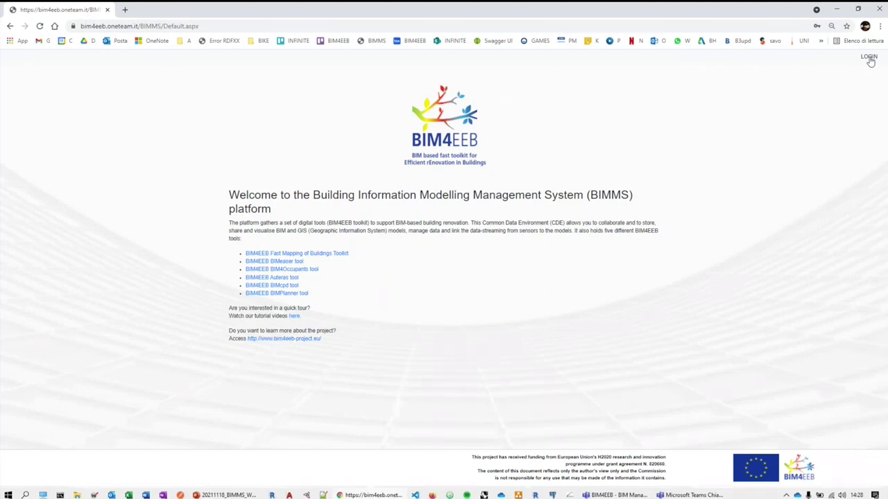
Go from the Log in dialog to the Create Account registration page
left_click(871, 61)
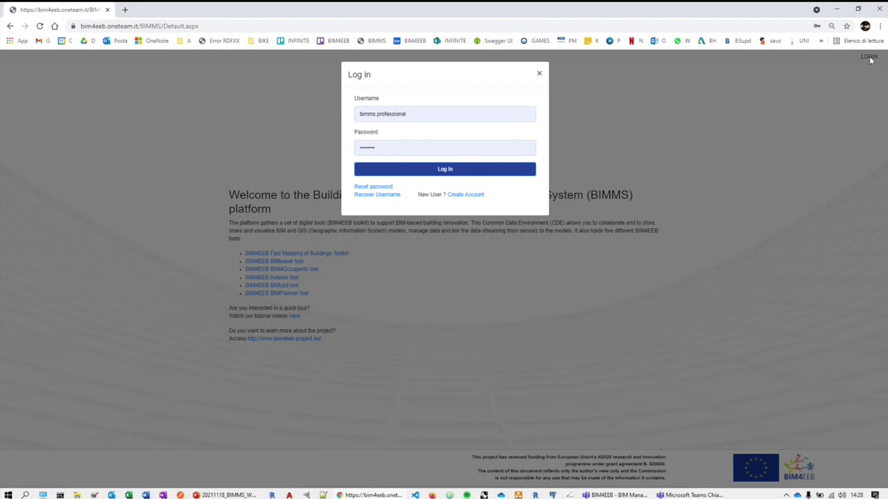
middle_click(466, 195)
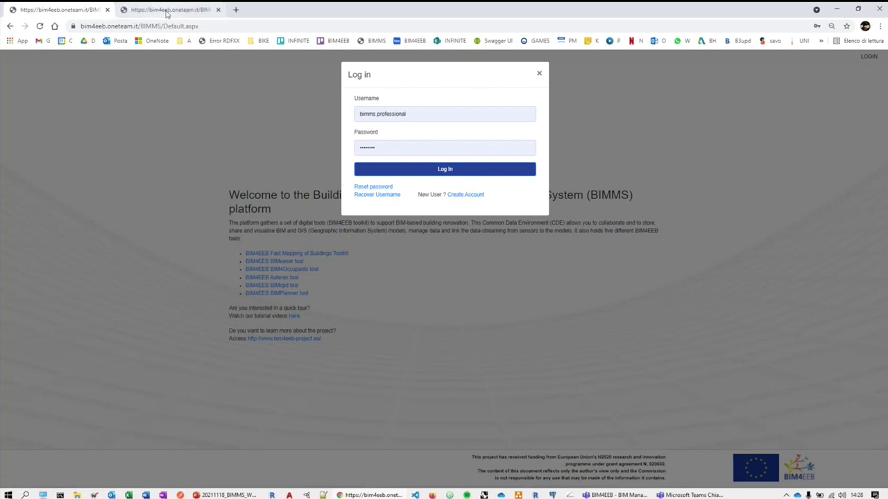
left_click(538, 75)
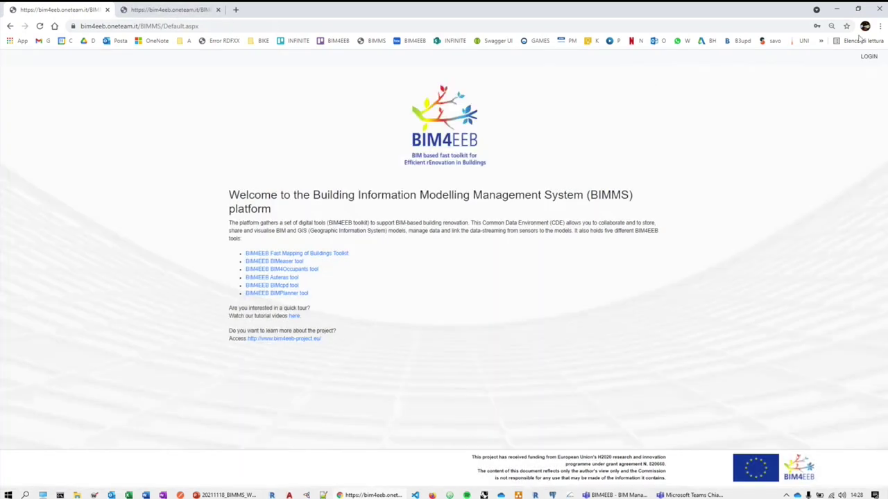
left_click(868, 56)
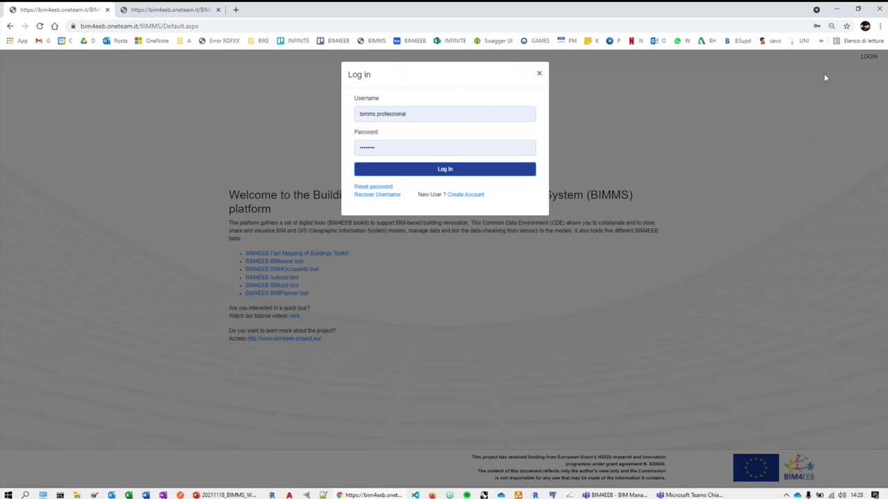
left_click(467, 194)
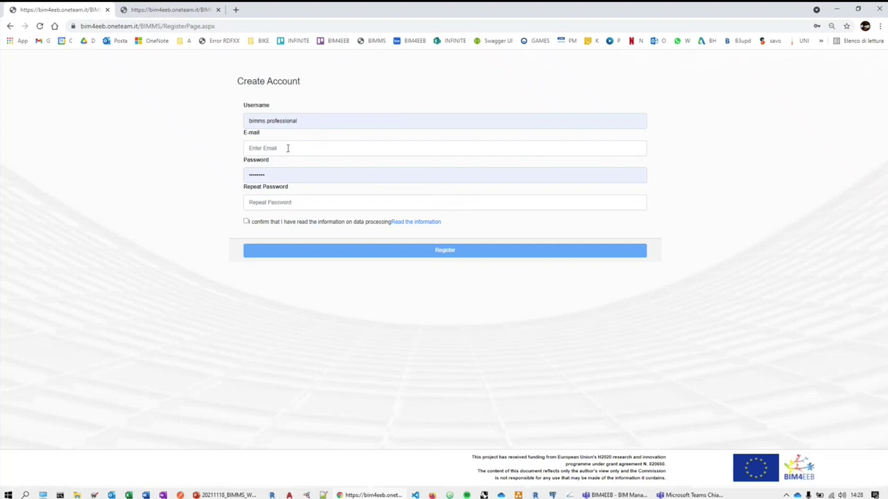
Tick the data-processing confirmation, read the privacy notice, then return to the registration page
left_click(246, 221)
left_click(418, 222)
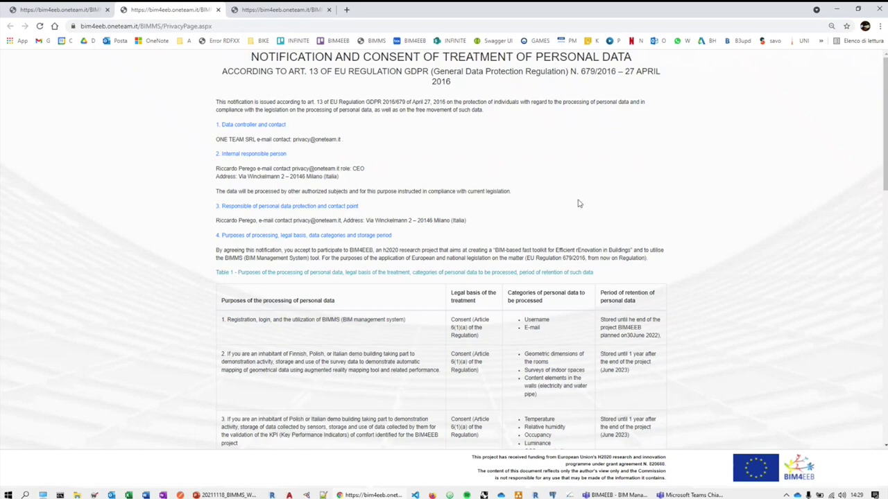
scroll(579, 220, "down", 20)
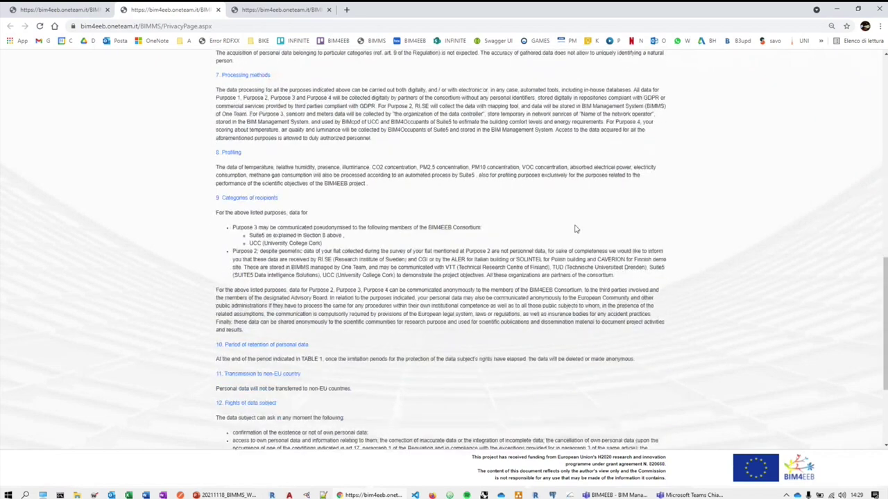
scroll(457, 208, "up", 10)
scroll(469, 206, "down", 4)
scroll(469, 208, "down", 5)
scroll(469, 215, "up", 20)
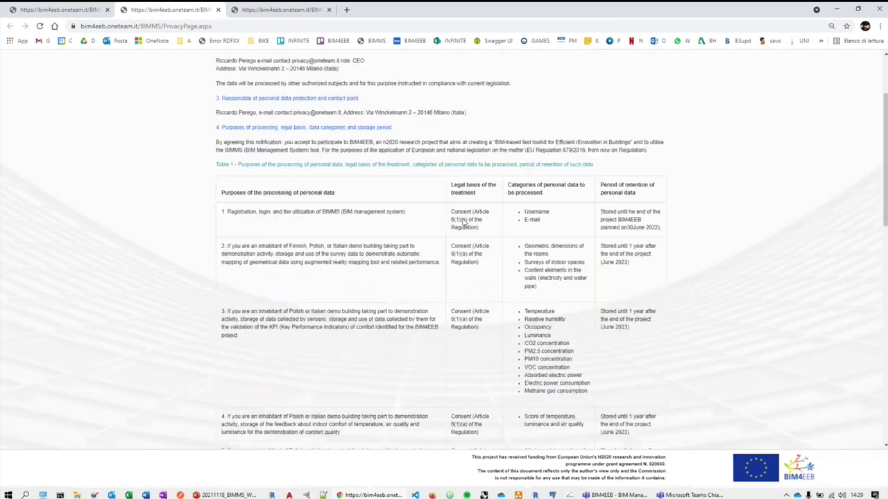
left_click(245, 10)
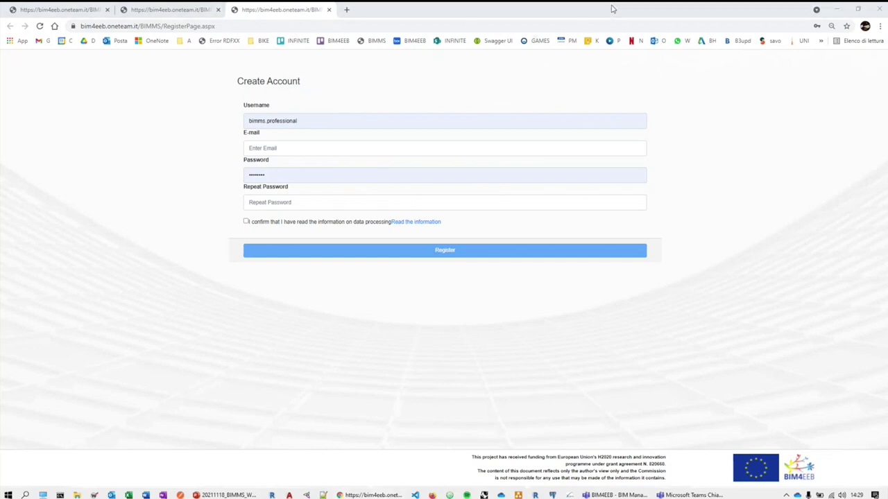
left_click_drag(239, 11, 310, 46)
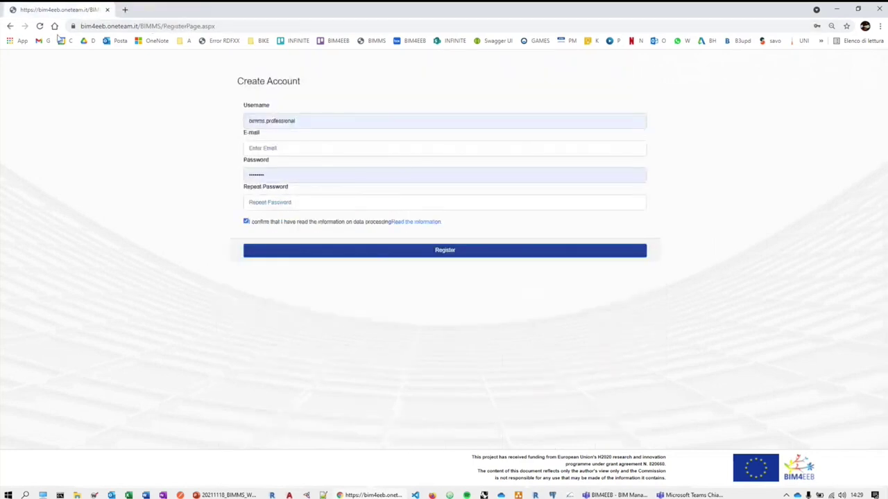
Log into BIMMS from the welcome page with the filled-in credentials
left_click(370, 42)
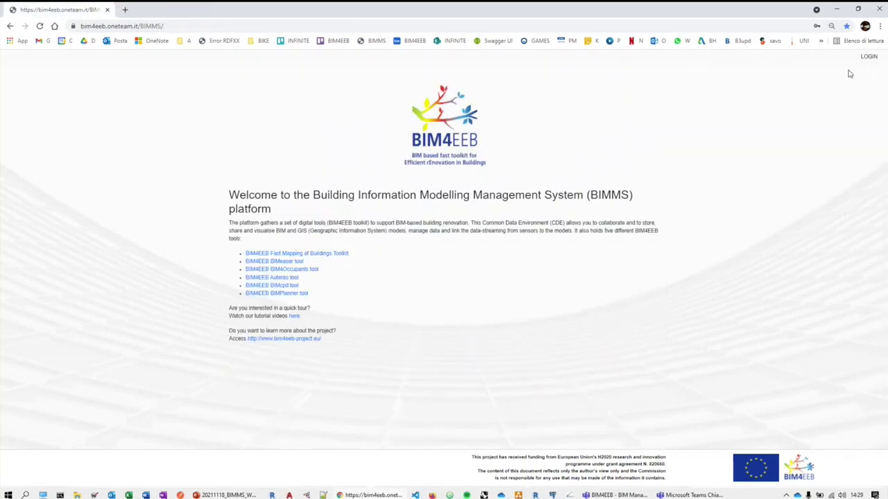
left_click(870, 57)
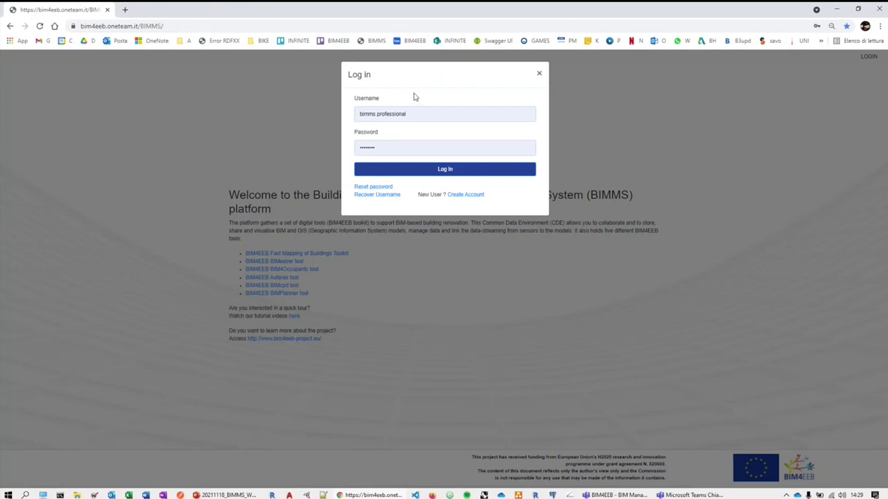
left_click(445, 170)
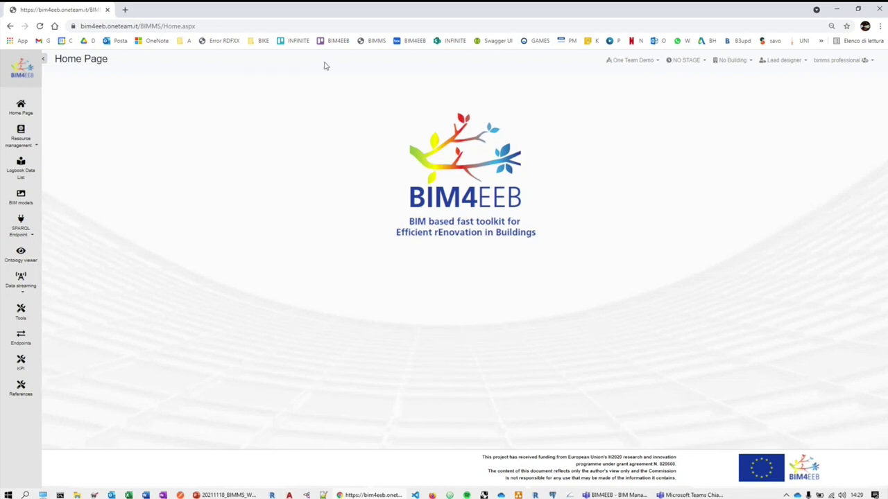
Open the Account page and keep one_team_demo as the default project
left_click(867, 62)
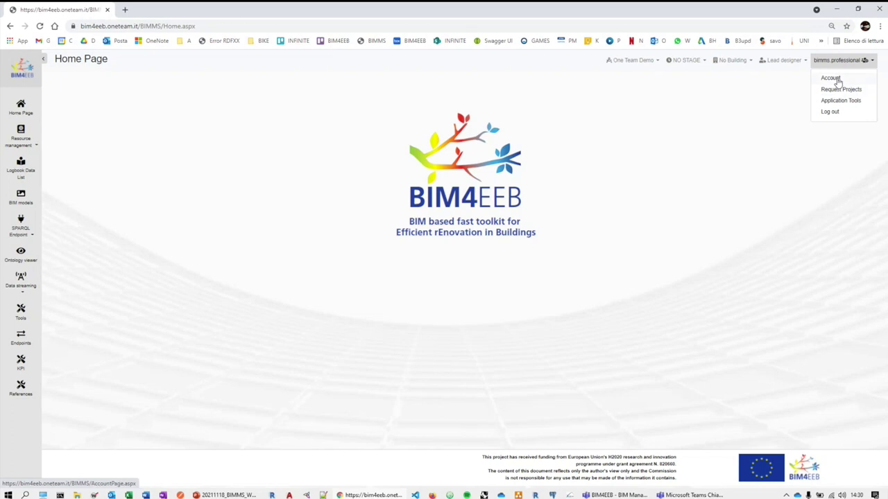
left_click(836, 79)
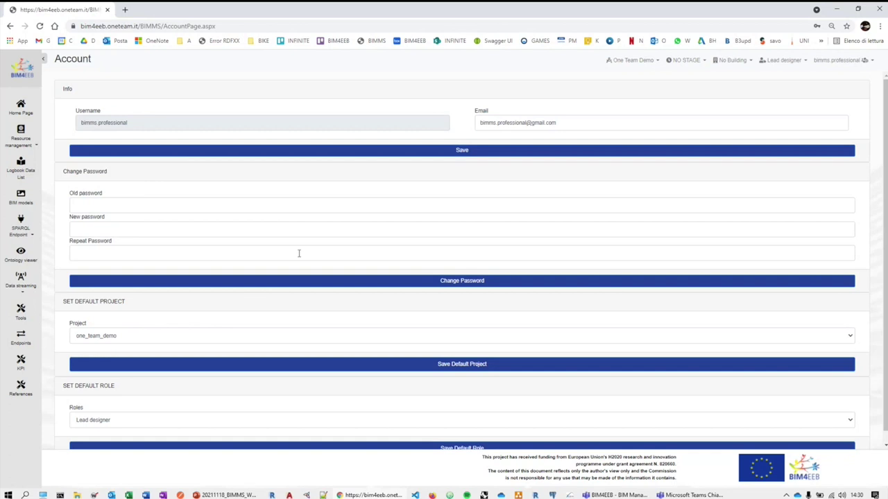
scroll(301, 254, "down", 1)
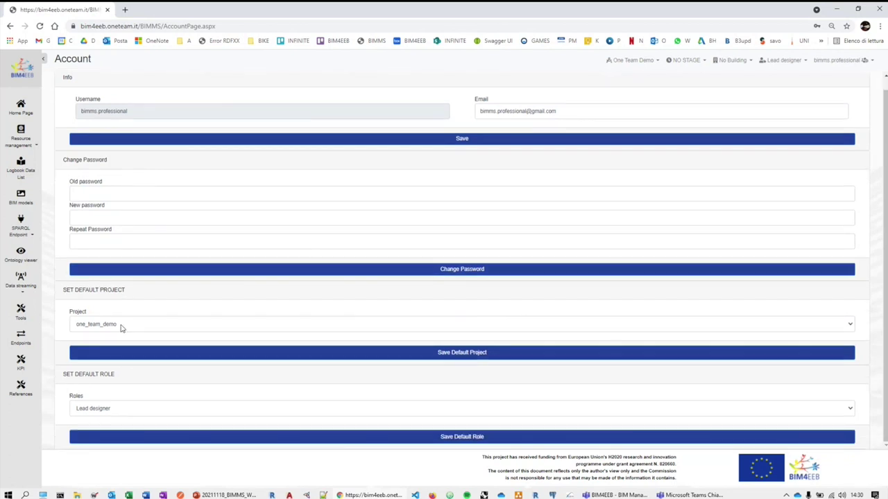
left_click(850, 326)
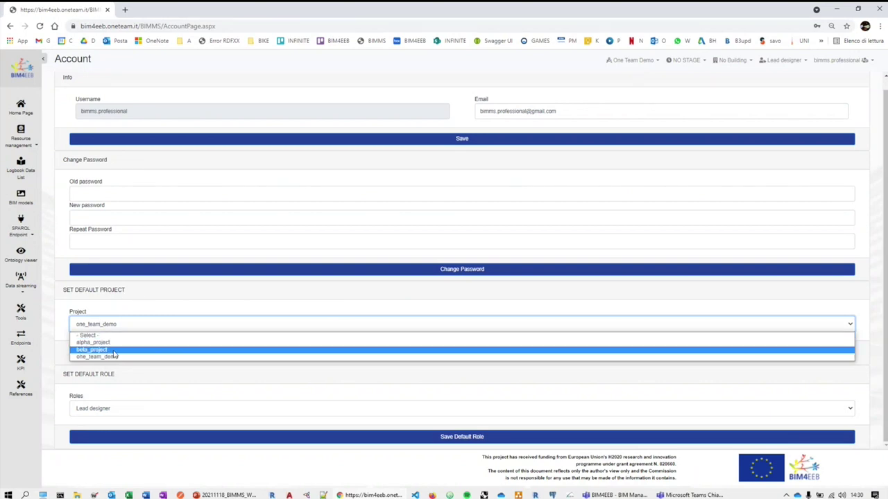
left_click(166, 292)
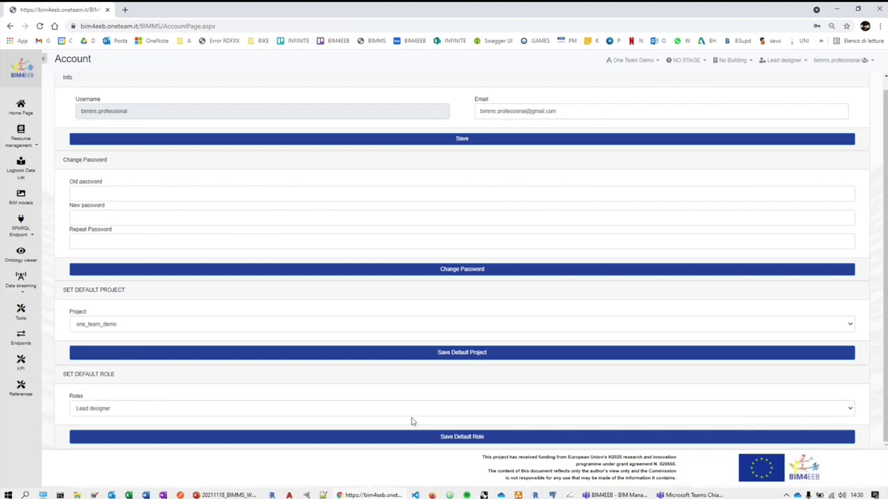
Keep Lead designer as the default role
left_click(851, 410)
scroll(217, 395, "down", 5)
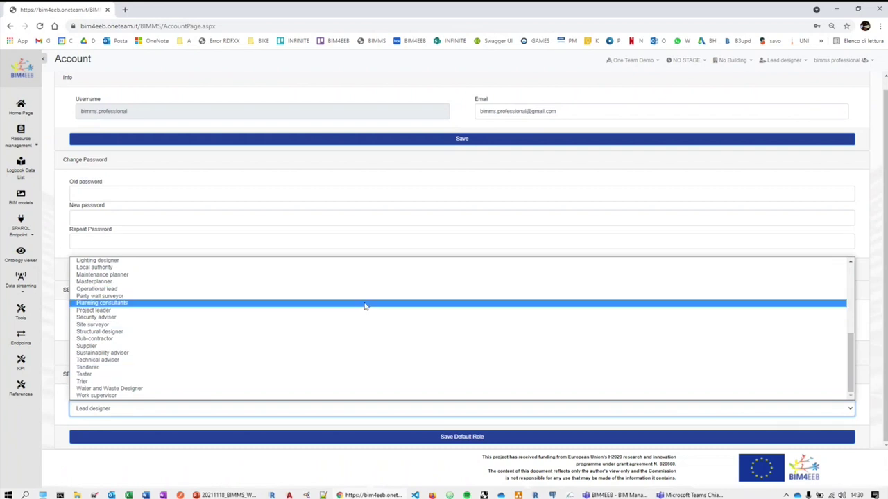
left_click(715, 64)
Go to the Request Projects page from the user menu
left_click(841, 61)
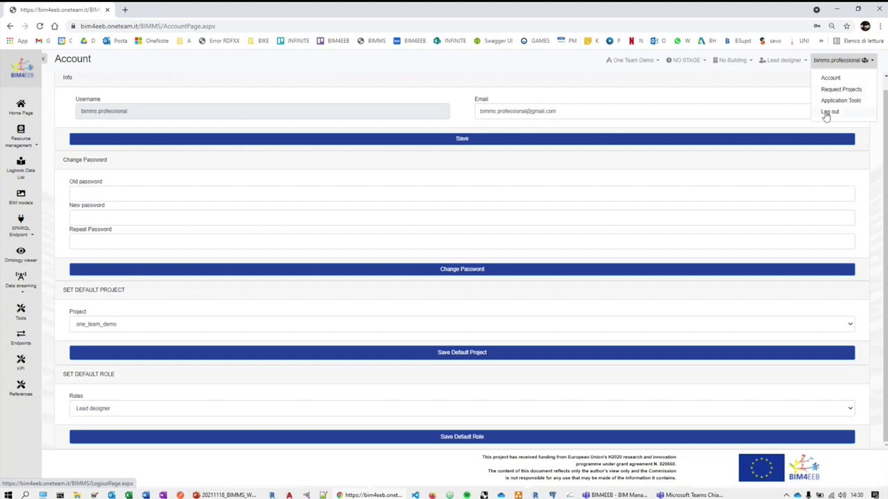
left_click(841, 89)
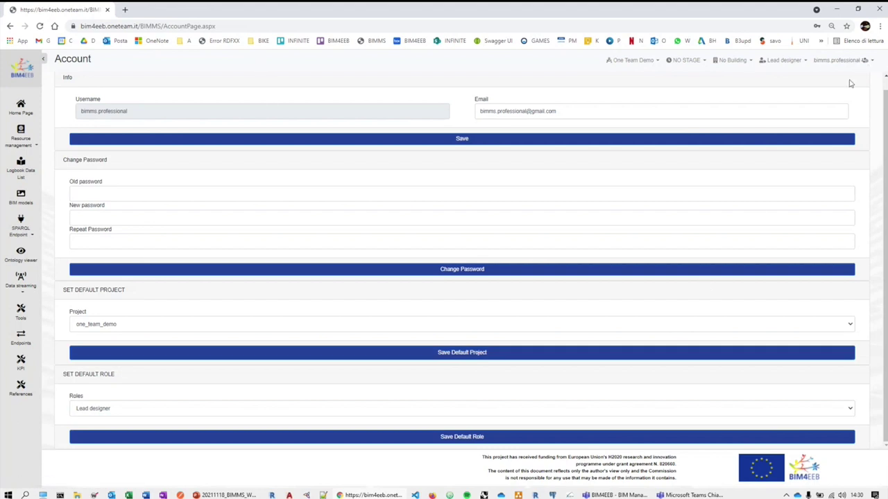
left_click(845, 61)
left_click(837, 83)
left_click(845, 61)
left_click(838, 91)
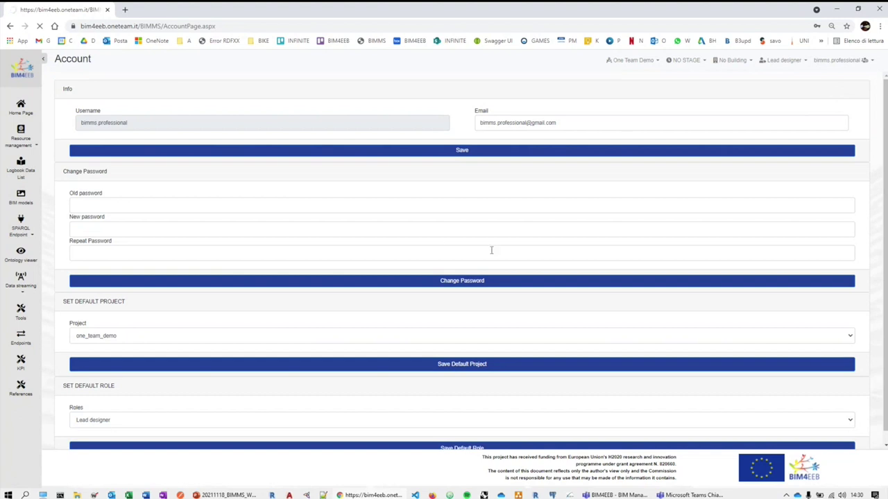
Browse the requestable projects, the role list and the project switcher without changing anything
left_click(836, 61)
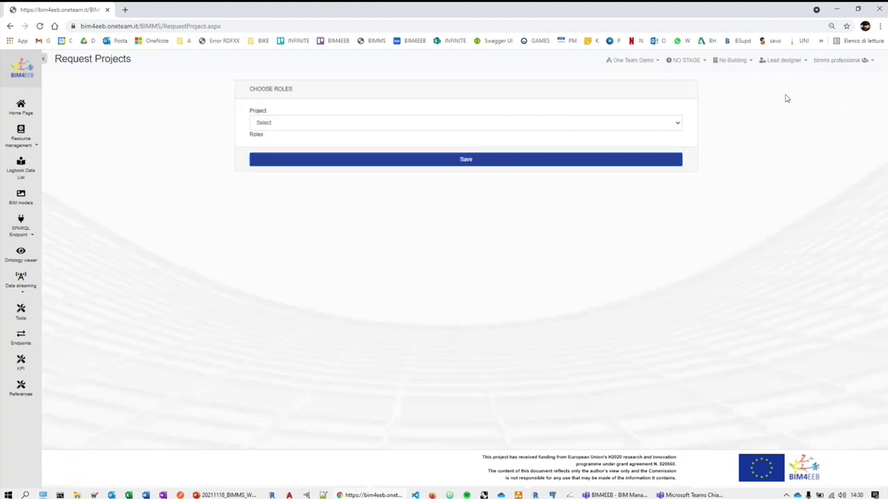
left_click(298, 124)
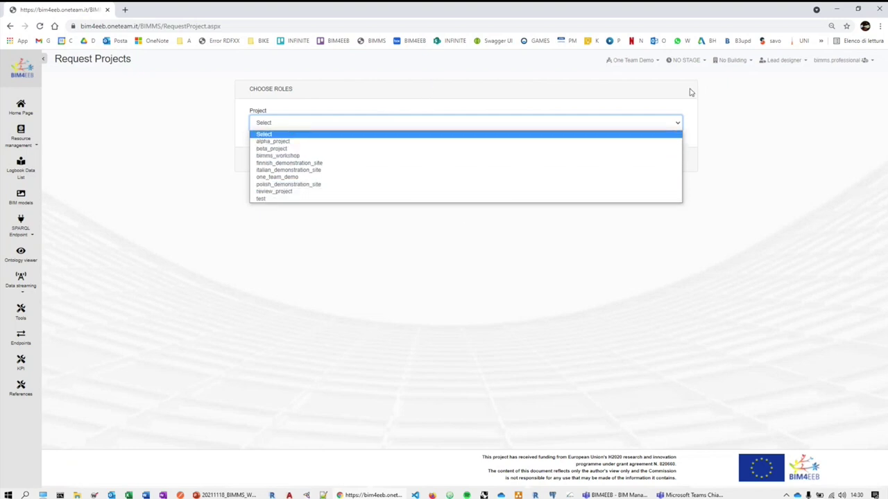
left_click(310, 295)
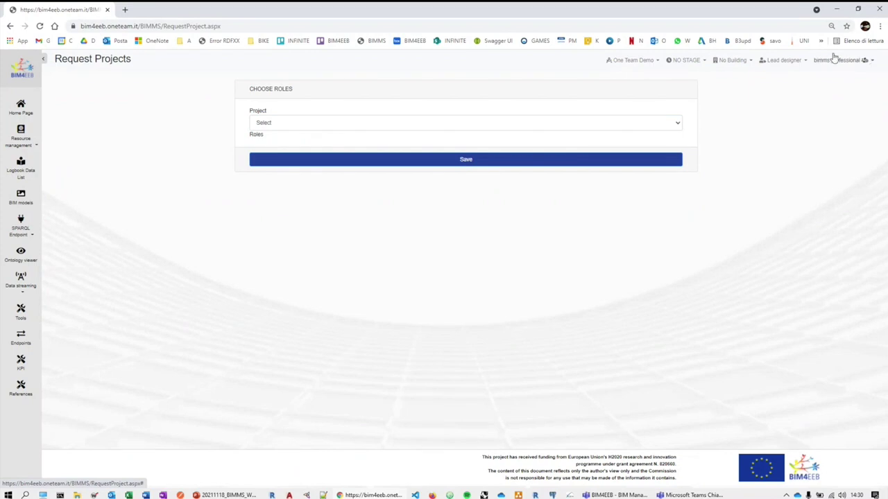
left_click(789, 62)
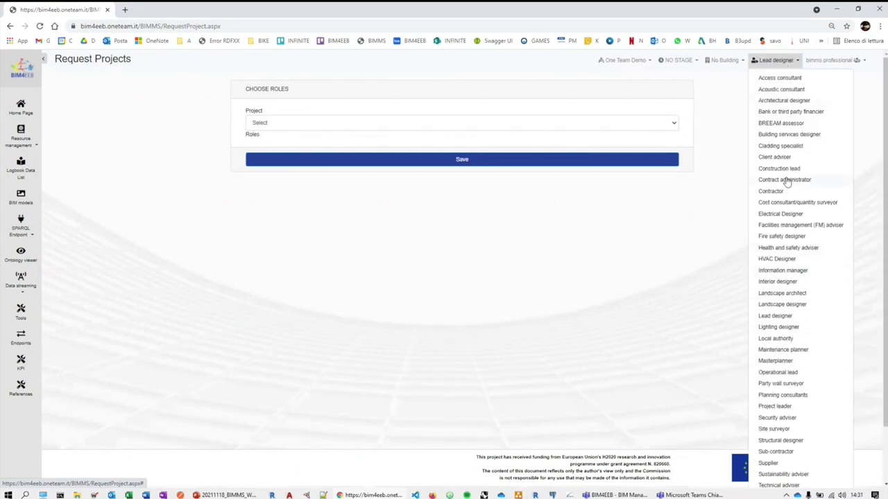
left_click(627, 66)
left_click(627, 63)
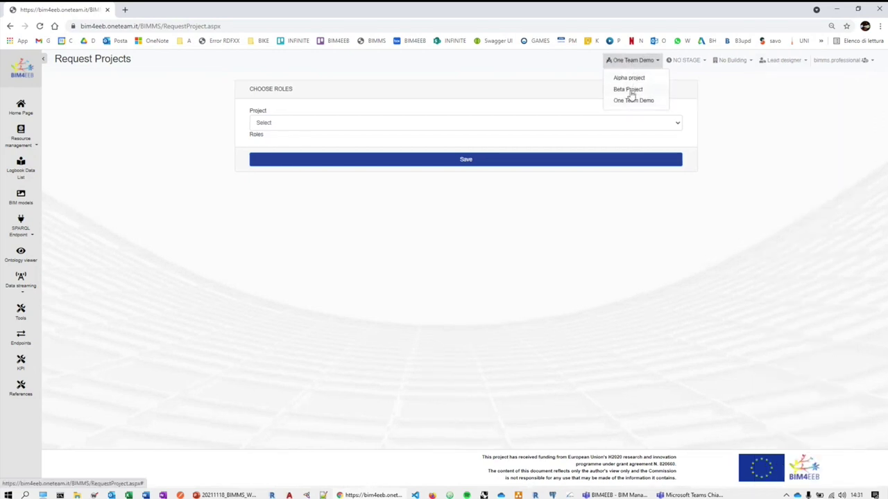
left_click(722, 97)
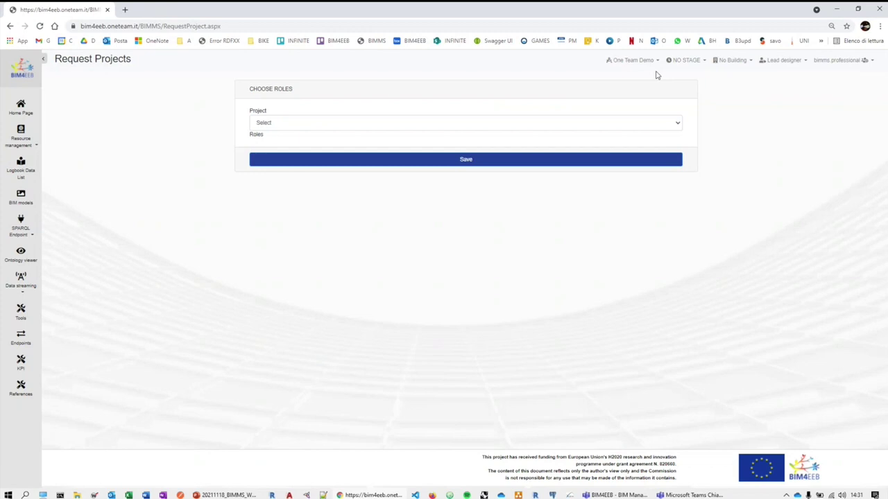
Return to the Home Page with One Team Demo and Lead designer still current
left_click(639, 61)
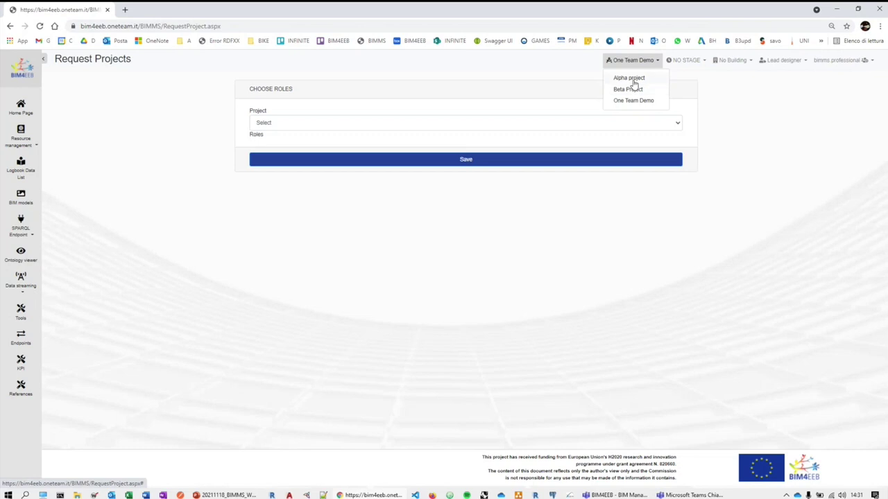
left_click(714, 100)
left_click(22, 107)
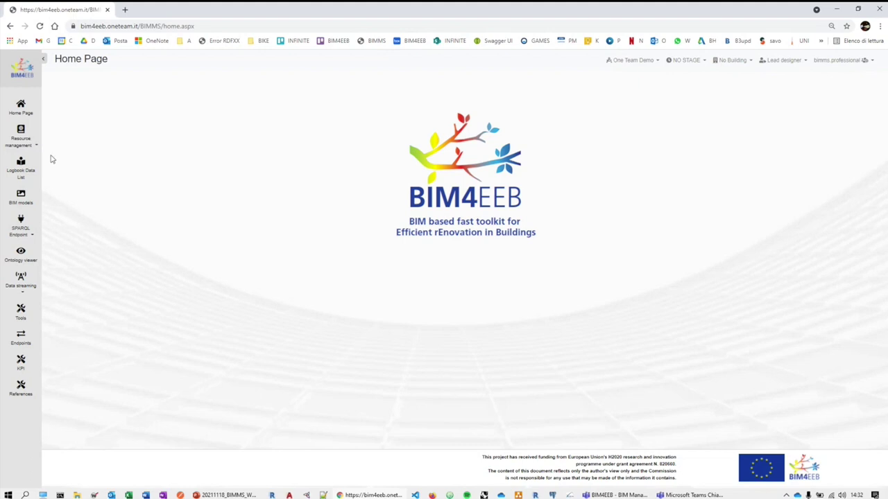
Open the Resource list under Resource management, then advance the slideshow to The BIM4EEB toolkit
left_click(23, 143)
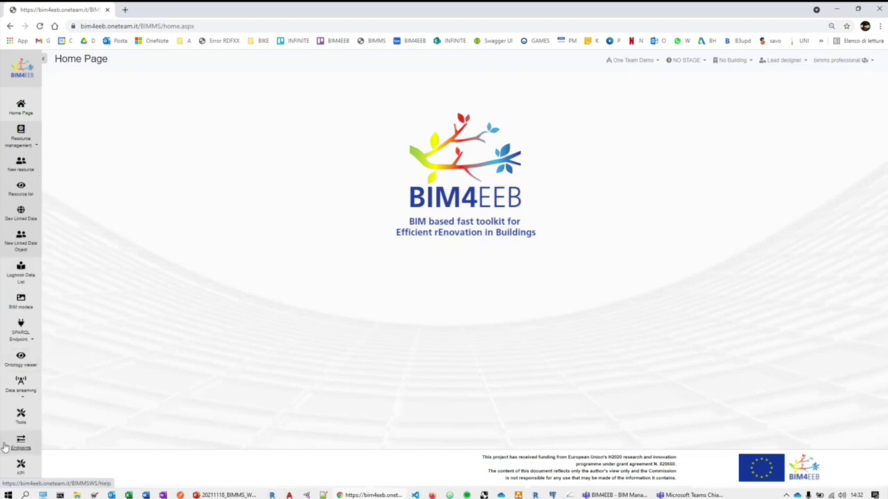
left_click(25, 144)
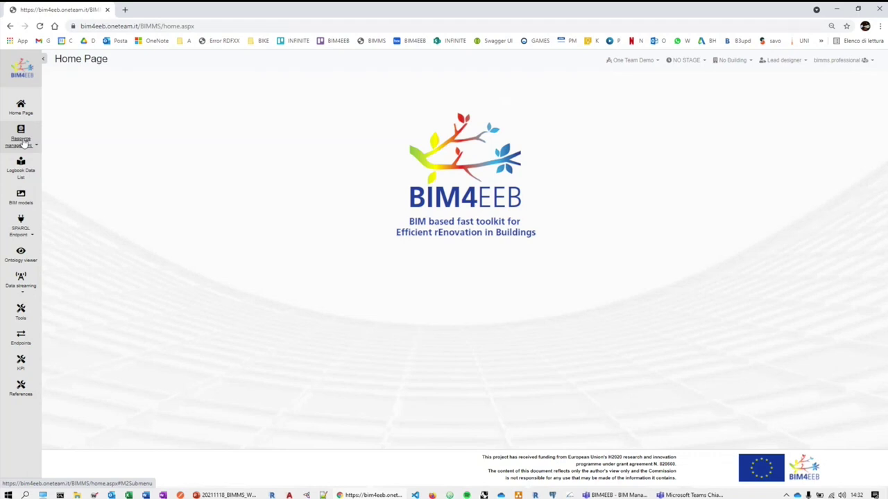
left_click(23, 143)
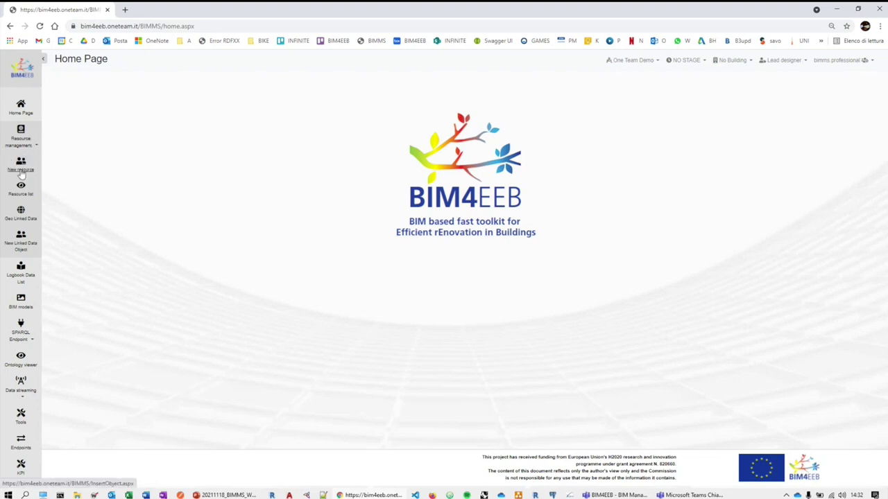
left_click(22, 195)
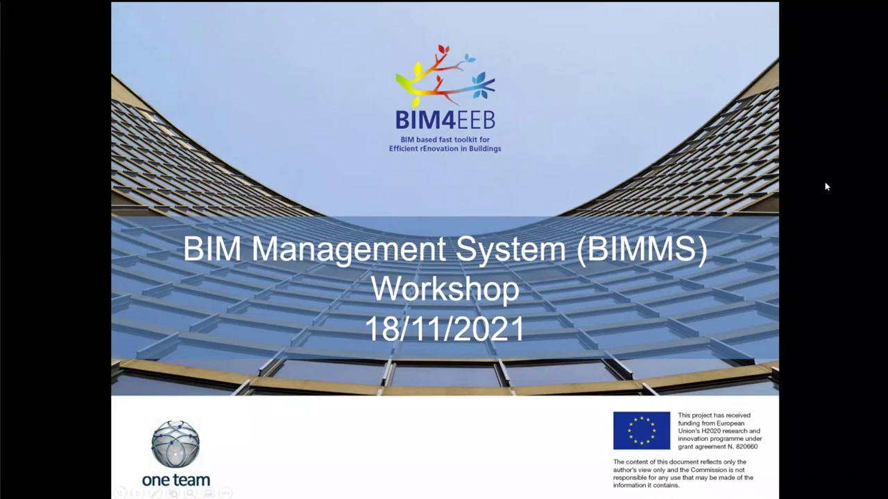
key("Right")
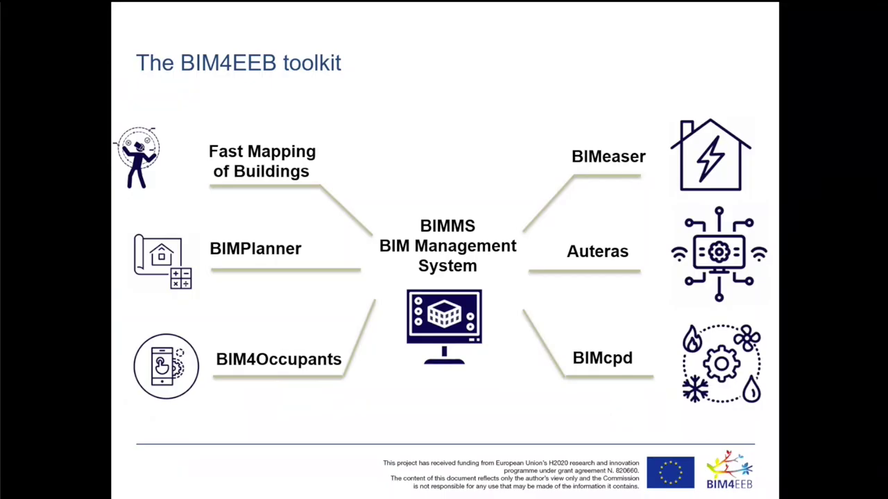
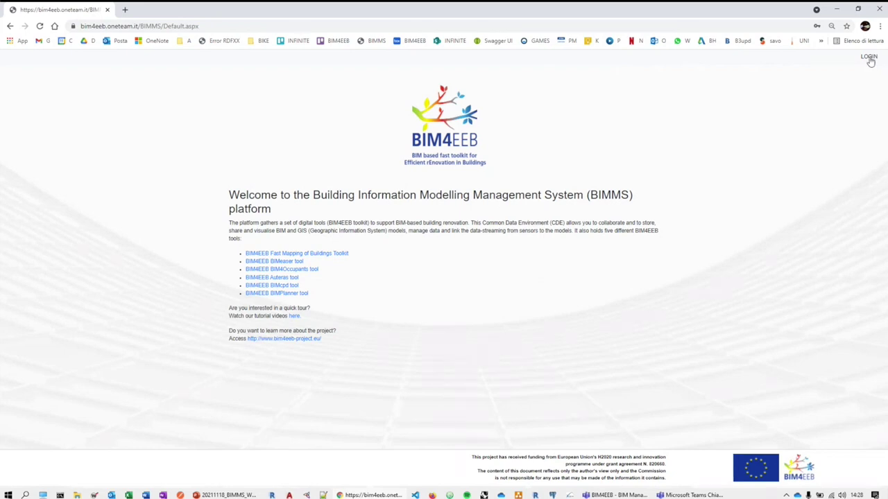
Open the log-in dialog, start the Create Account page in a new tab, then reopen the log-in dialog
left_click(869, 60)
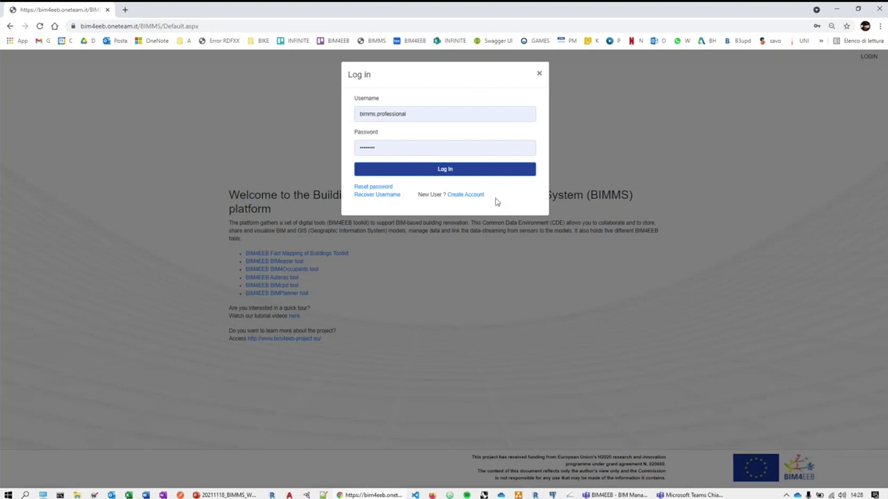
left_click(466, 196)
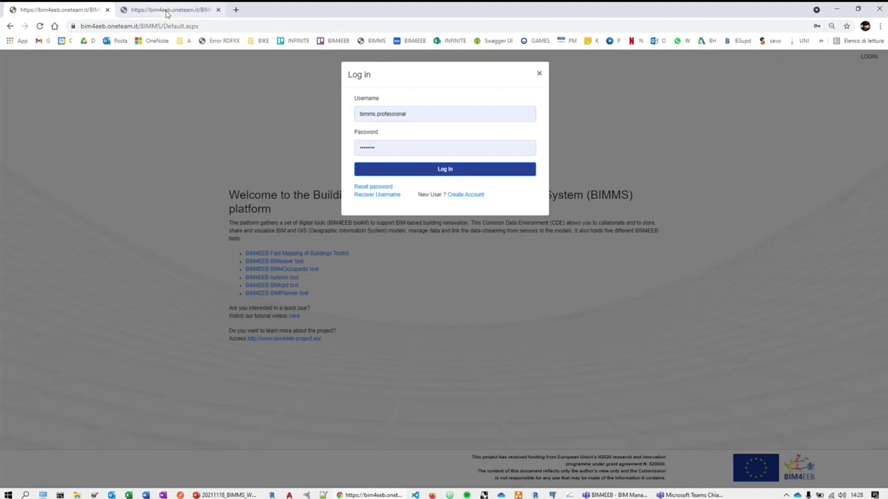
left_click(539, 75)
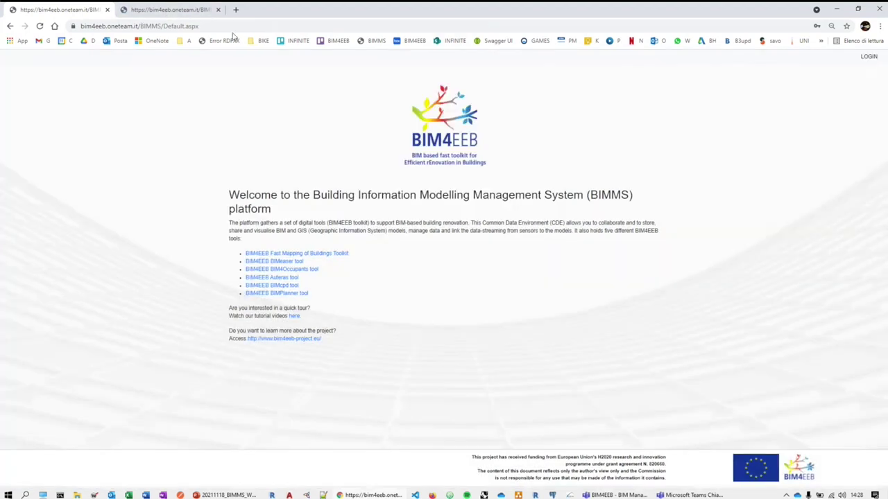
left_click(868, 57)
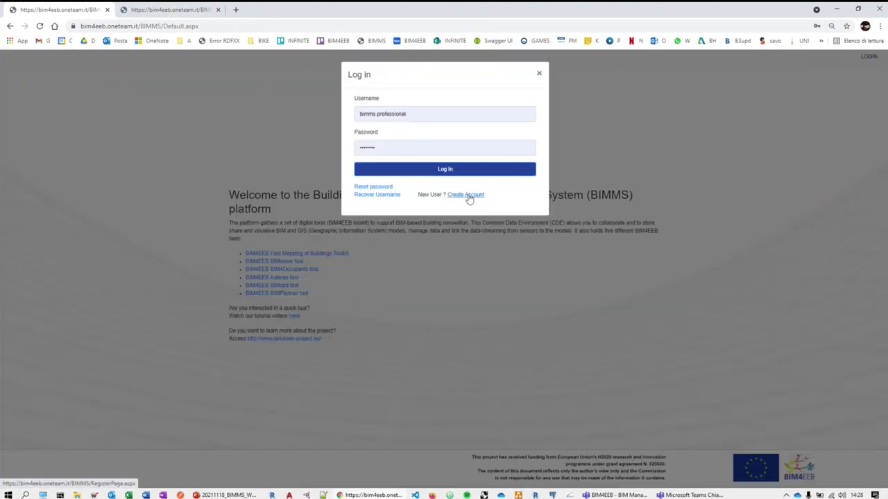
Tick the data-processing consent on Create Account, read the privacy notice, and detach the form into its own window
left_click(467, 195)
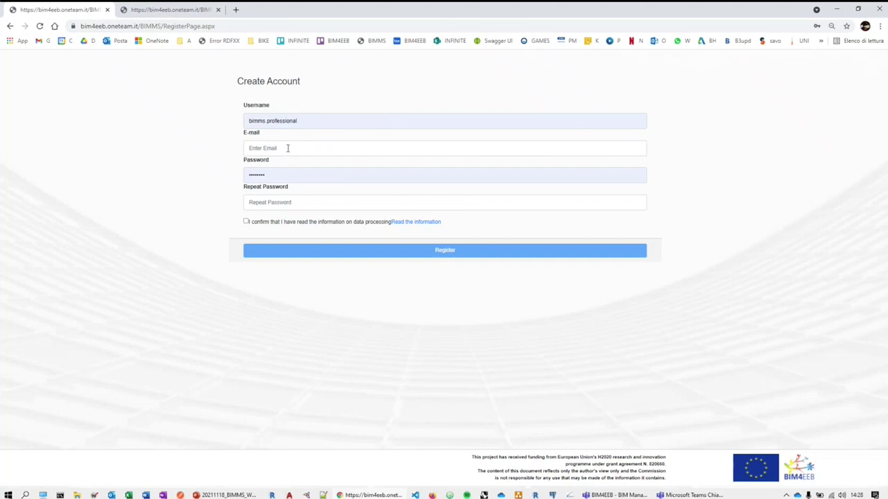
left_click(245, 222)
left_click(420, 223)
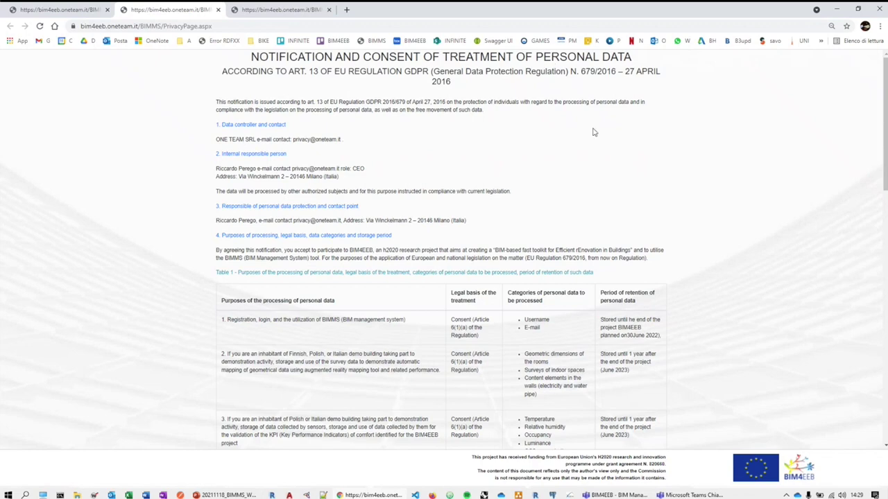
scroll(578, 208, "down", 10)
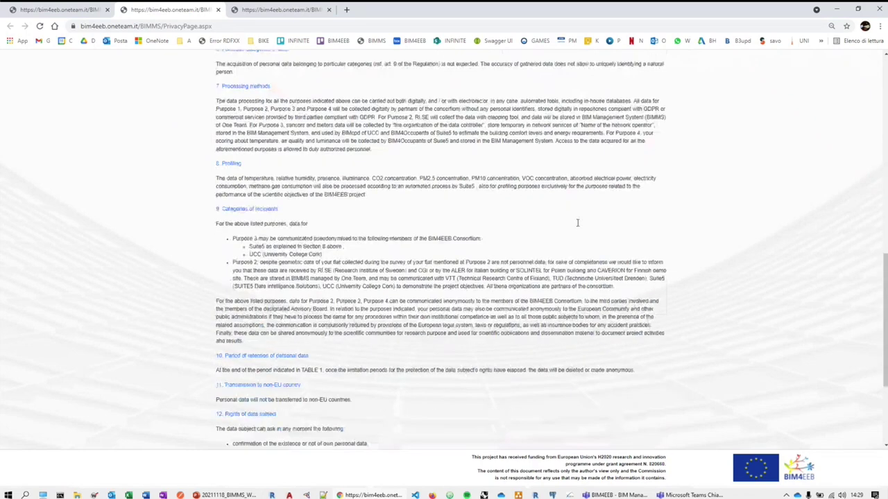
scroll(577, 223, "down", 2)
scroll(469, 210, "up", 10)
scroll(469, 210, "down", 6)
scroll(469, 215, "down", 4)
scroll(470, 214, "up", 12)
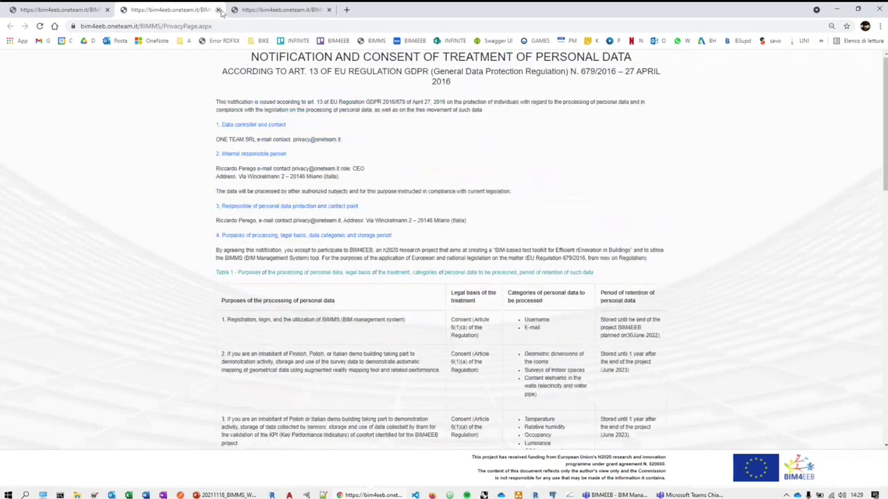
left_click(244, 12)
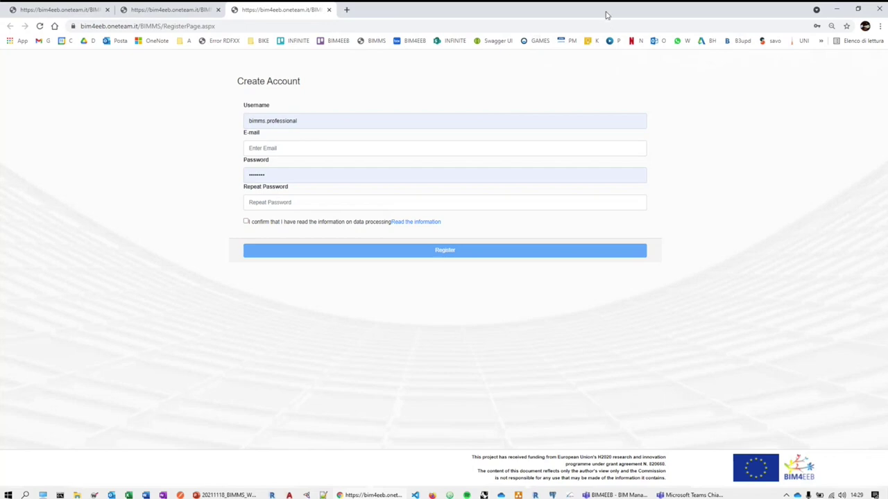
left_click_drag(277, 10, 160, 1)
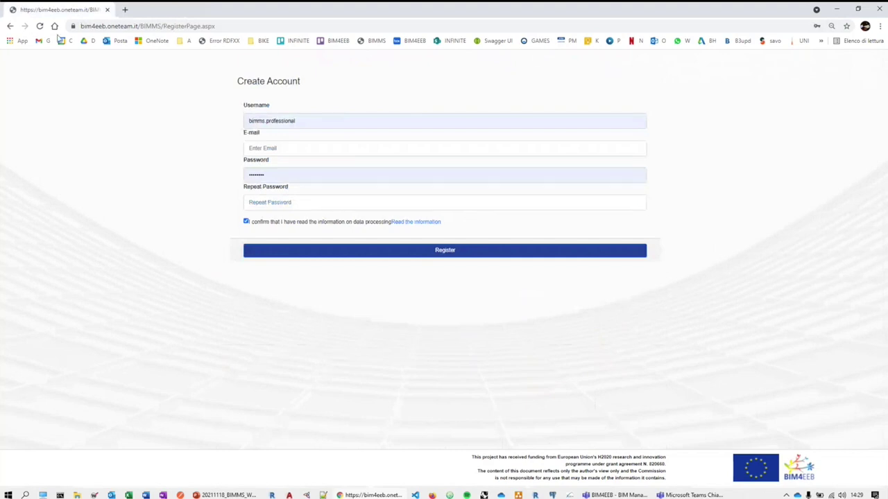
Return to the BIMMS start page, log in with the saved credentials, and show the user menu
left_click(374, 42)
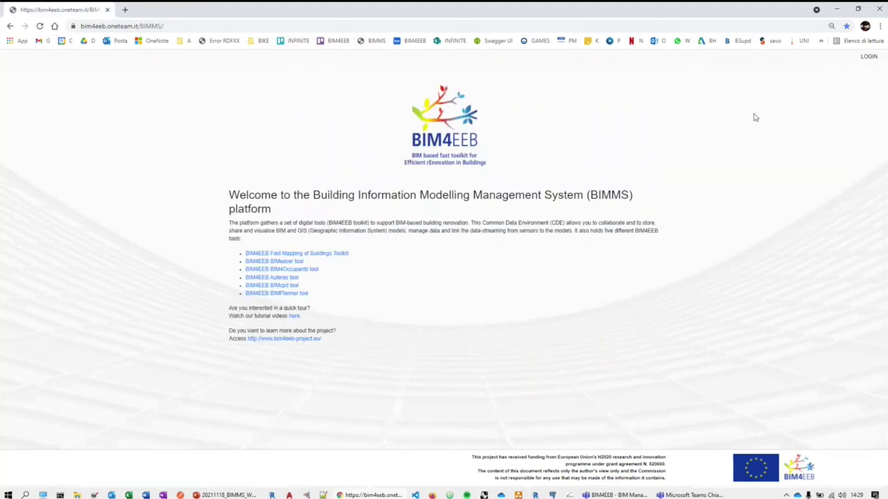
left_click(867, 56)
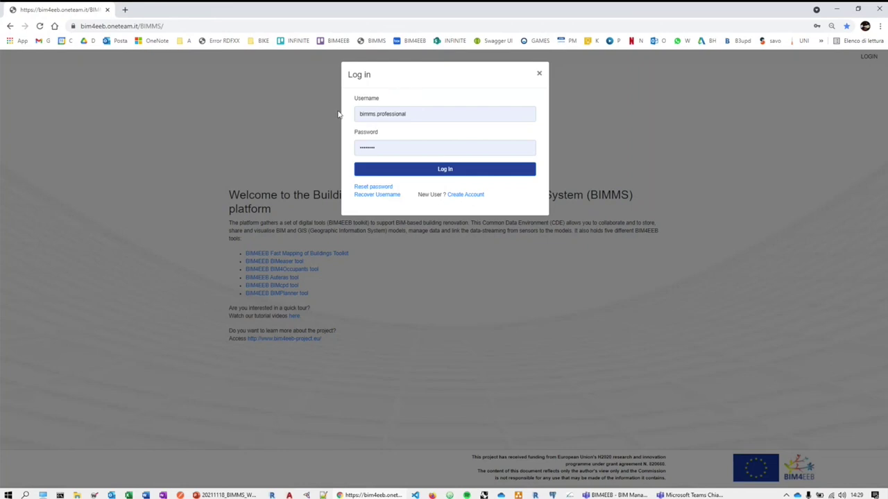
left_click(445, 171)
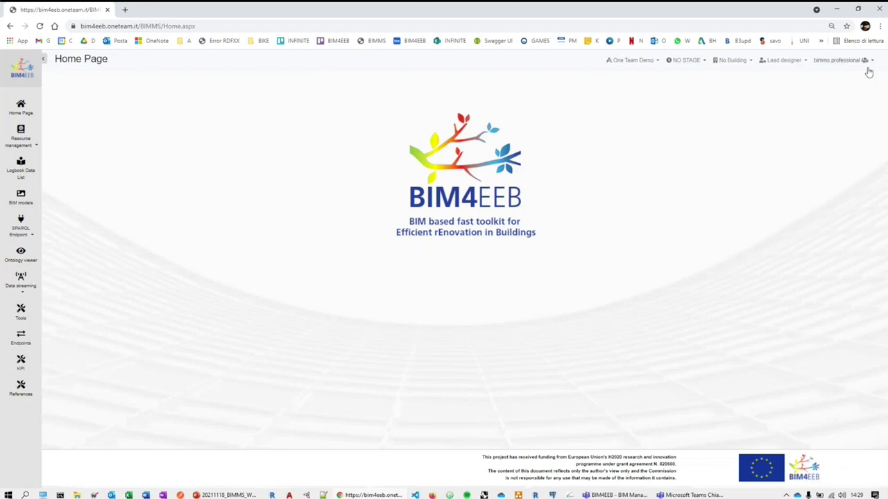
left_click(867, 61)
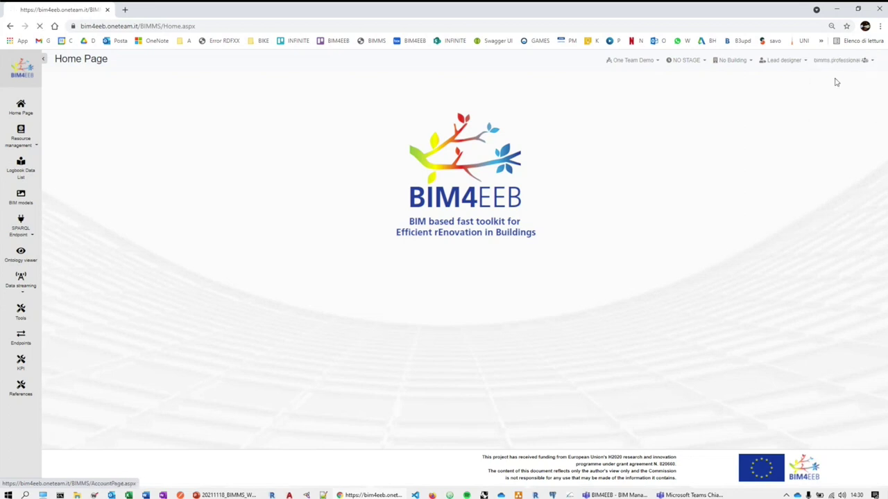
On the Account page, check the default project one_team_demo and role Lead designer without changing them
left_click(833, 79)
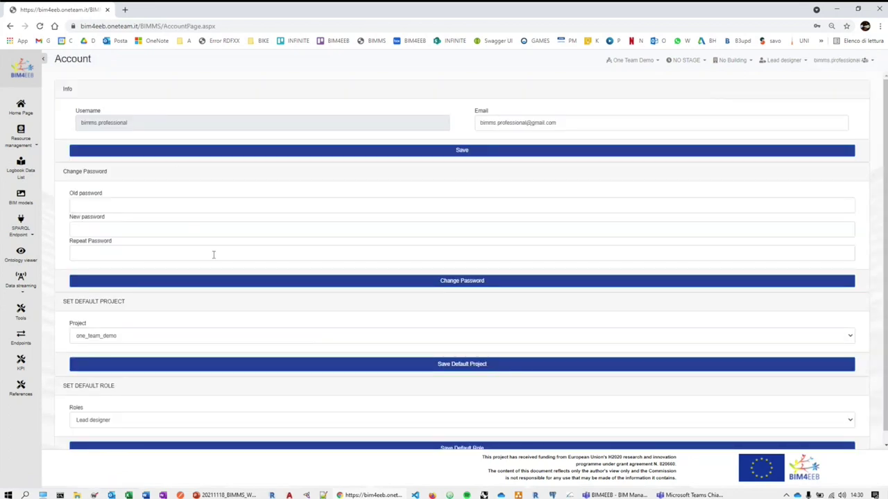
scroll(301, 254, "down", 1)
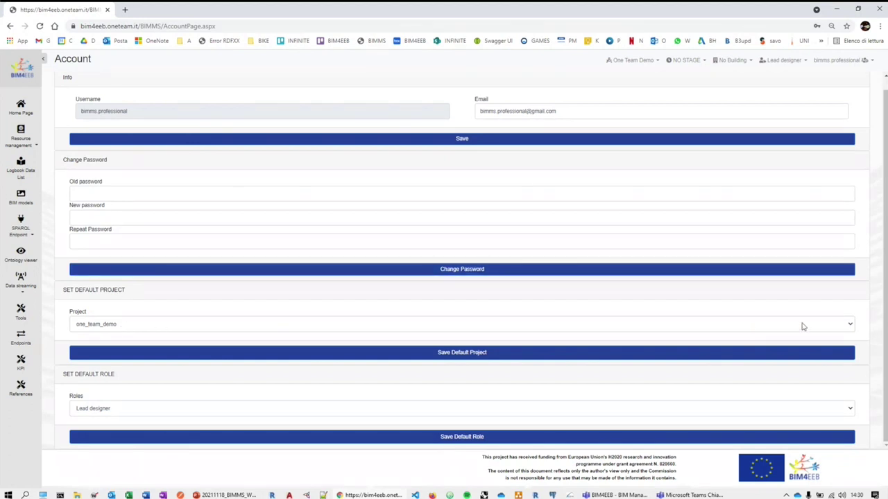
left_click(851, 326)
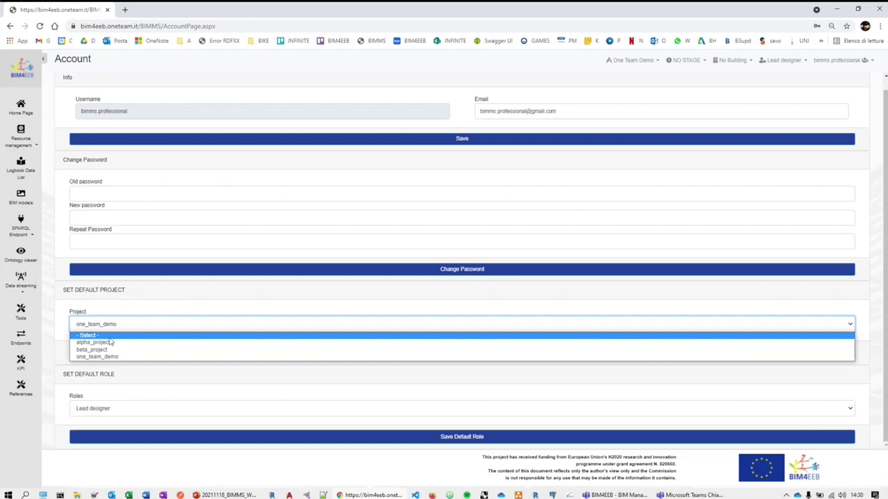
left_click(166, 292)
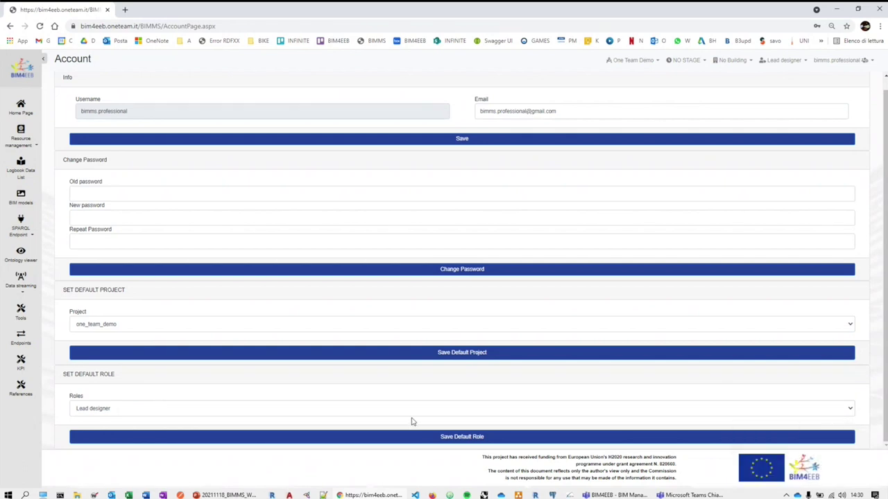
left_click(851, 410)
scroll(343, 362, "down", 3)
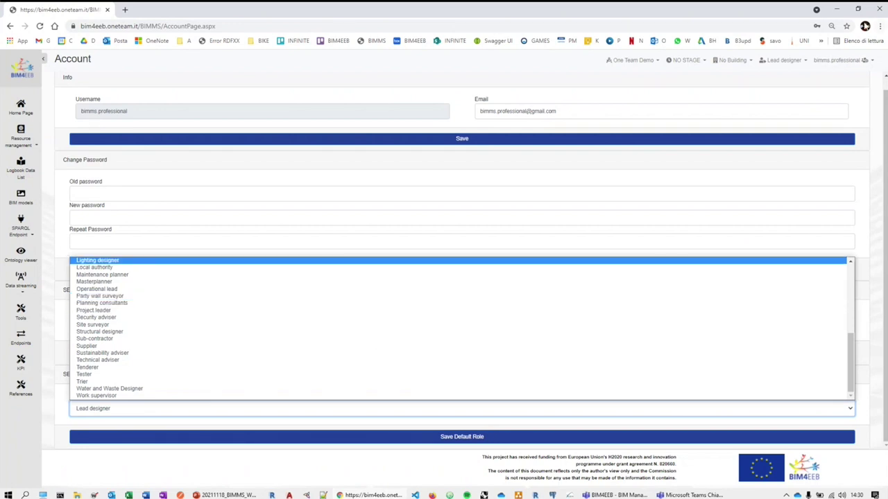
left_click(714, 71)
Go to the project request page from the user menu
left_click(867, 63)
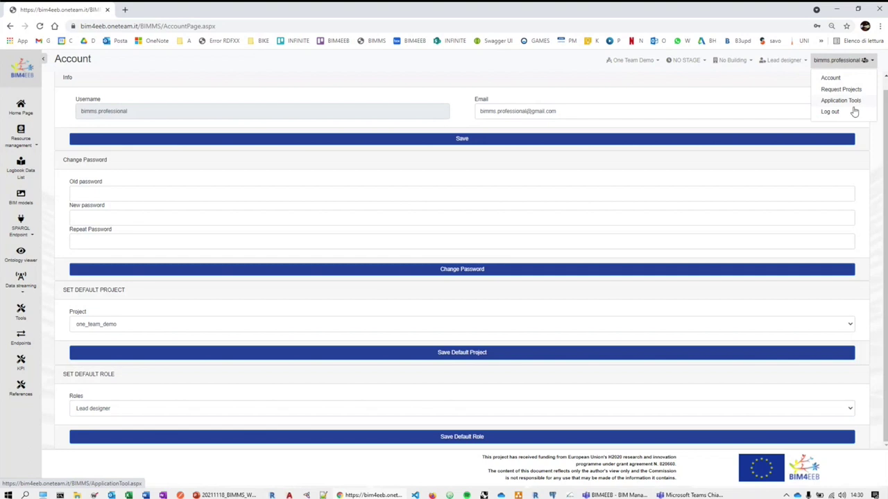
left_click(842, 90)
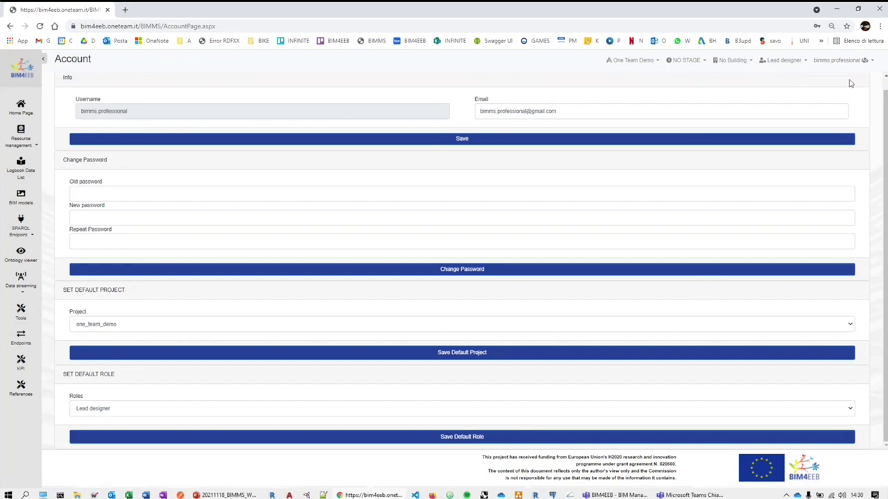
left_click(842, 61)
left_click(838, 82)
left_click(841, 62)
left_click(835, 96)
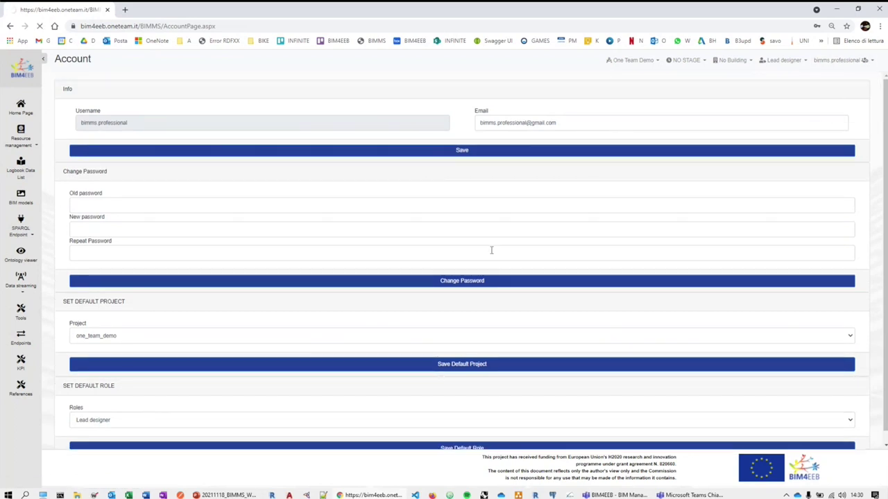
View the list of requestable projects without choosing one
left_click(838, 61)
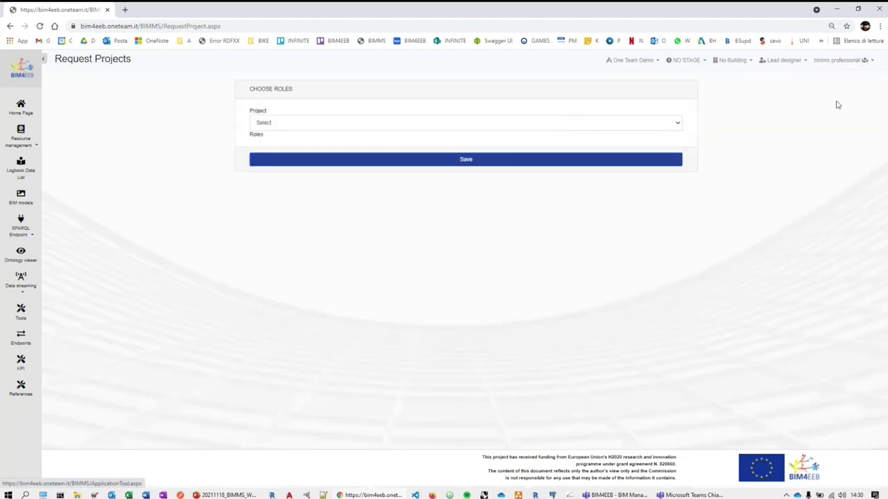
left_click(299, 124)
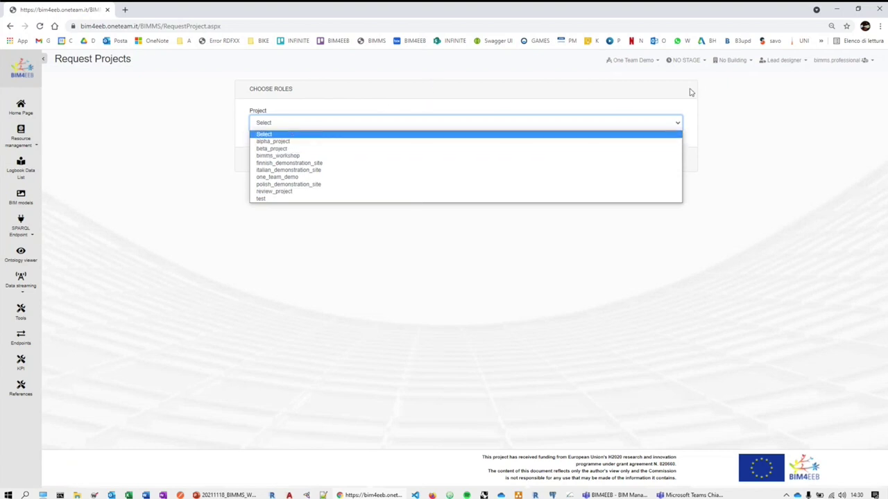
left_click(368, 288)
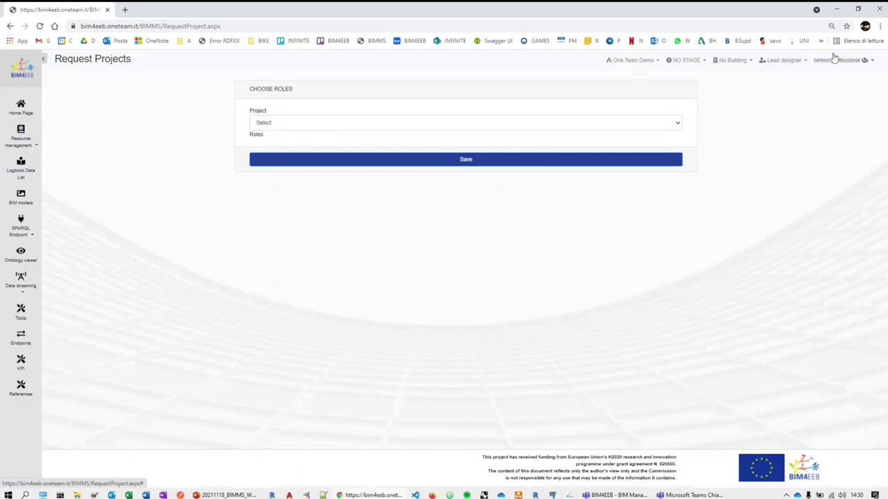
Check the roles and project switcher, keeping One Team Demo, and go back to the Home Page
left_click(791, 62)
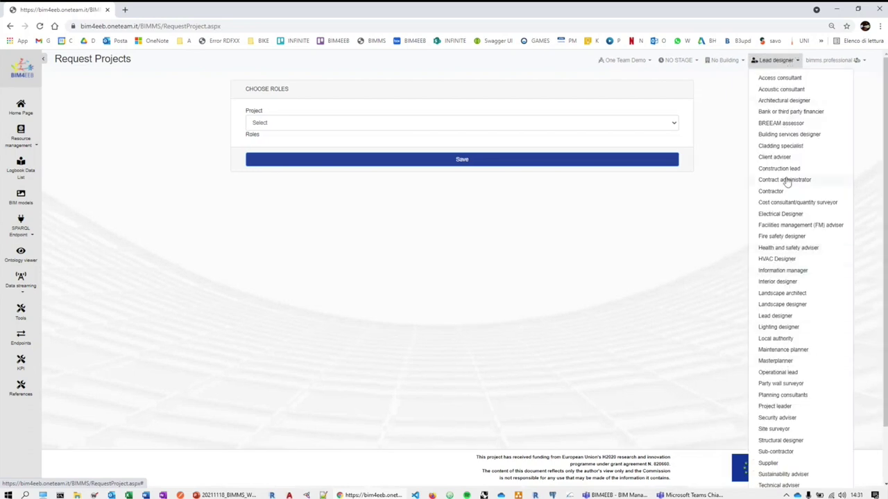
left_click(627, 60)
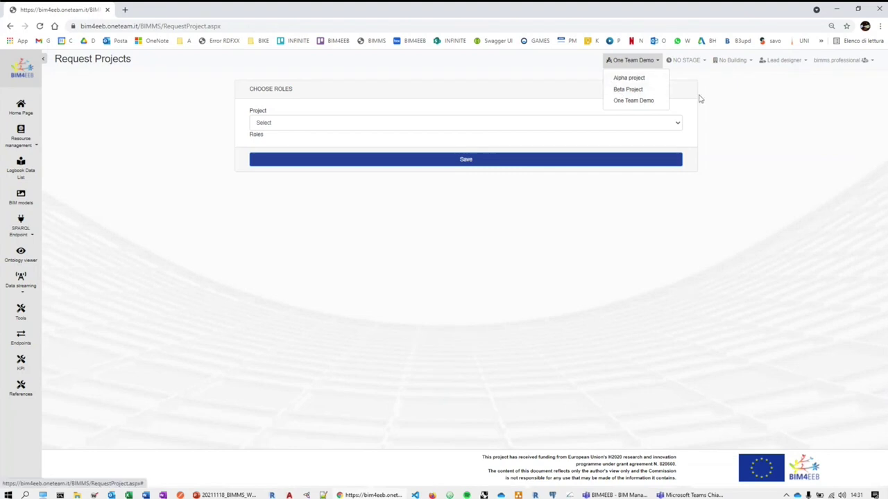
left_click(749, 102)
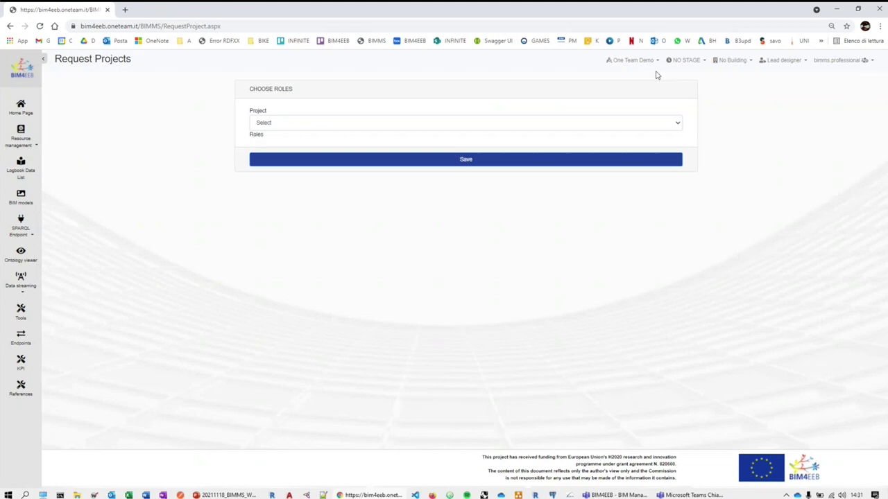
left_click(632, 60)
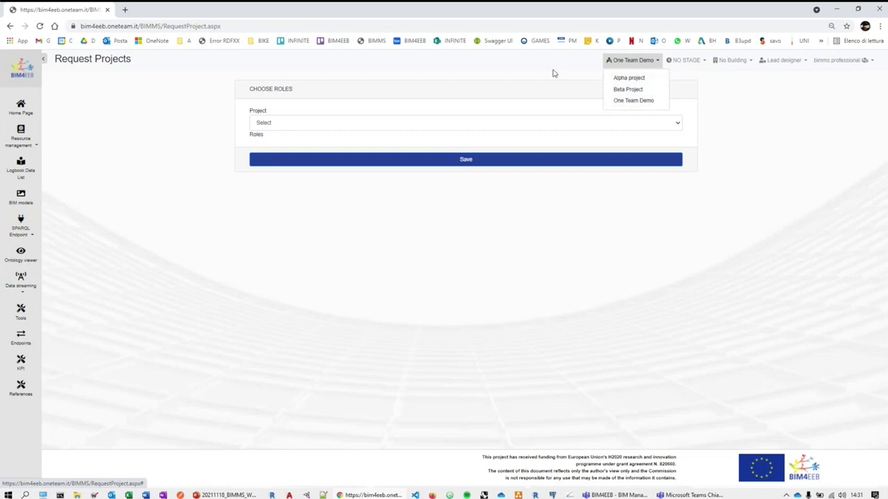
left_click(722, 98)
left_click(22, 105)
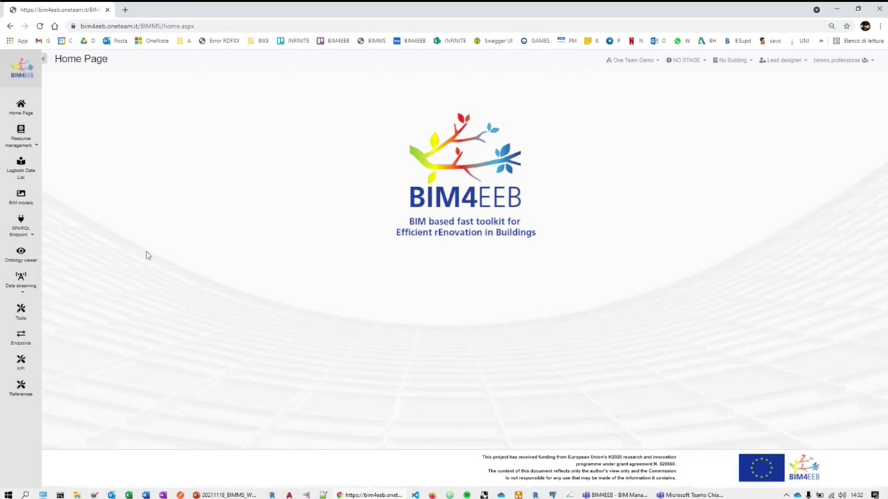
Expand Resource management, show the Resource list, and sort it by Creation Date
left_click(22, 143)
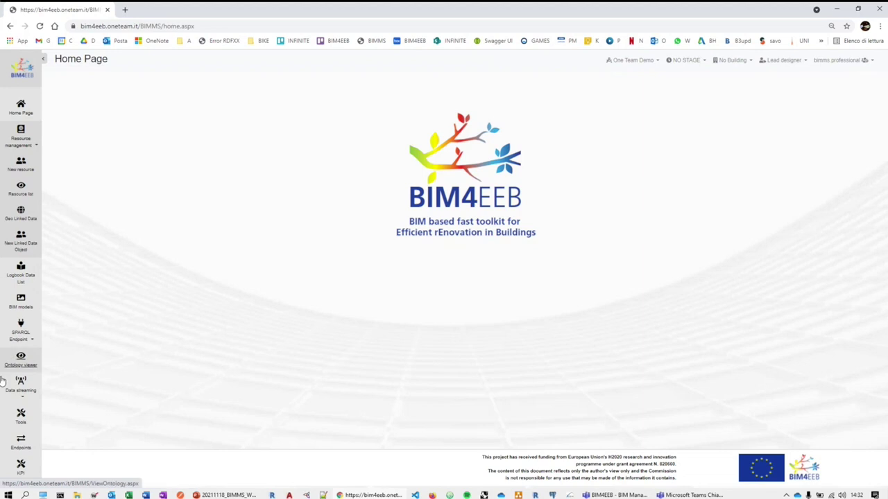
left_click(26, 145)
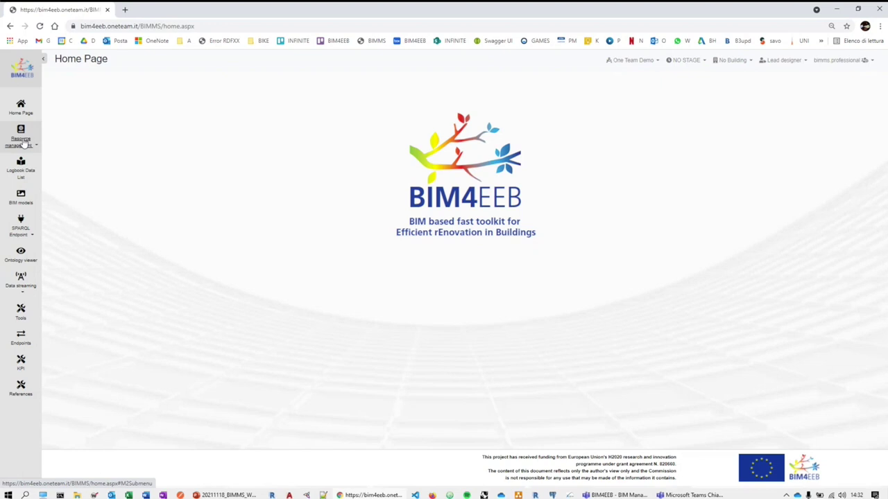
left_click(24, 142)
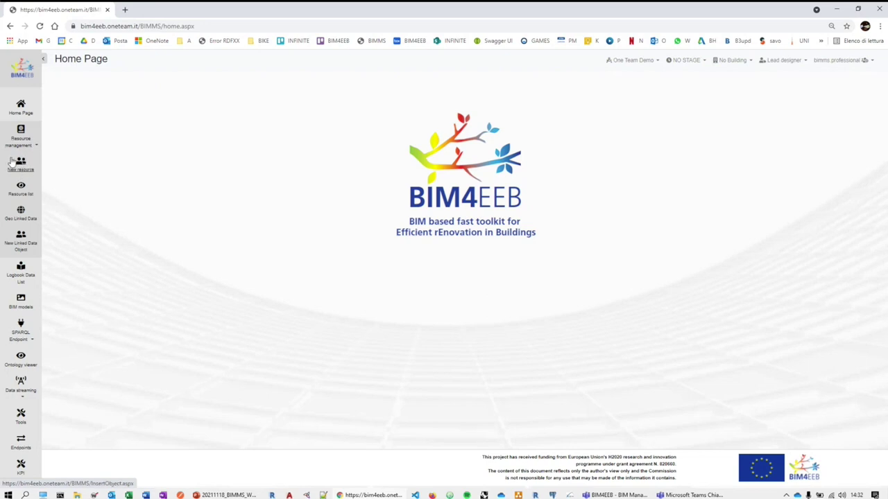
left_click(21, 192)
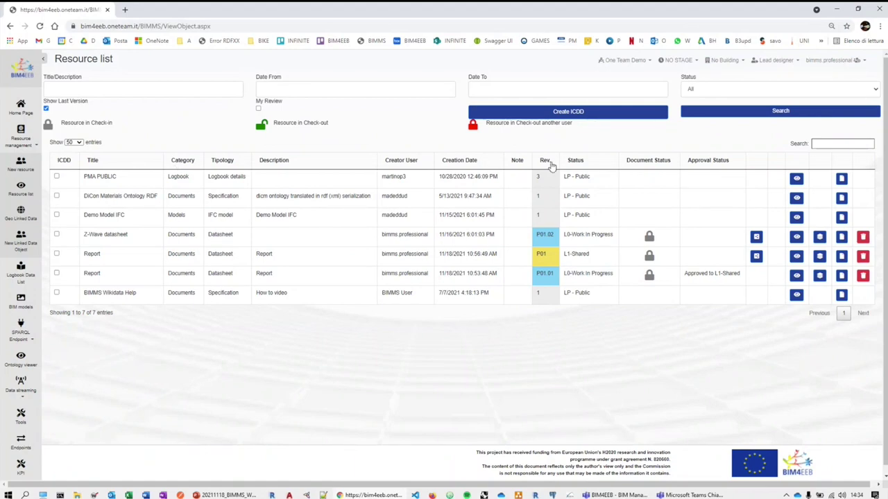
left_click(470, 165)
left_click(451, 166)
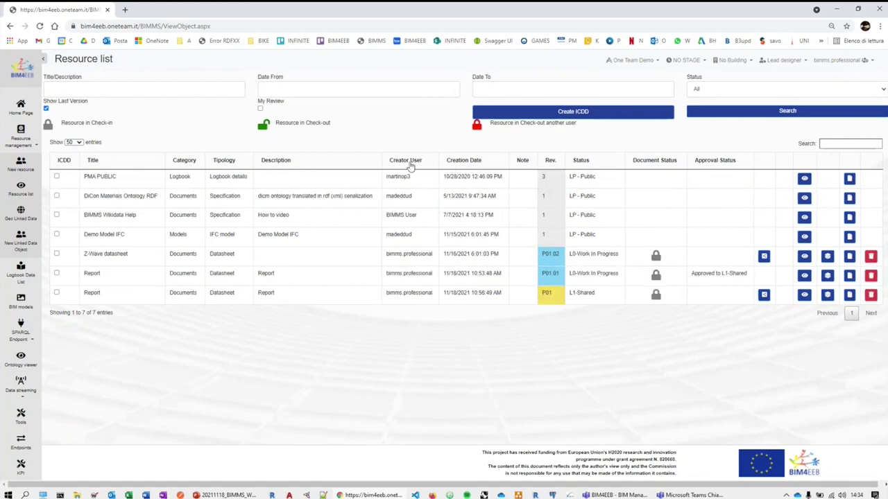
left_click(467, 164)
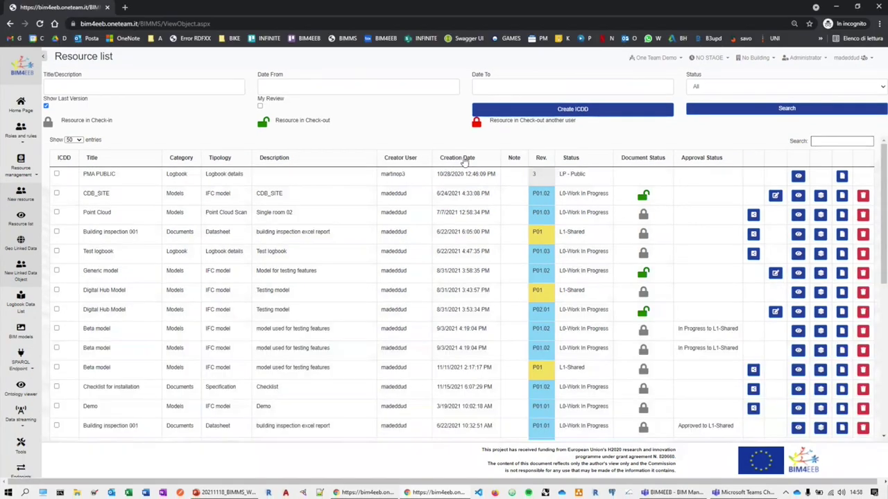
Sort the administrator's resource list newest first by Creation Date and highlight the top row
left_click(464, 160)
left_click(464, 160)
left_click_drag(149, 167, 641, 181)
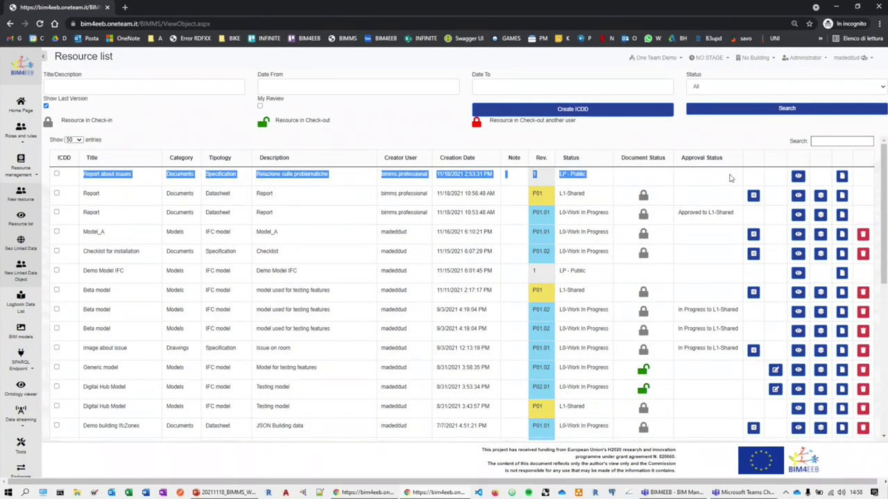
left_click(186, 174)
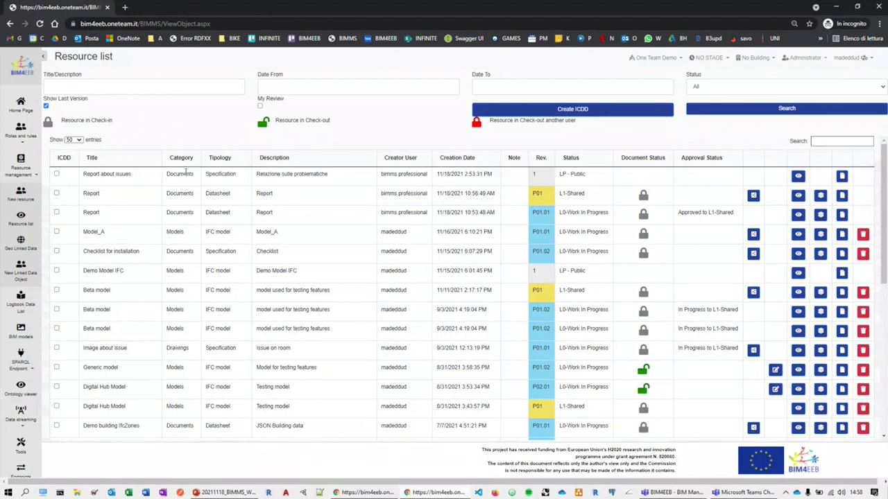
left_click_drag(89, 174, 545, 179)
left_click(574, 178)
Select the whole table's text to review all entries, then clear the selection
scroll(104, 381, "down", 5)
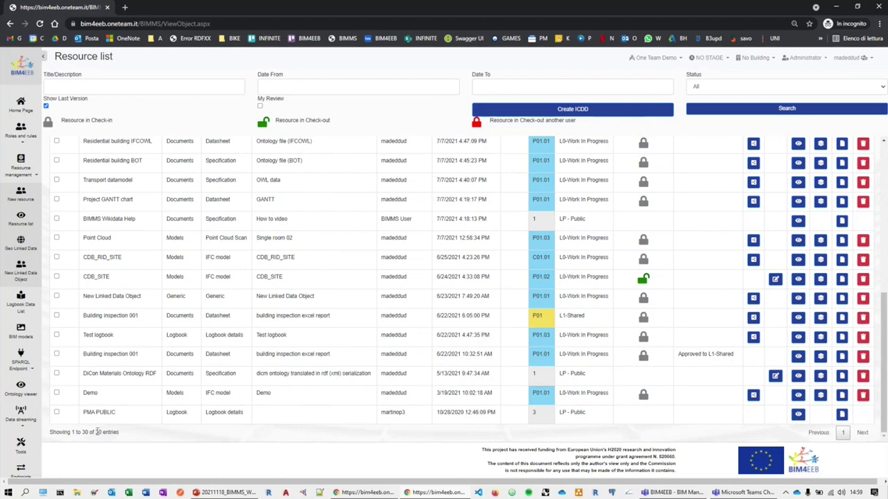
left_click_drag(97, 431, 319, 210)
scroll(213, 319, "up", 5)
left_click(318, 210)
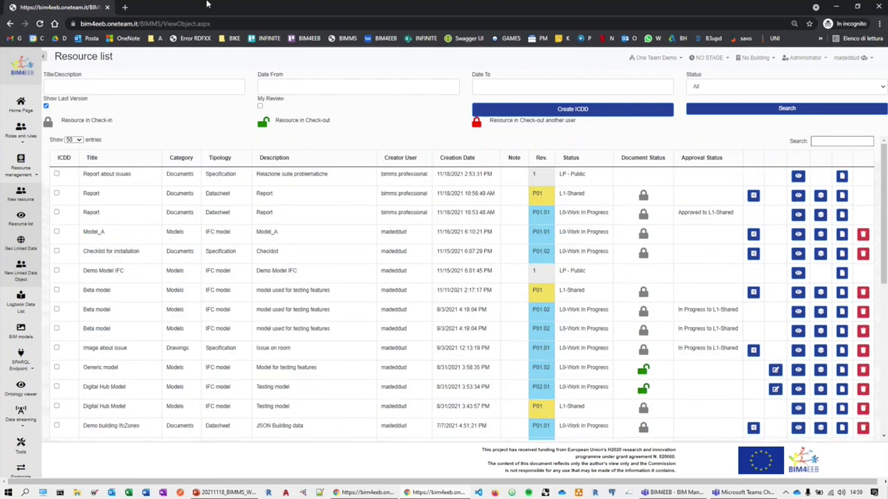
key("alt+Tab")
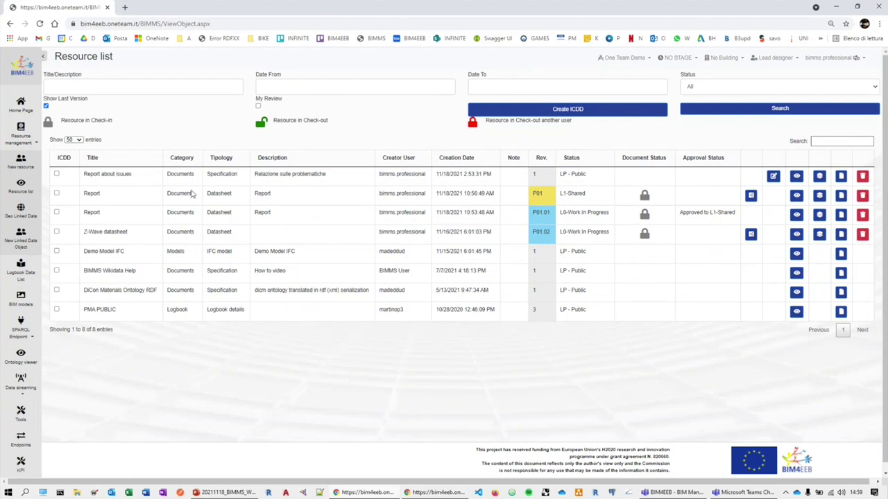
double_click(95, 330)
left_click(97, 331, "shift")
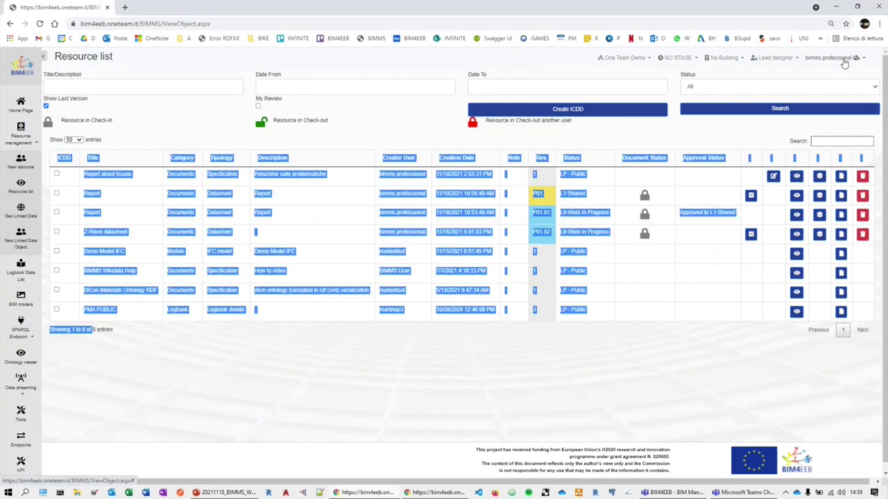
left_click(606, 340)
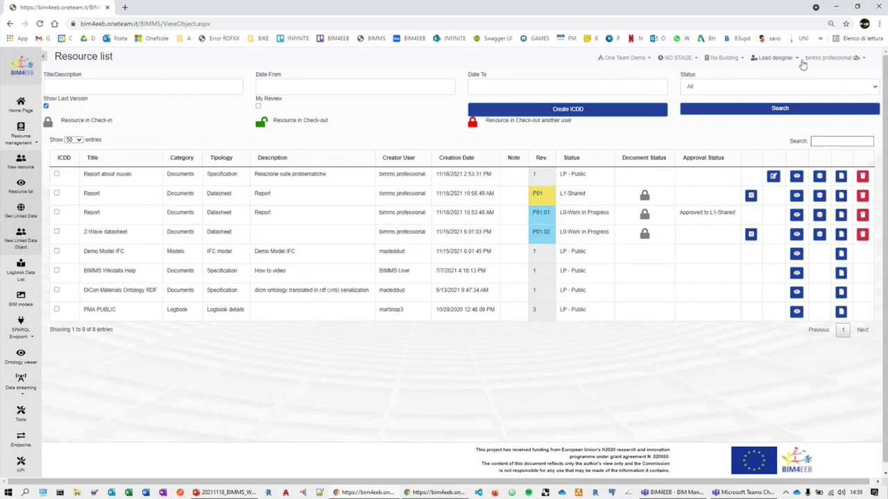
key("alt+Tab")
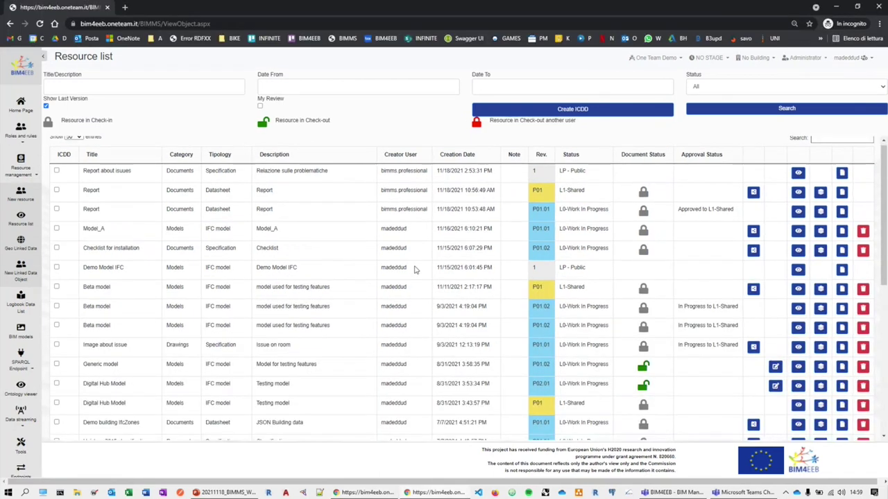
Scroll through all 30 administrator entries, checking creators of older rows, and select the 30-entry total
scroll(414, 263, "down", 5)
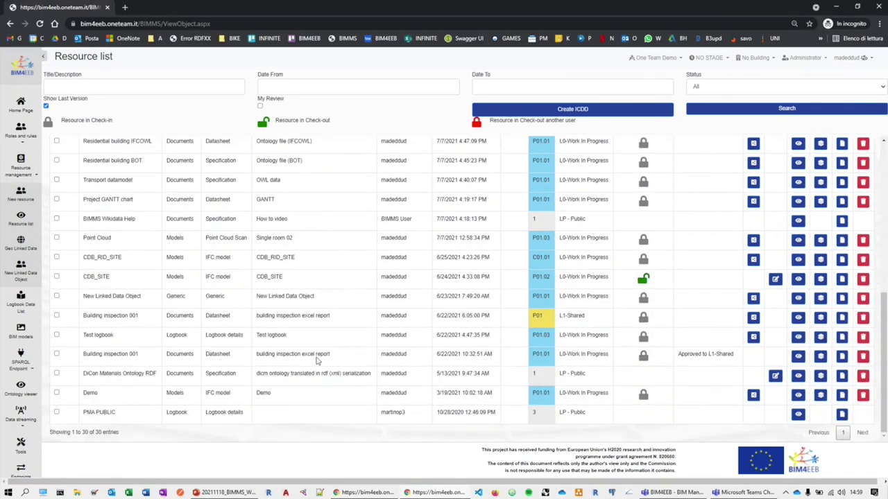
scroll(406, 276, "up", 8)
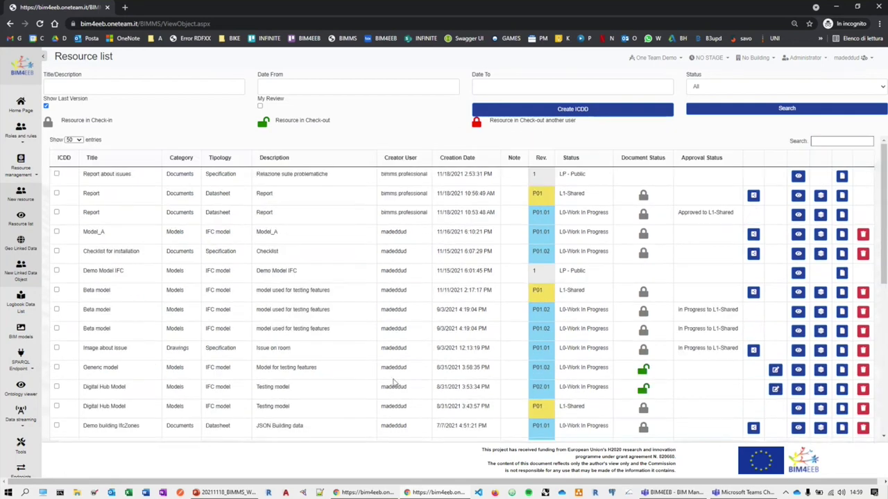
scroll(395, 383, "down", 5)
left_click_drag(407, 318, 391, 199)
scroll(400, 371, "up", 4)
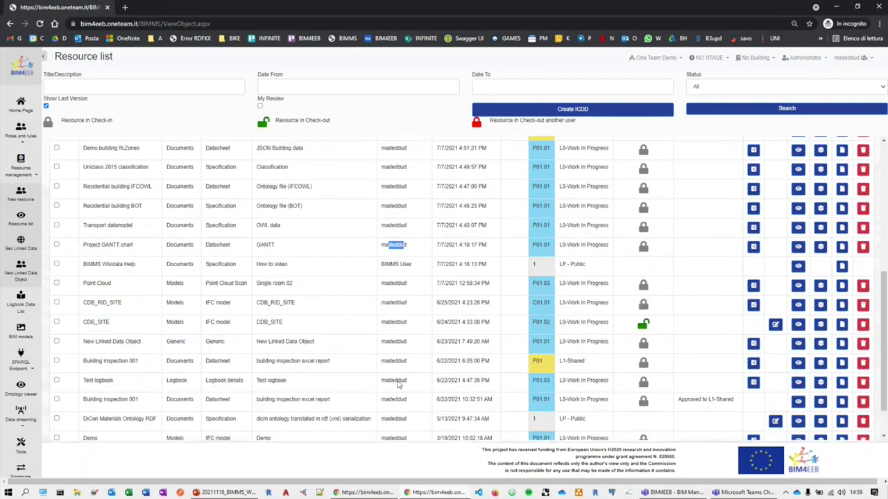
scroll(403, 364, "down", 4)
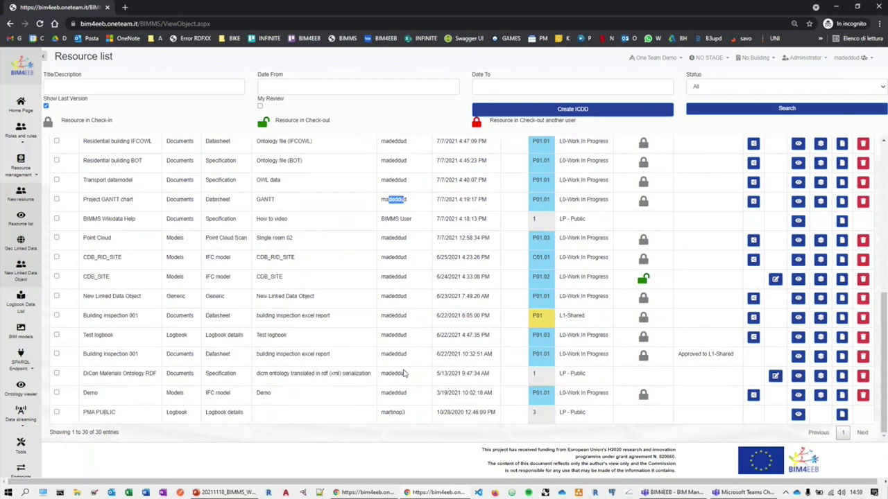
scroll(404, 374, "up", 4)
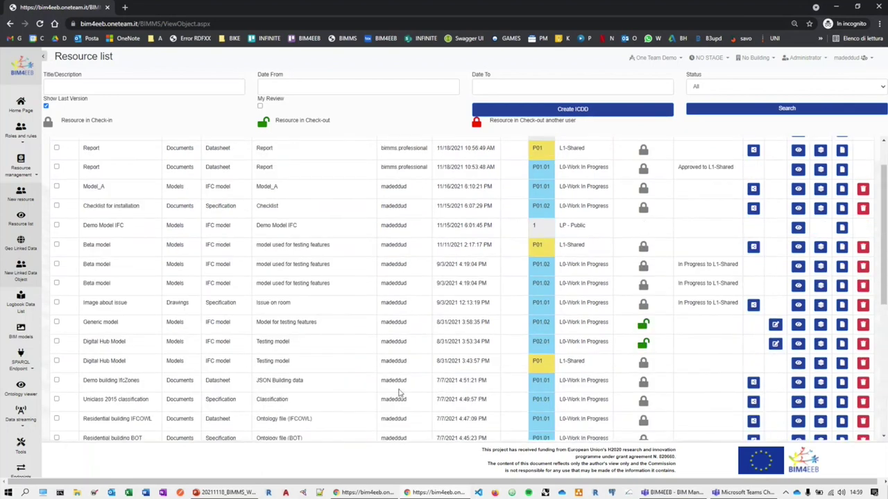
scroll(403, 347, "up", 1)
scroll(406, 307, "down", 4)
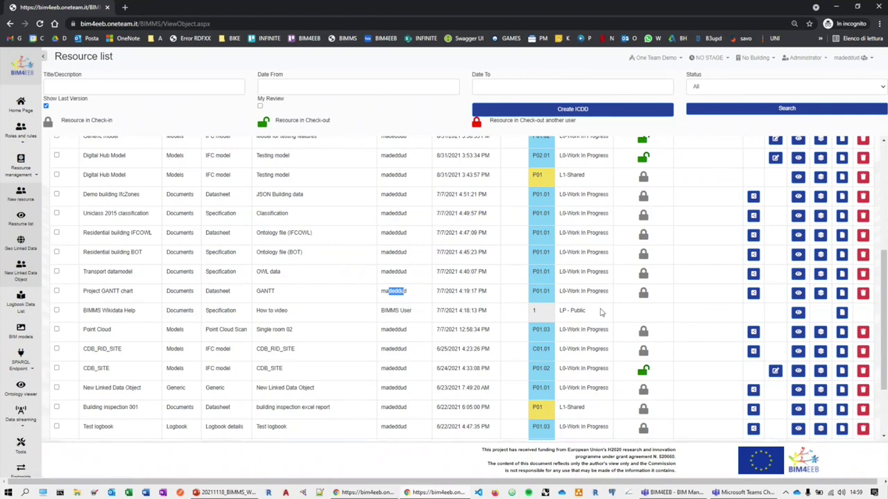
scroll(670, 313, "up", 4)
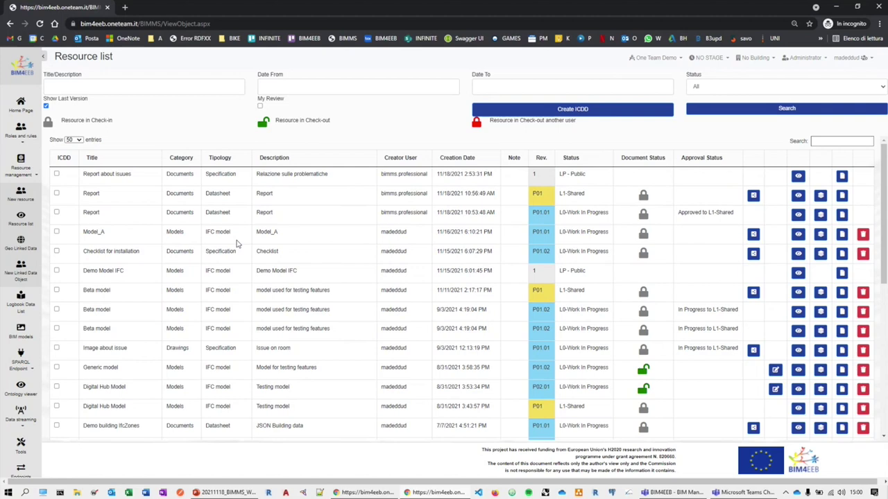
scroll(175, 312, "down", 6)
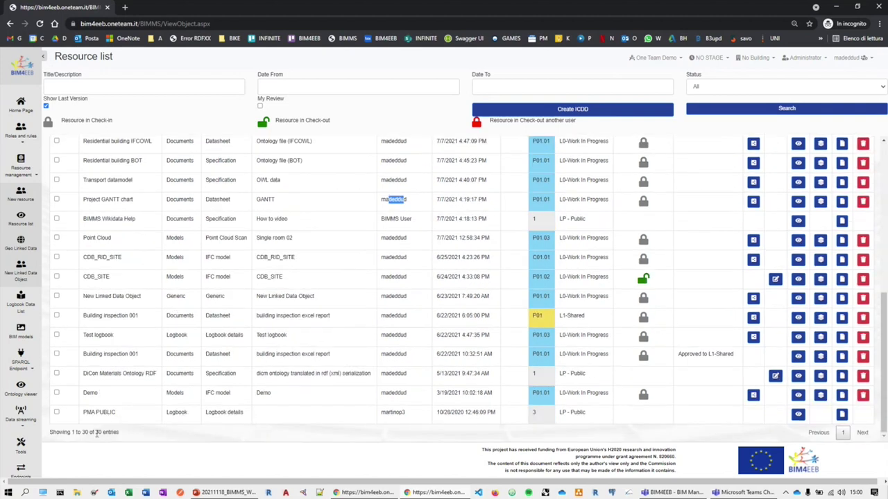
double_click(98, 432)
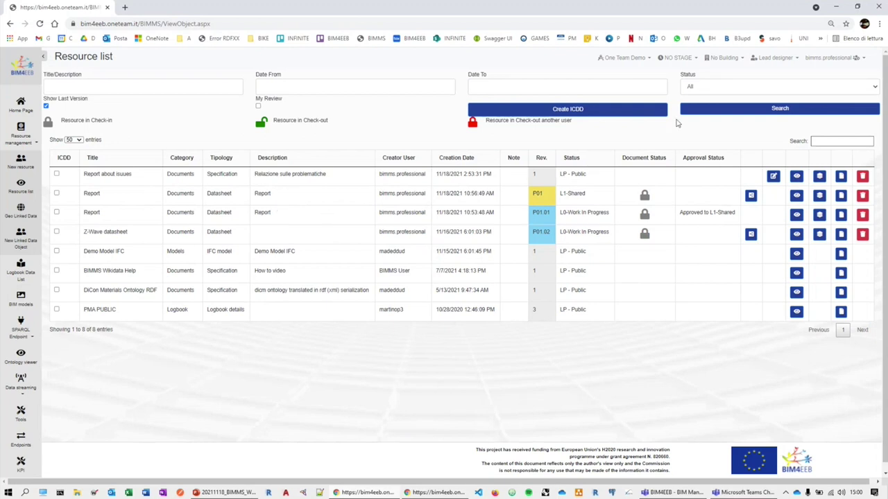
Check the One Team Demo project list without changing it, then Alt+Tab to the Administrator window
left_click(630, 60)
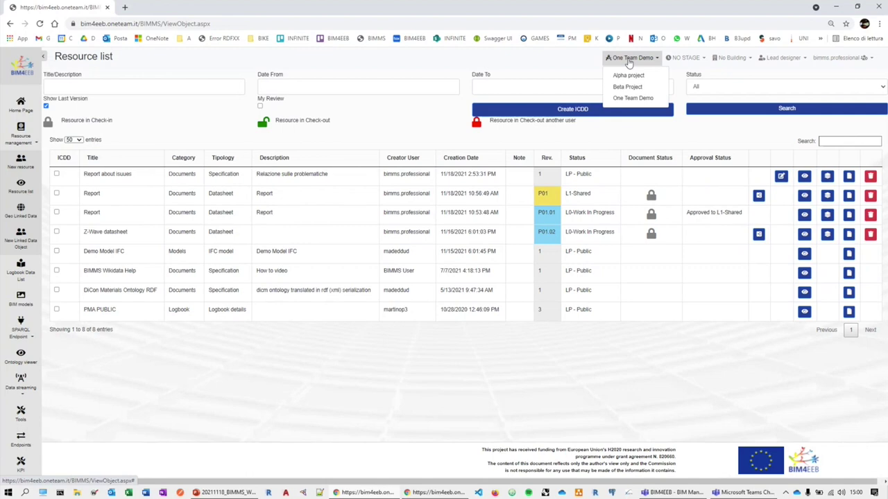
left_click(553, 59)
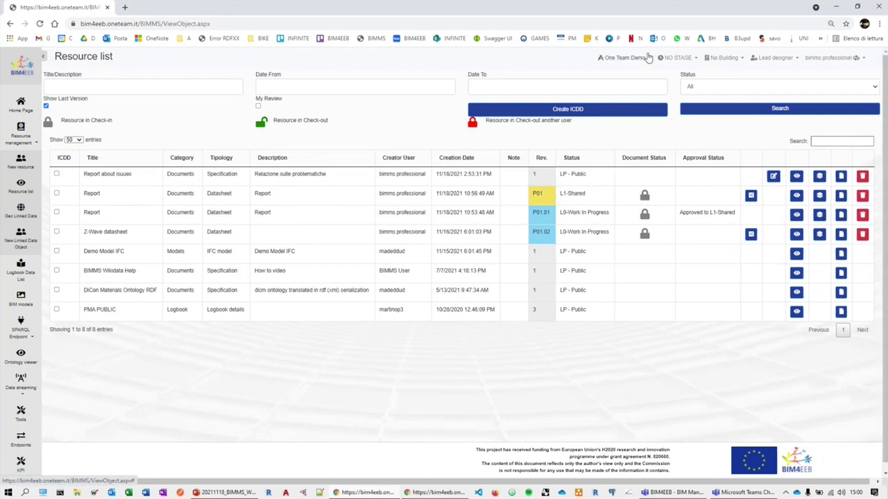
key("alt+Tab")
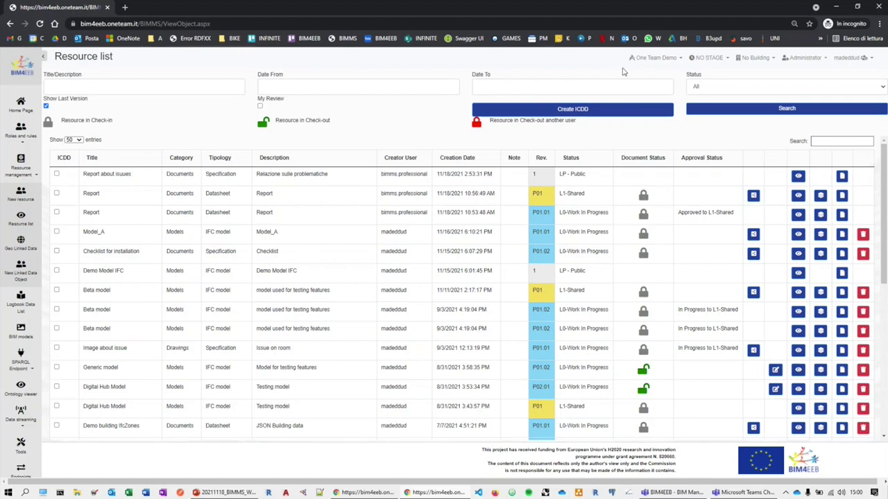
scroll(173, 402, "down", 4)
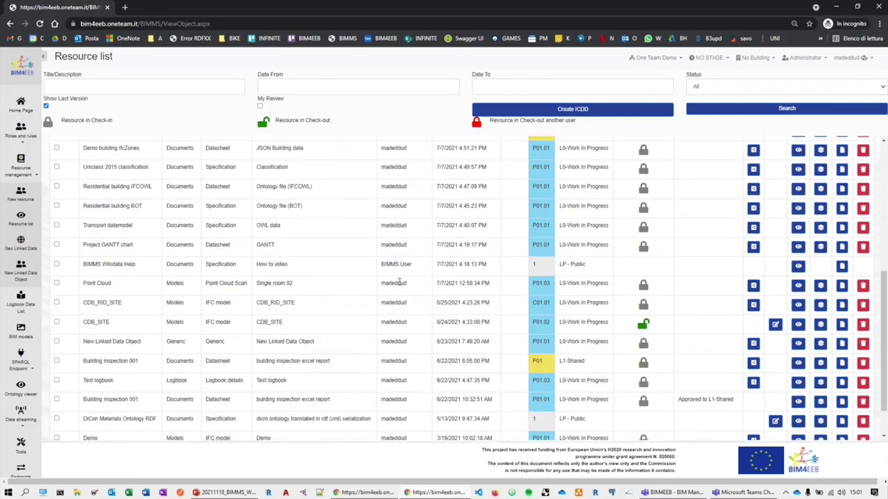
scroll(396, 283, "up", 5)
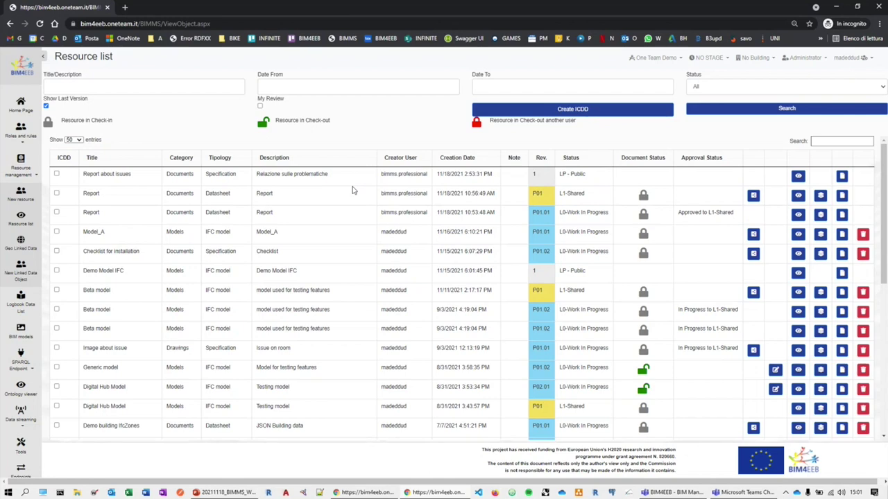
left_click(25, 200)
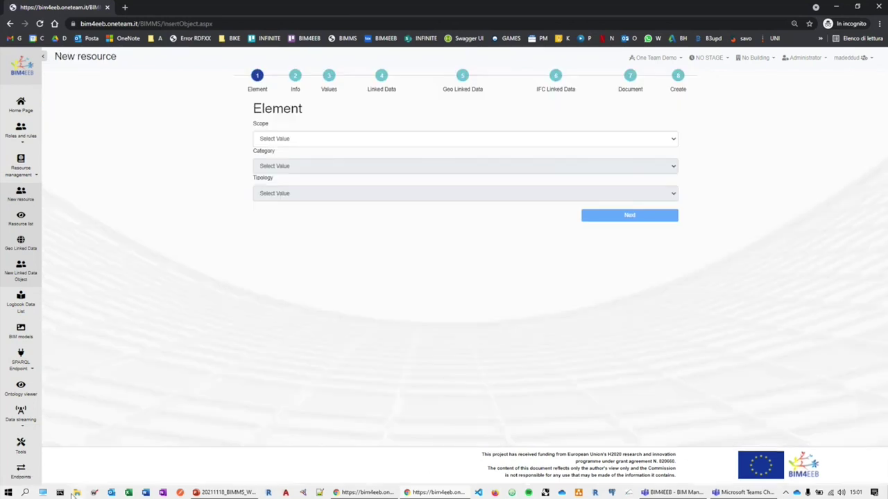
Launch Excel from the taskbar and create a blank workbook, Cartel1
left_click(129, 493)
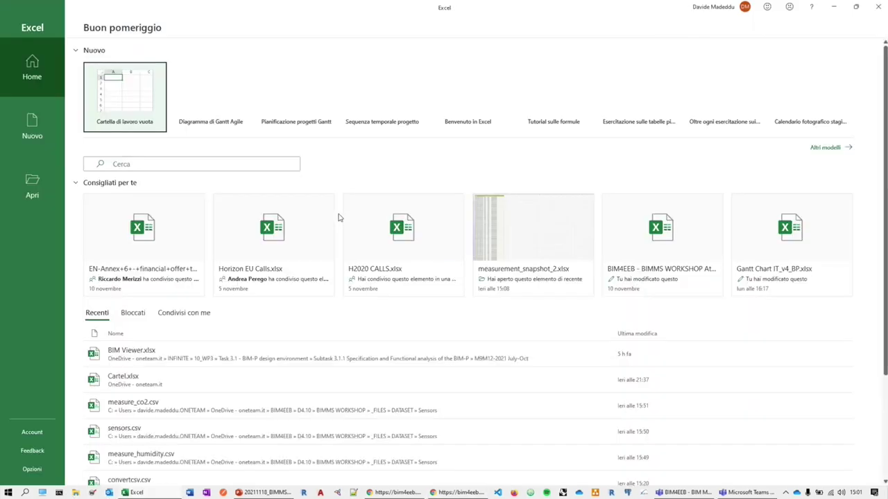
left_click(132, 97)
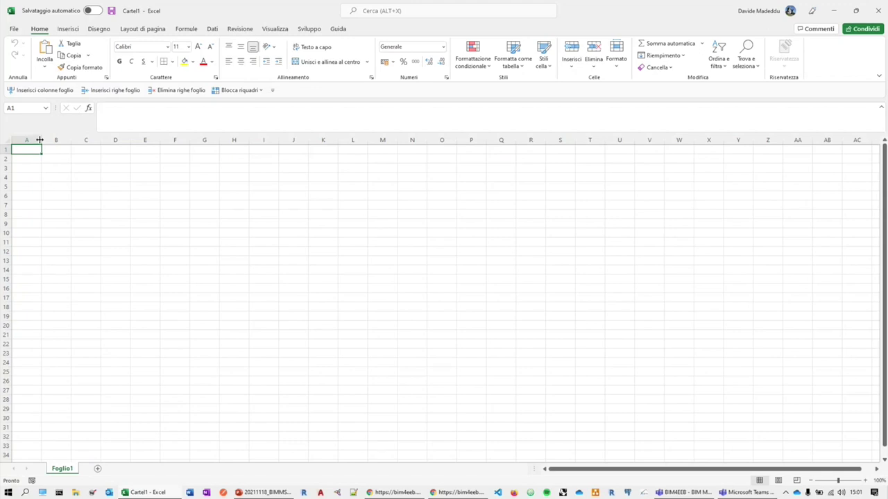
Widen columns A–E in blank workbook Cartel1, discard it without saving, and open File Explorer
left_click_drag(30, 140, 404, 140)
left_click(236, 258)
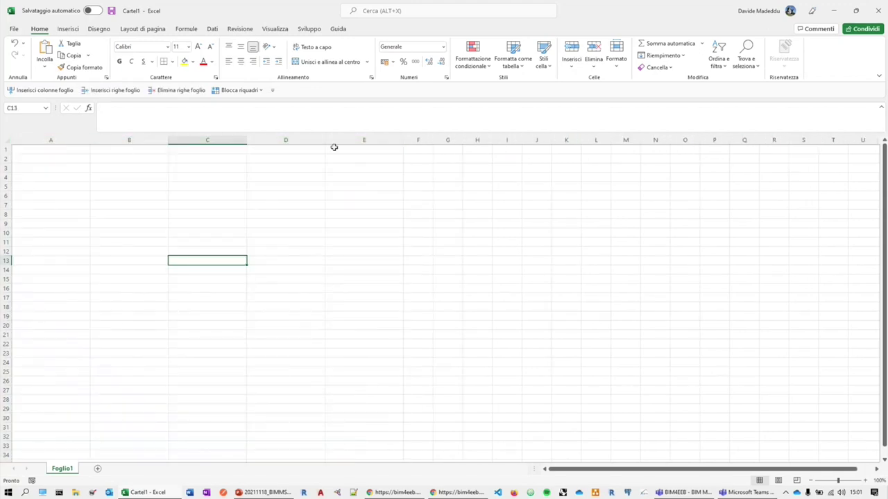
left_click(885, 13)
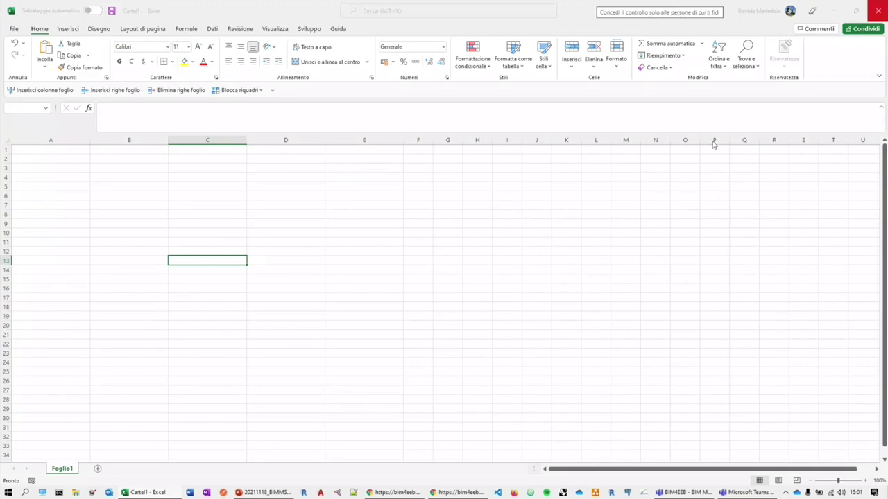
left_click(474, 300)
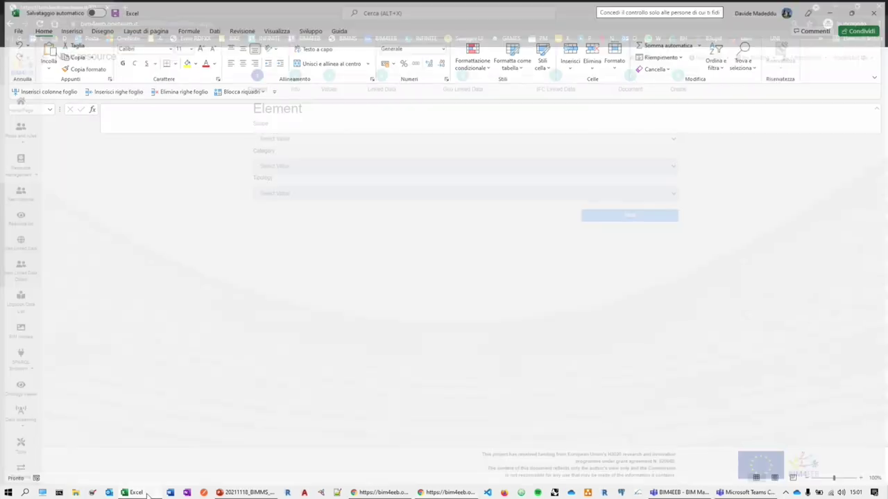
key("super+e")
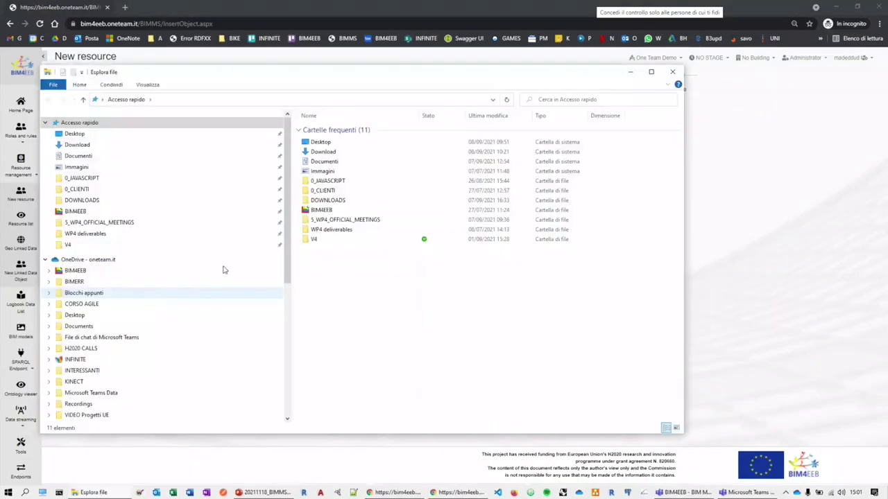
Arrange the File Explorer window and open OneDrive BIM4EEB > D4.10
left_click_drag(217, 78, 346, 82)
left_click_drag(171, 70, 195, 92)
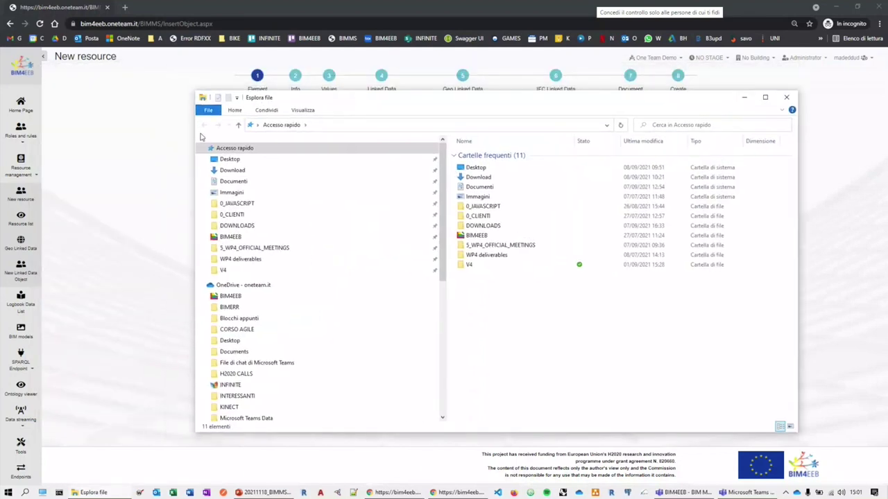
left_click(231, 237)
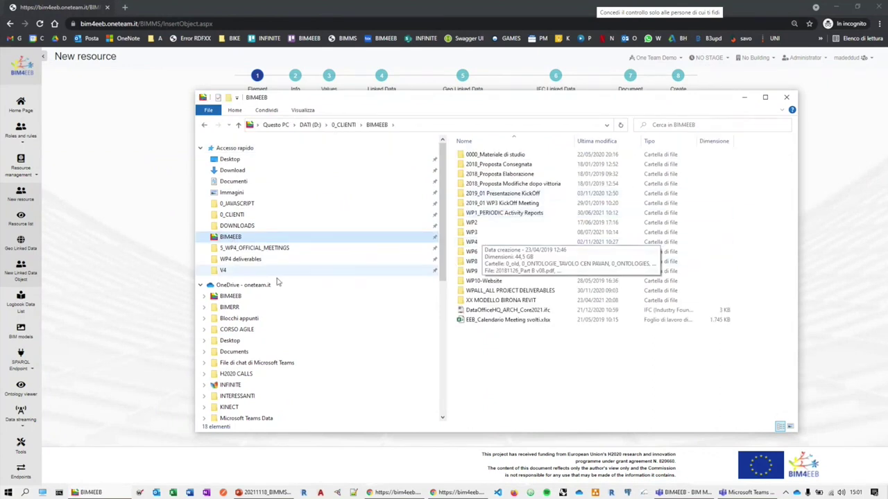
left_click(230, 297)
left_click(477, 174)
double_click(482, 175)
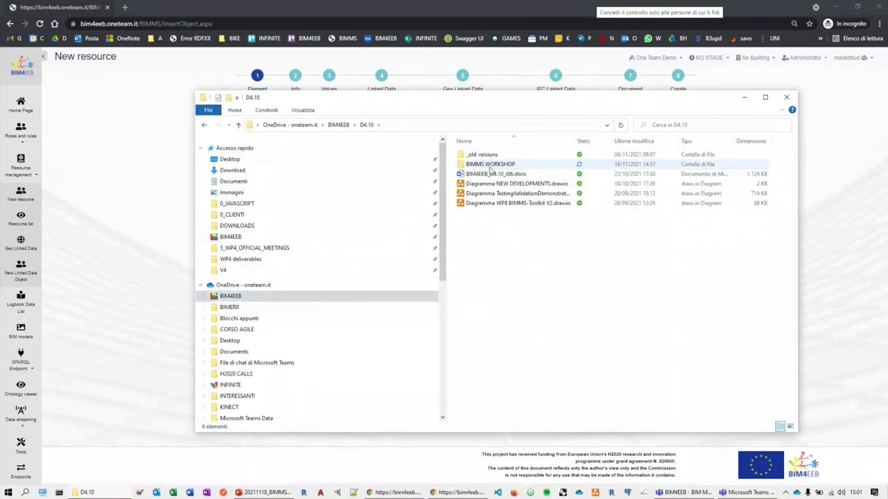
Go through BIMMS WORKSHOP > _FILES > DATASET > Sensors and open measure_temperature.csv
double_click(493, 164)
double_click(476, 153)
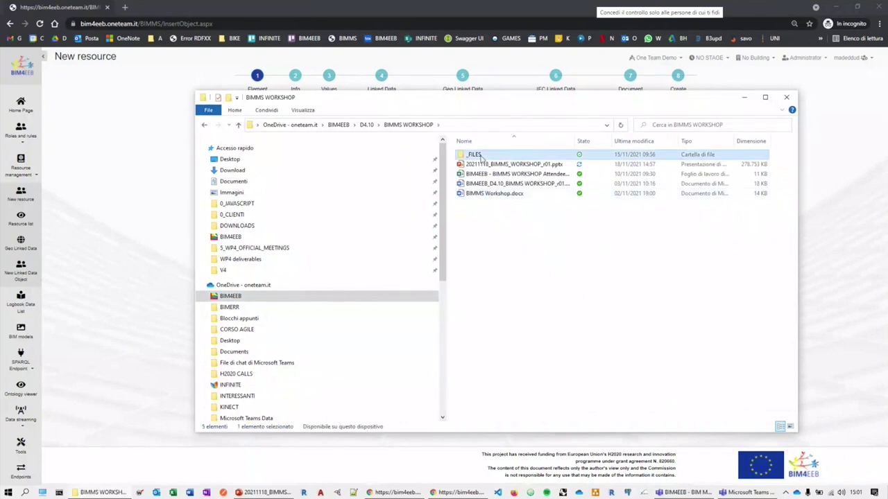
double_click(484, 157)
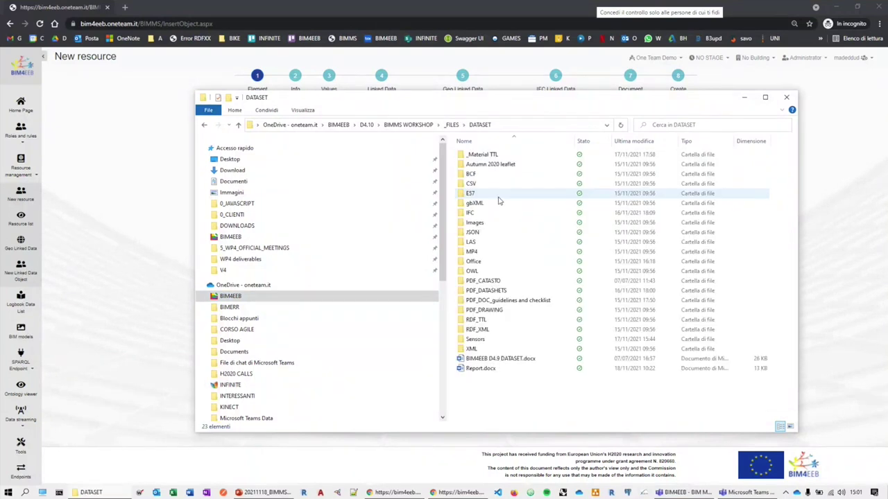
double_click(493, 340)
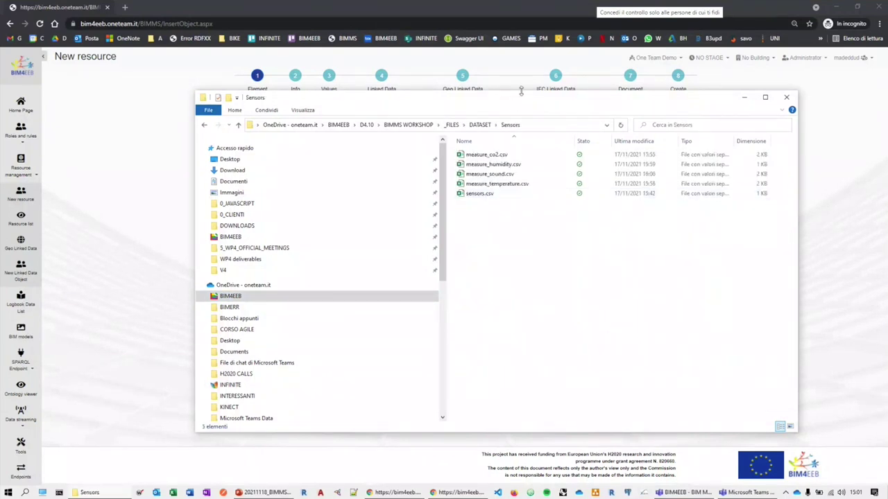
left_click_drag(493, 103, 383, 102)
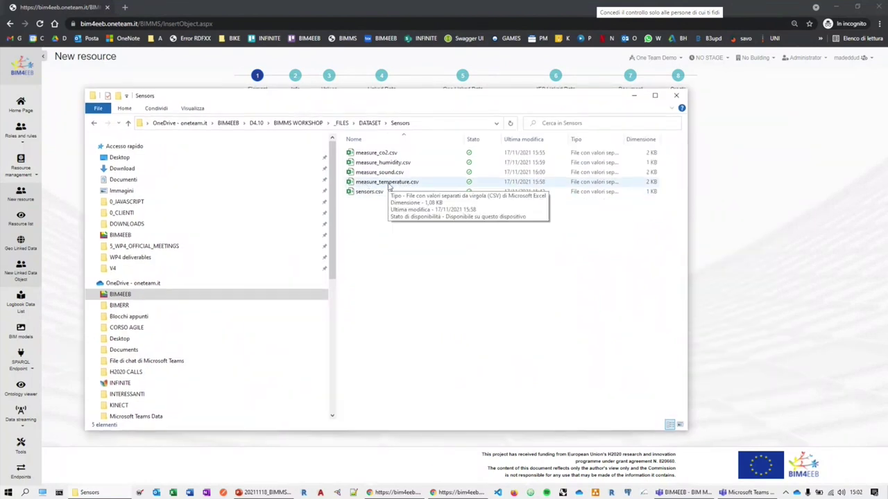
double_click(399, 183)
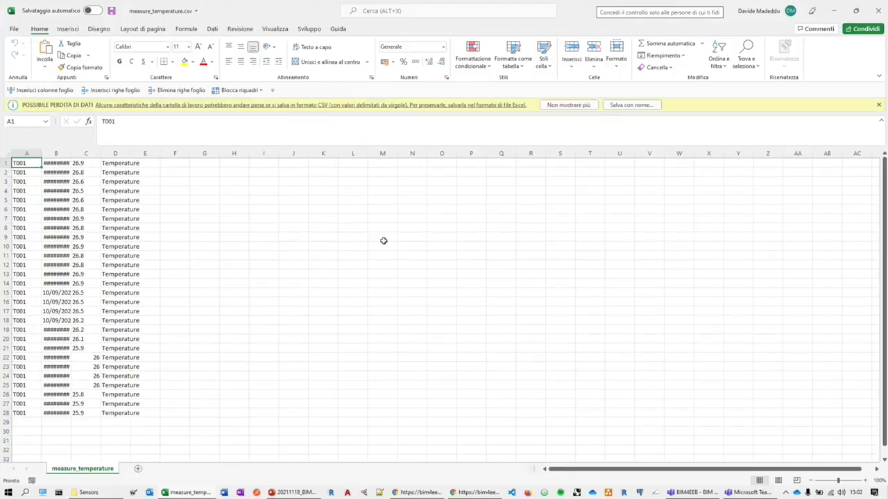
Widen column A for full timestamps, inspect the sensor id, timestamp and temperature columns, then close
left_click_drag(43, 151, 129, 154)
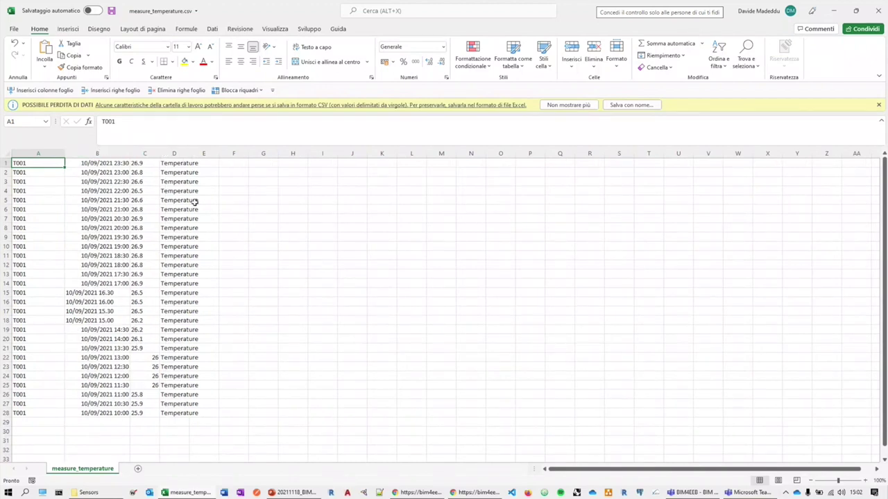
left_click(38, 153)
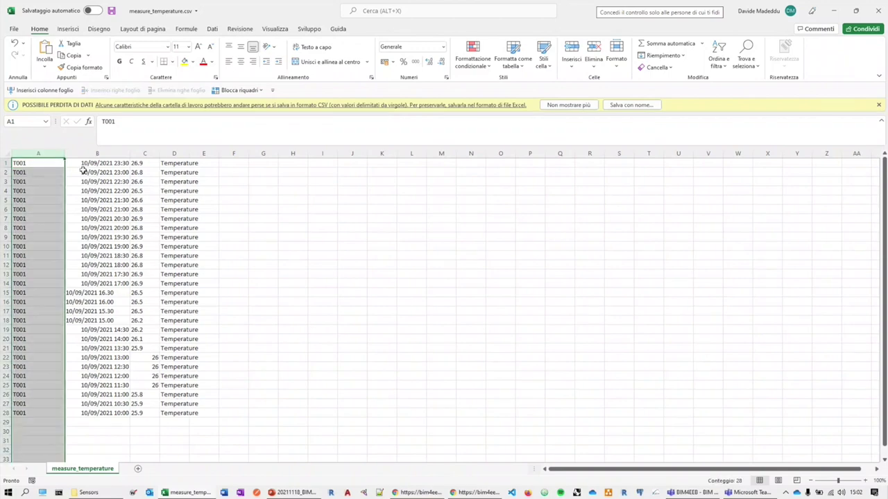
left_click(97, 153)
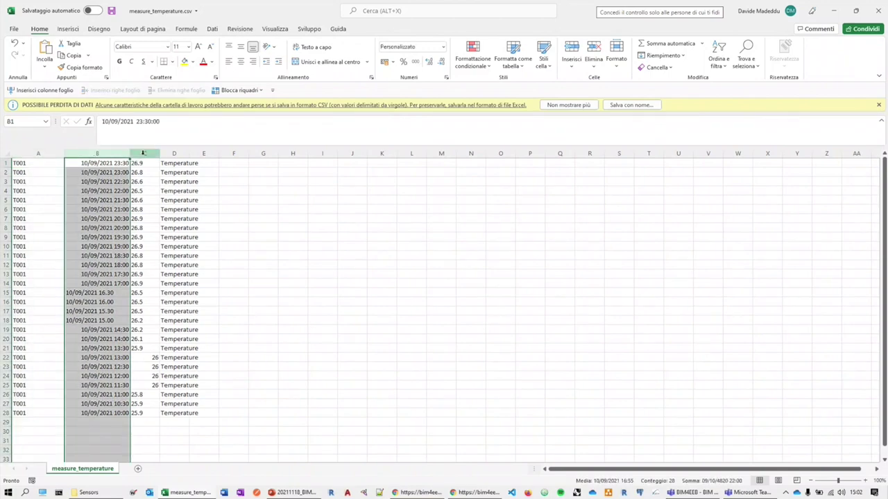
left_click(143, 153)
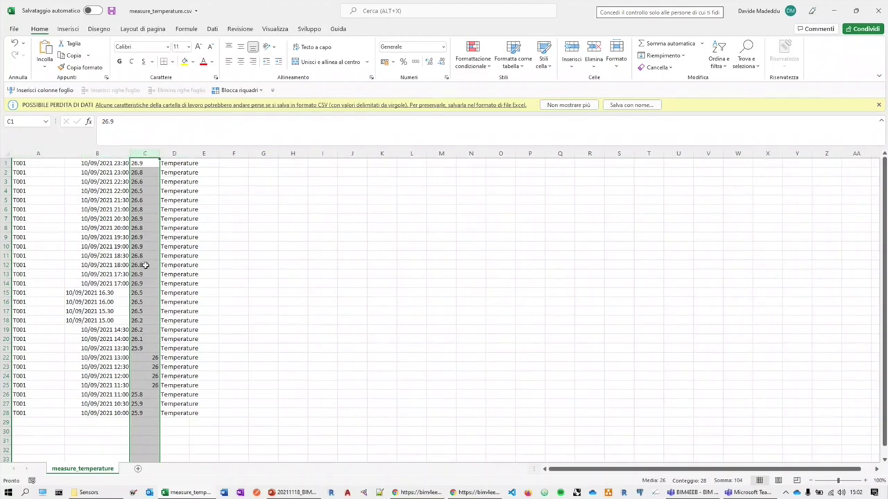
left_click(52, 154)
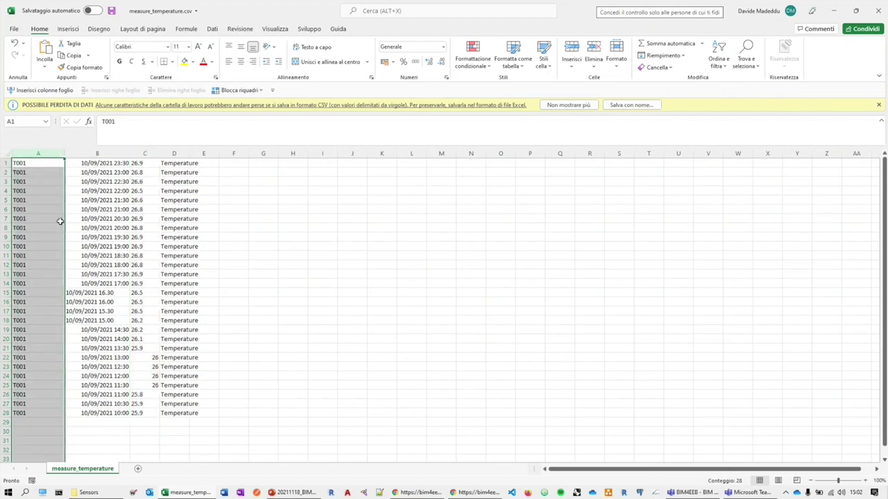
left_click(90, 154)
left_click(145, 154)
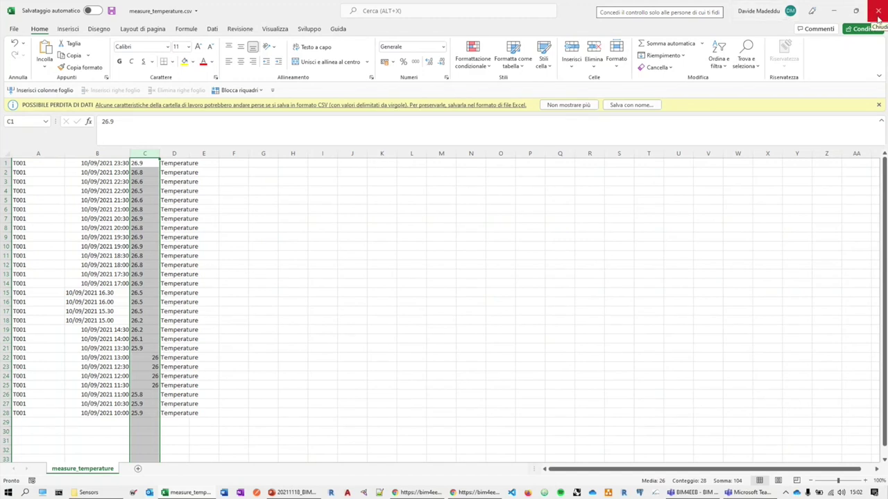
left_click(879, 18)
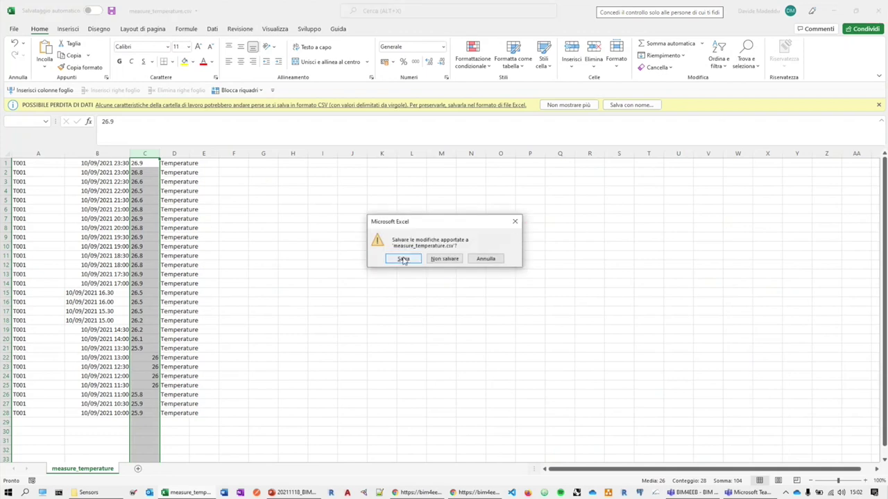
Discard the CSV changes and set the resource Scope to BIM 4 EEB Scope
left_click(444, 259)
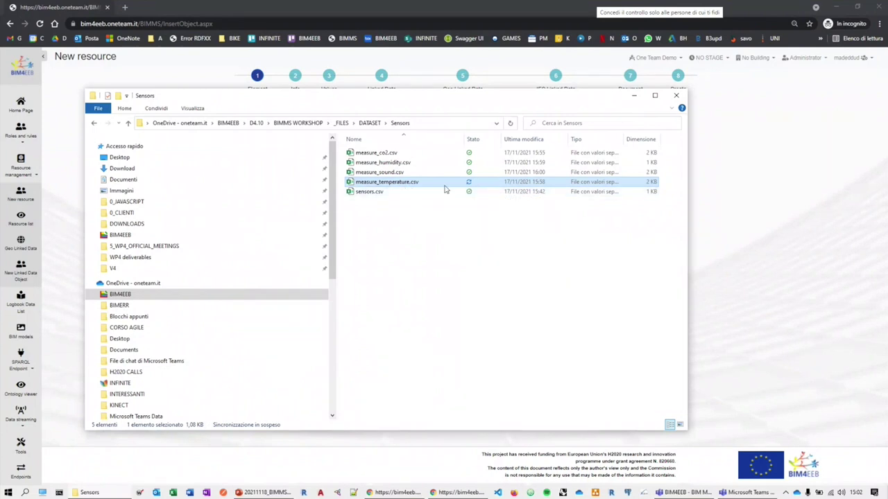
left_click_drag(357, 90, 446, 210)
left_click(323, 142)
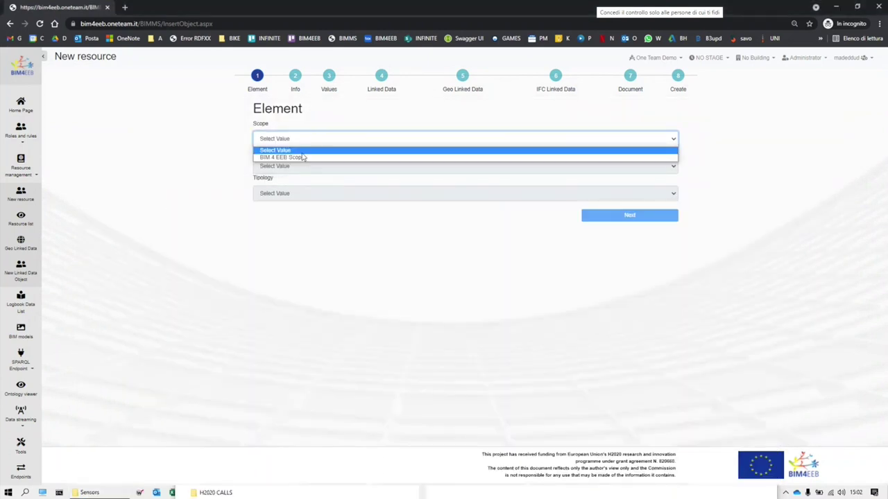
left_click(283, 149)
left_click(300, 142)
left_click(298, 159)
Set Category to Documents and Tipology to Datasheet, then advance to the Info step
left_click(303, 167)
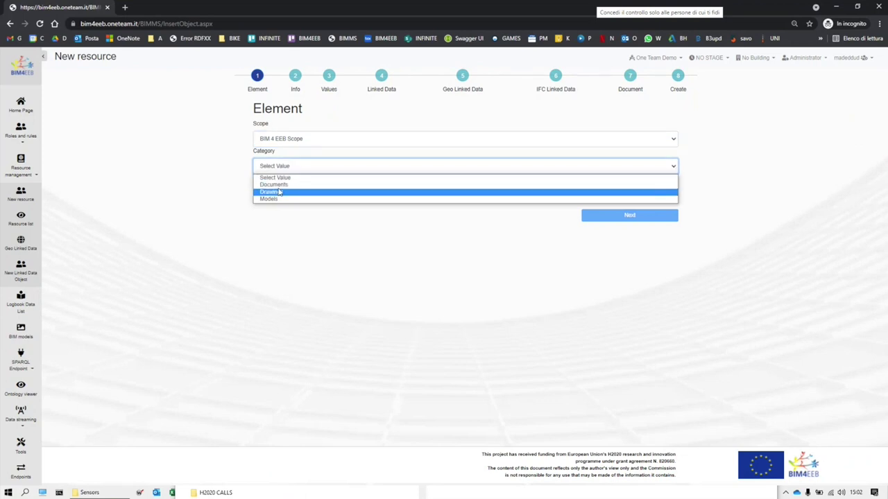
left_click(284, 187)
left_click(316, 194)
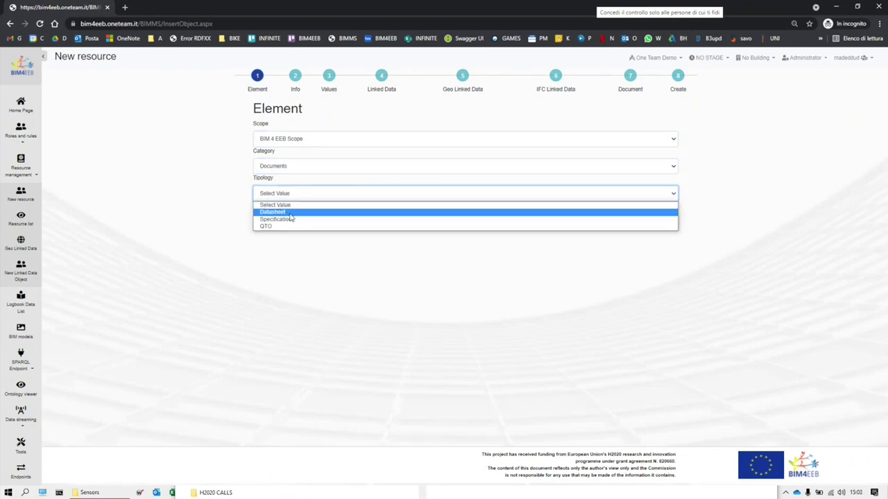
left_click(294, 212)
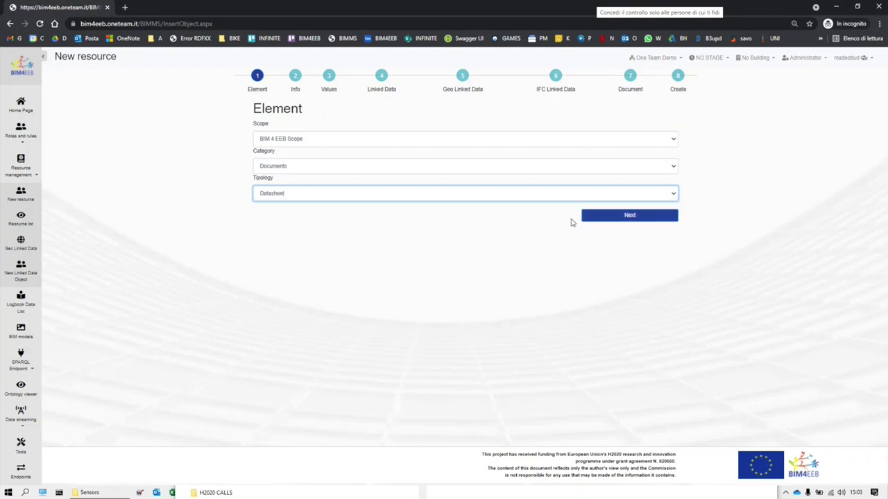
left_click(588, 216)
left_click(300, 165)
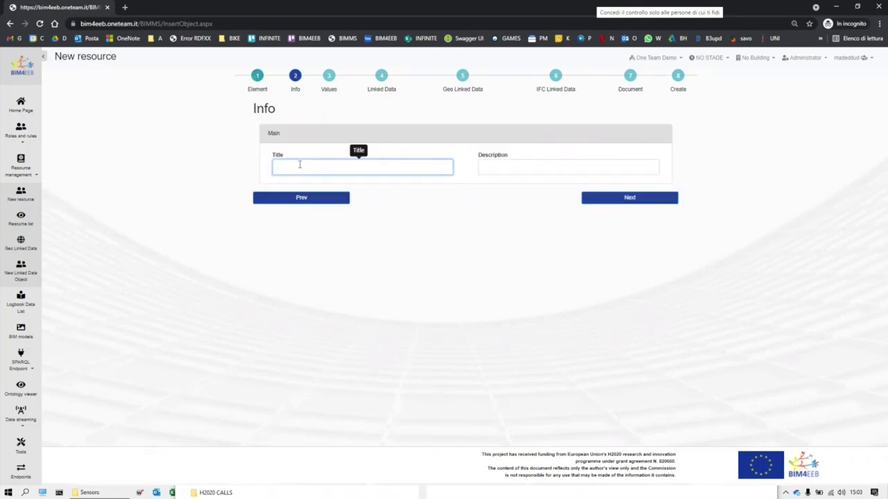
Enter the title 'Temperature Measurement'
type("Measurement")
key("Home")
type("Temperature")
Enter the description 'Misure delle temperatura'
left_click(539, 166)
type("Misura")
key("BackSpace")
type("e delle teme")
key("BackSpace")
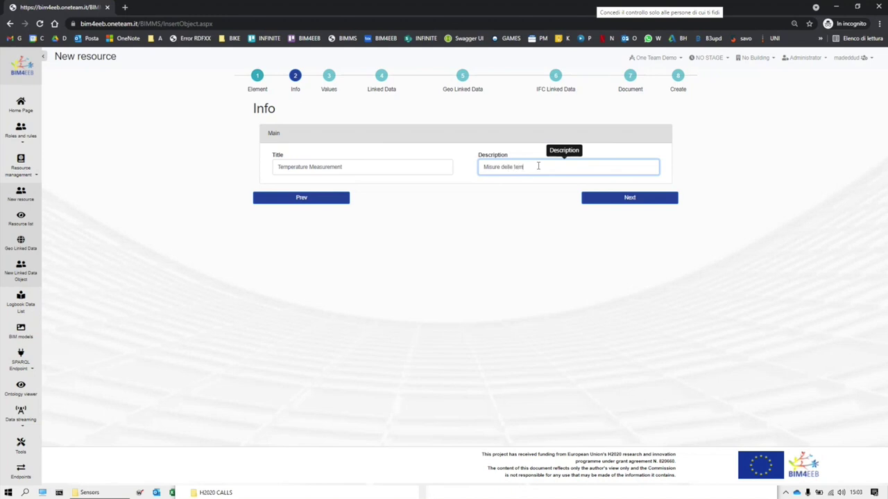
type("peratura")
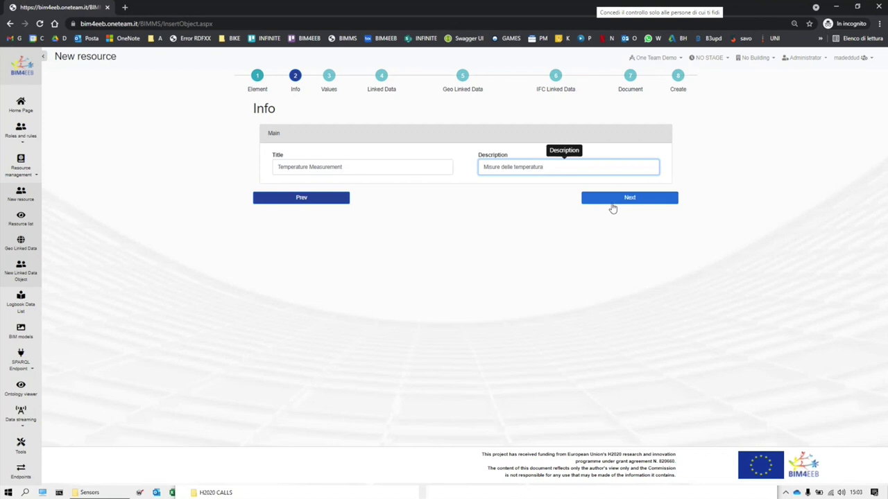
Revisit the Element step, return to Info, and advance to the Values step
left_click(330, 201)
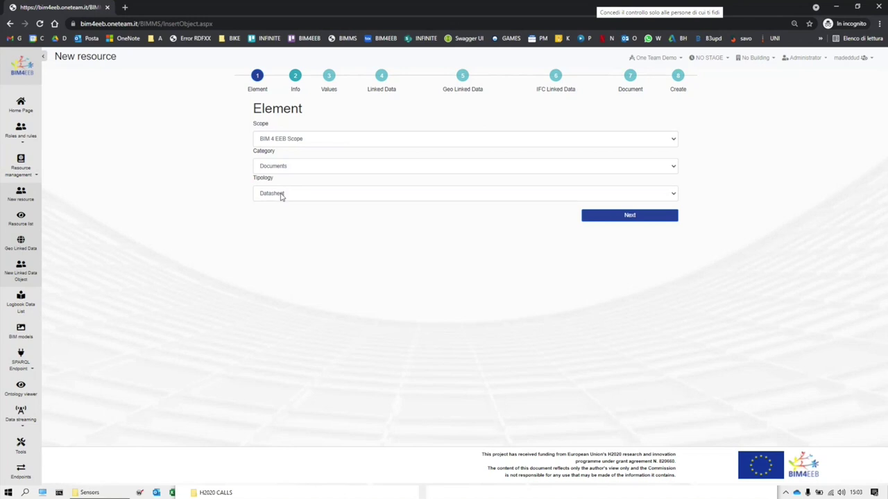
left_click(593, 218)
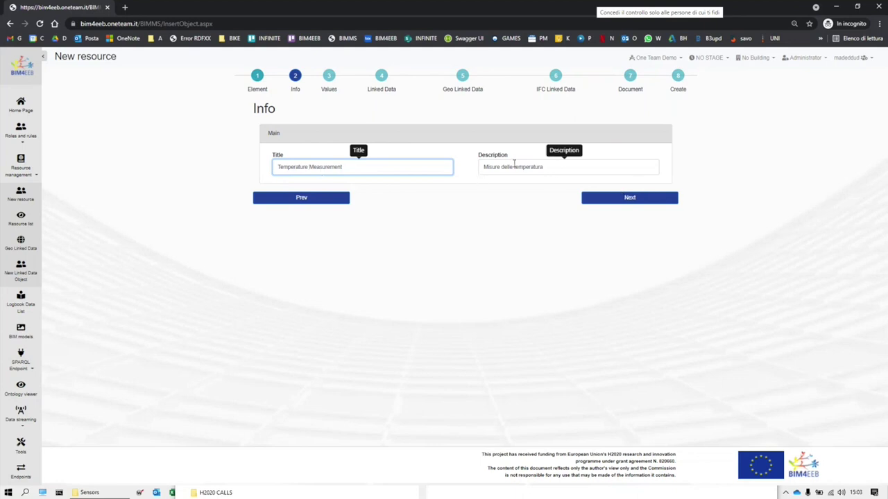
left_click(633, 200)
Skip the Values, Linked Data, Geo and IFC Linked Data steps without adding anything
left_click(636, 135)
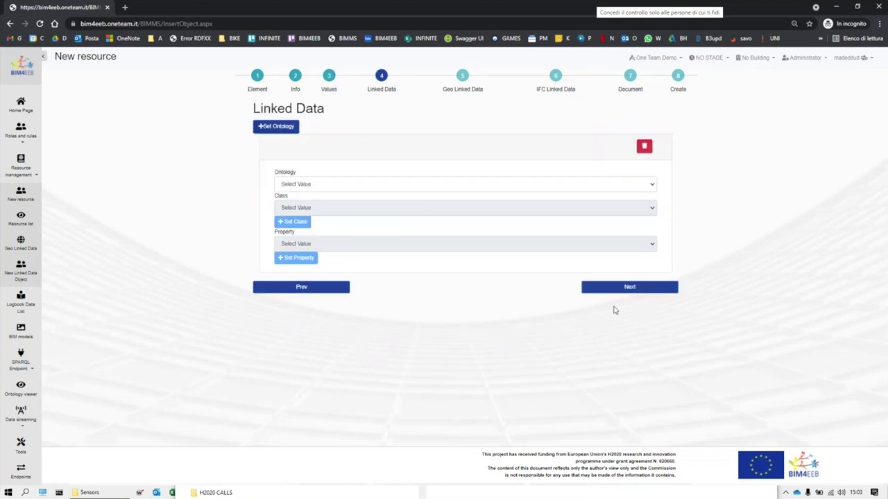
left_click(637, 289)
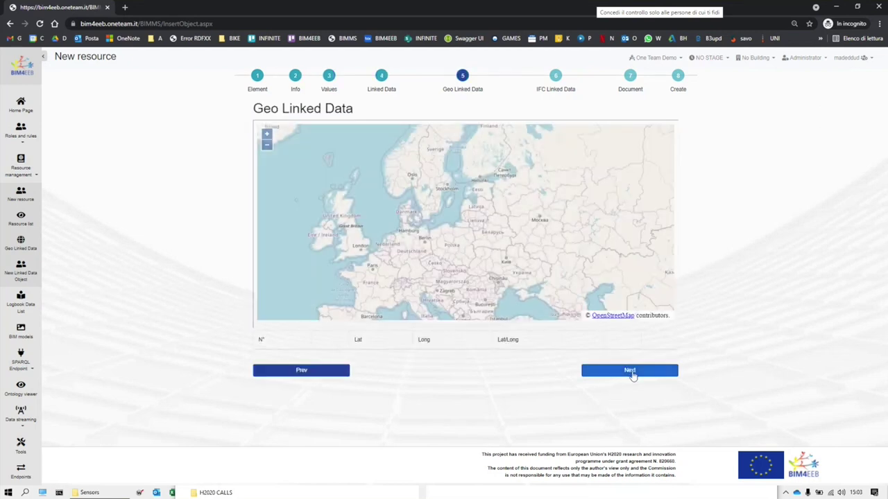
left_click(630, 372)
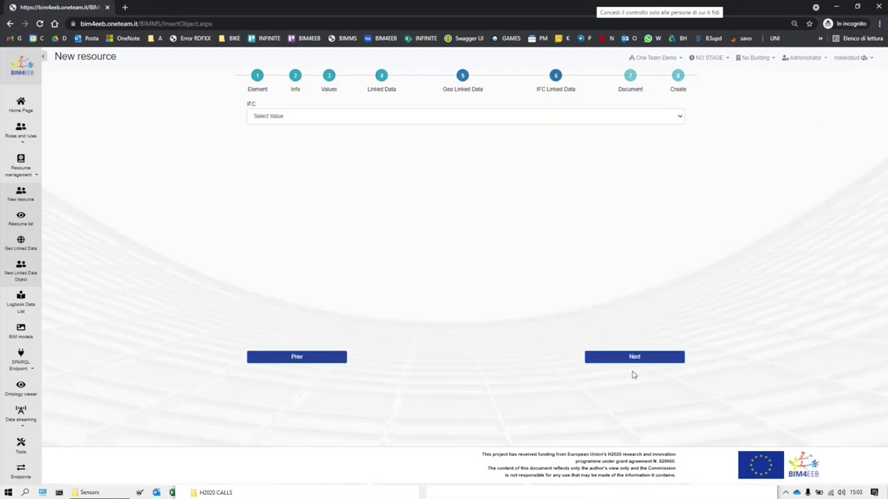
left_click(352, 118)
left_click(328, 122)
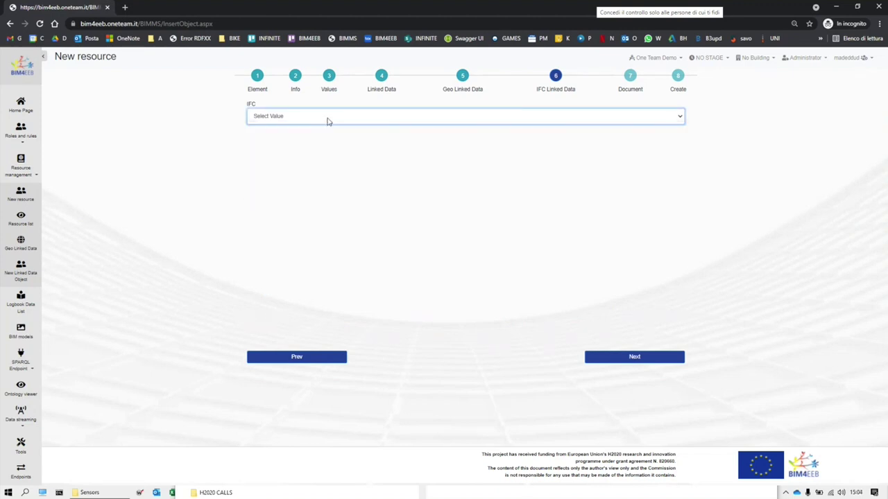
left_click(638, 358)
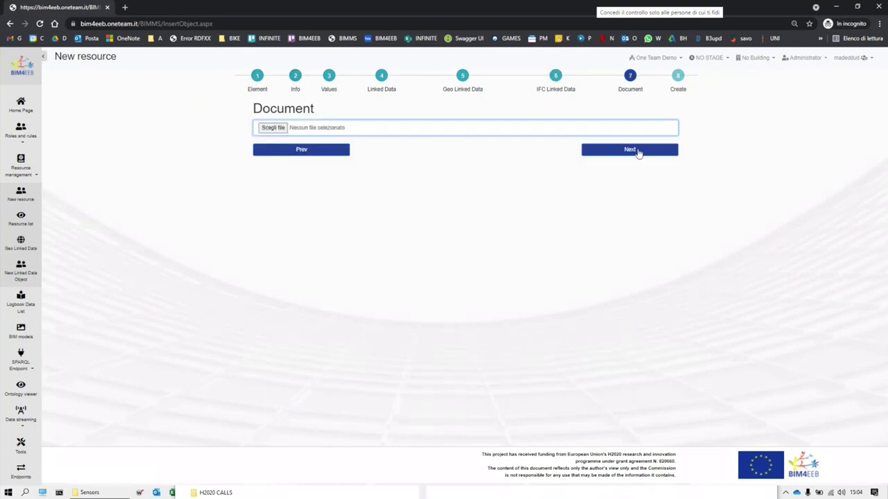
Attach measure_temperature.csv from the Sensors folder and advance to the Create step
left_click(275, 129)
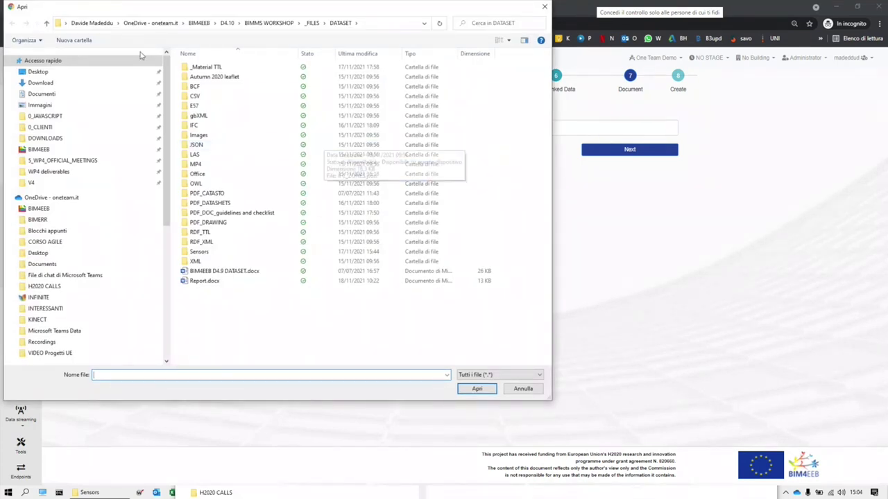
left_click_drag(85, 10, 240, 75)
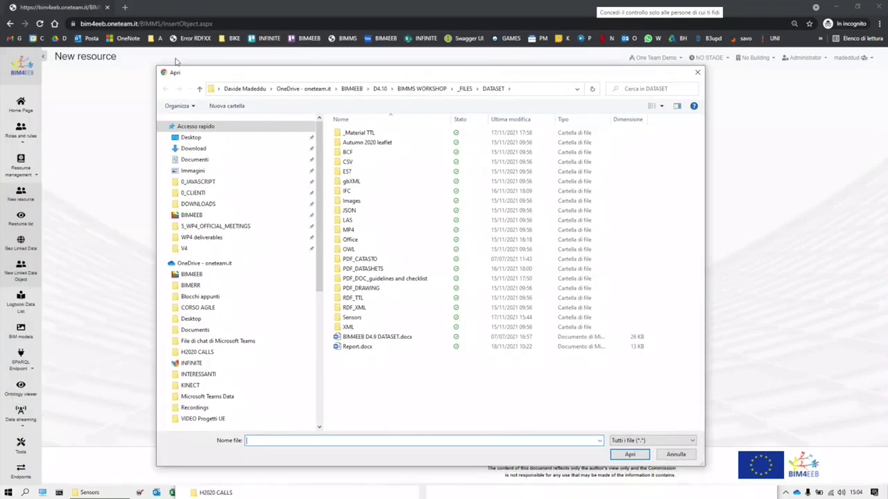
left_click_drag(158, 66, 231, 167)
left_click_drag(419, 176, 383, 165)
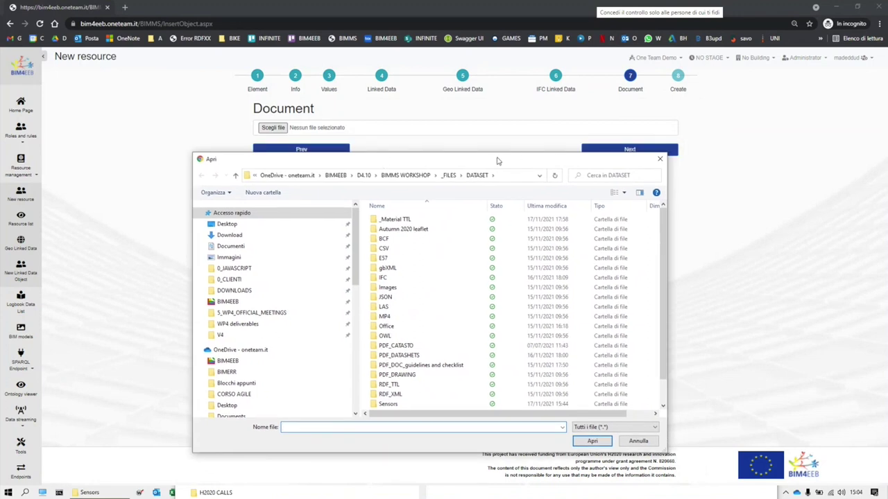
left_click_drag(495, 162, 497, 137)
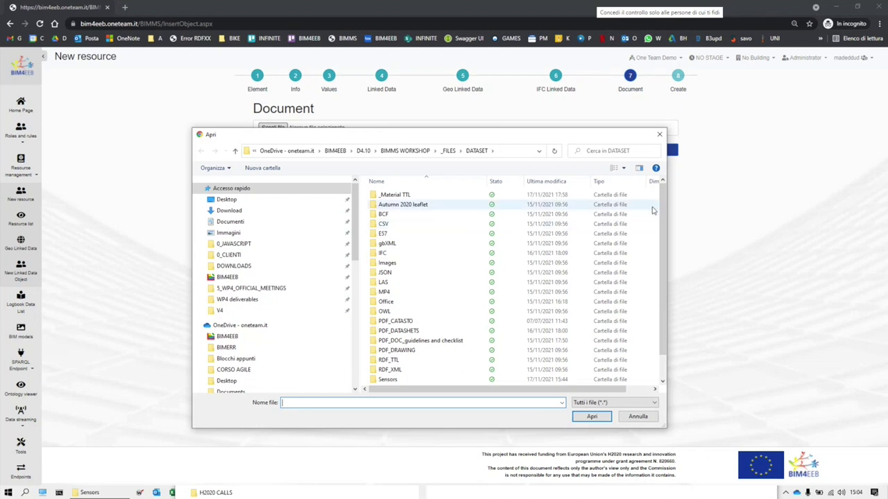
scroll(654, 208, "down", 1)
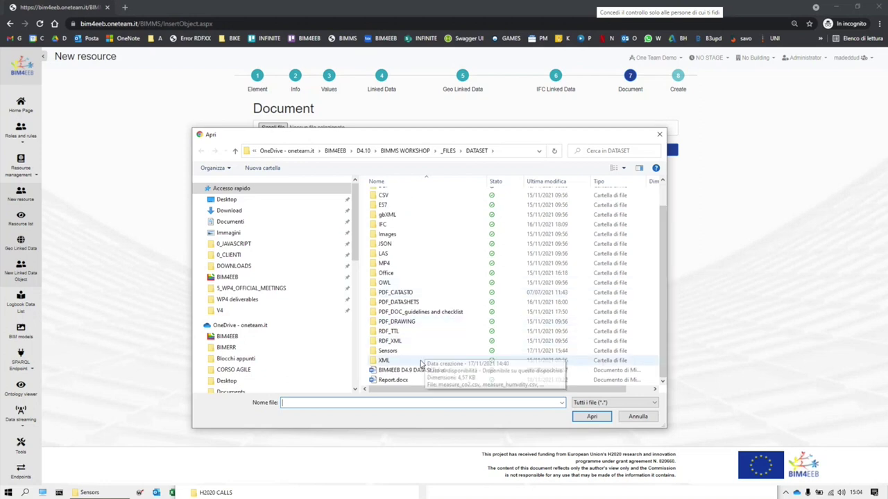
double_click(397, 351)
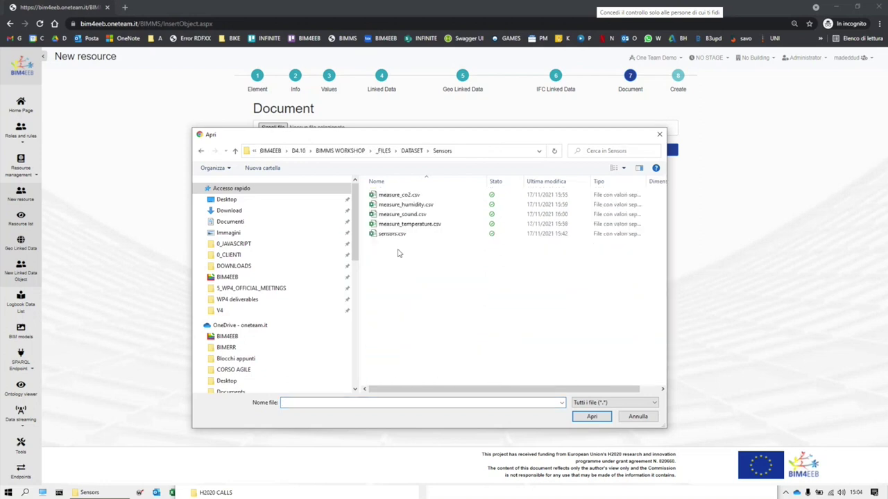
left_click(408, 231)
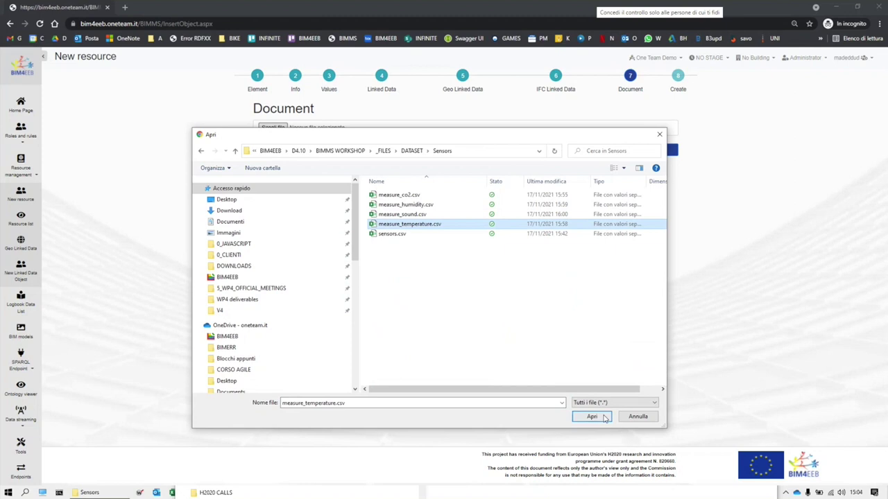
left_click(592, 417)
left_click(631, 150)
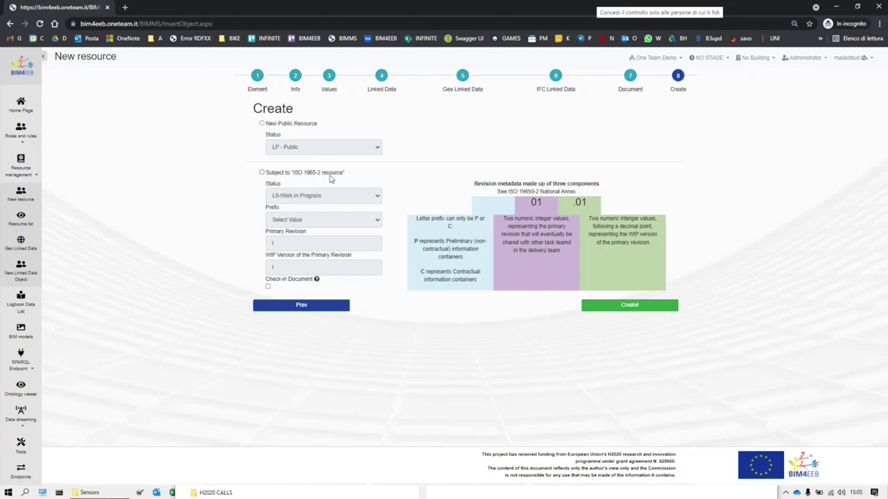
Make the resource subject to ISO 19650-2 with revision prefix P, after briefly trying C
left_click(329, 175)
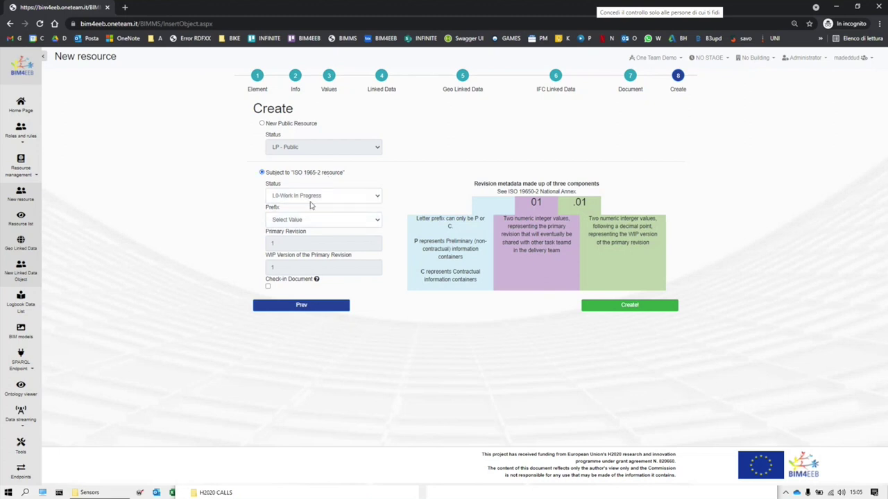
left_click(312, 219)
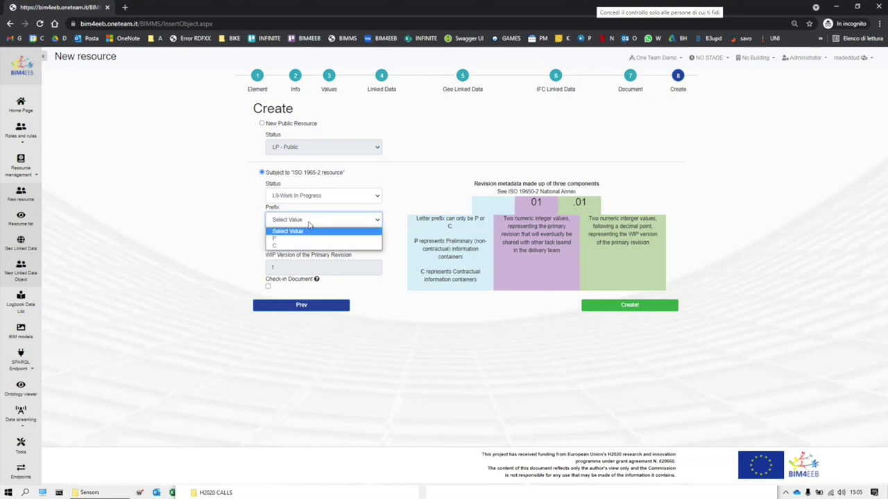
left_click(310, 240)
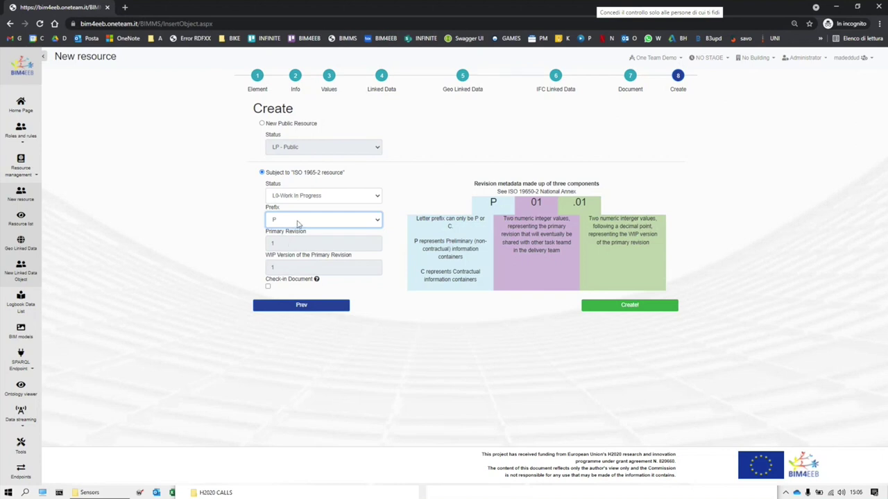
left_click(298, 224)
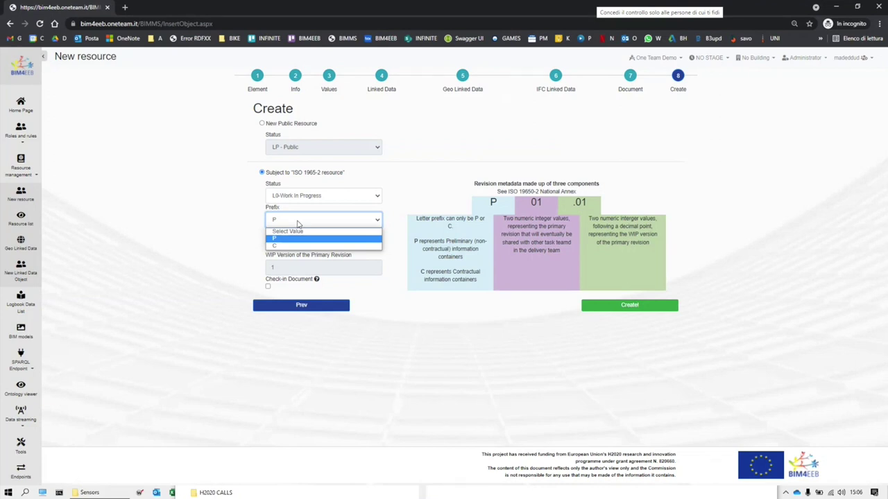
left_click(291, 246)
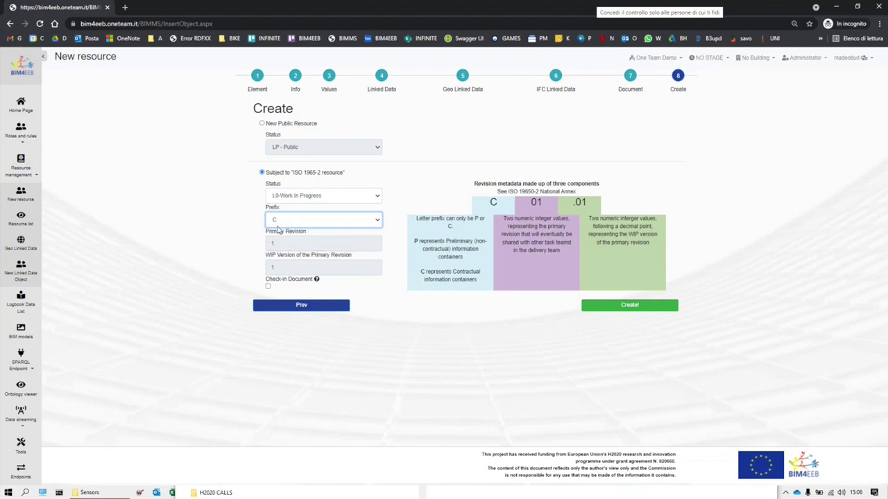
left_click(292, 220)
left_click(291, 240)
Switch to the PowerPoint presentation and show slide 20 with the state diagram
key("alt+Tab")
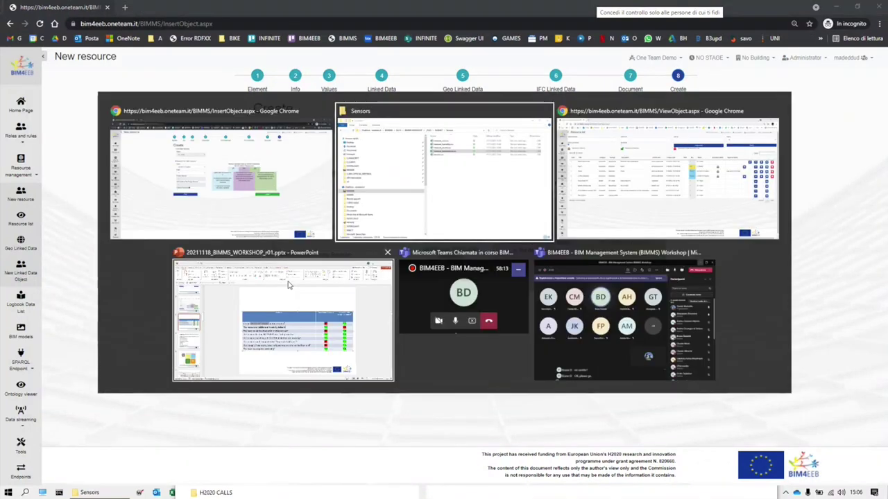
key("alt+Tab")
key("alt+Tab")
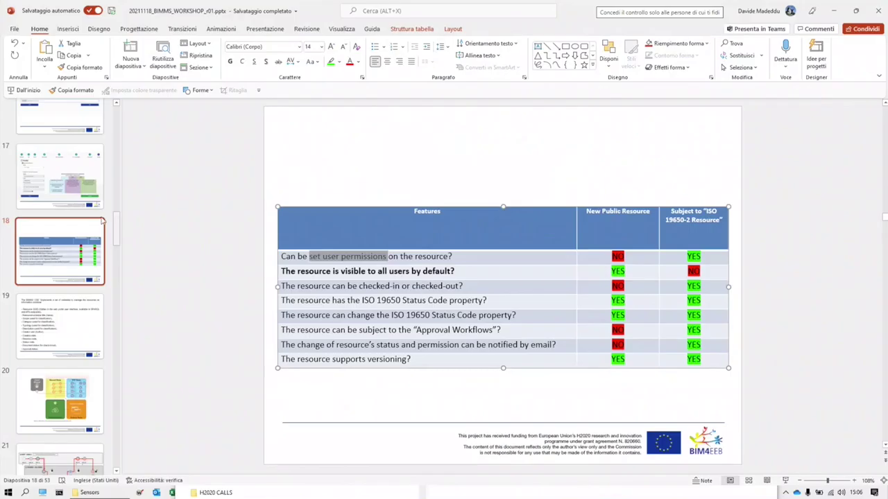
scroll(97, 273, "down", 3)
left_click(99, 272)
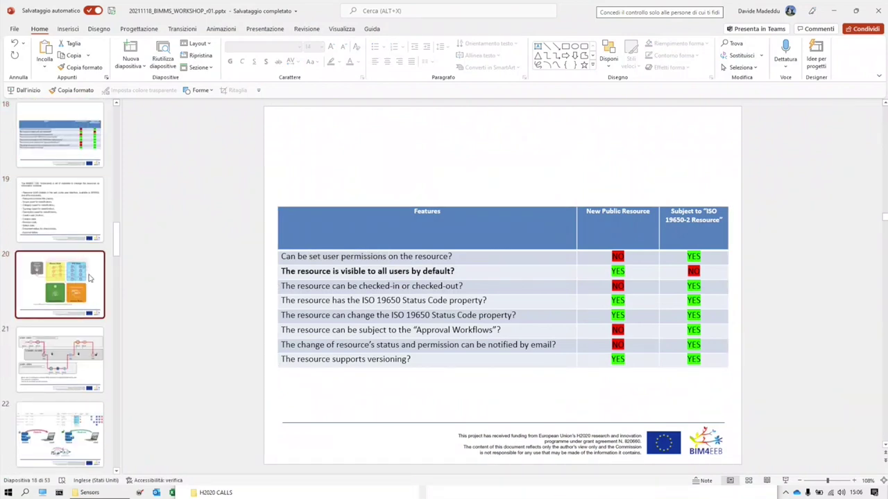
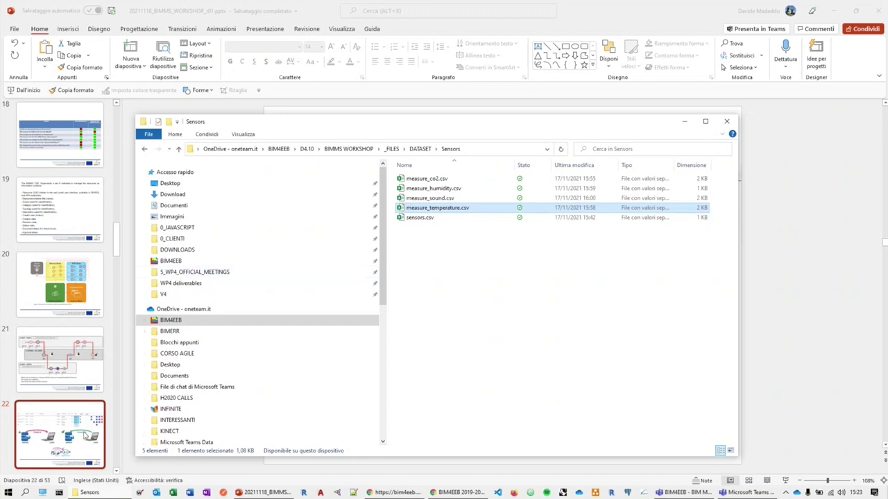
Set the Sensors folder aside and bring the browser's BIMMS new-resource tab back to the front
left_click(85, 435)
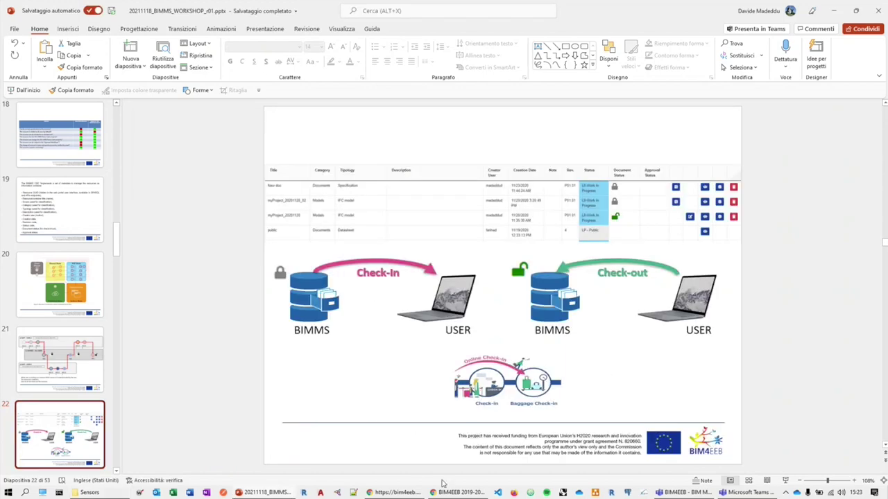
left_click(459, 494)
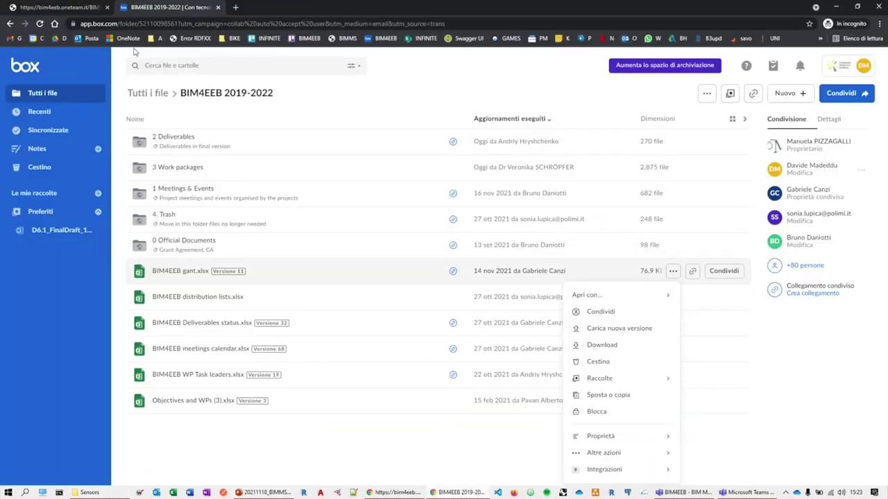
key("ctrl+Tab")
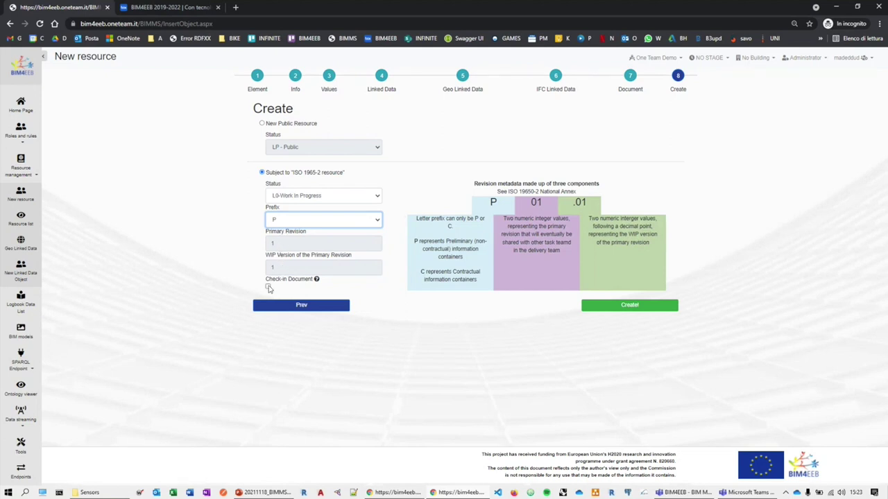
Tick Check-in Document and submit the resource, which returns an 'Insert resource error!' alert
mouse_move(317, 284)
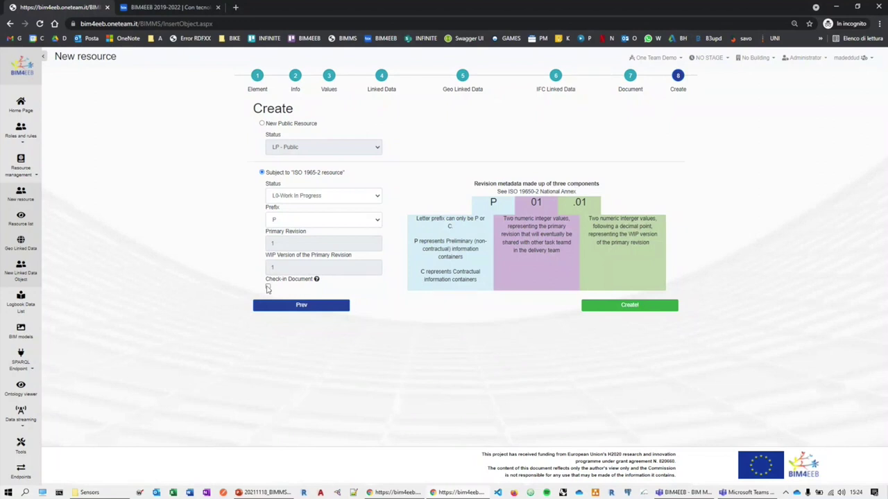
left_click(268, 286)
left_click(632, 304)
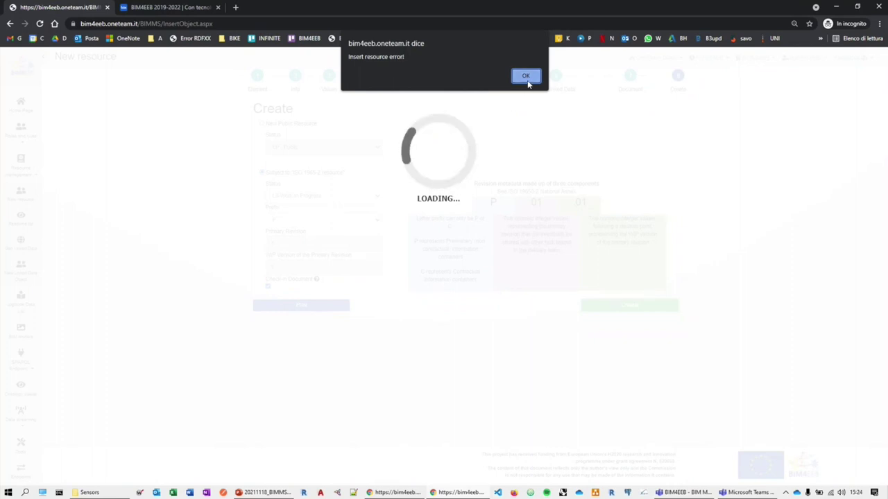
Dismiss the insert error, log in as administrator with saved credentials, and expand Resource management
left_click(527, 77)
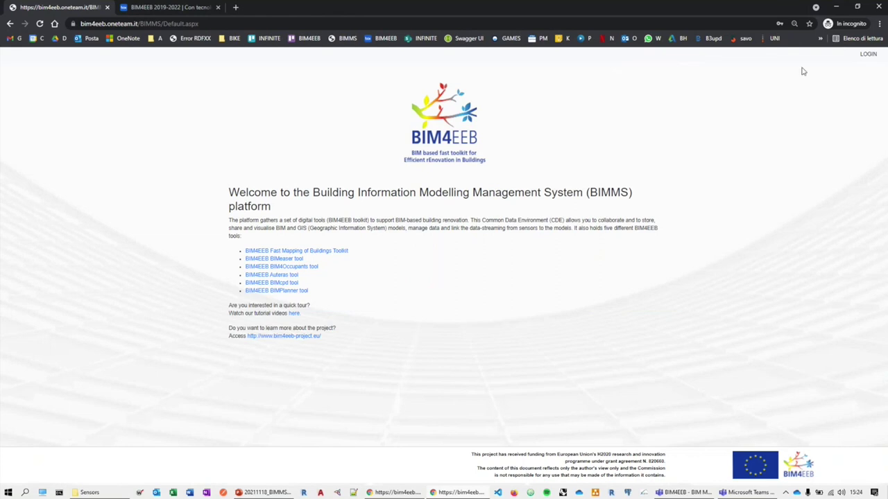
left_click(868, 55)
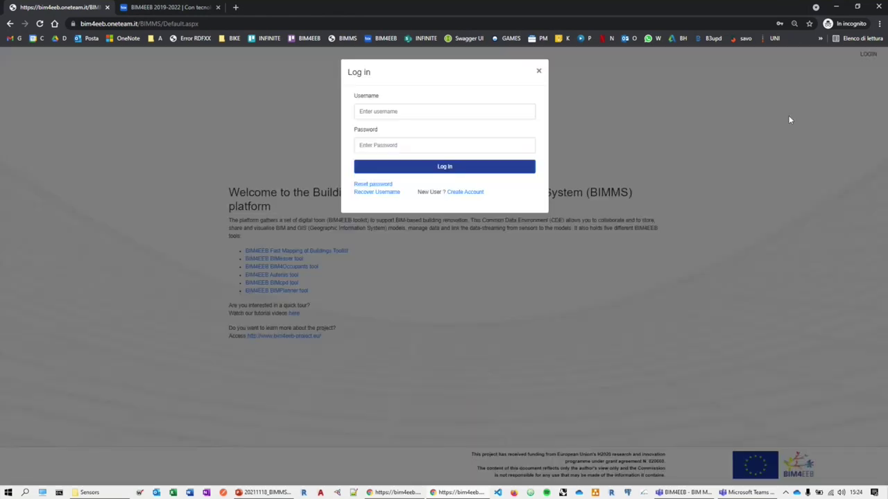
left_click(417, 111)
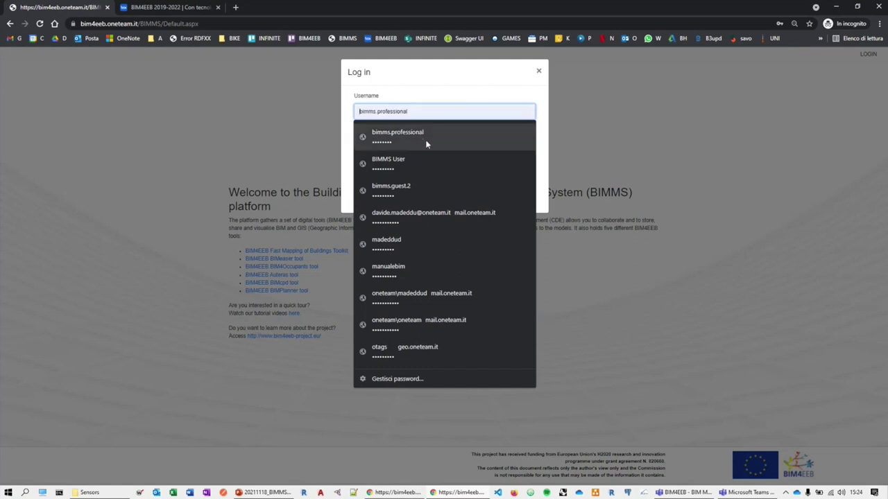
left_click(410, 239)
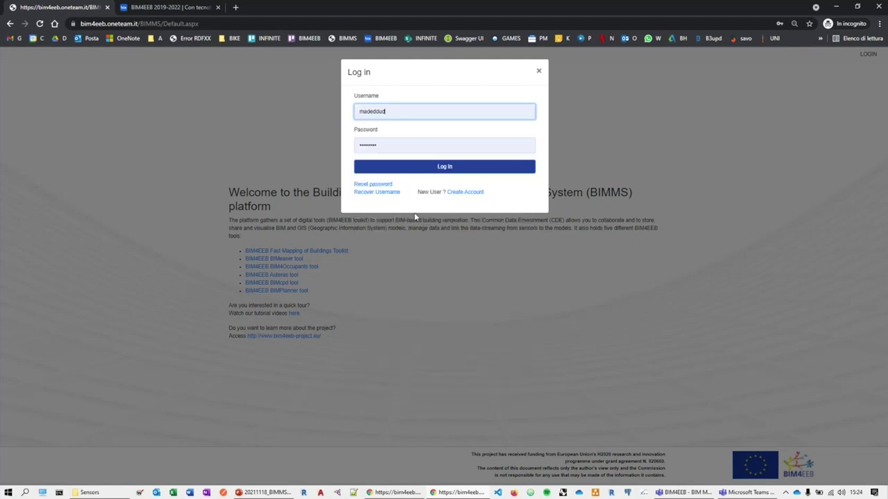
left_click(435, 170)
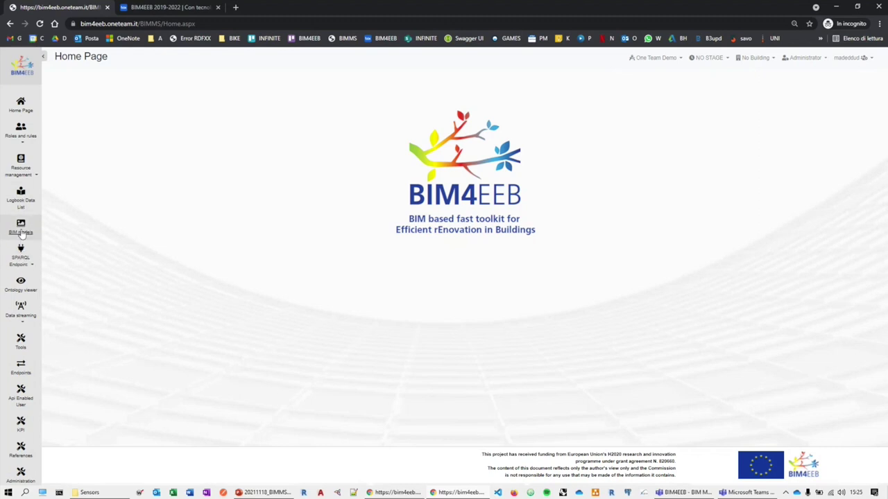
left_click(22, 168)
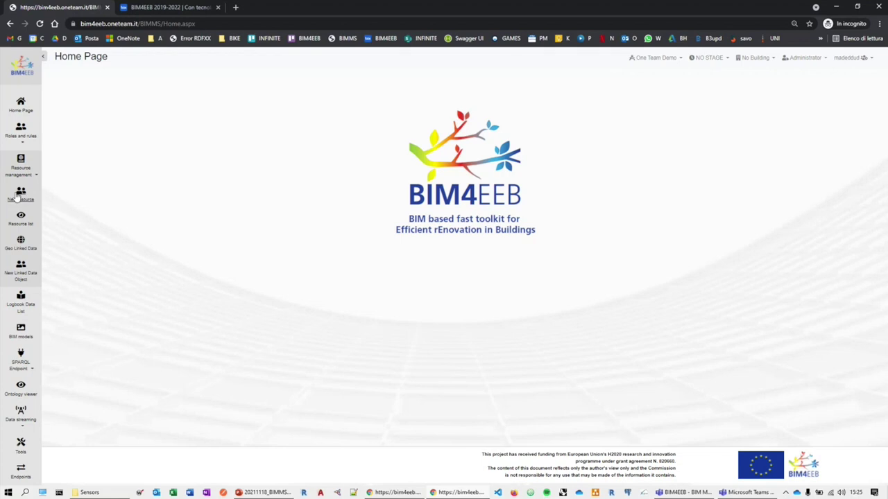
Start a new resource classified as BIM 4 EEB Scope, Documents, Specification
left_click(21, 221)
left_click(290, 140)
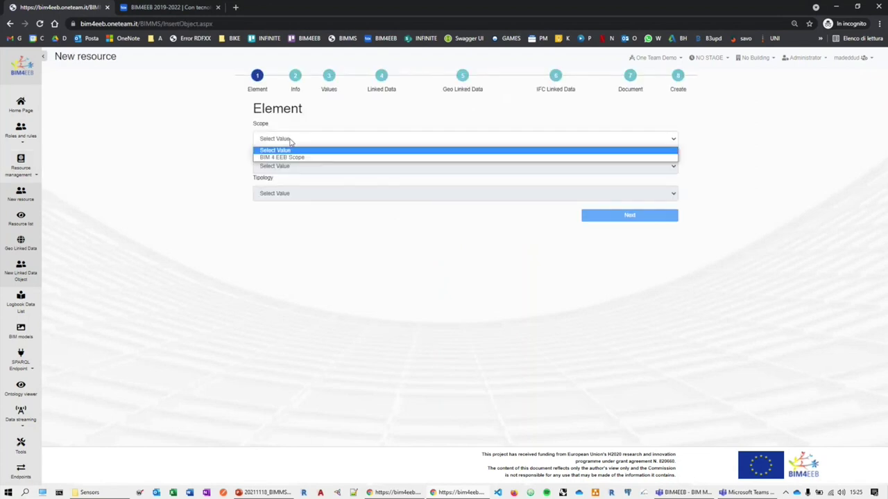
left_click(282, 157)
left_click(291, 165)
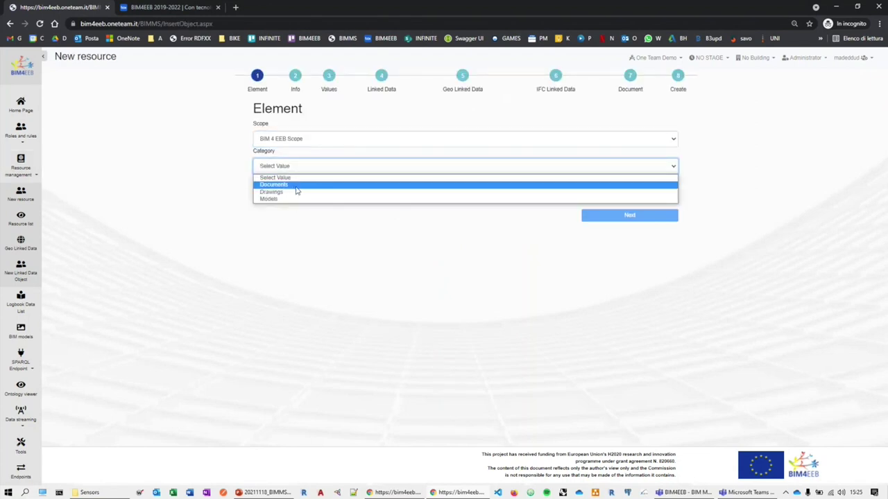
left_click(295, 186)
left_click(297, 193)
left_click(285, 219)
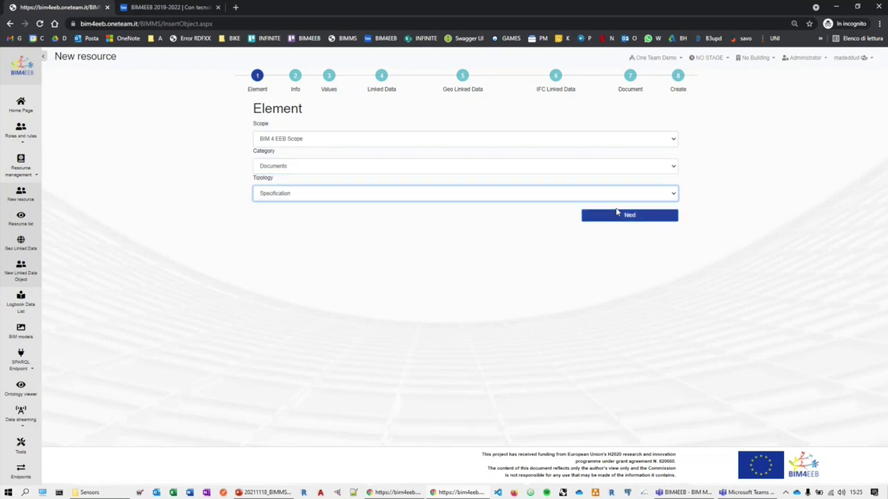
left_click(616, 214)
Title it 'Temperature measurement' with description 'Misure temperatura' and advance to the Document step
left_click(355, 166)
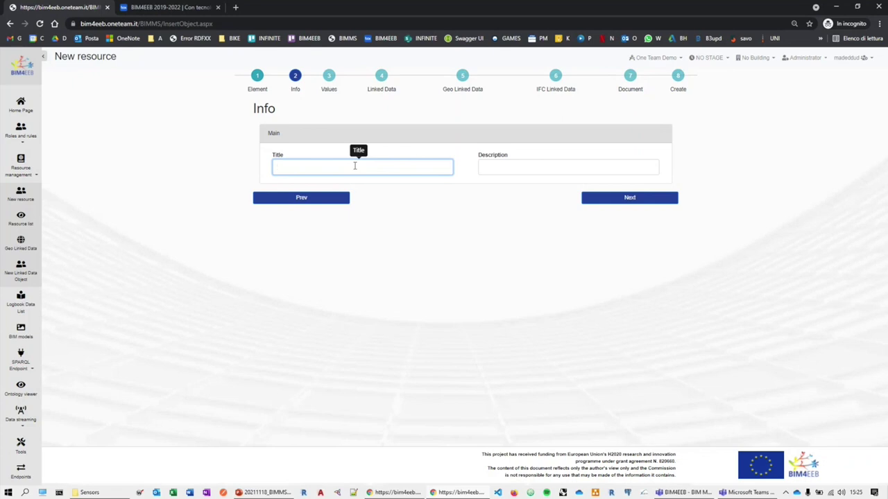
type("Miseure")
key("BackSpace")
key("BackSpace")
key("BackSpace")
key("BackSpace")
key("BackSpace")
key("BackSpace")
type("Temperature measurement")
key("Tab")
type("Misu")
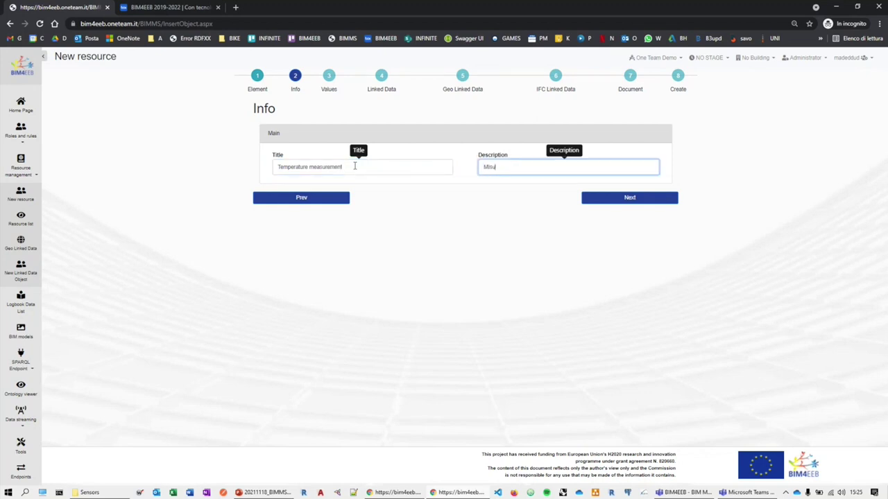
type("re temperatura")
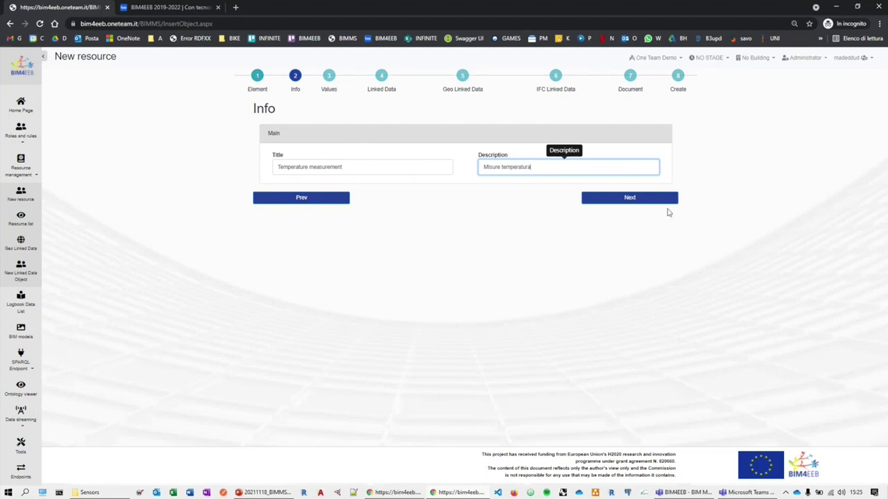
left_click(637, 200)
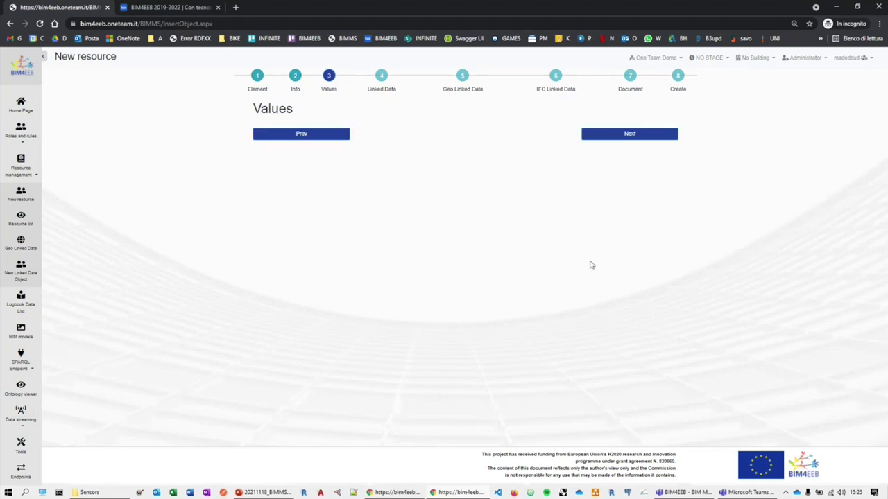
left_click(638, 135)
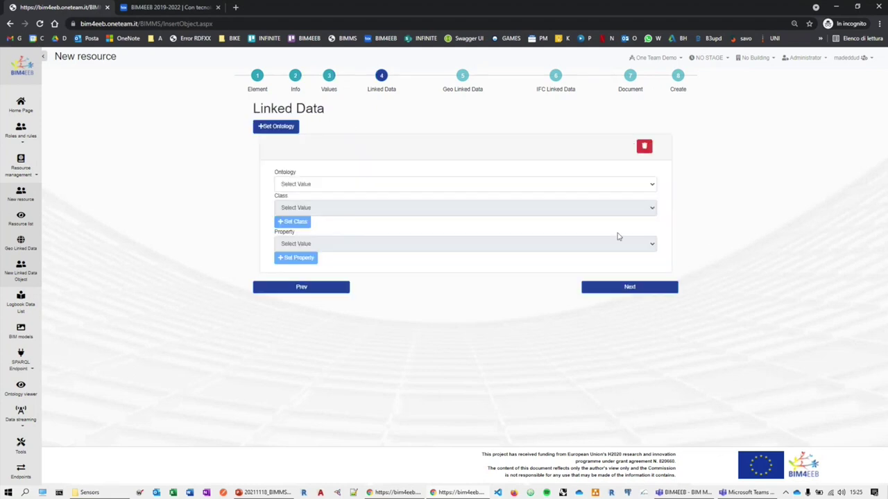
left_click(637, 288)
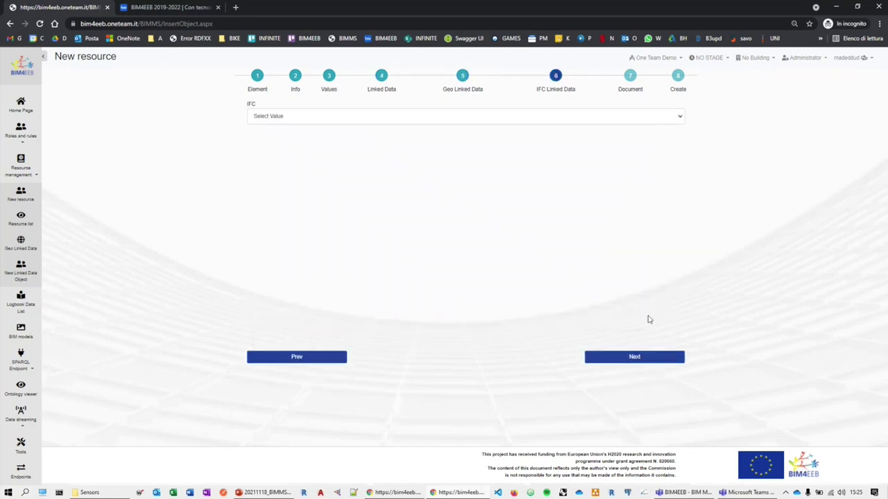
left_click(645, 358)
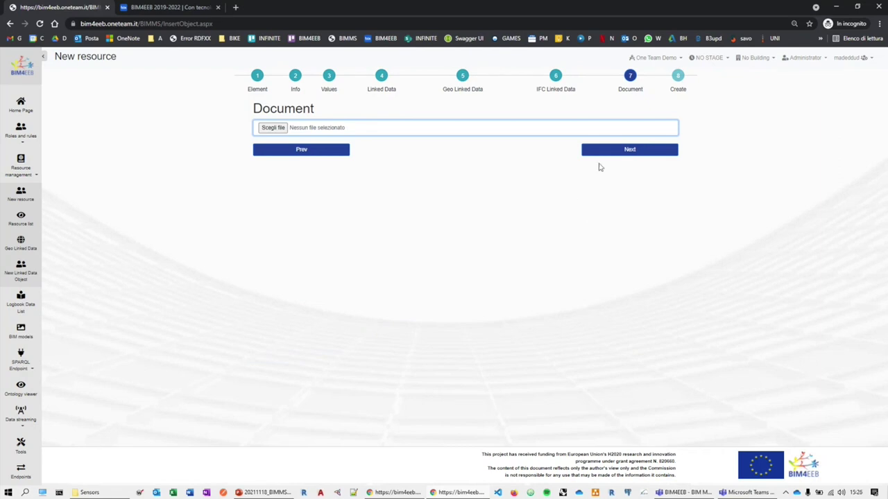
Attach measure_temperature.csv as the resource's document
left_click(274, 130)
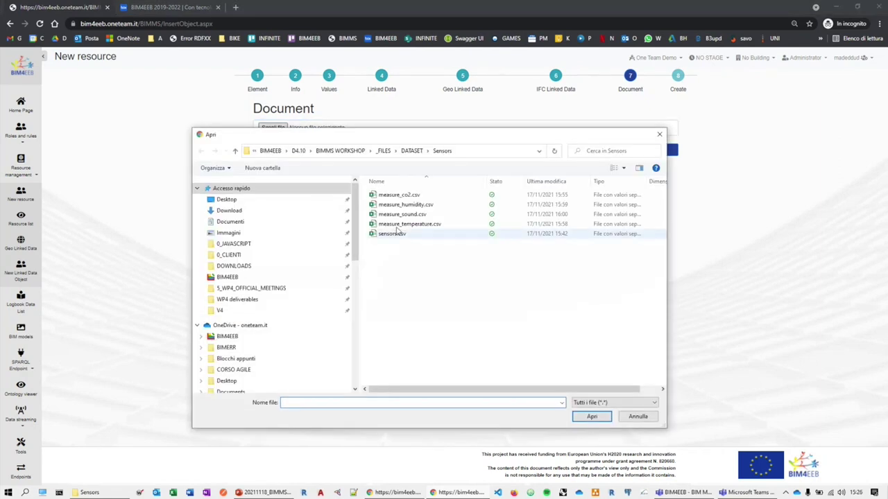
left_click(405, 225)
left_click(592, 417)
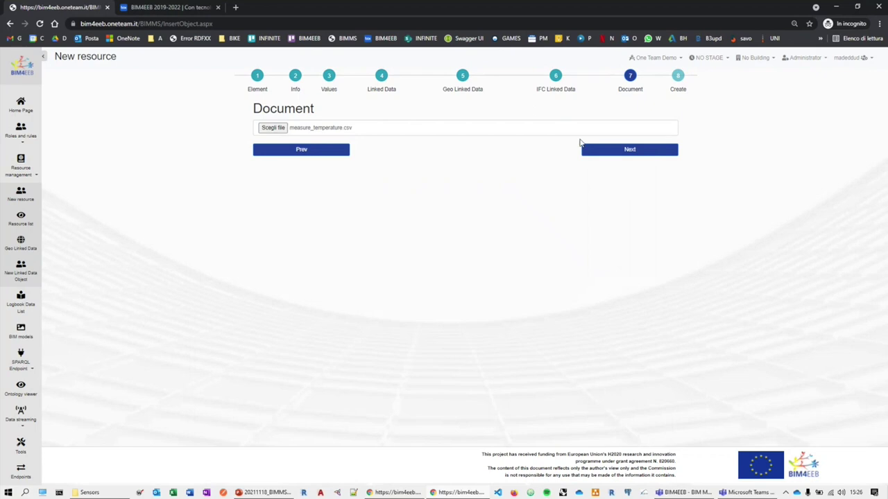
left_click(630, 150)
Create the resource under the ISO workflow with prefix P, checked in, and confirm
left_click(262, 172)
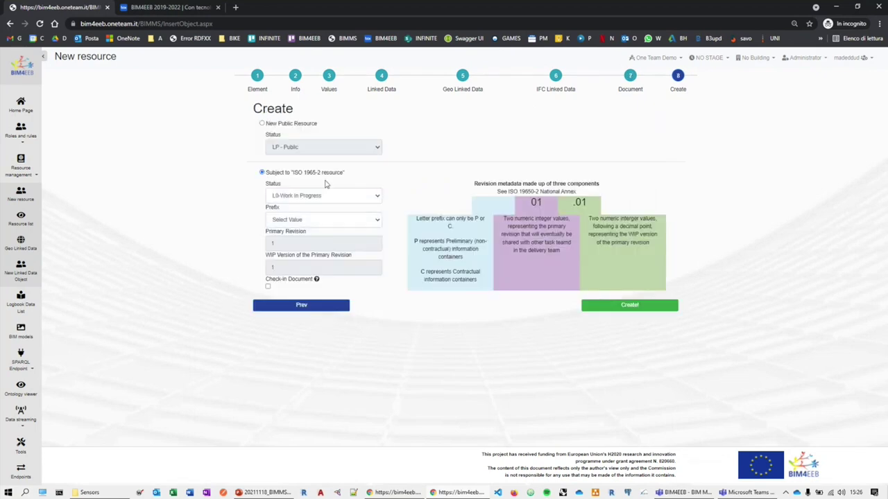
left_click(302, 218)
left_click(299, 238)
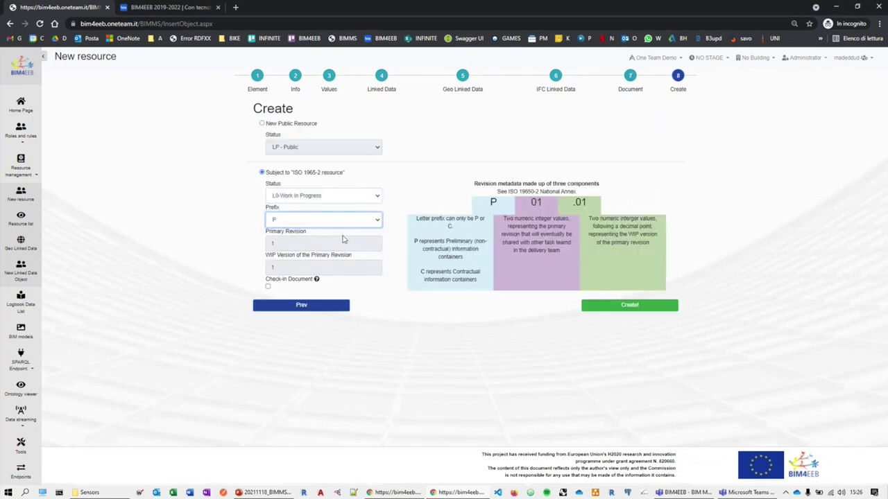
left_click(267, 286)
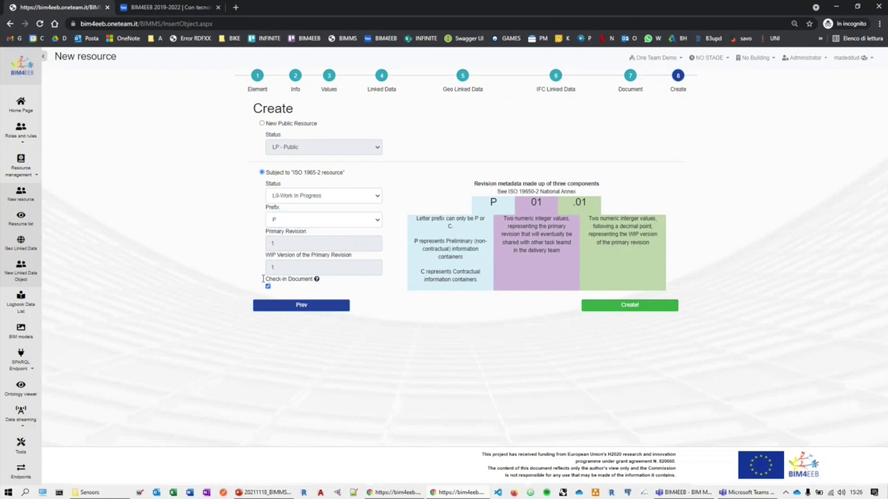
left_click(651, 308)
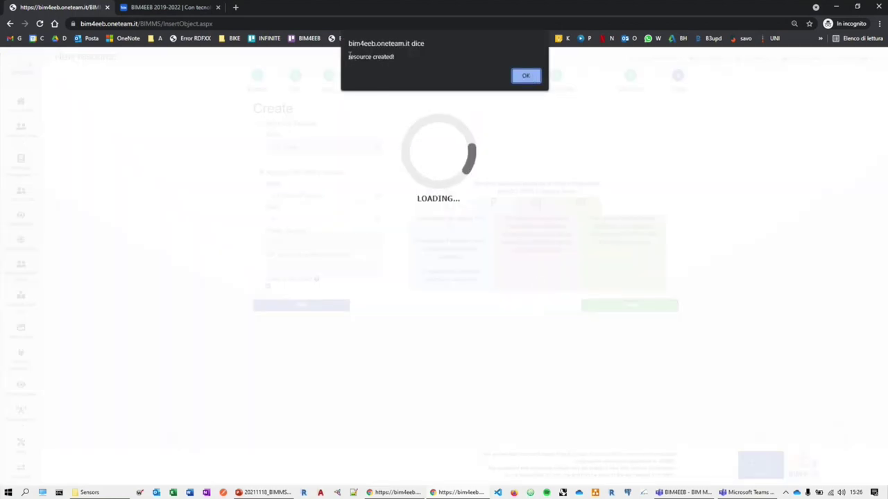
left_click_drag(348, 59, 422, 135)
left_click(525, 76)
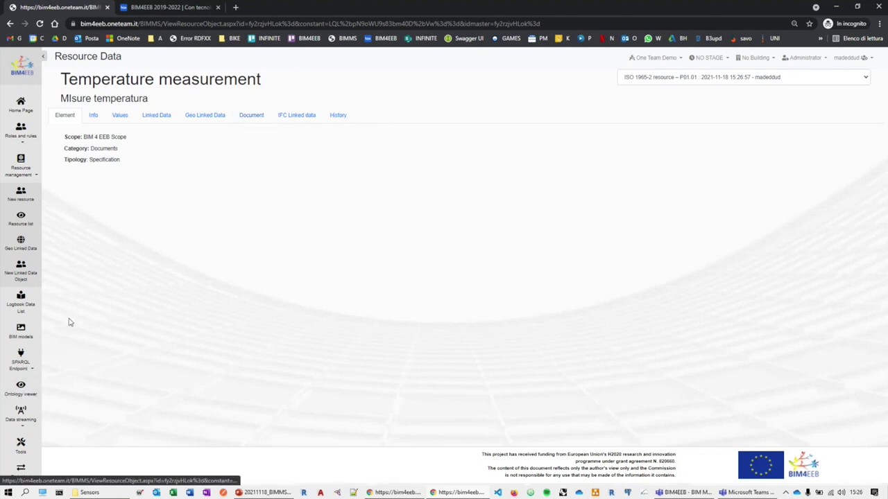
Switch to the other browser window and sign in to BIMMS as the lead designer
left_click(440, 493)
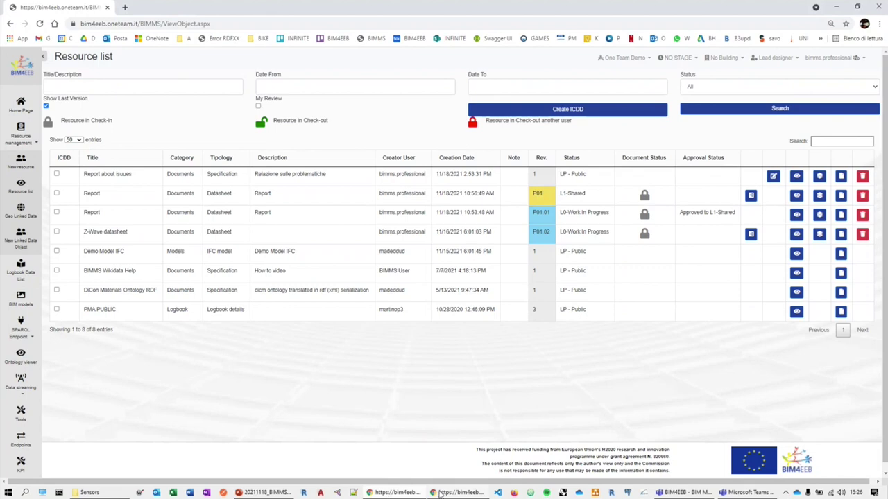
left_click(440, 493)
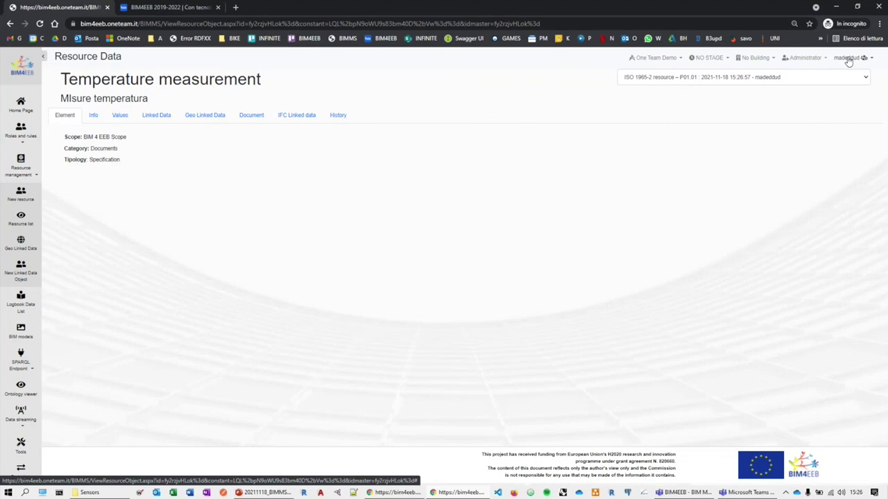
left_click(392, 492)
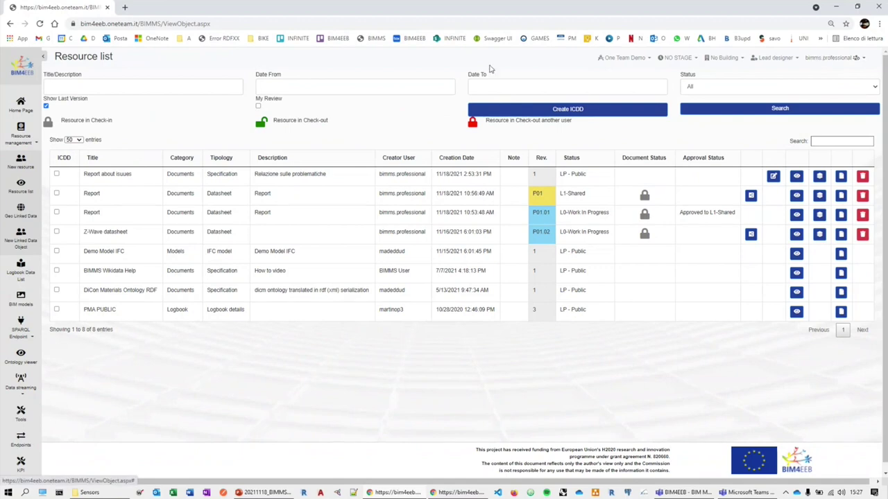
left_click(22, 66)
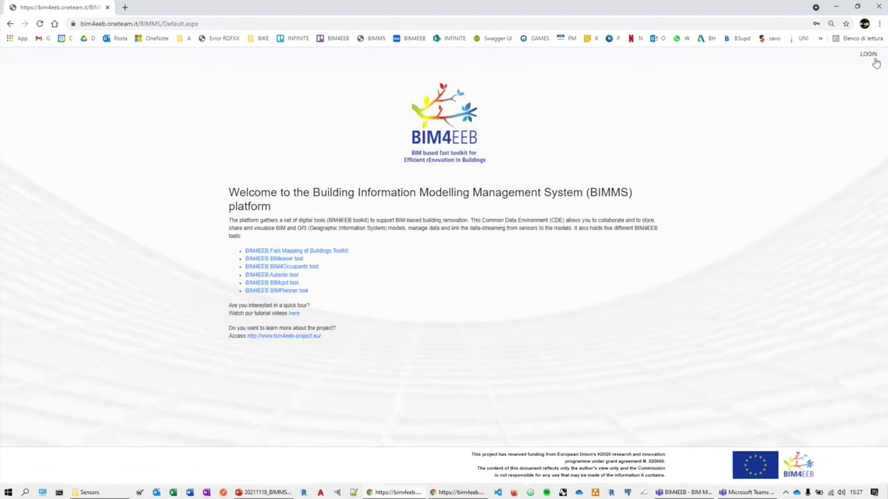
left_click(869, 55)
left_click(424, 169)
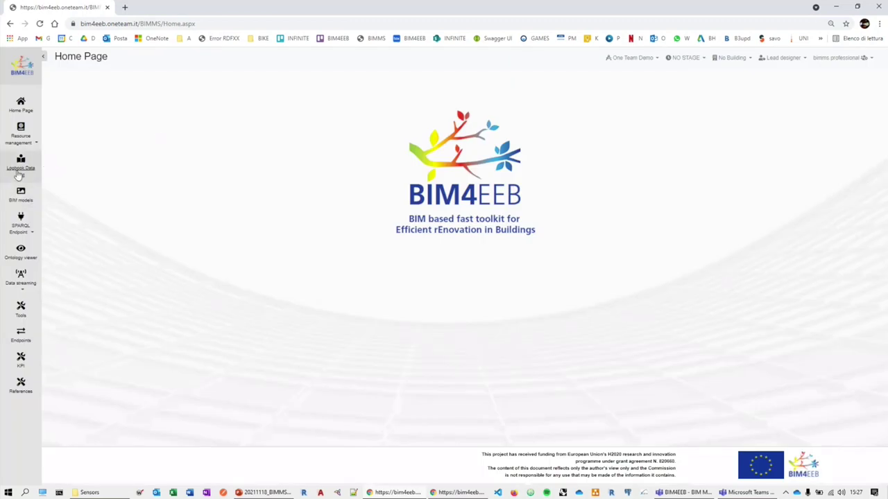
Open the Resource list as lead designer and also in the administrator's incognito window
left_click(20, 134)
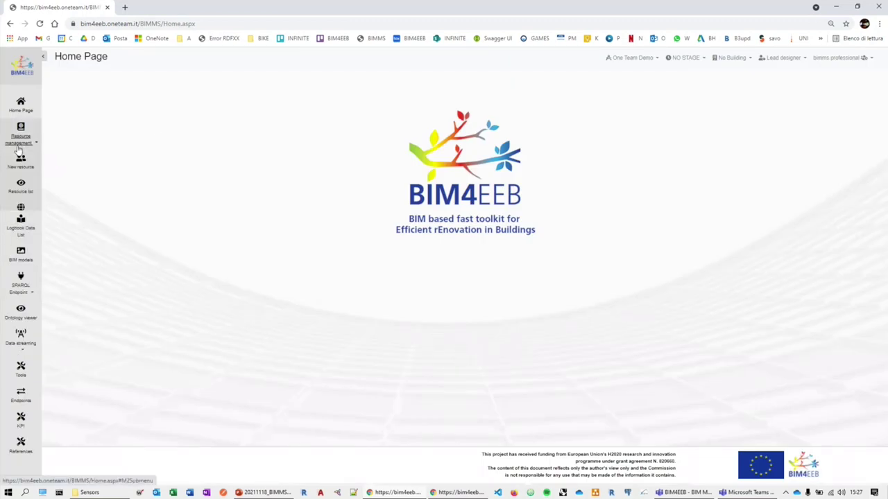
left_click(20, 191)
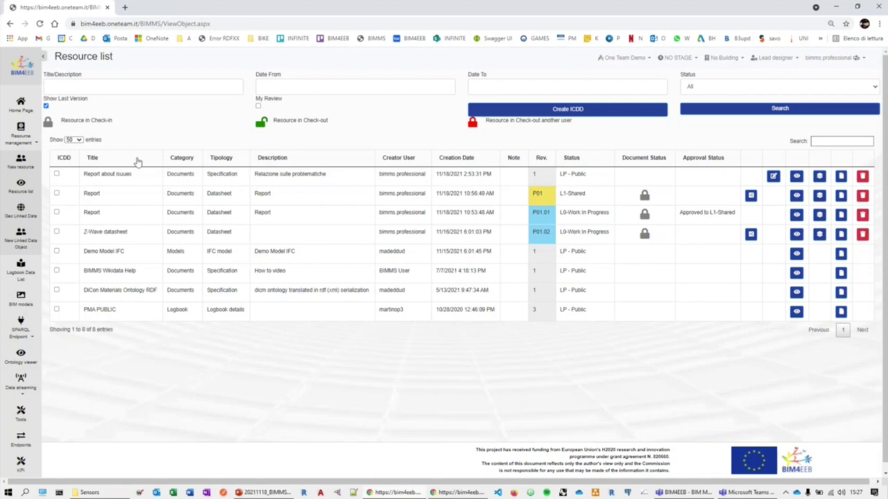
key("alt+Tab")
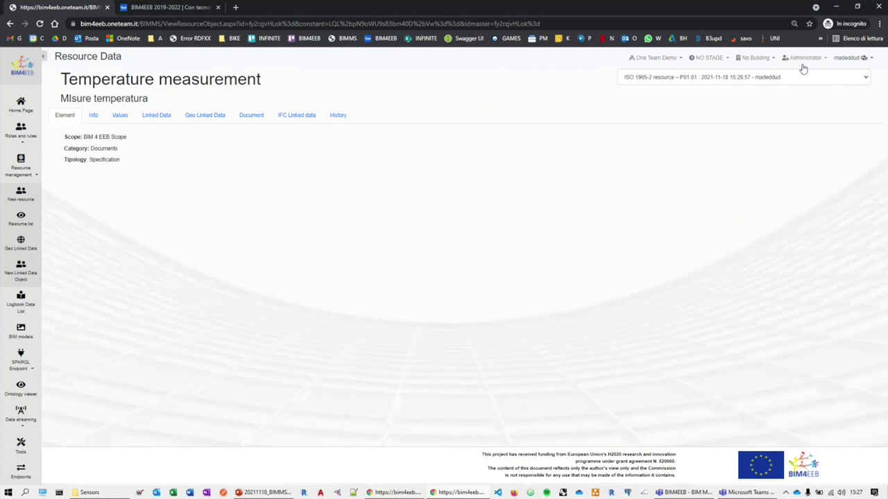
left_click(22, 199)
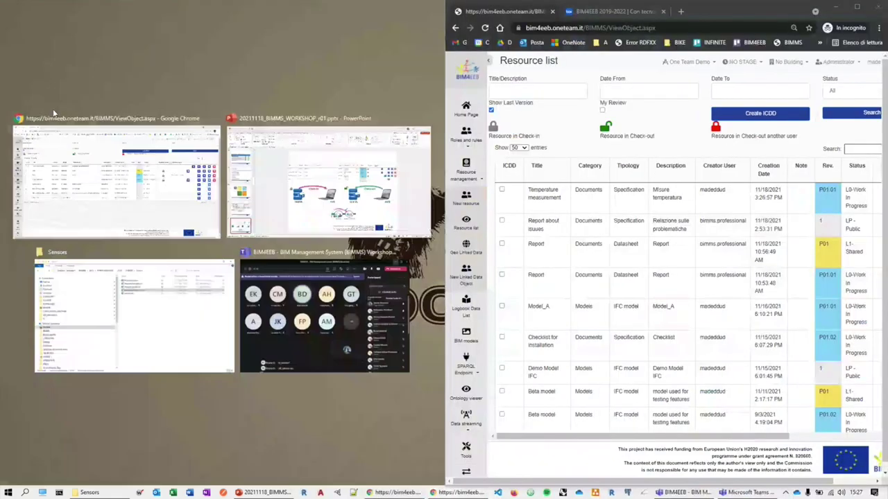
left_click(115, 178)
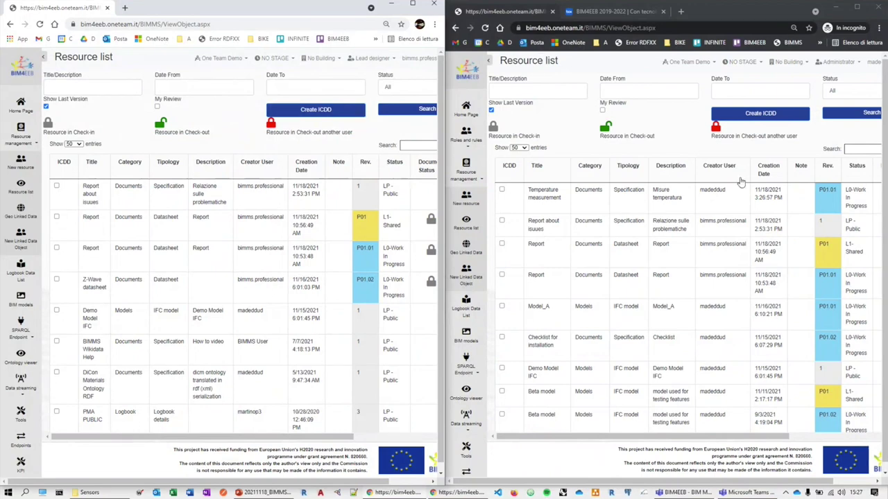
left_click(770, 171)
left_click(770, 169)
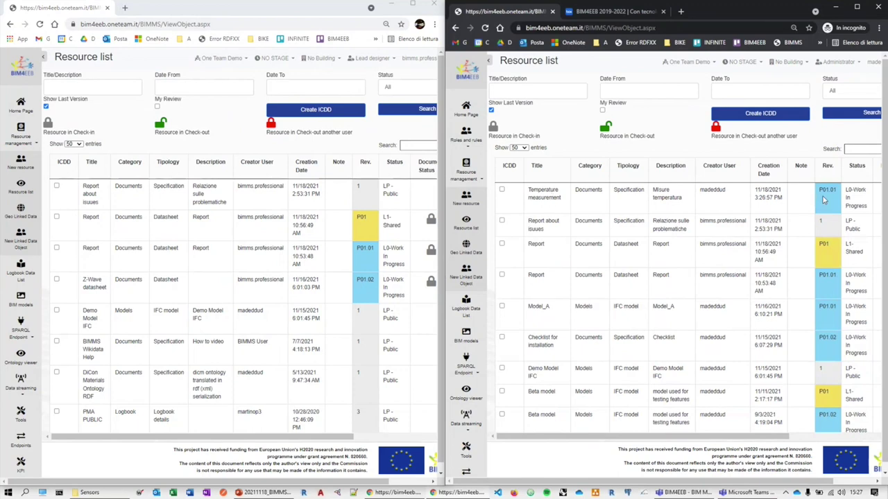
left_click(301, 166)
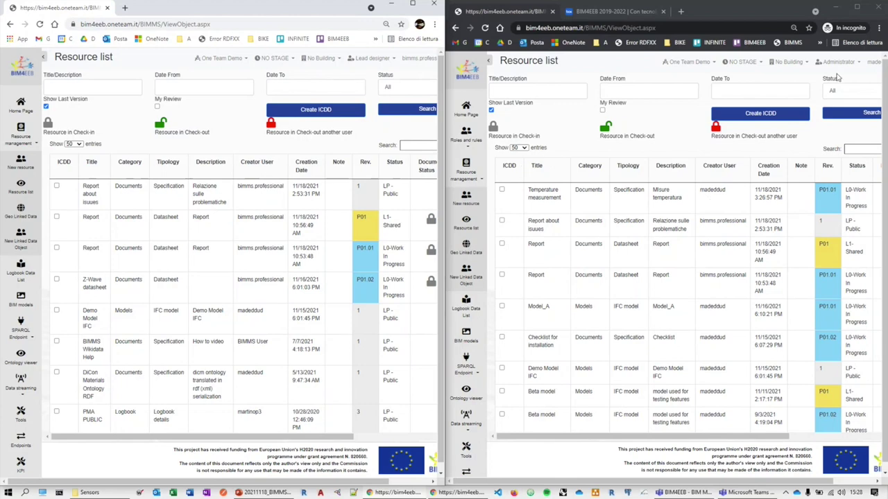
key("super+Up")
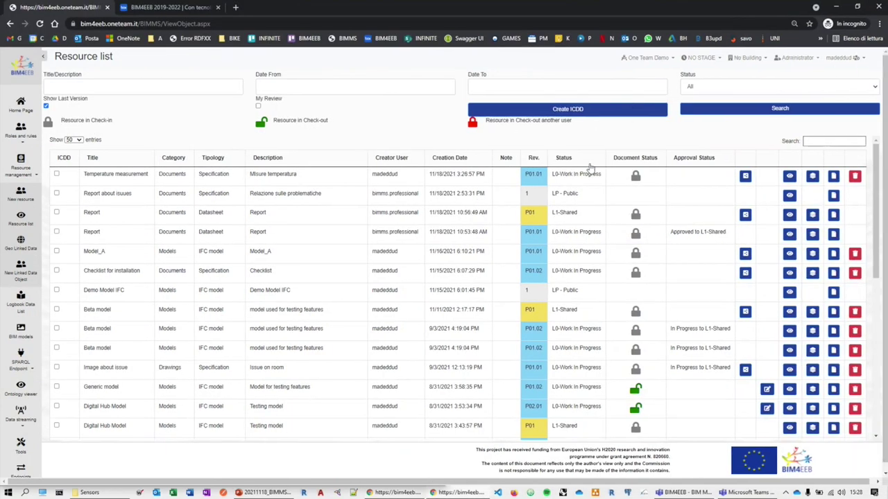
left_click_drag(553, 174, 600, 175)
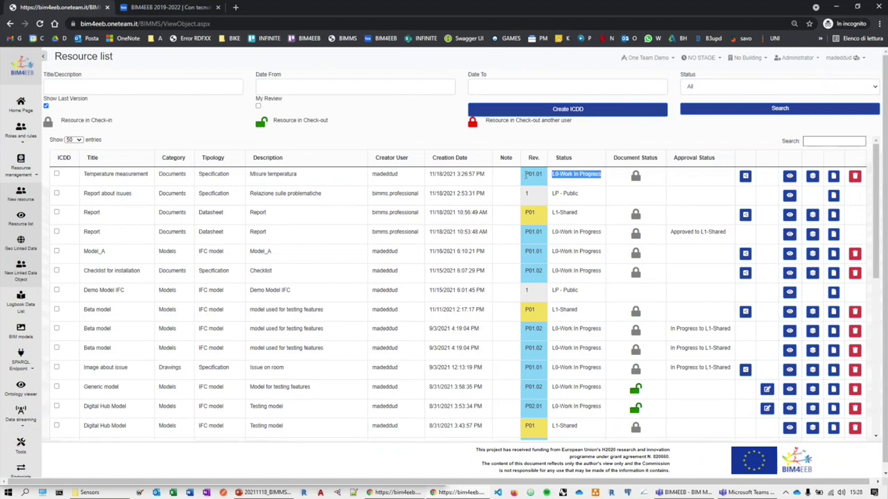
left_click_drag(524, 176, 544, 179)
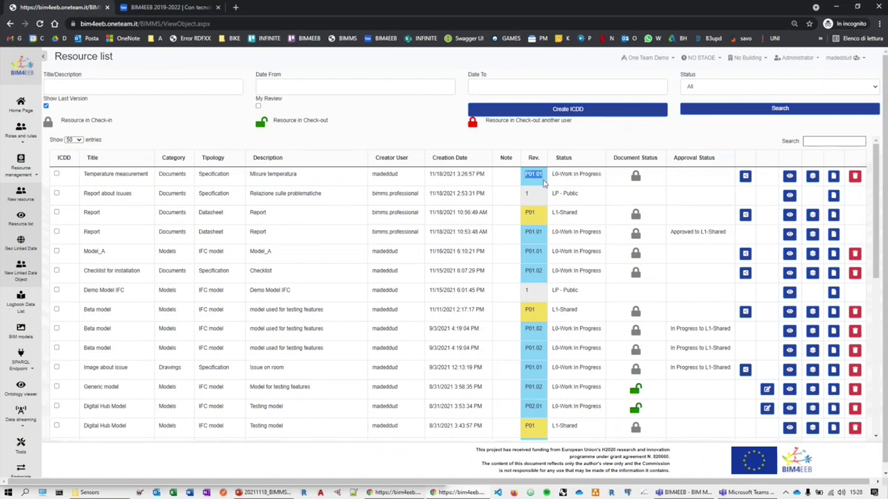
key("alt+Tab")
key("alt+Tab")
key("alt+Tab")
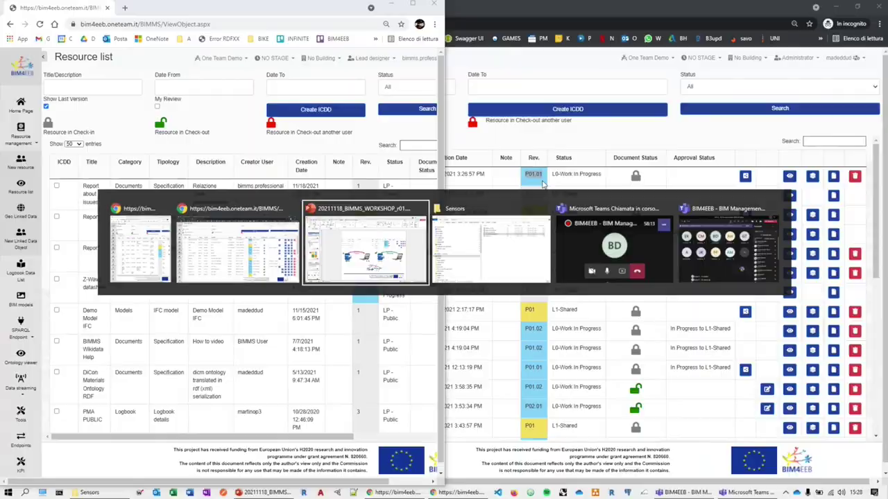
scroll(555, 223, "down", 1)
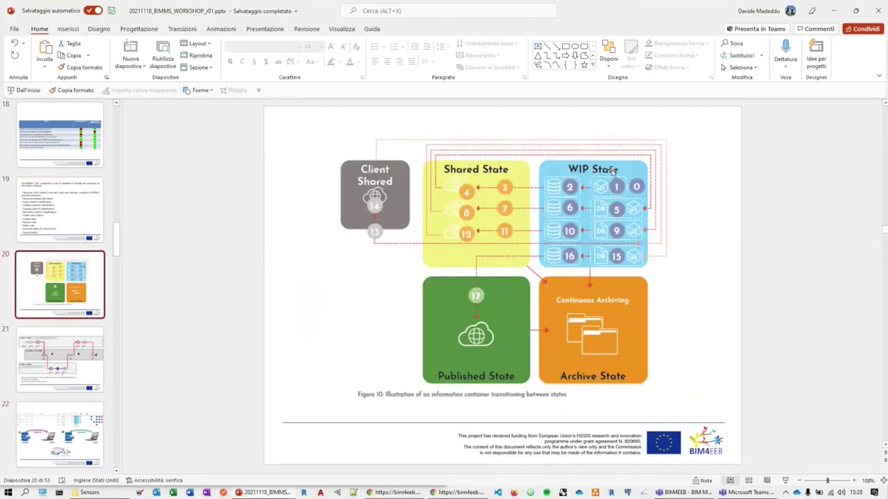
key("alt+Tab")
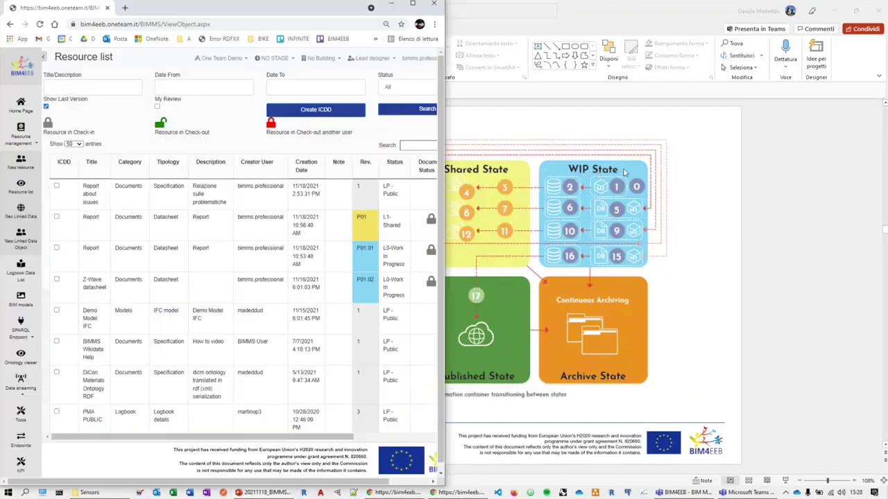
key("alt+Tab")
key("alt+Tab")
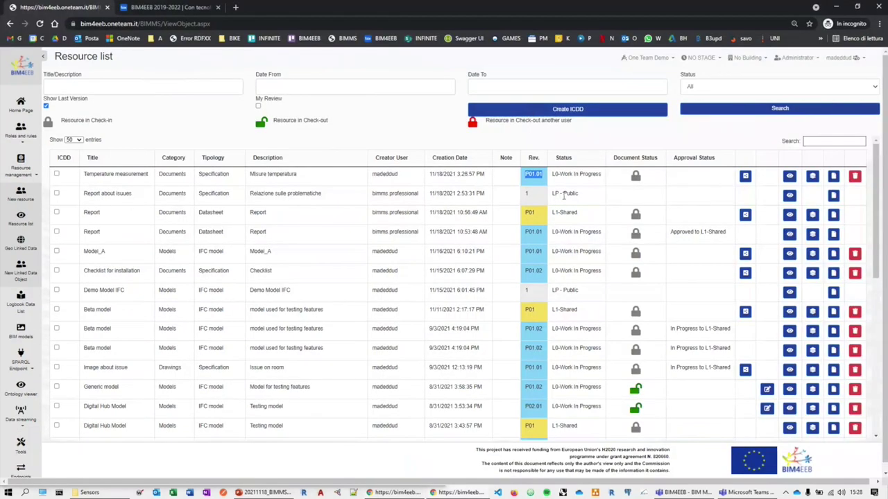
left_click_drag(659, 9, 886, 59)
left_click(119, 157)
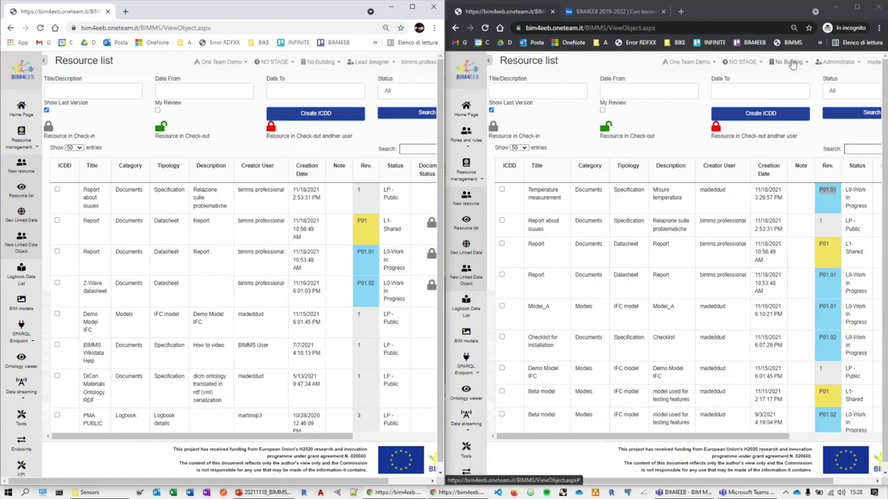
key("alt+Tab")
key("alt+Tab")
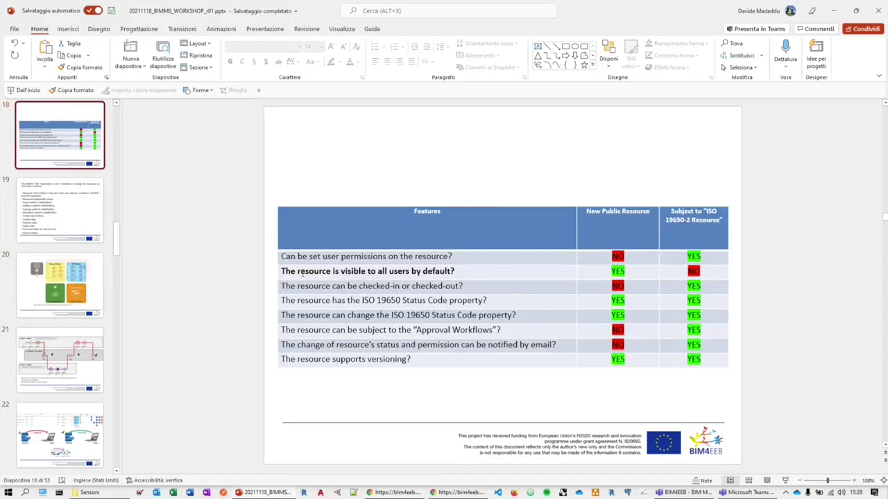
left_click(283, 257)
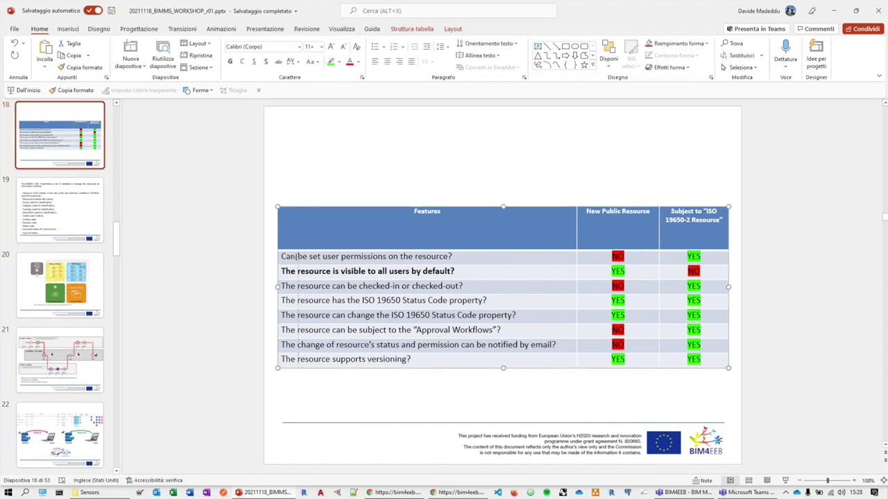
left_click_drag(459, 256, 297, 258)
key("alt+Tab")
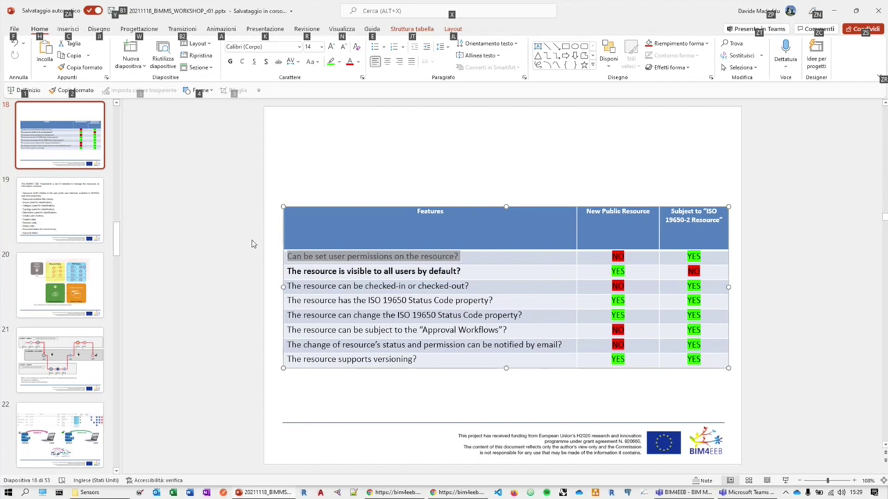
left_click(251, 243)
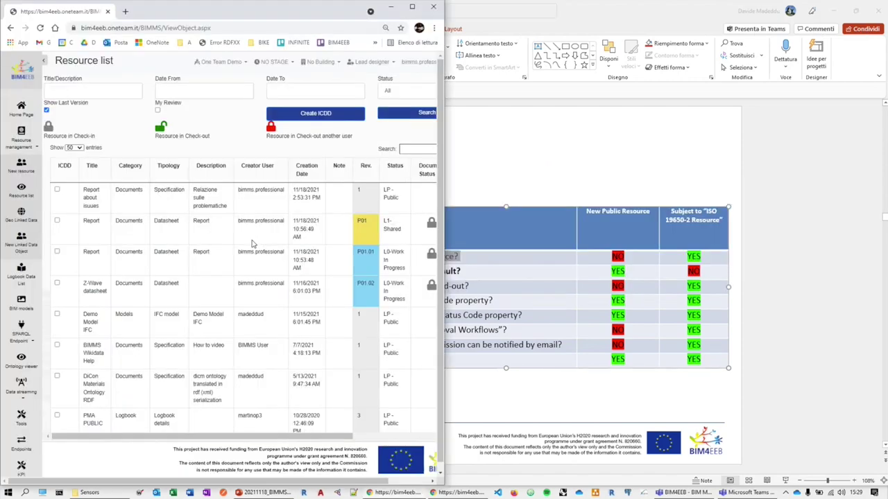
key("alt+Tab")
key("Tab")
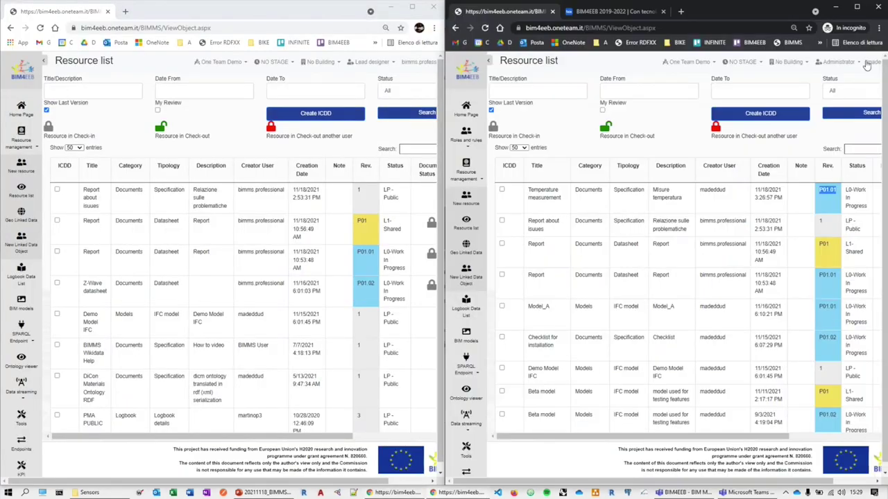
left_click(857, 6)
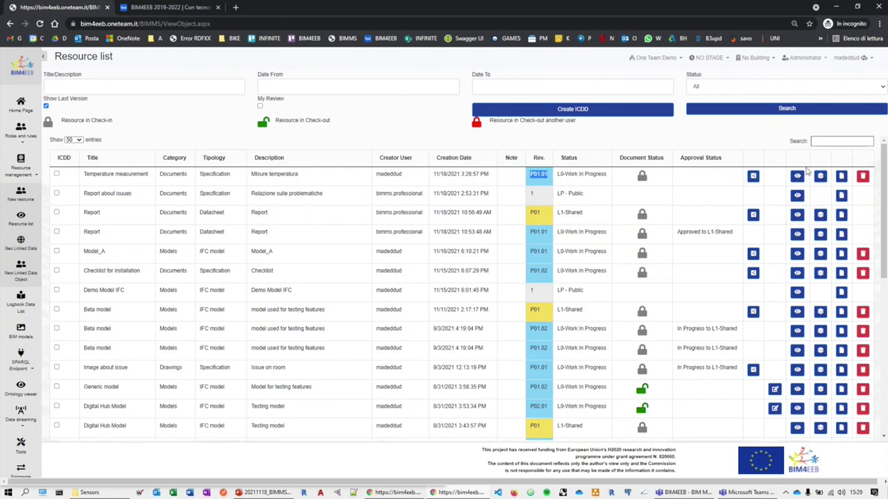
left_click(841, 178)
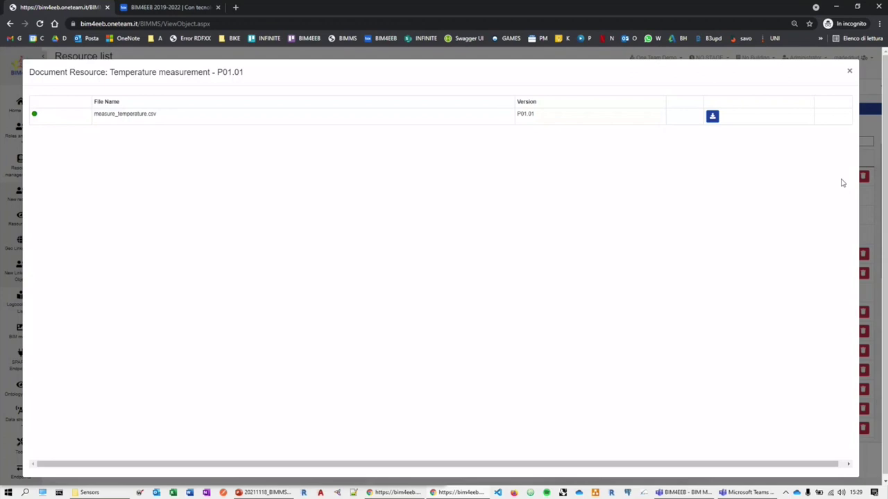
left_click_drag(36, 72, 166, 73)
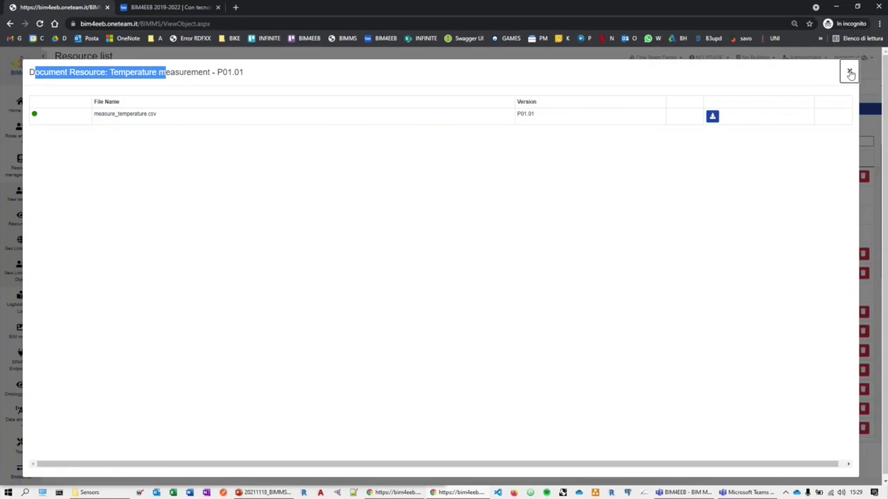
left_click(850, 74)
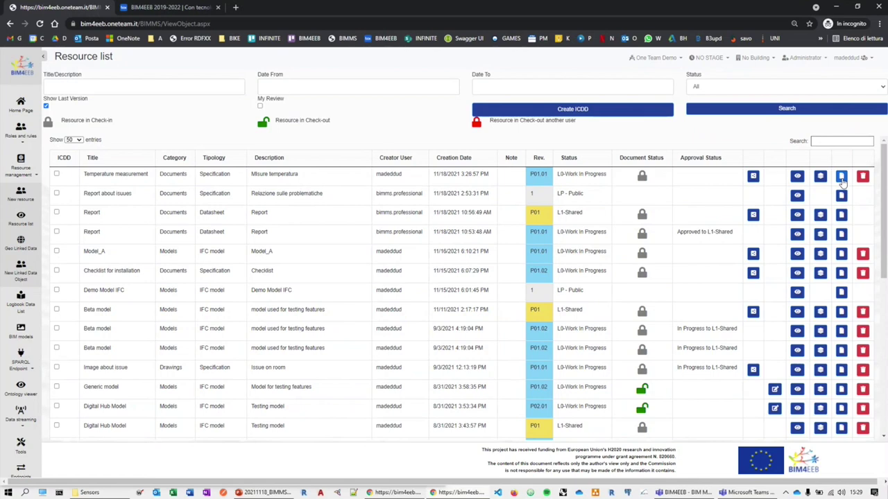
left_click(841, 177)
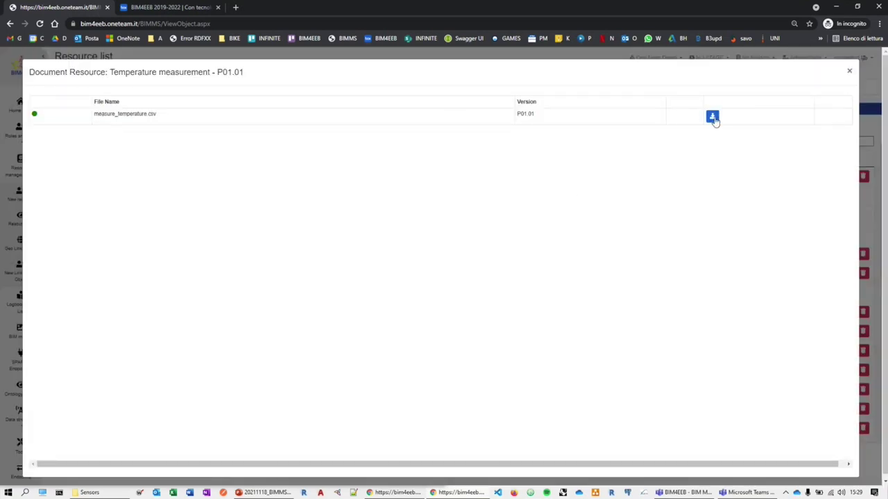
left_click(850, 71)
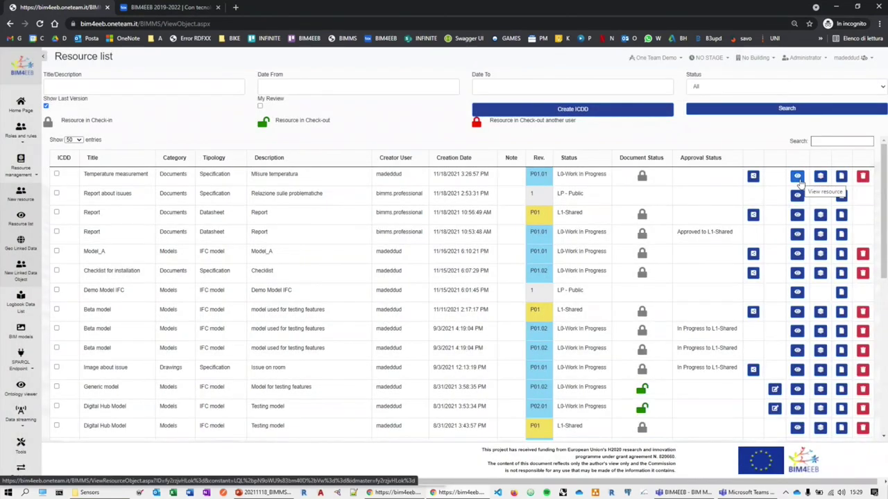
Open Temperature measurement's details, view its IFC Linked data, History and Element tabs, then close it
left_click(797, 178)
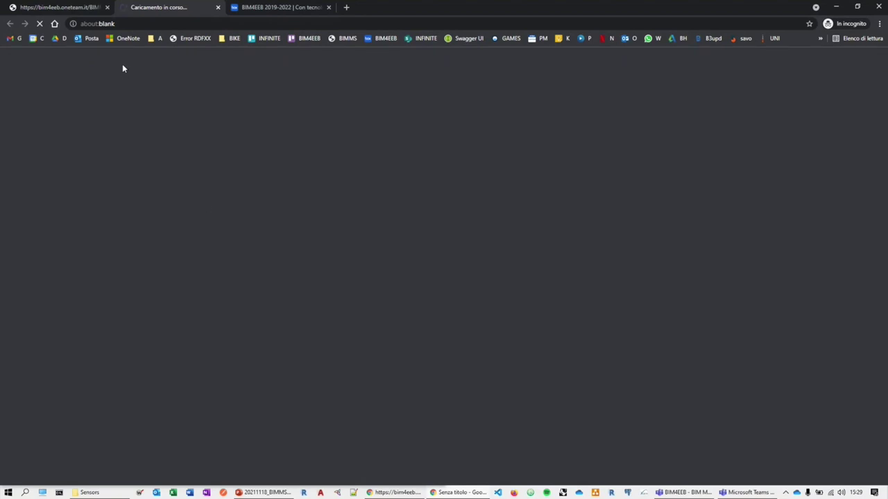
left_click(84, 12)
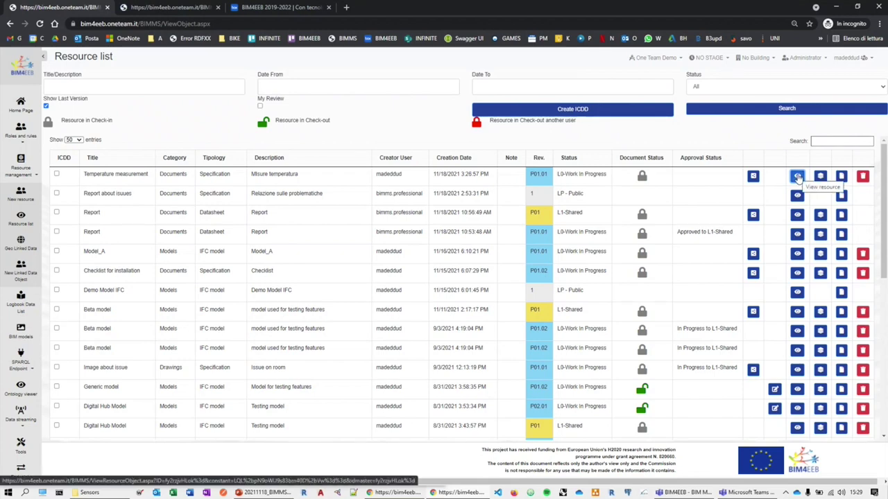
left_click(798, 177)
left_click(199, 7)
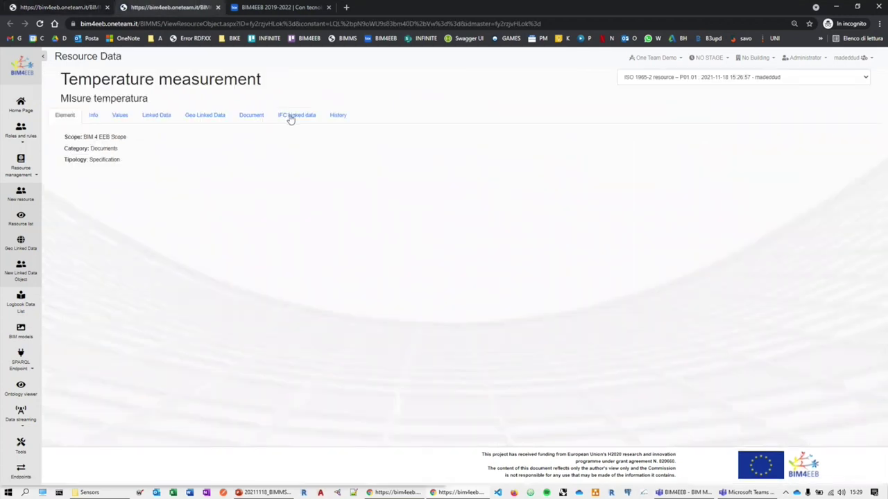
left_click(284, 122)
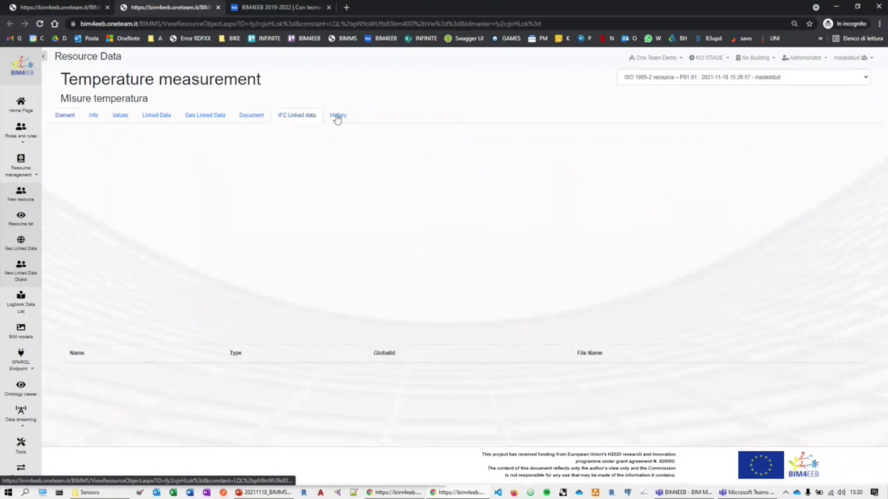
left_click(338, 117)
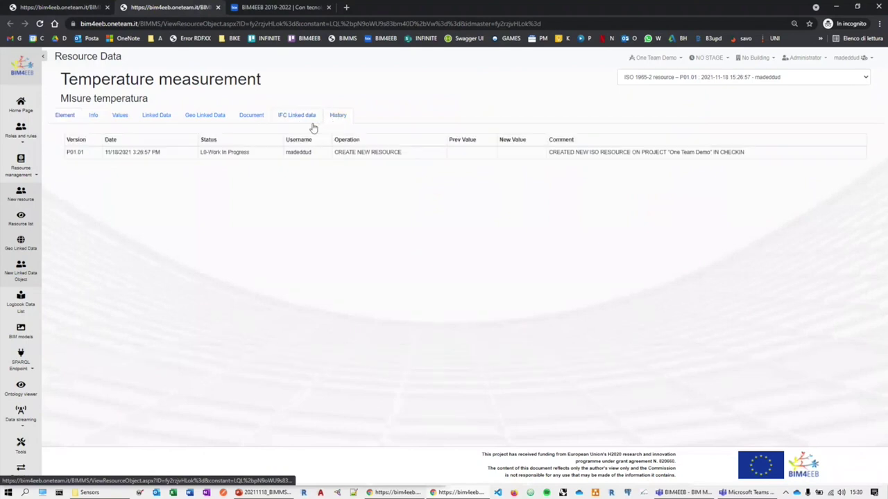
left_click(66, 118)
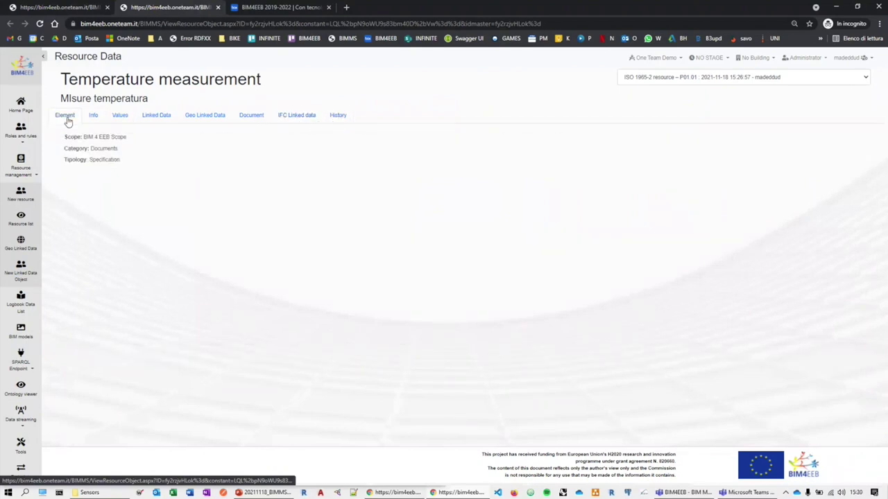
left_click(219, 8)
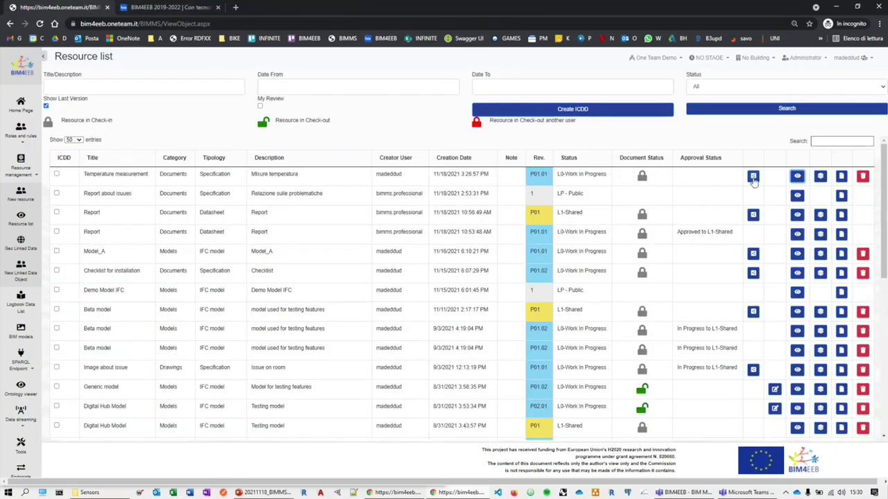
Check out Temperature measurement with a check-out comment, moving it to revision P01.02
left_click(642, 179)
left_click(370, 208)
type("check o")
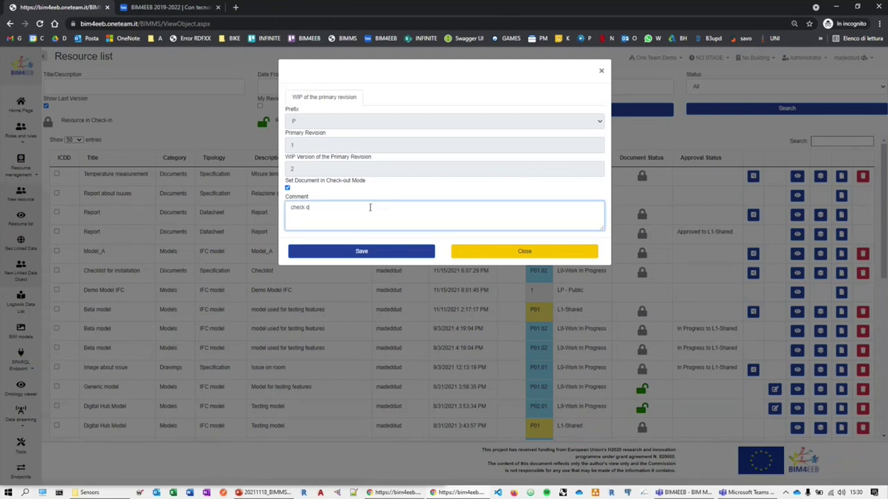
type("ut")
left_click(601, 71)
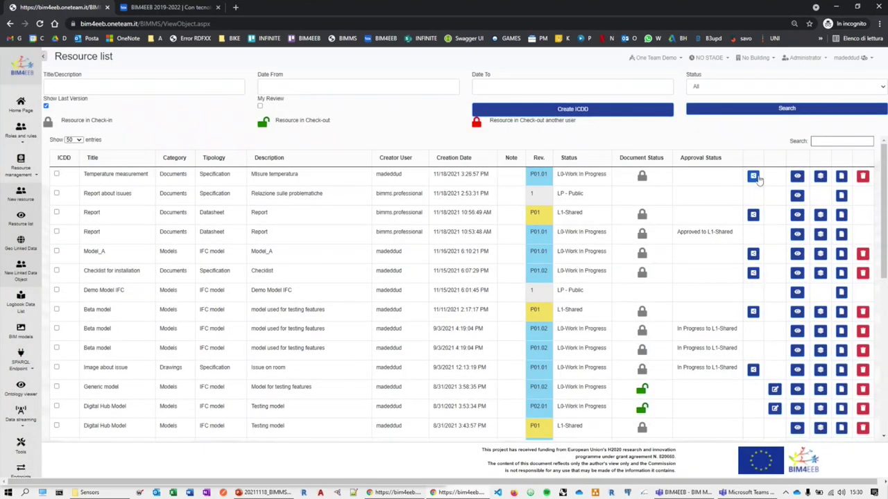
left_click(642, 178)
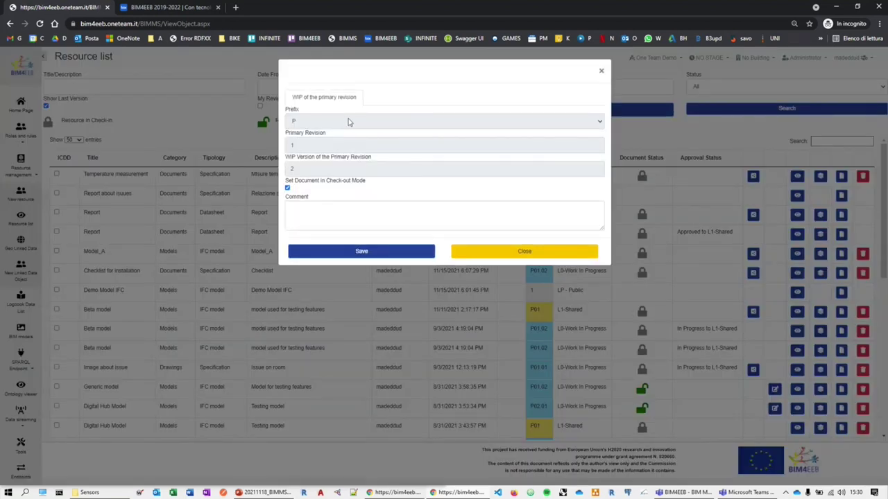
left_click(351, 213)
type("check out")
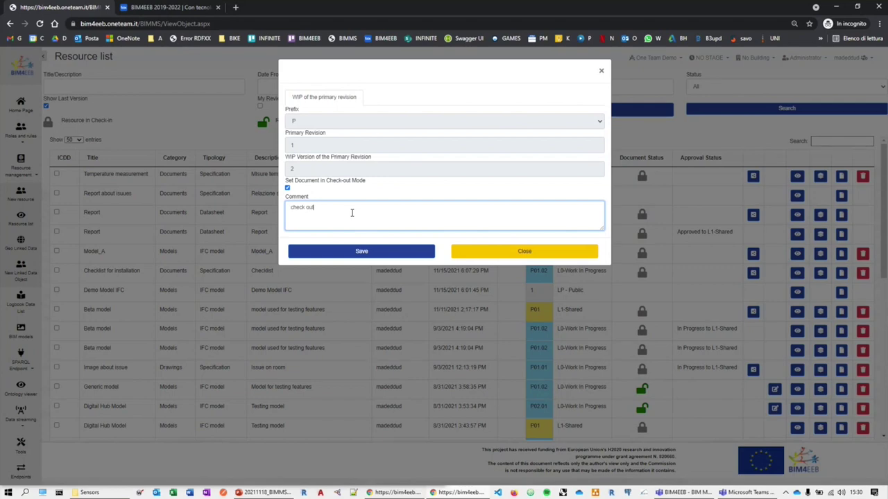
left_click(389, 244)
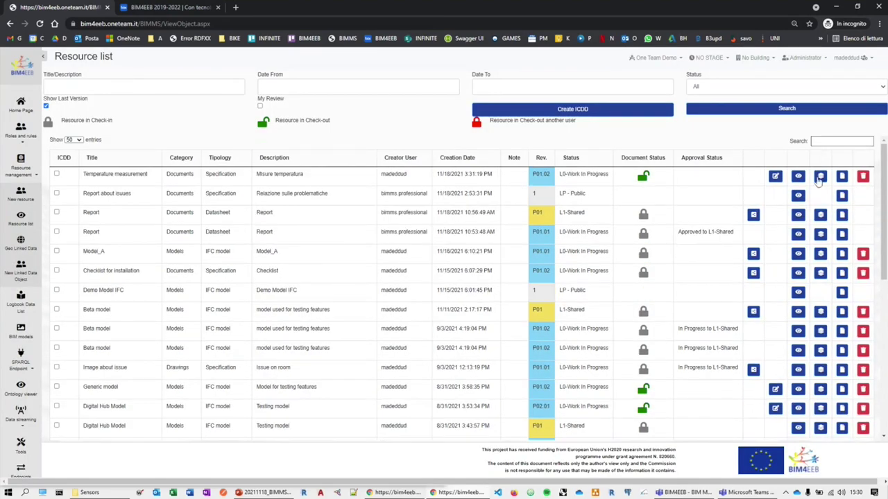
Open the Temperature measurement permissions panel and close it again
left_click(819, 177)
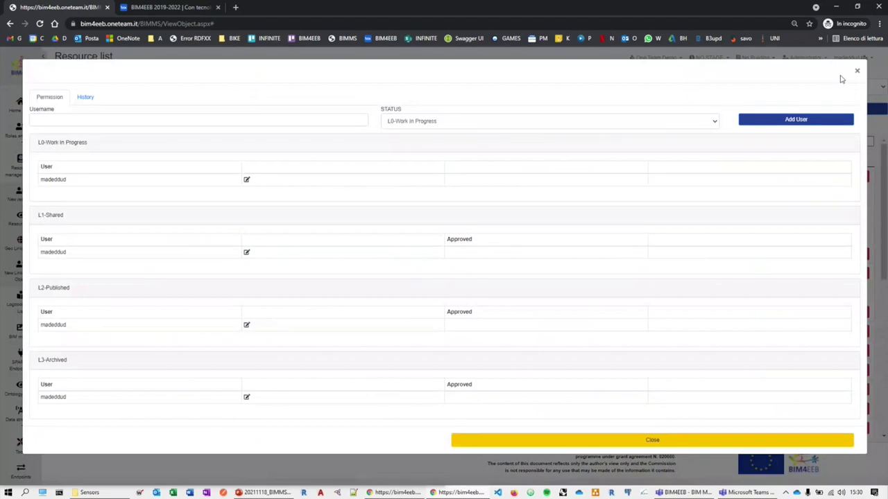
left_click(857, 72)
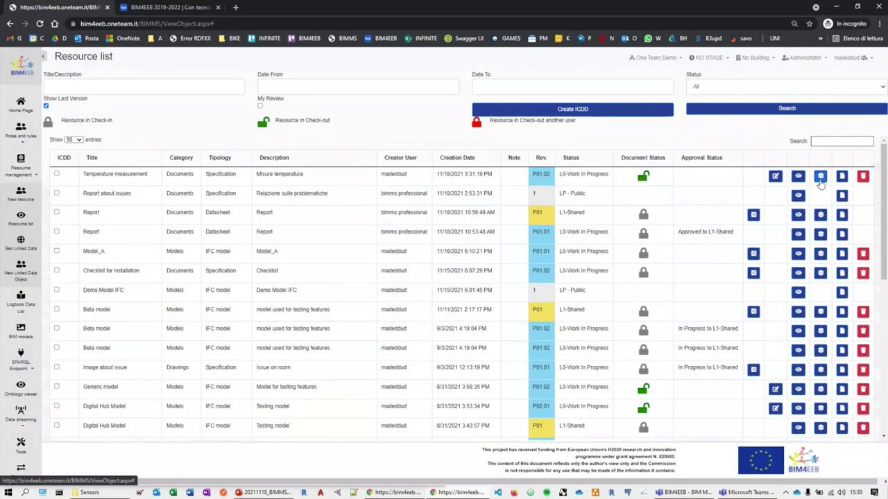
left_click(820, 181)
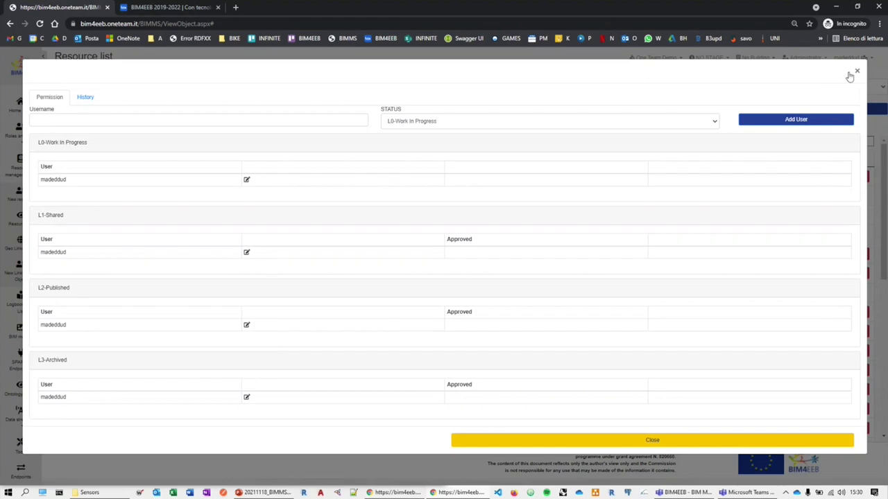
left_click(857, 71)
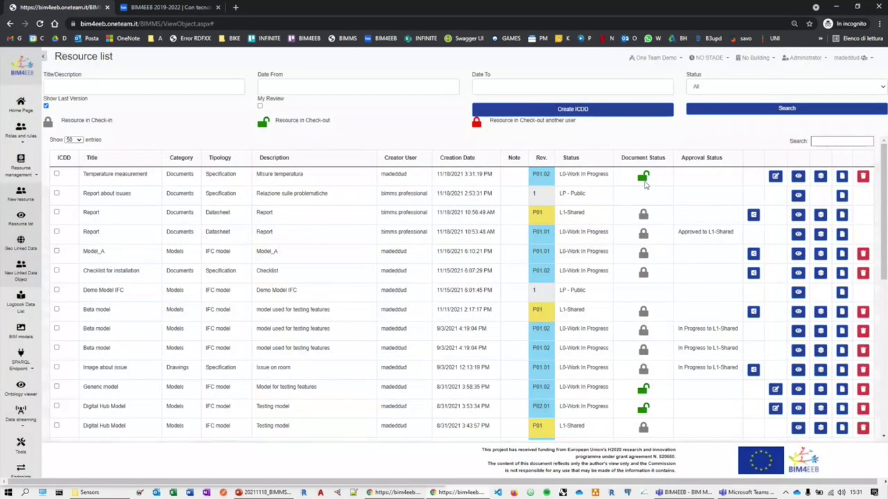
left_click(644, 182)
Review the resource's check-out history, then return to the Permission tab's user list
left_click(821, 178)
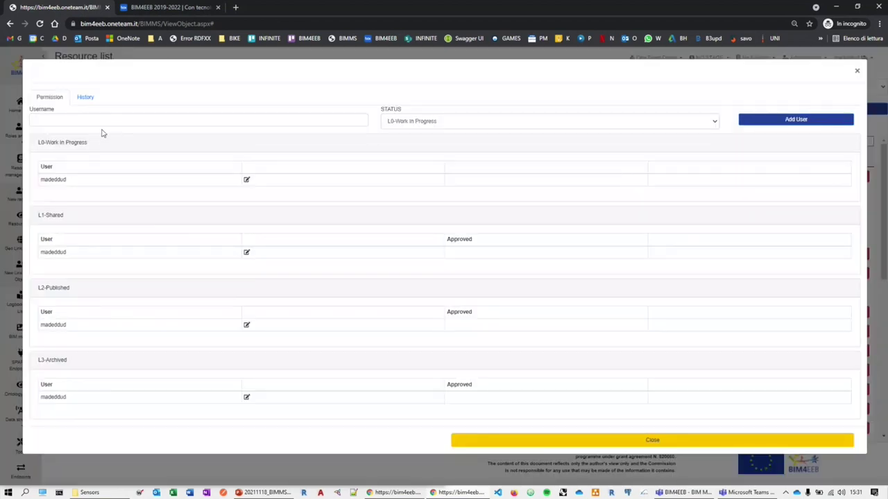
left_click(84, 109)
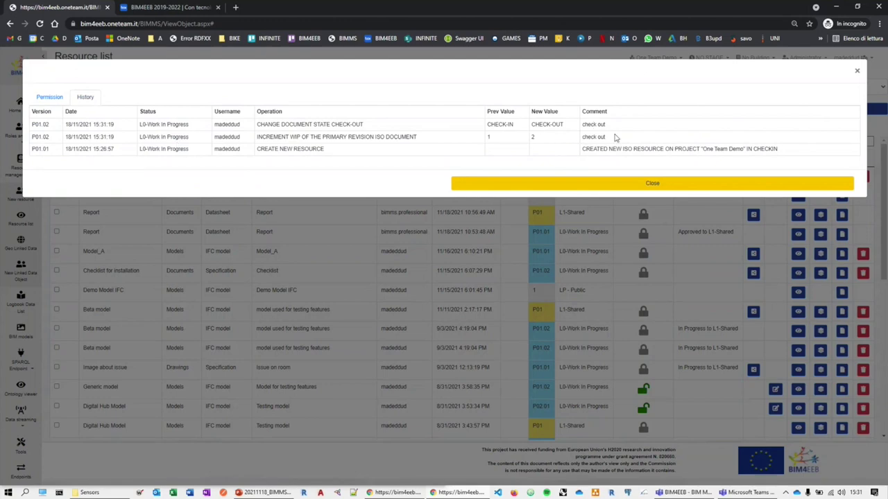
left_click(47, 99)
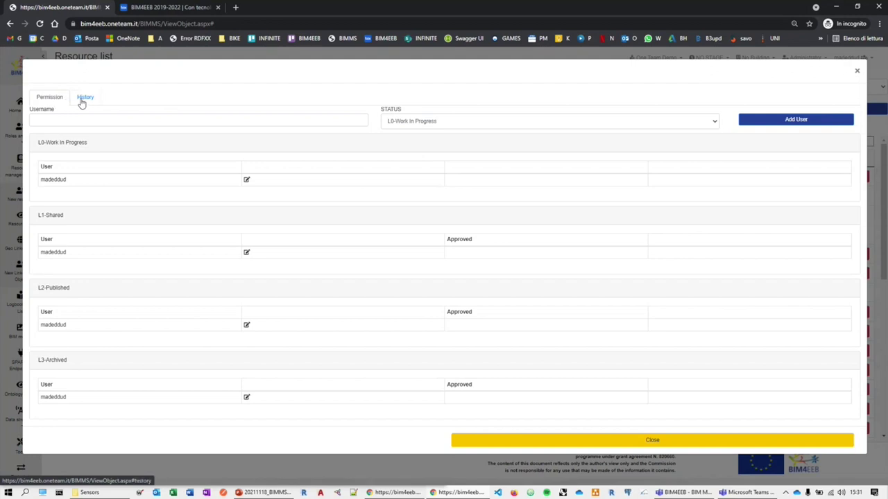
left_click(83, 100)
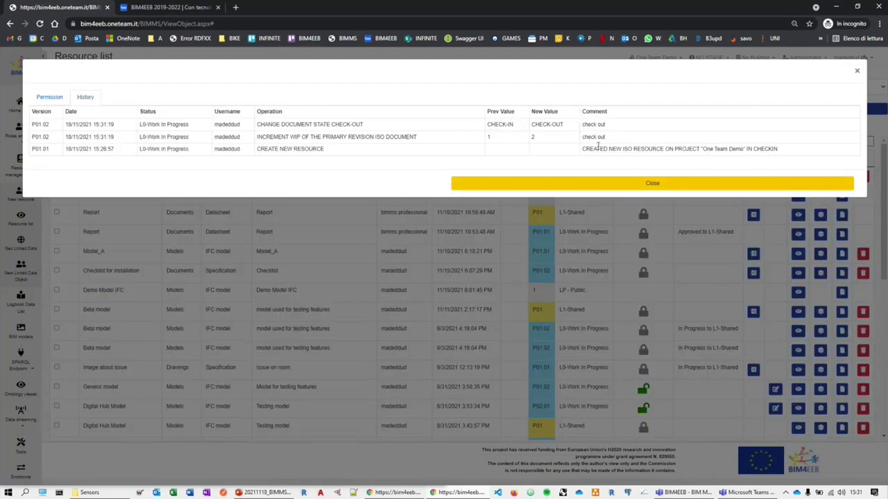
left_click(43, 102)
left_click(90, 122)
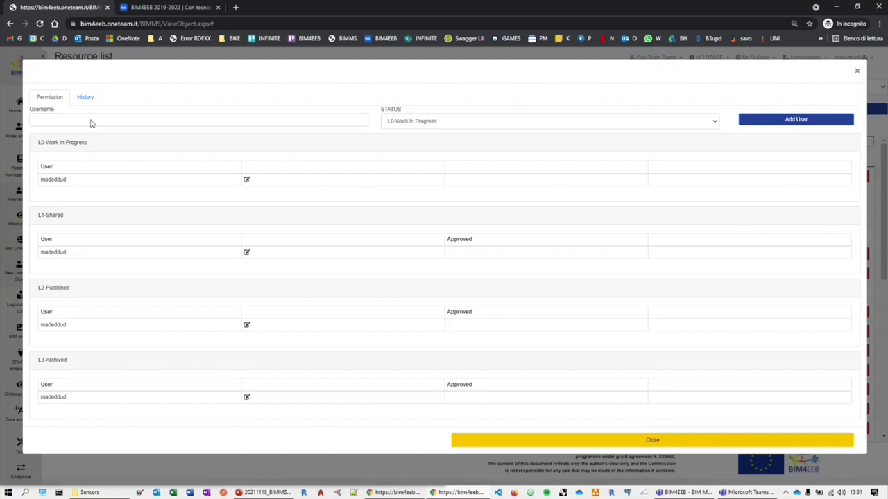
Add a second user with permissions at L0-Work In Progress, L1-Shared and L2-Published
type("bimms")
type(" pro")
type("fessinoal")
key("Return")
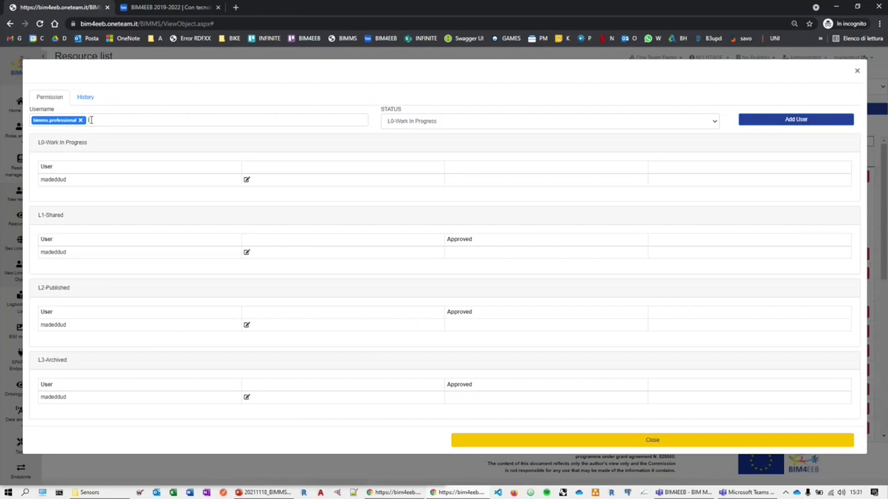
key("alt+Tab")
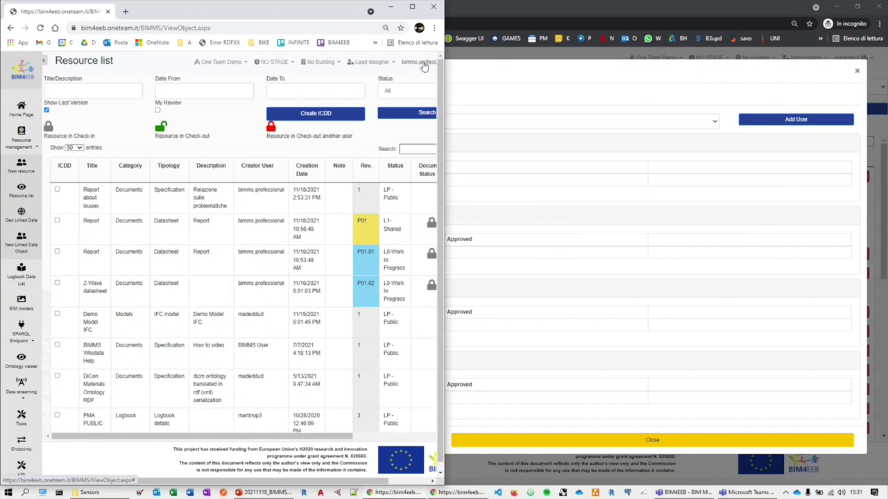
key("alt+Tab")
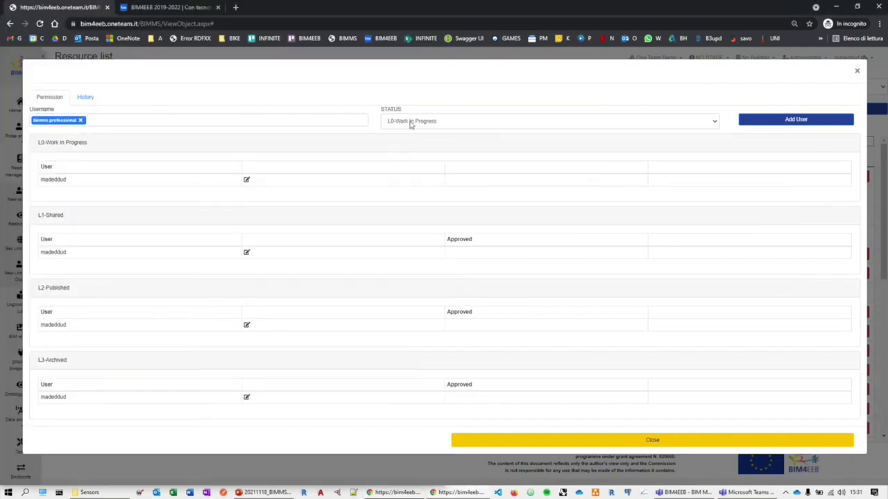
left_click(476, 122)
left_click(472, 122)
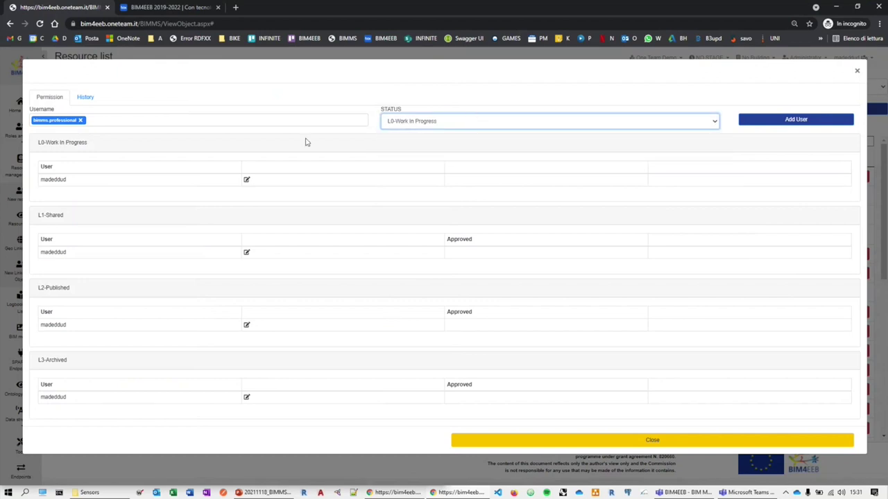
left_click(786, 121)
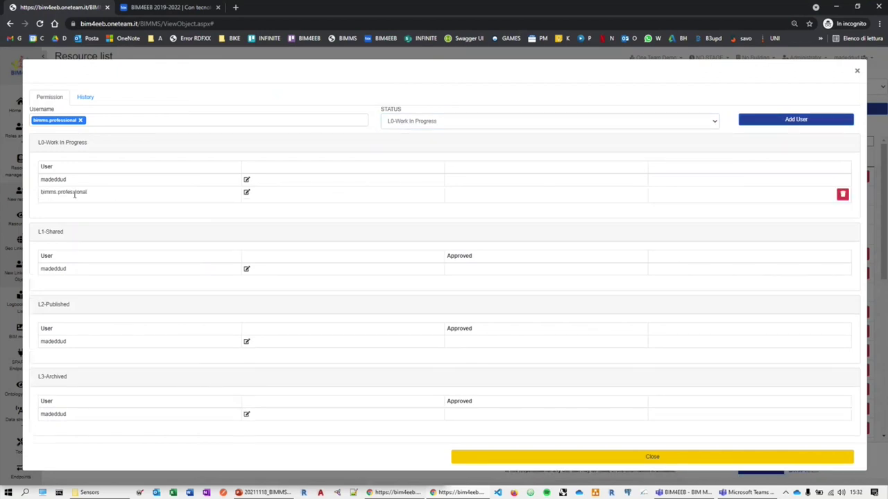
left_click(438, 122)
left_click(439, 141)
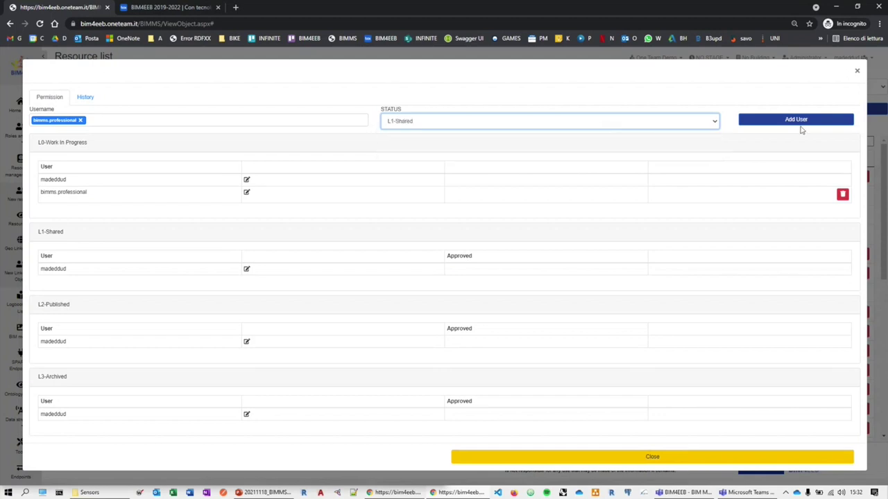
left_click(801, 126)
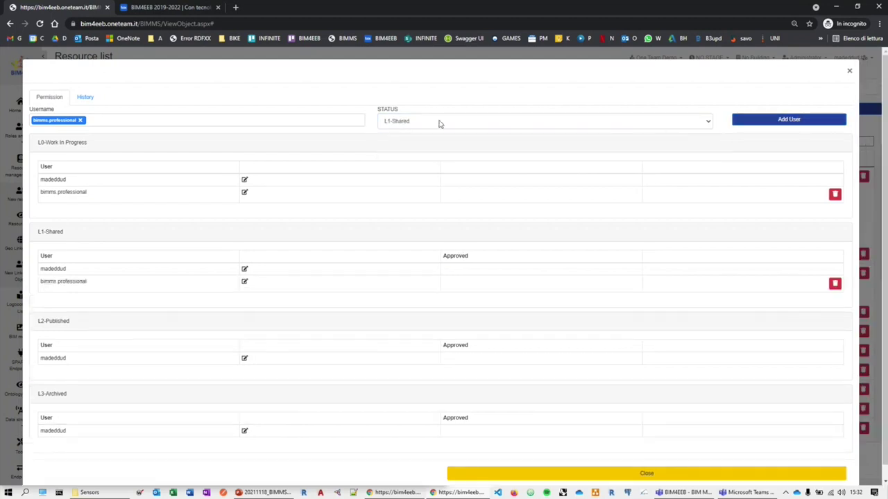
left_click(440, 123)
left_click(416, 147)
left_click(757, 118)
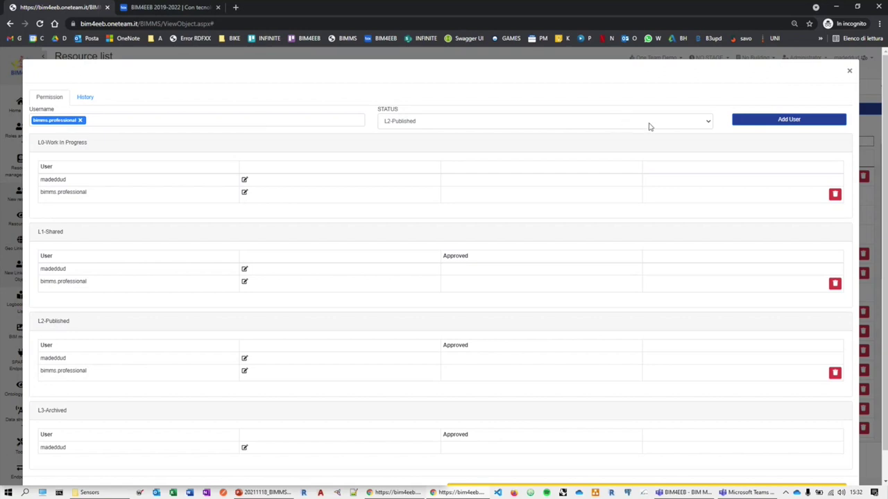
Dismiss the status list and close the Permission window
left_click(426, 121)
key("Up")
key("Up")
key("Escape")
scroll(743, 420, "down", 1)
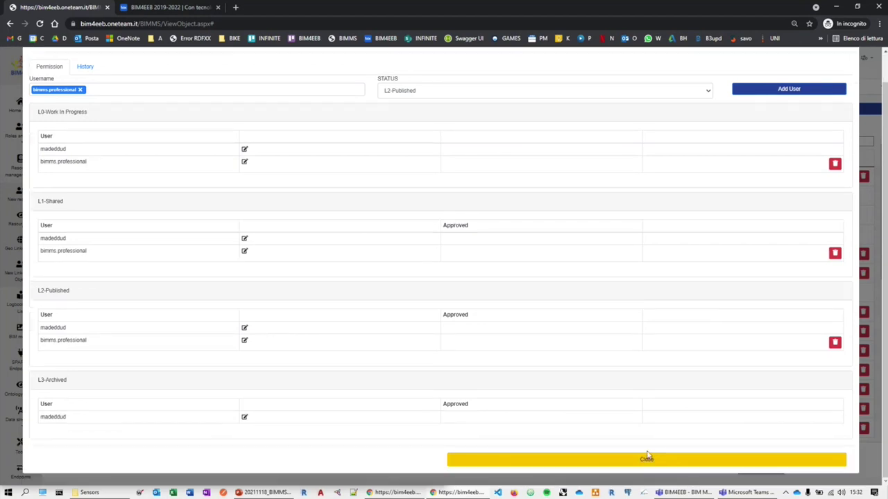
left_click(647, 461)
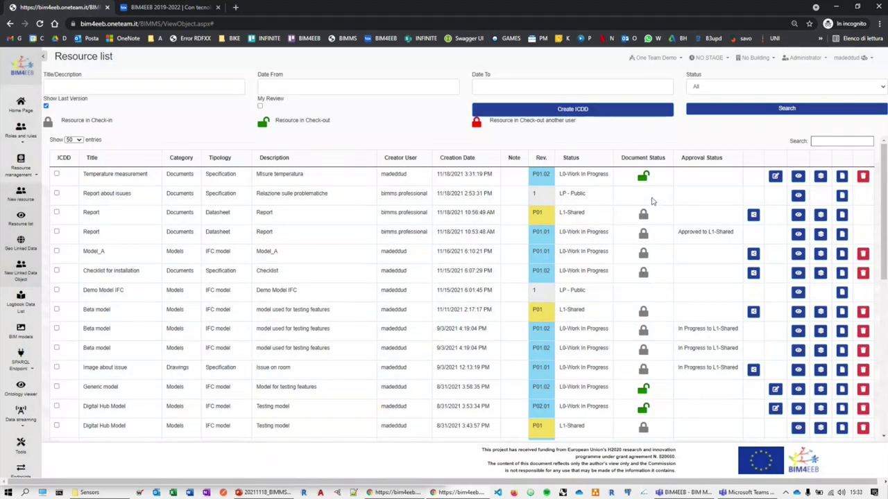
Close the extra window, reload the lead designer's list, and tile it beside the administrator's
key("alt+Tab")
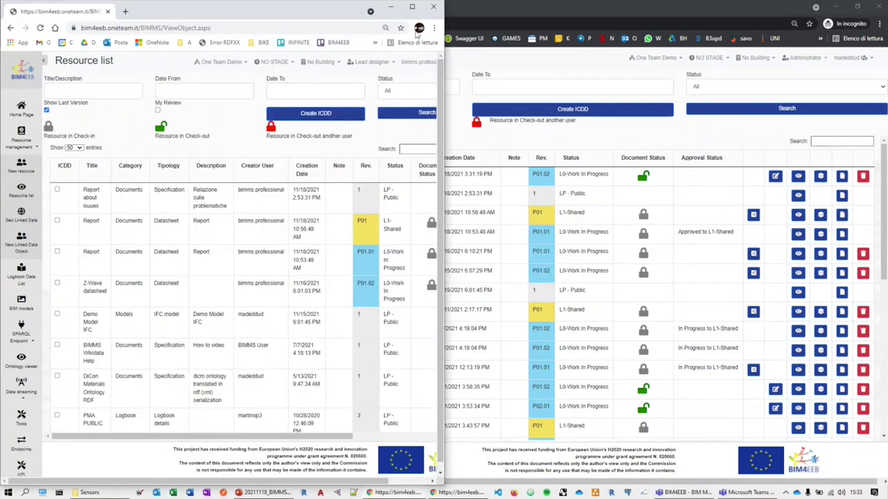
left_click_drag(171, 14, 171, 93)
left_click(674, 93)
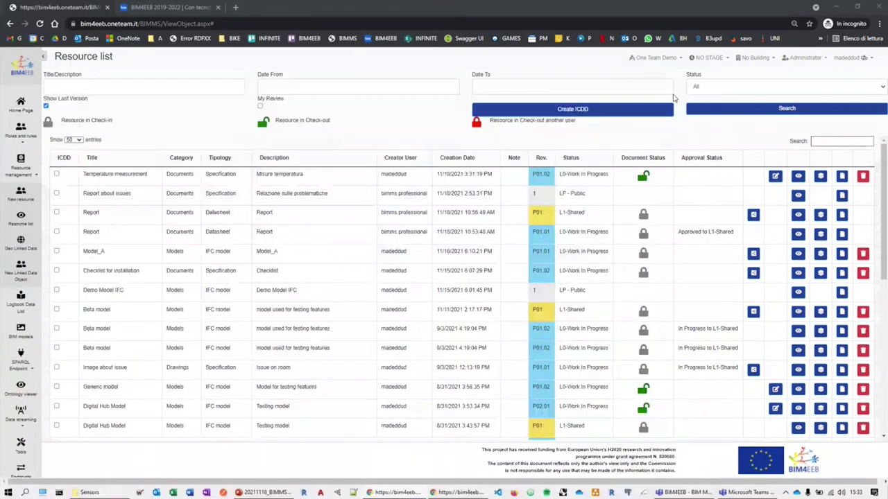
key("alt+Tab")
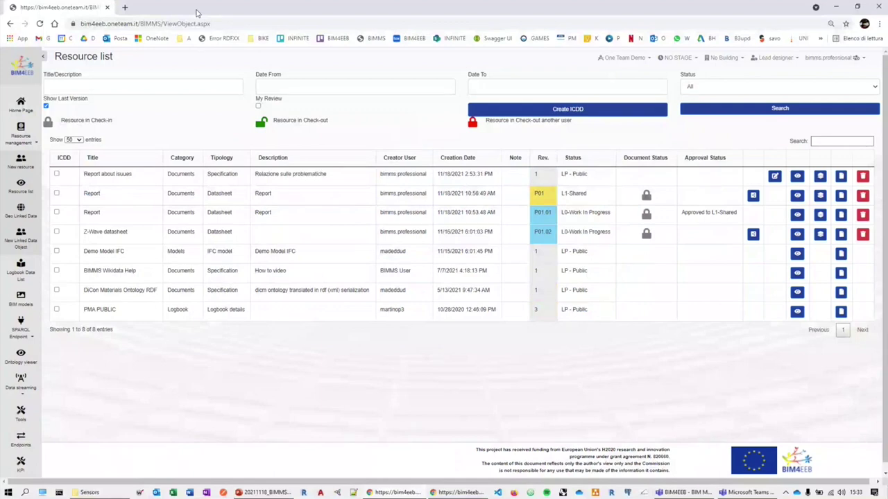
key("F5")
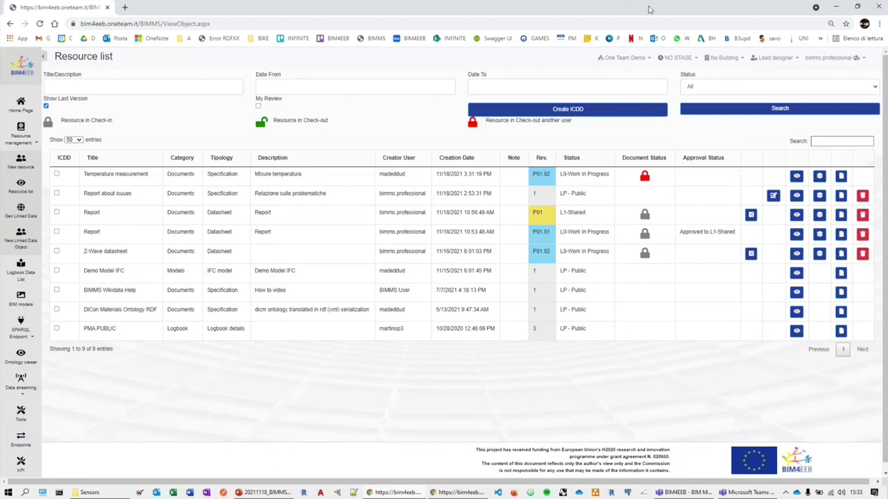
left_click_drag(648, 9, 1, 138)
left_click(544, 180)
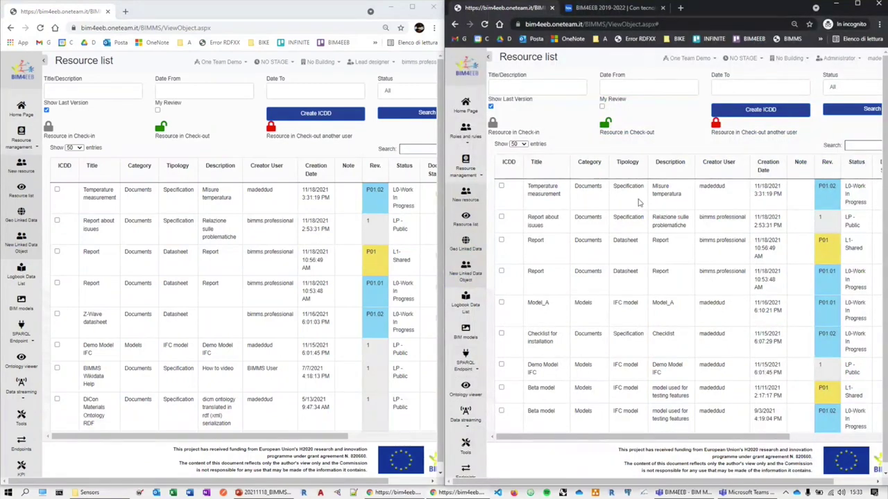
left_click_drag(240, 437, 344, 438)
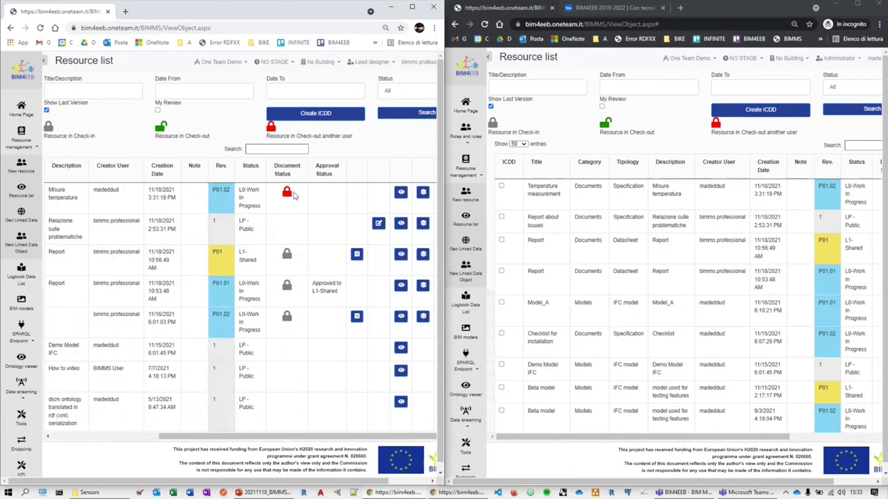
mouse_move(288, 198)
left_click(864, 145)
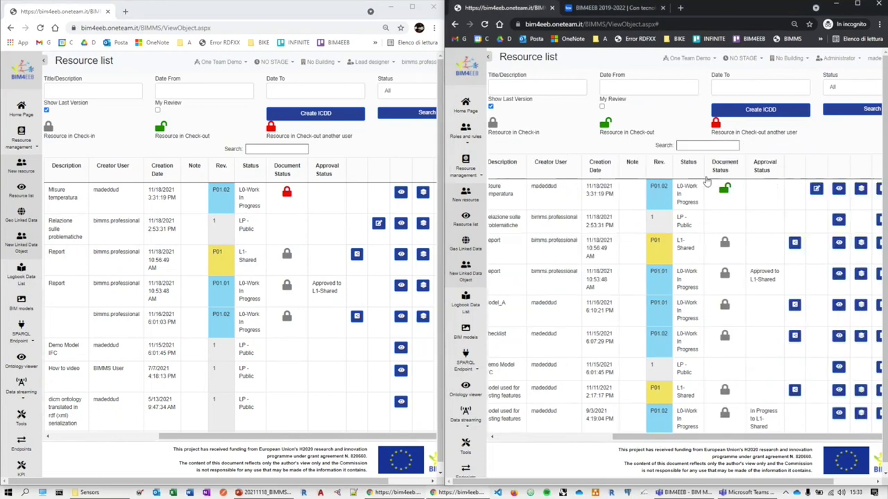
left_click(724, 194)
left_click_drag(293, 436, 263, 441)
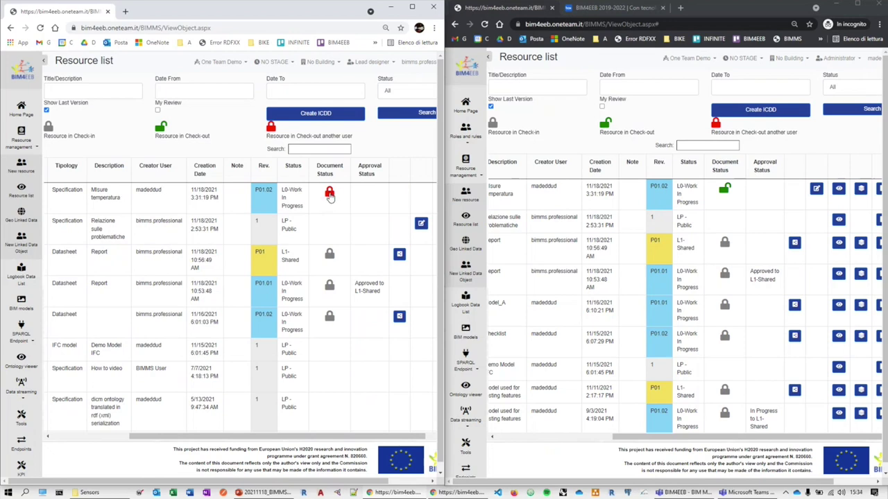
mouse_move(331, 200)
left_click_drag(377, 437, 411, 437)
left_click_drag(444, 189, 469, 189)
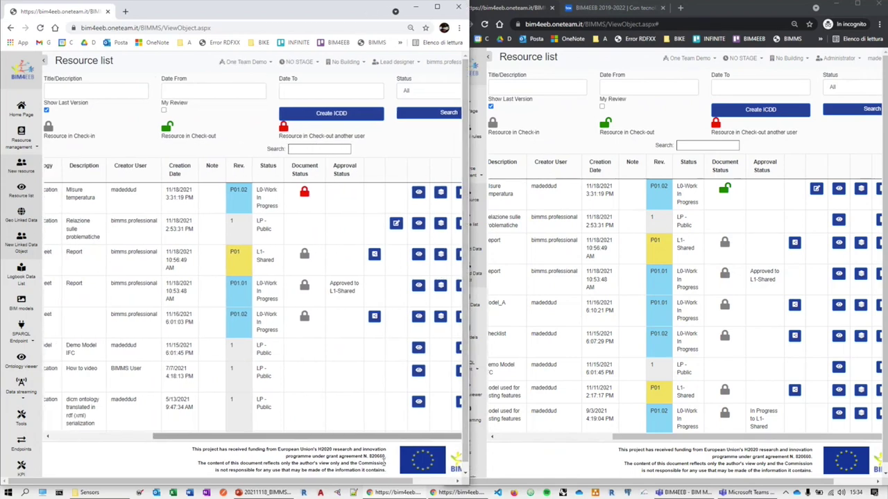
Bring the administrator's window forward and compare the green lock on Temperature measurement
left_click_drag(409, 483, 442, 483)
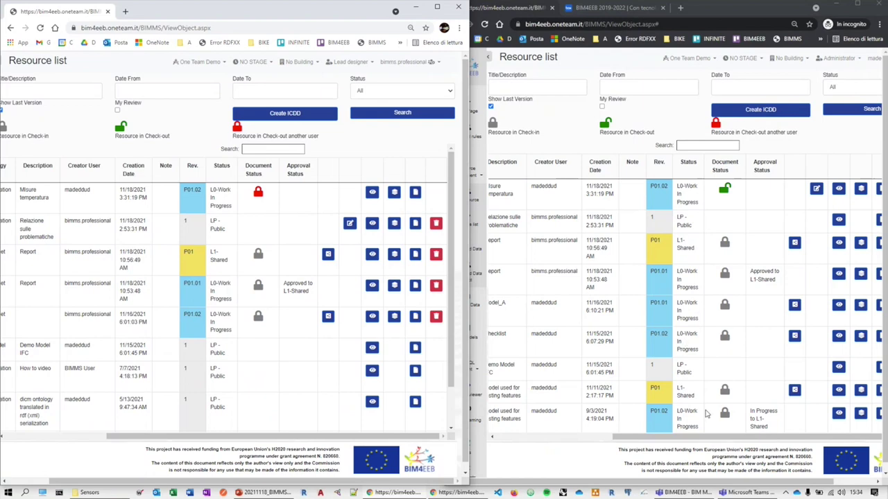
left_click(737, 442)
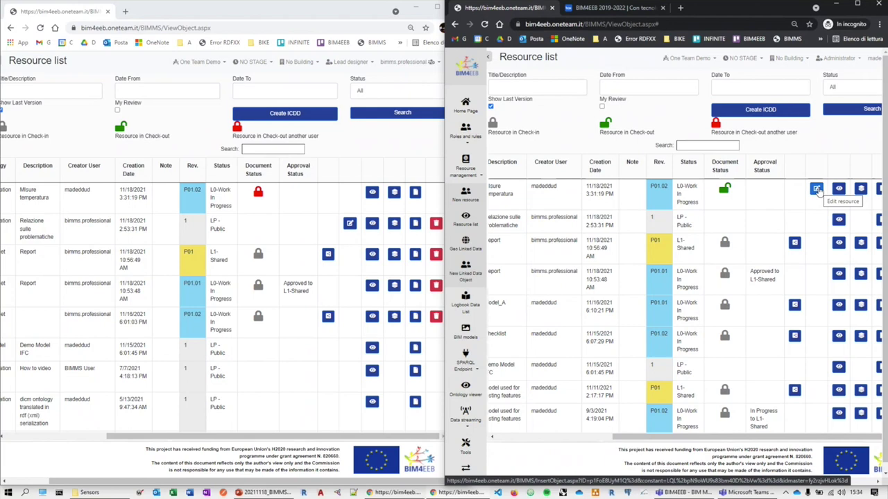
mouse_move(258, 197)
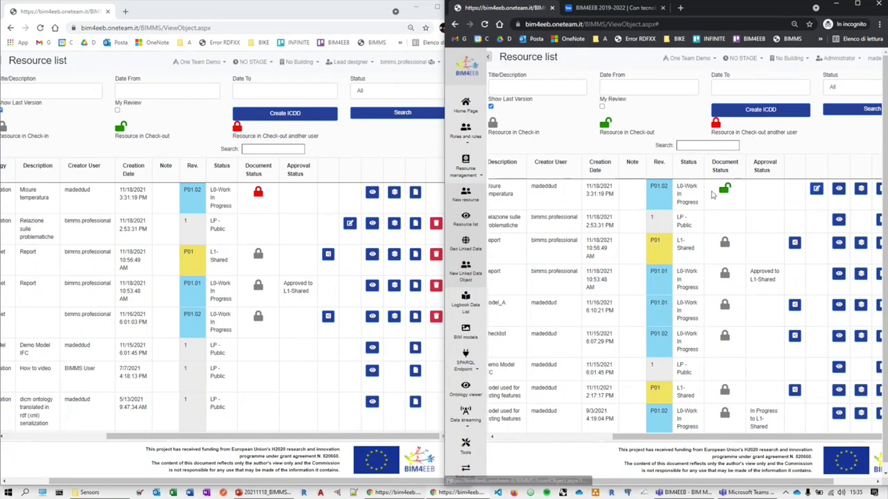
mouse_move(727, 195)
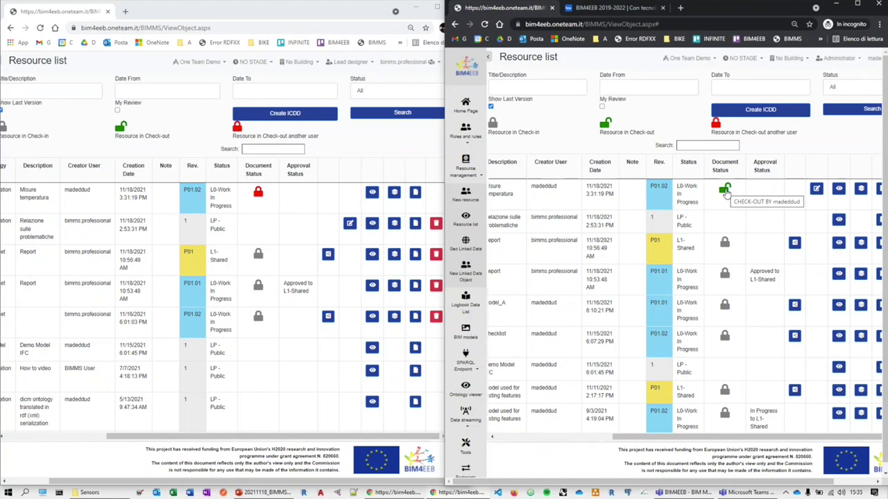
Edit Temperature measurement in a maximized window, advance to Linked Data, and bring up the Sensors folder
left_click(816, 189)
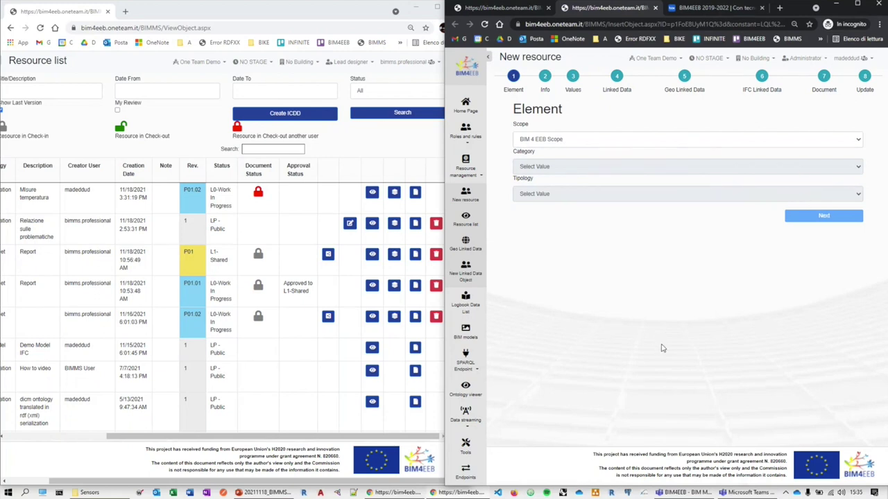
left_click(857, 8)
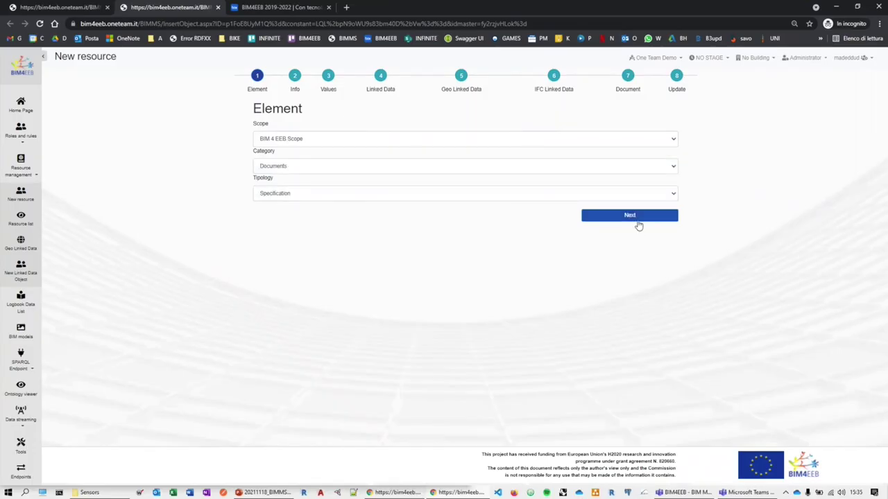
left_click(633, 217)
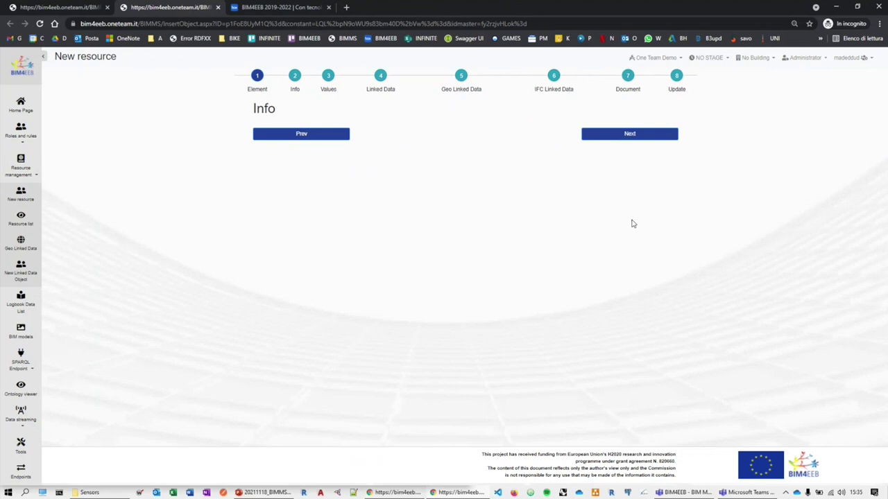
left_click(630, 142)
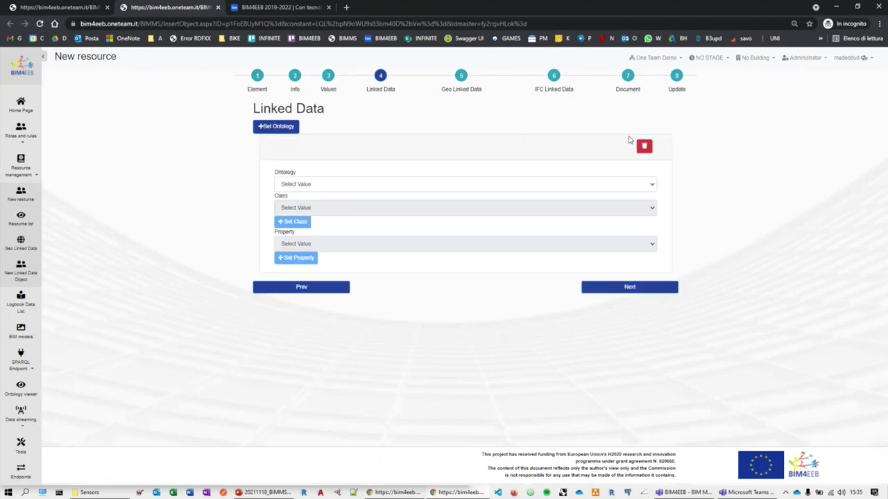
left_click(631, 287)
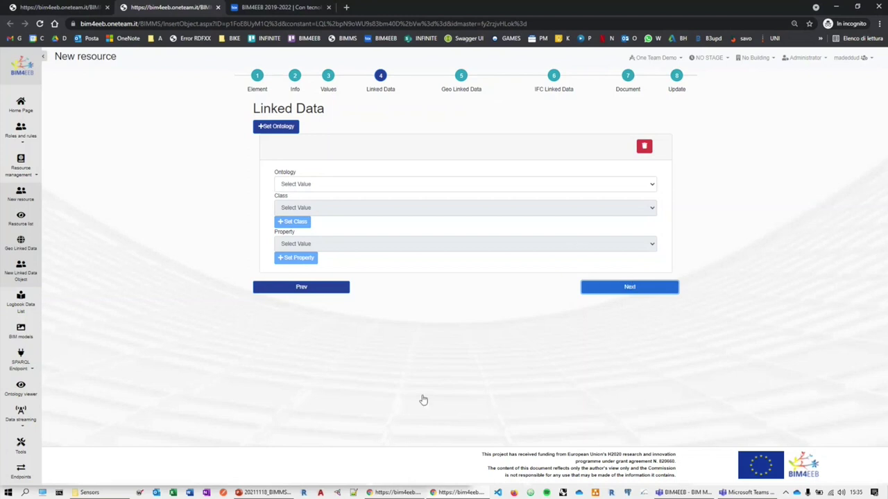
left_click(110, 489)
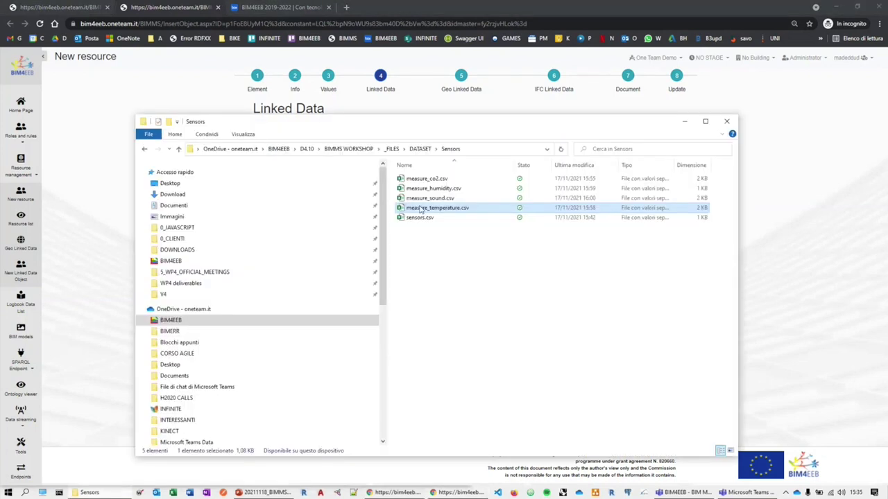
Open measure_temperature.csv in Excel and auto-fit columns A to D
right_click(444, 208)
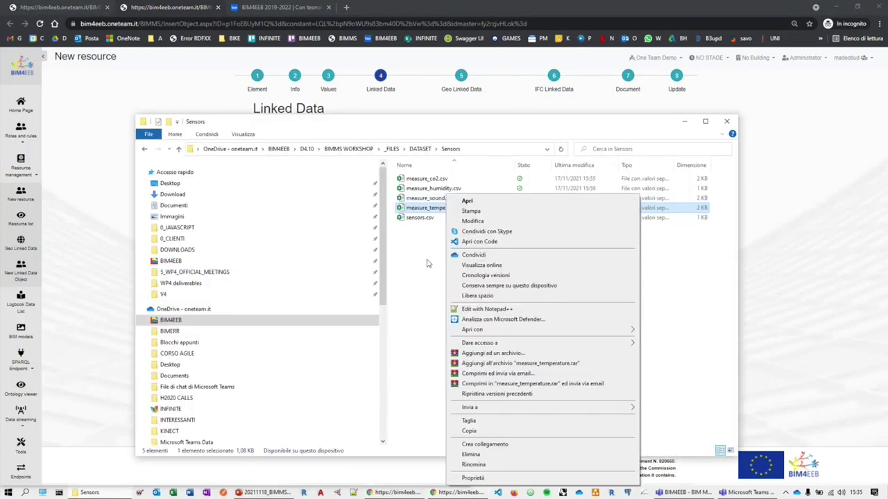
left_click(428, 264)
double_click(446, 208)
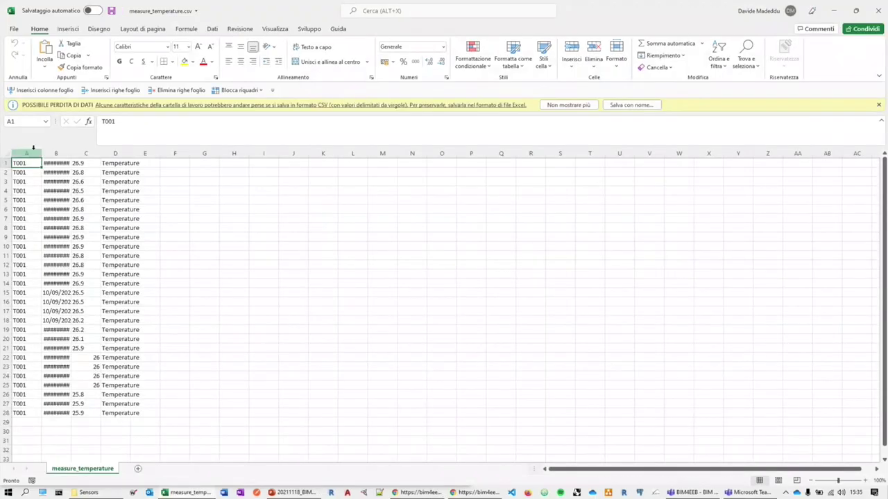
left_click_drag(33, 147, 116, 152)
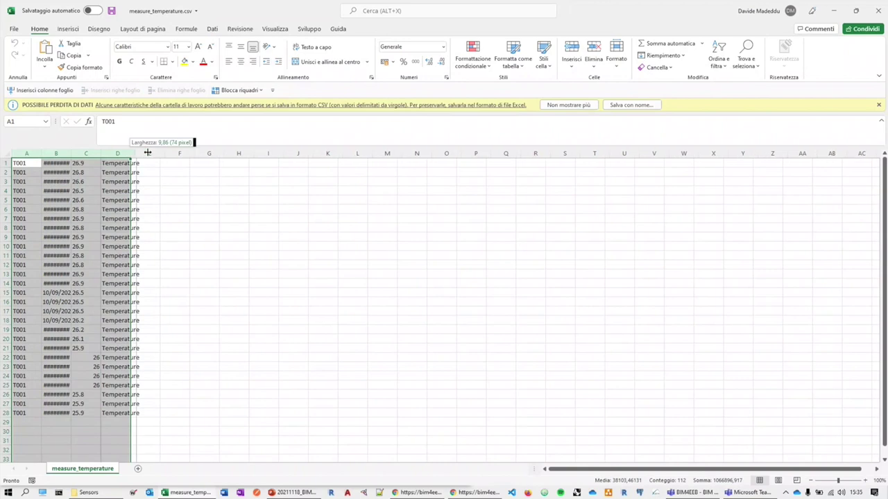
double_click(130, 152)
left_click(88, 431)
Fill row 28 down into row 29 and change C29's value from 25.10 to 26
left_click_drag(28, 412, 213, 426)
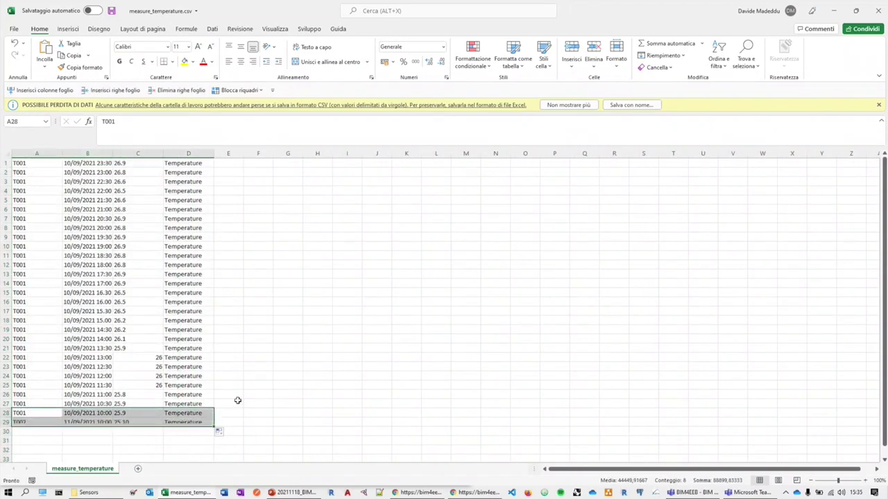
left_click_drag(258, 385, 259, 376)
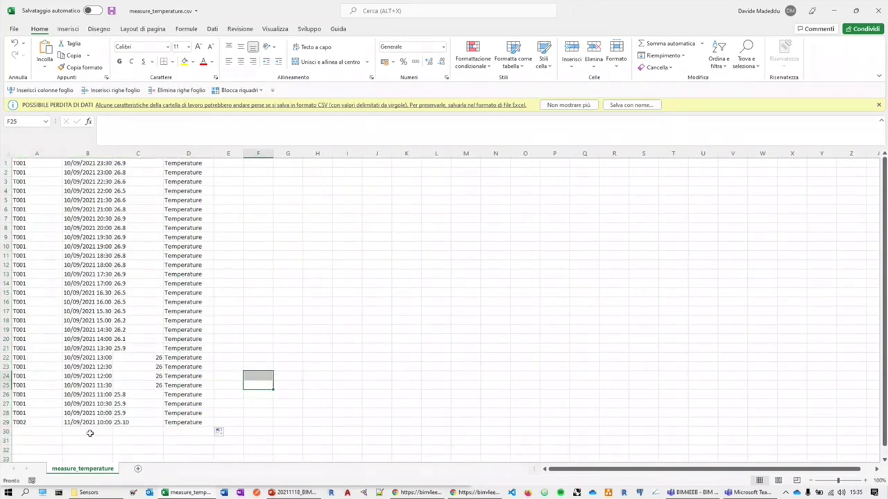
double_click(125, 425)
left_click_drag(130, 424, 109, 421)
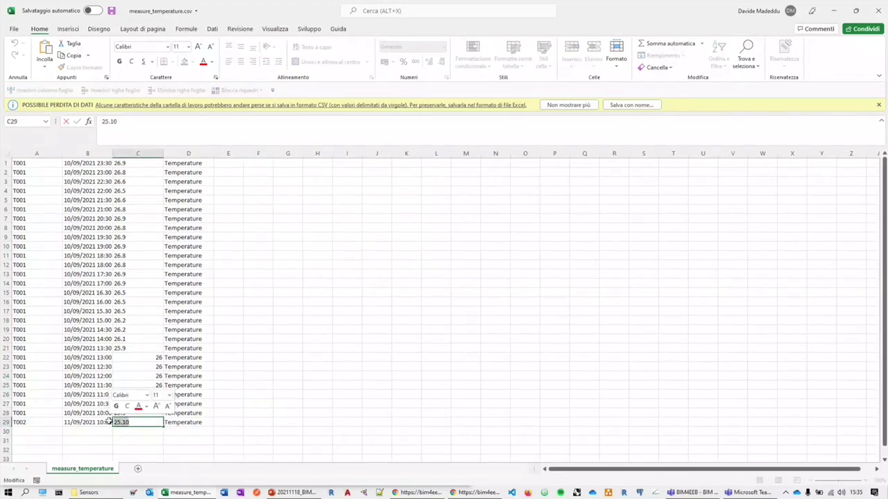
key("BackSpace")
type("2")
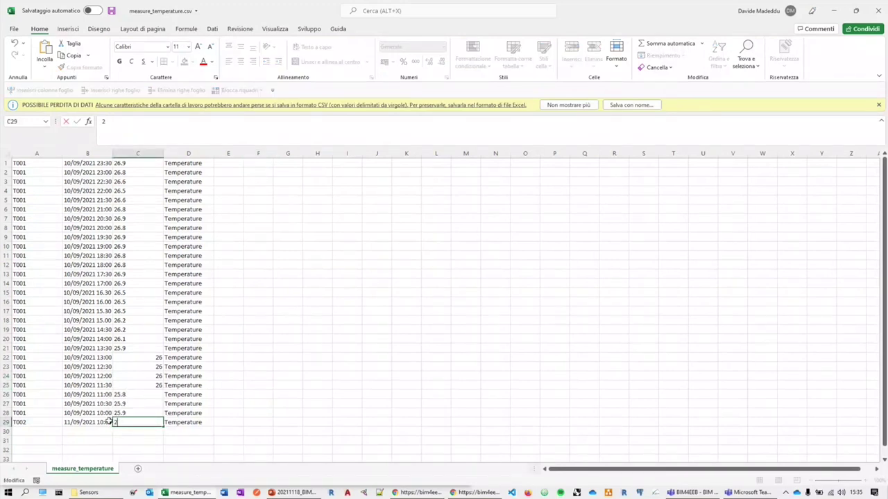
type("6")
left_click(89, 444)
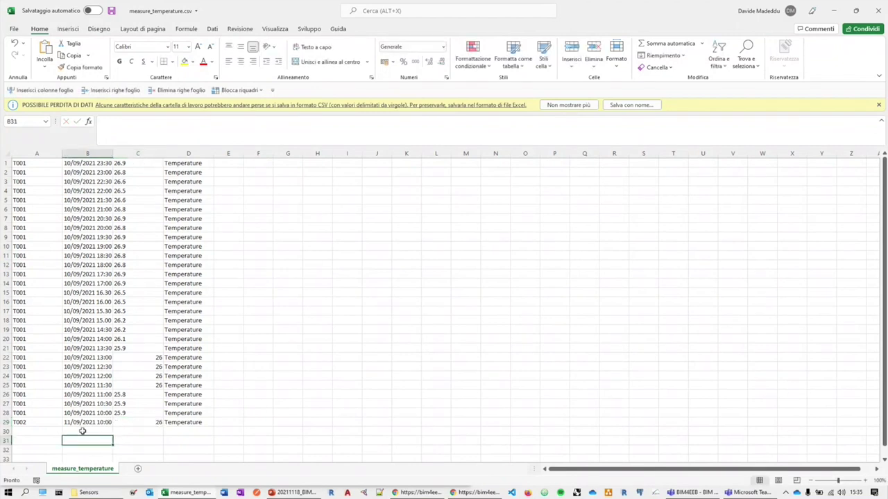
Copy B28's exact date into B29 using Copia celle
left_click(80, 424)
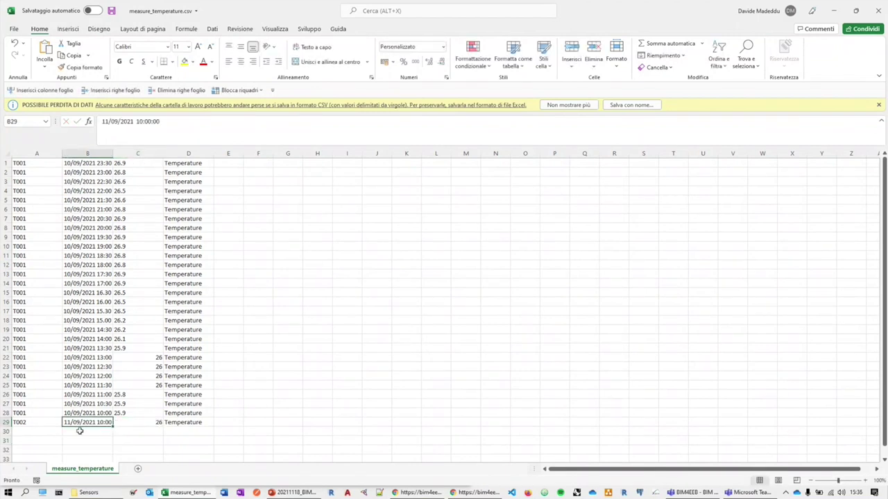
left_click(74, 415)
left_click_drag(104, 414, 101, 426)
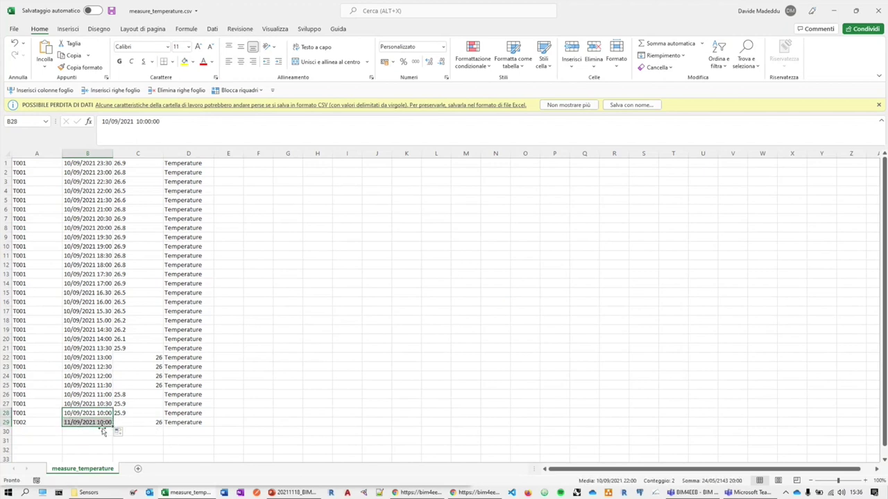
left_click(117, 431)
left_click(136, 335)
left_click(101, 422)
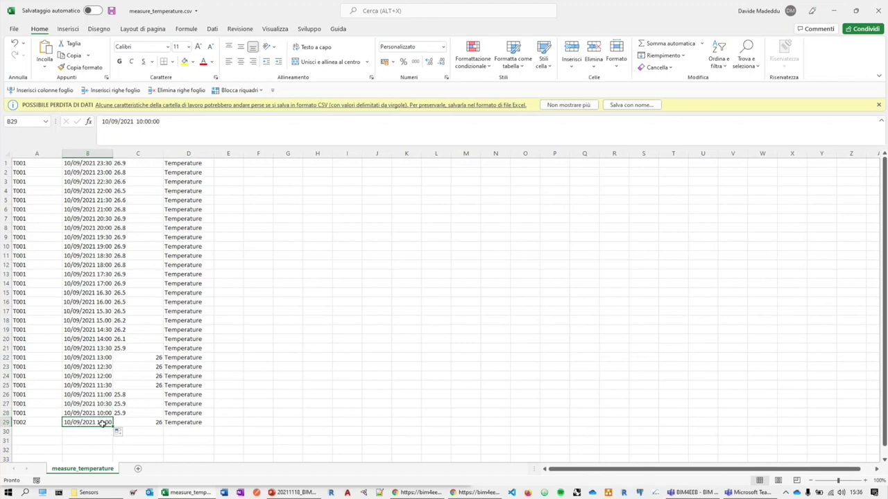
Set B29's time to 09:30, then save and close measure_temperature.csv
type("09:30")
key("Return")
key("ctrl+z")
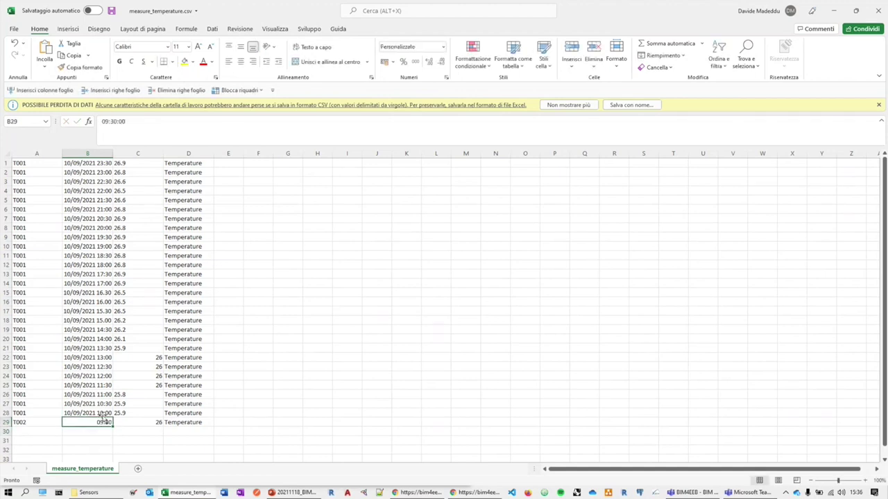
double_click(104, 421)
left_click_drag(89, 422, 105, 430)
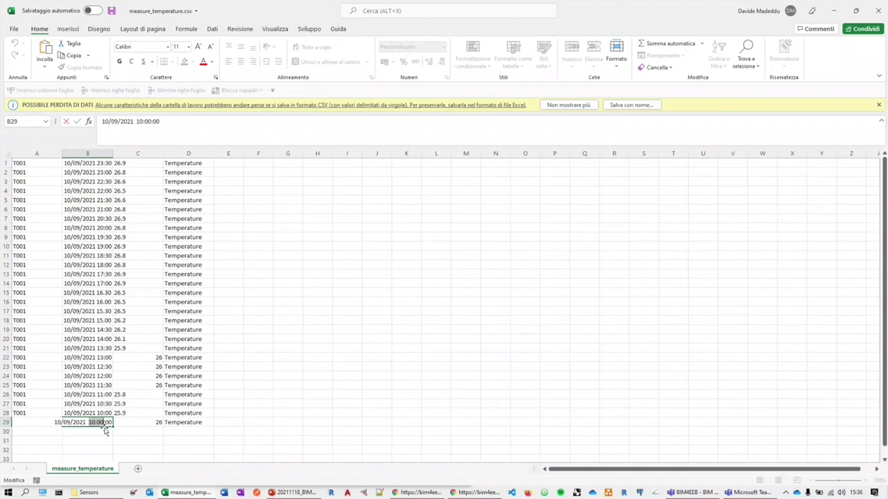
type("09:30")
left_click(139, 439)
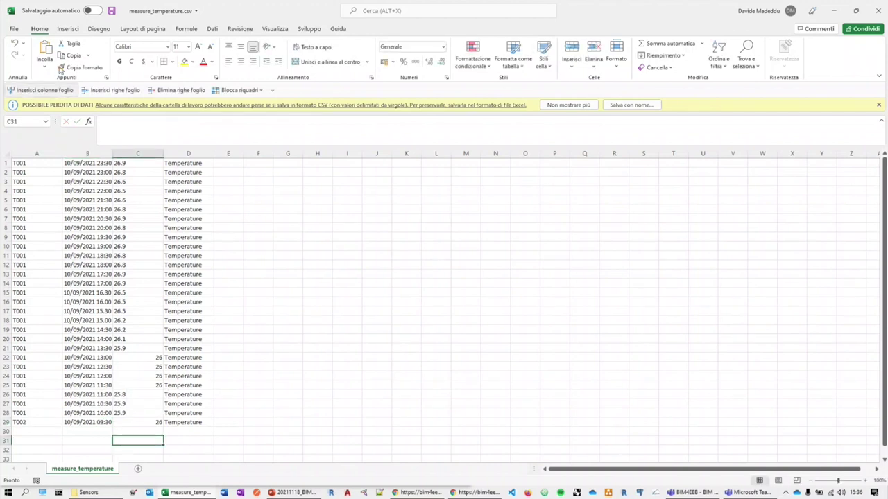
left_click(111, 11)
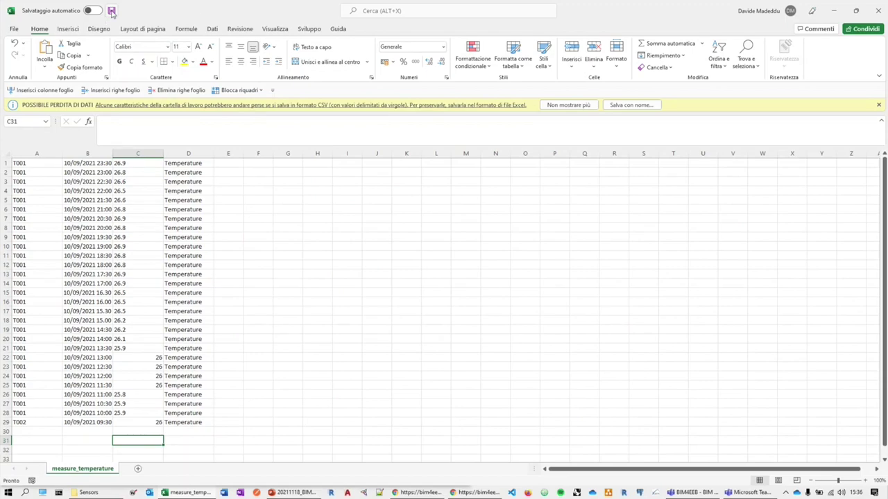
left_click(875, 10)
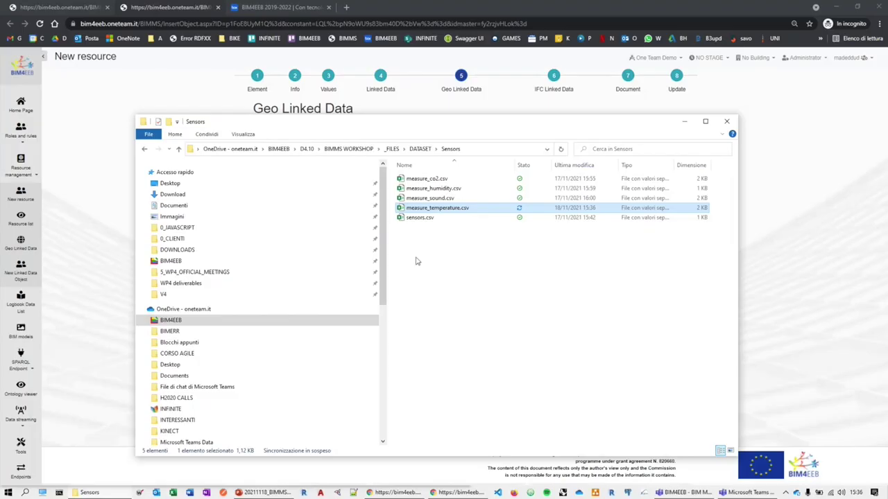
Advance to the Document step and attach measure_temperature.csv from the Sensors folder
key("alt+Tab")
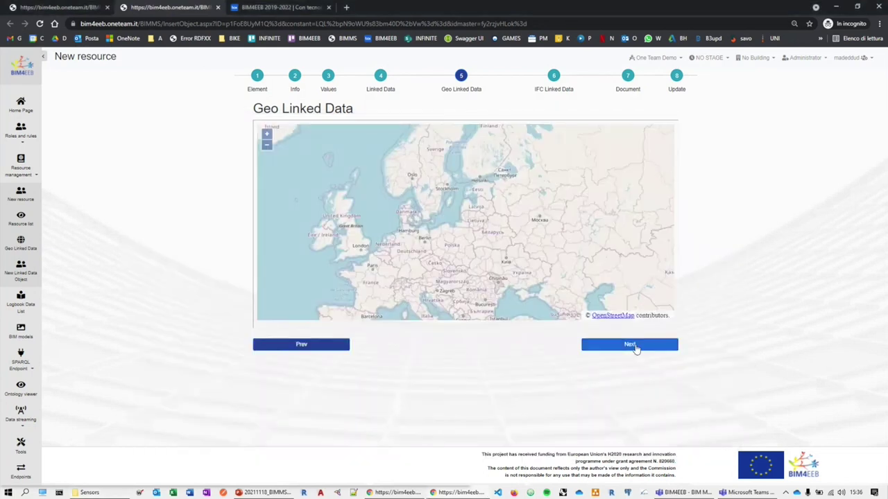
left_click(634, 344)
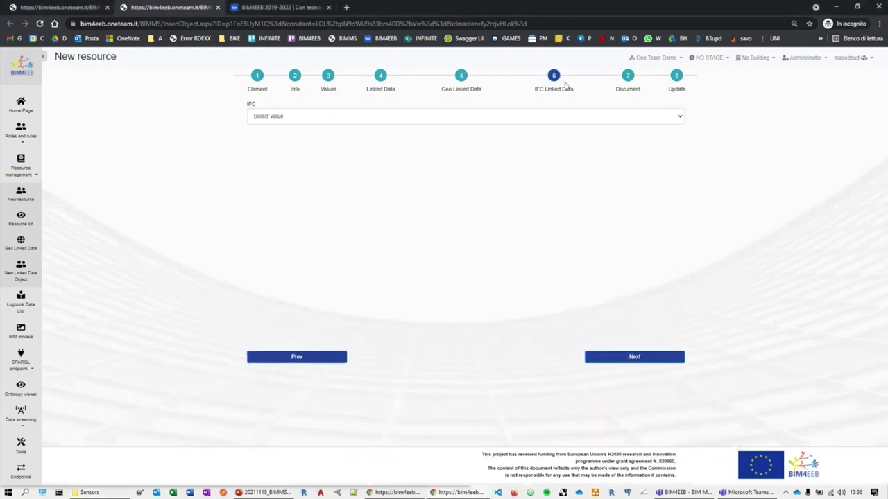
left_click(635, 358)
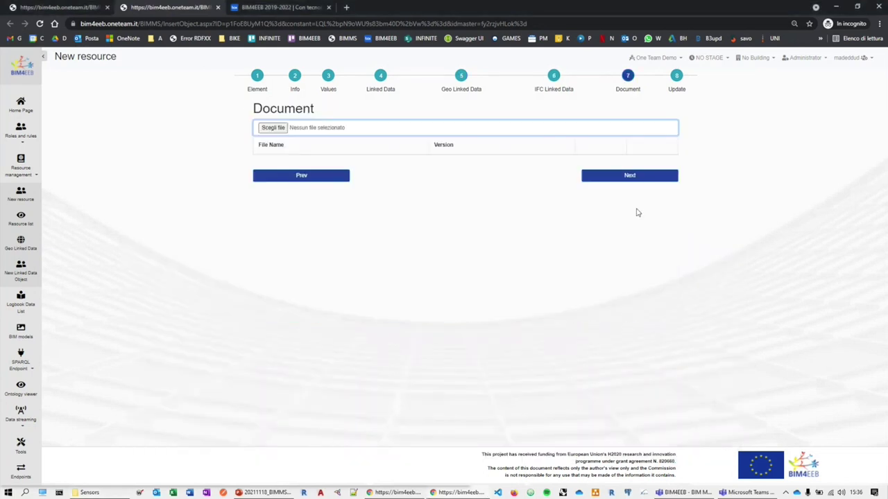
left_click(273, 127)
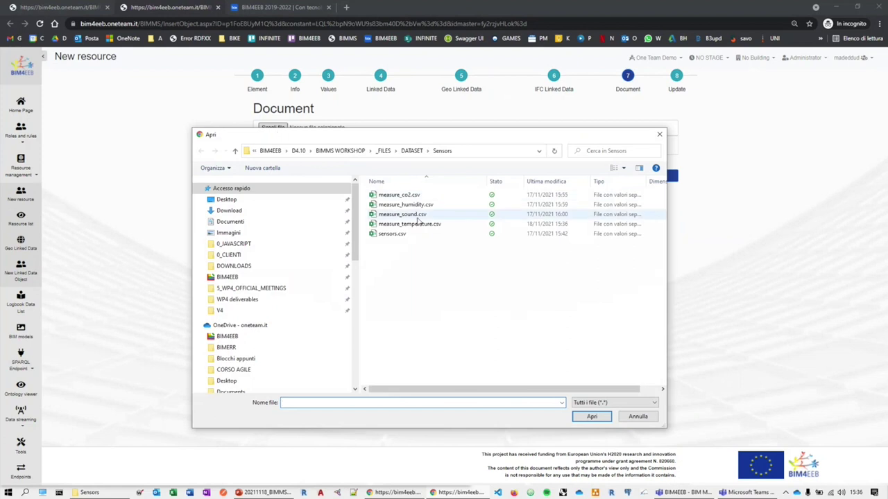
left_click(423, 224)
left_click(591, 416)
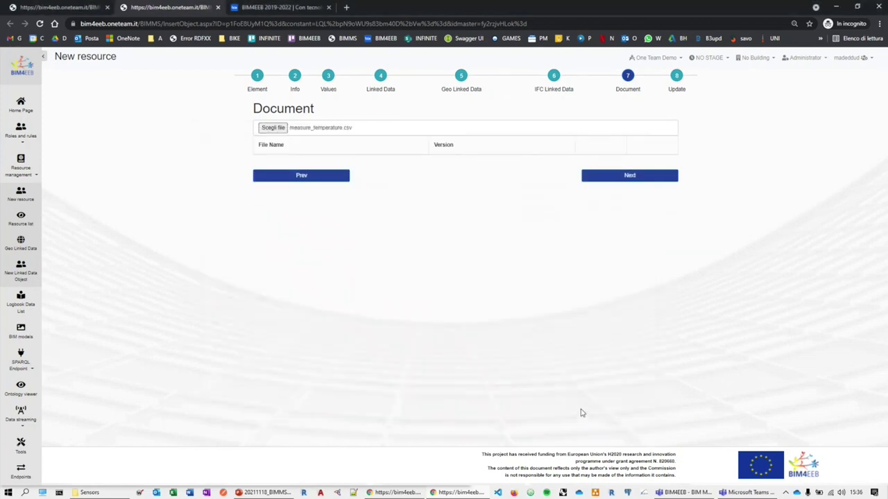
Tick Check-in Document, submit the update, and dismiss the resource created confirmation
left_click(642, 175)
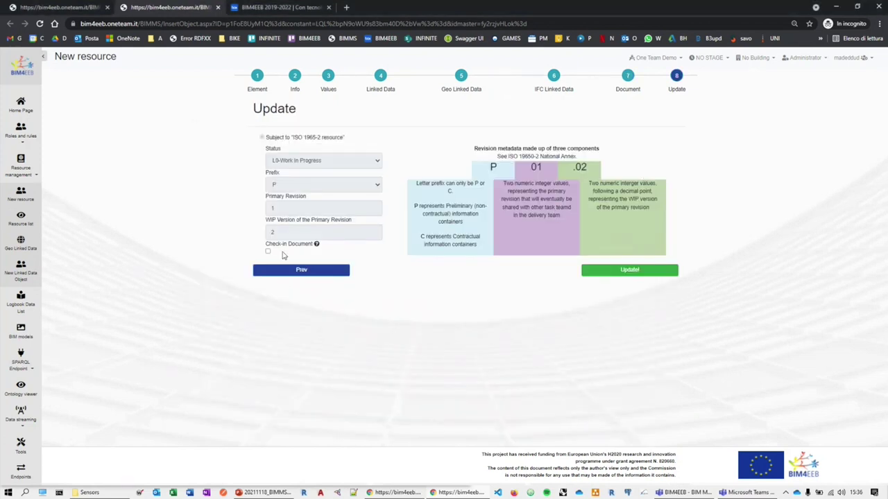
left_click(268, 254)
left_click(626, 271)
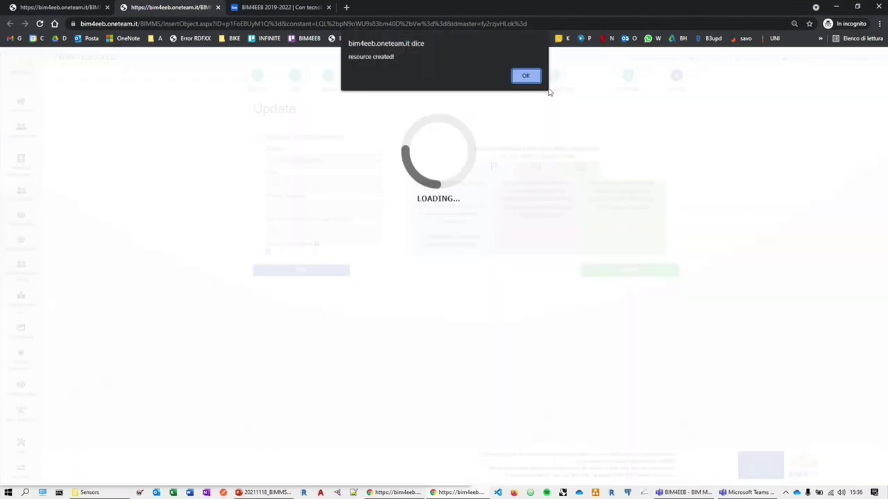
left_click(522, 75)
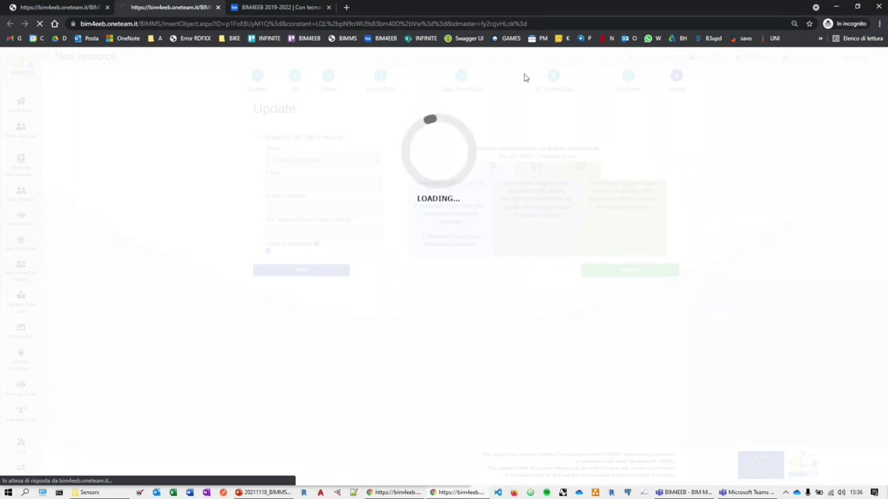
left_click_drag(551, 8, 887, 117)
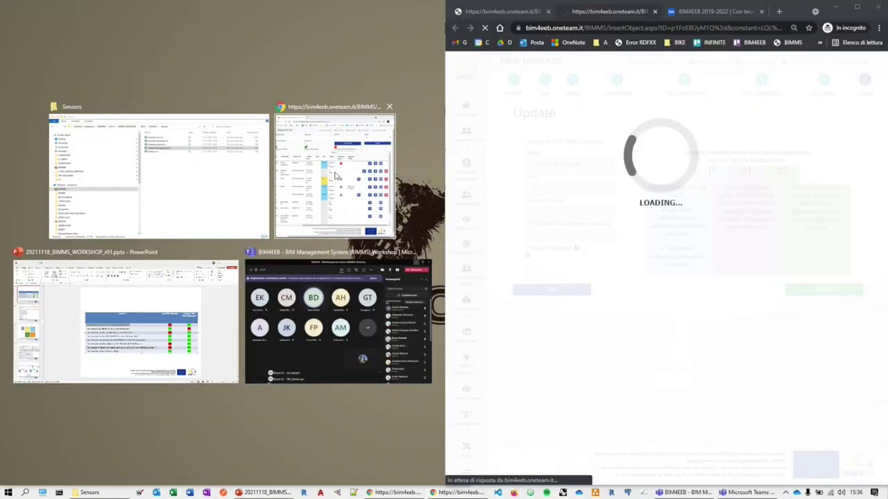
Tile both browsers, open the Resource list on the right, and reload the left list
left_click(280, 182)
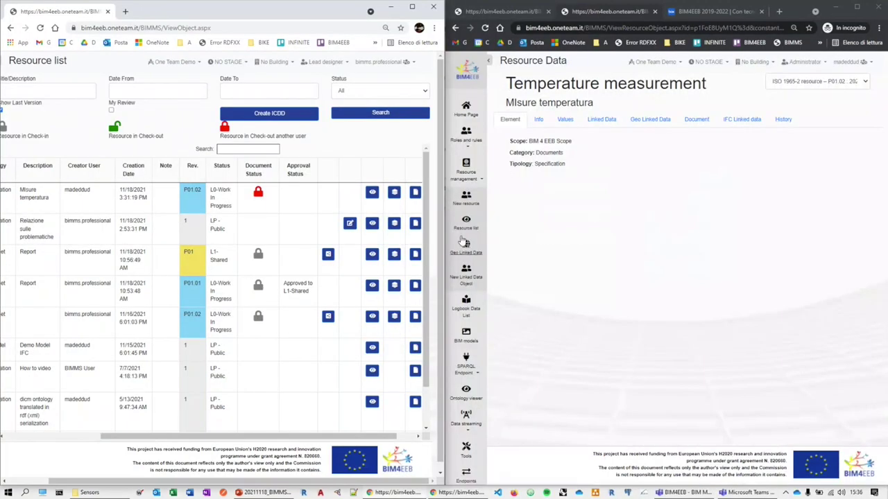
left_click(467, 229)
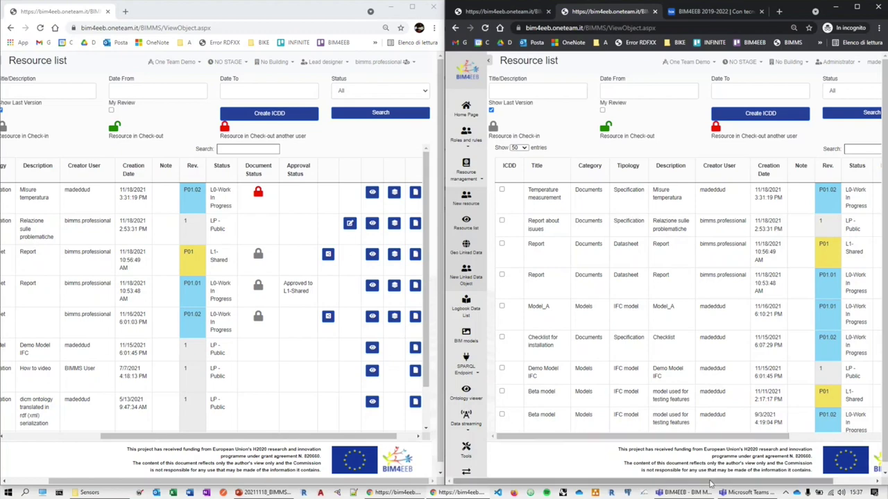
left_click_drag(710, 484, 746, 484)
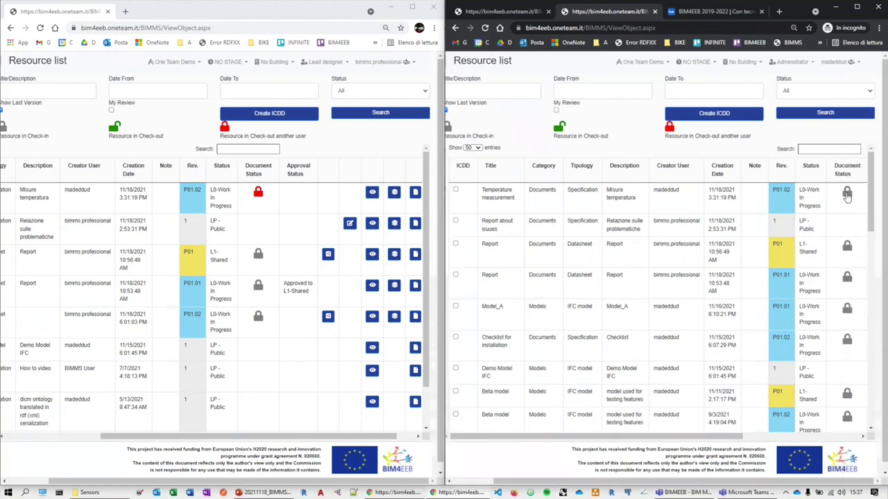
left_click(177, 22)
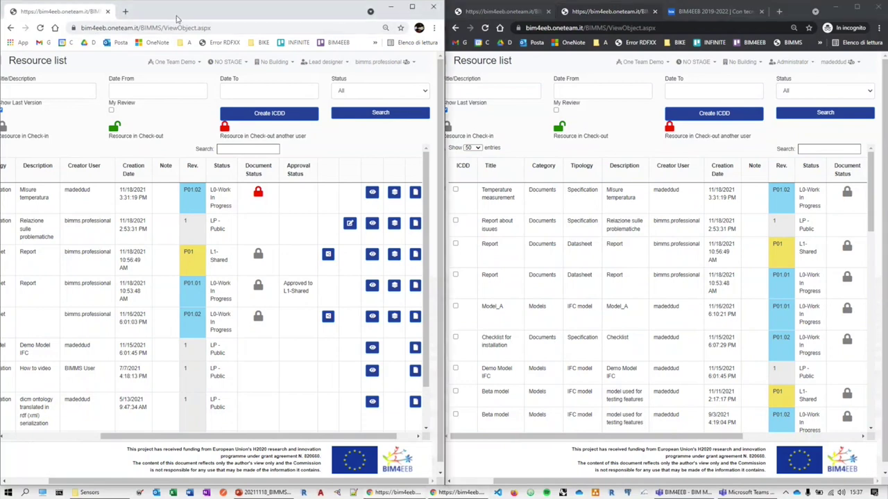
left_click(40, 28)
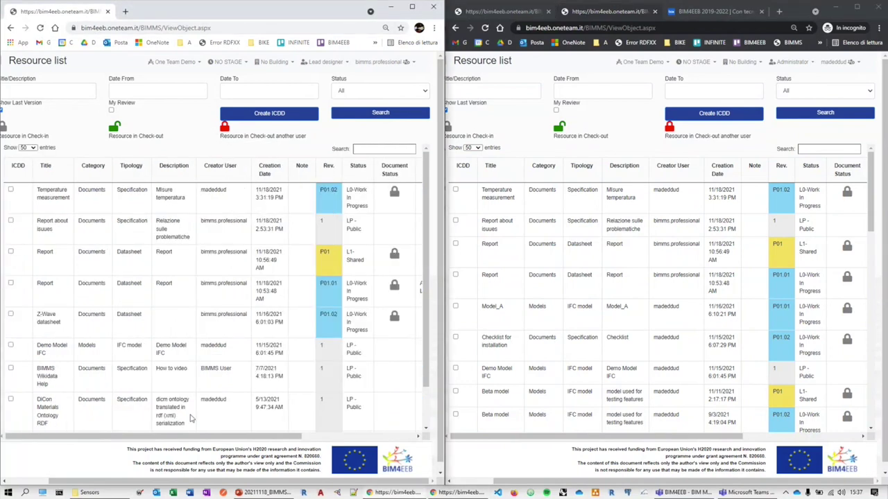
left_click_drag(197, 437, 294, 439)
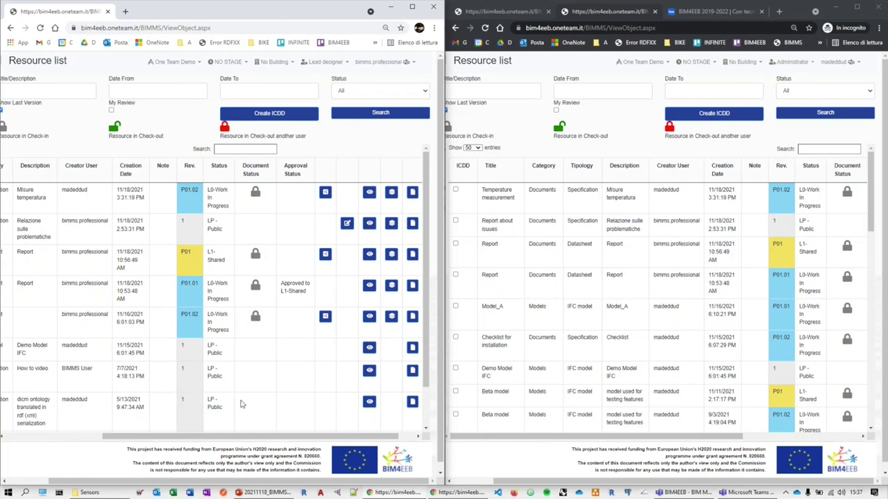
left_click_drag(252, 436, 294, 437)
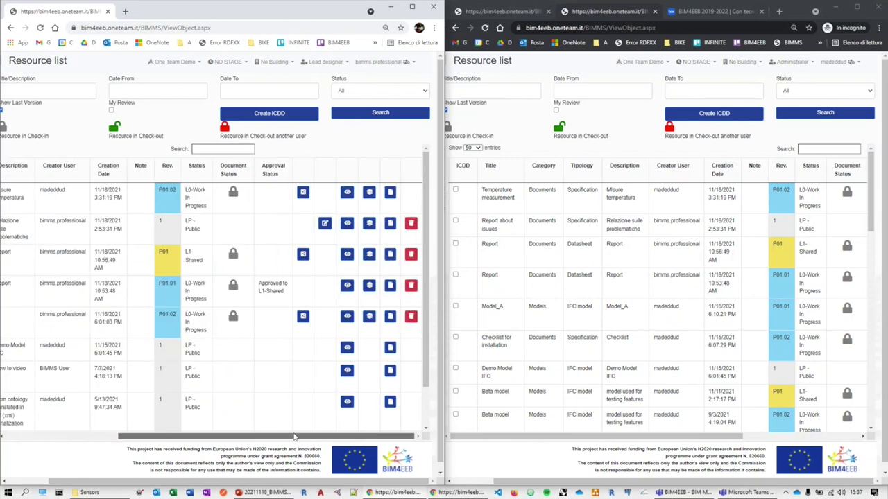
Review Temperature measurement's History, highlighting the P01.02 check-in and MODIFY RESOURCE entries
left_click(369, 192)
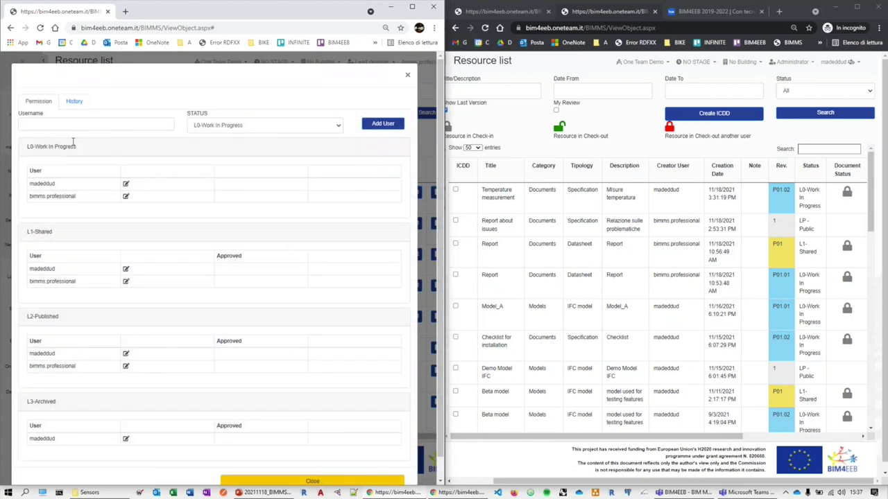
left_click(76, 105)
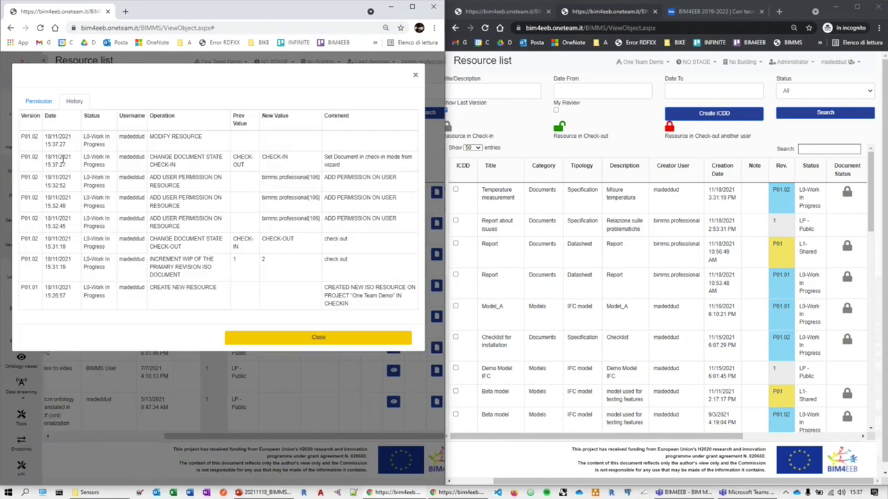
left_click_drag(28, 146, 358, 259)
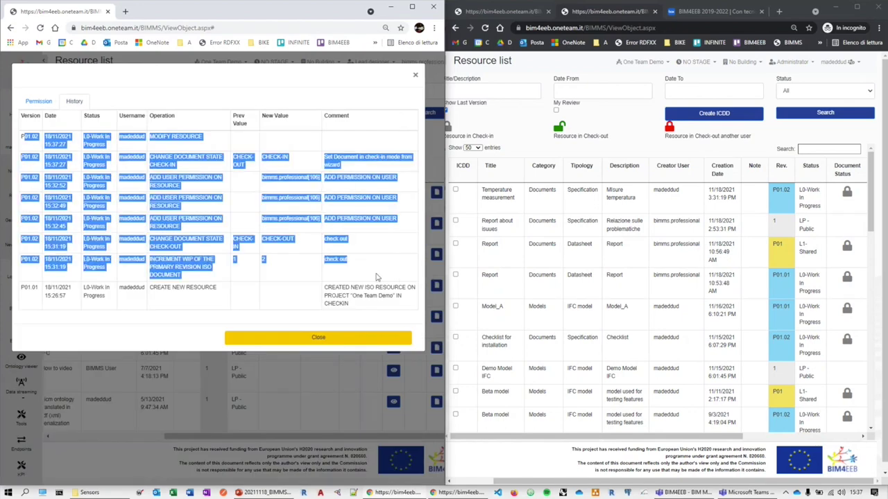
left_click(46, 144)
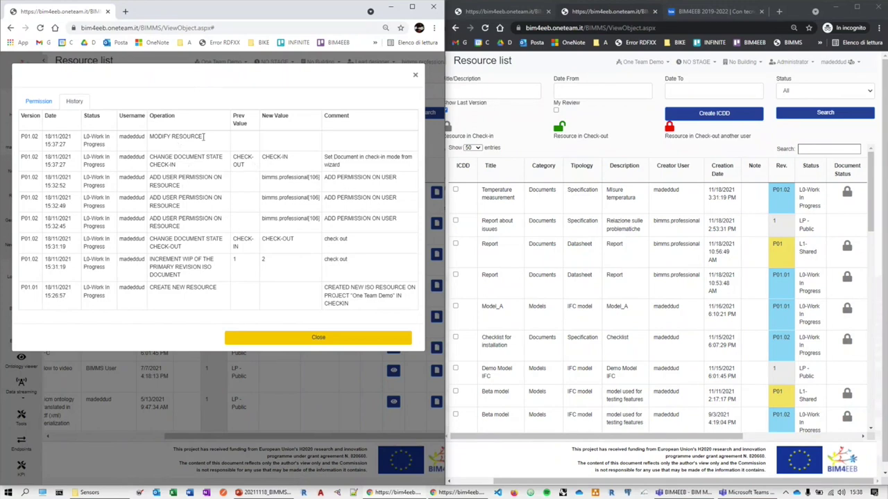
left_click_drag(202, 137, 80, 141)
left_click_drag(25, 137, 222, 274)
left_click_drag(409, 305, 191, 208)
left_click(190, 208)
left_click(331, 339)
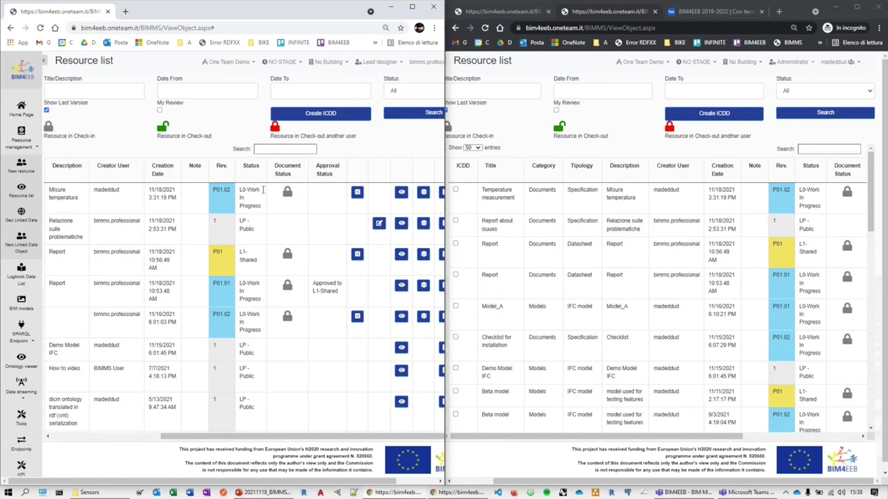
left_click(401, 193)
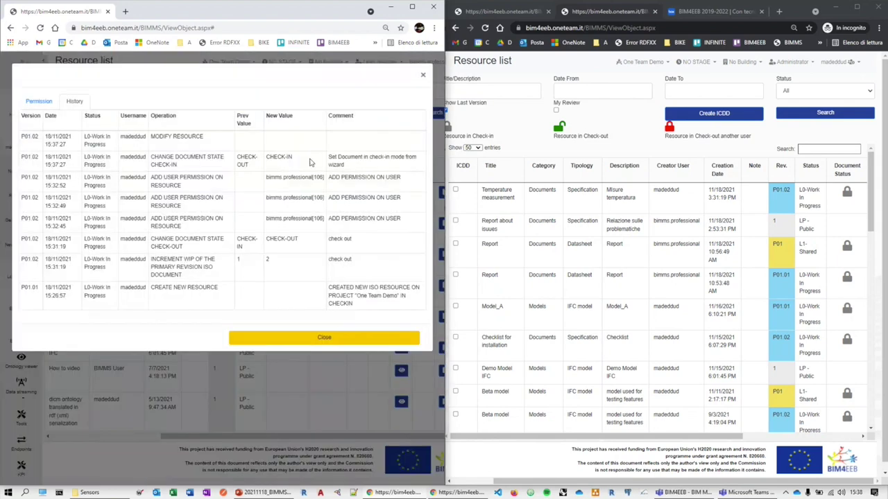
left_click(422, 75)
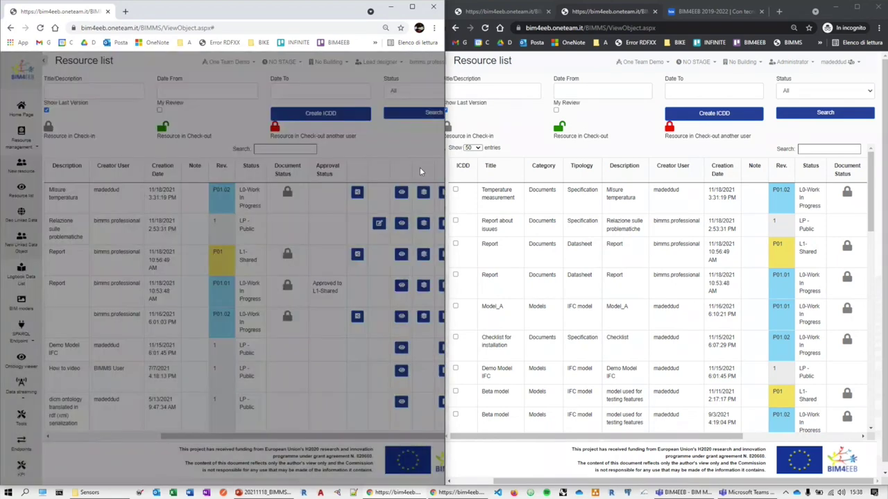
left_click(420, 167)
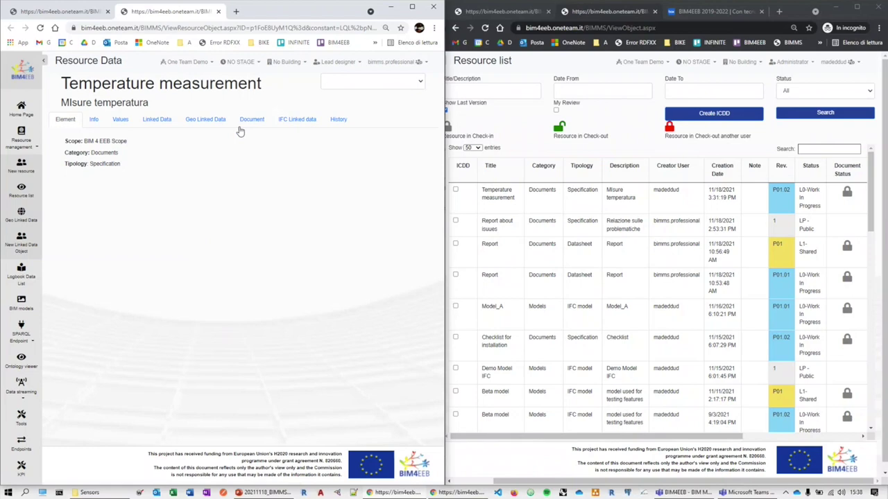
left_click(337, 121)
left_click(254, 121)
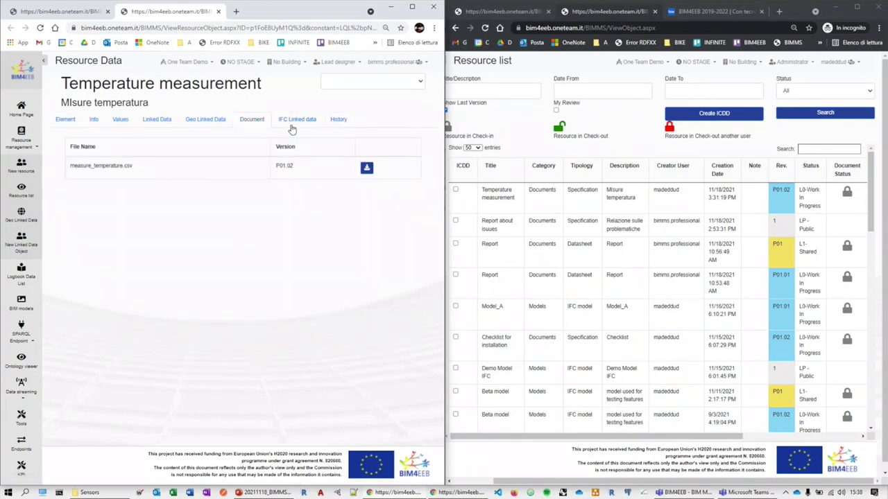
left_click(334, 120)
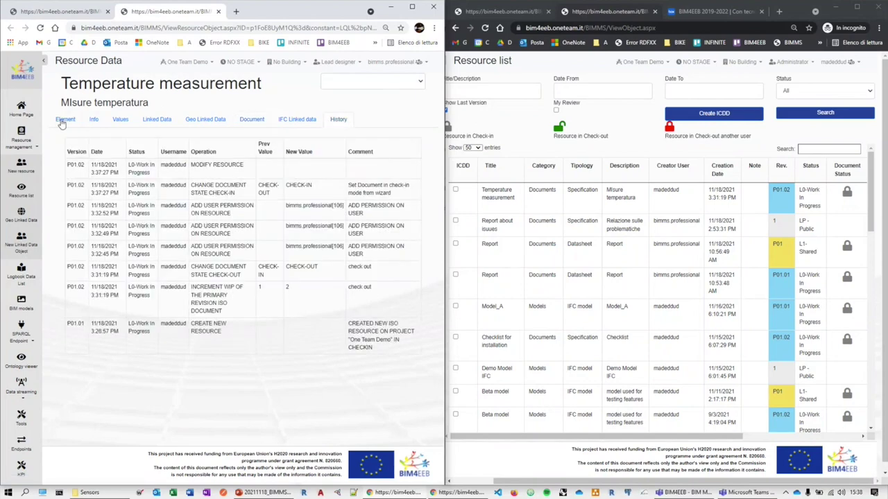
left_click(22, 170)
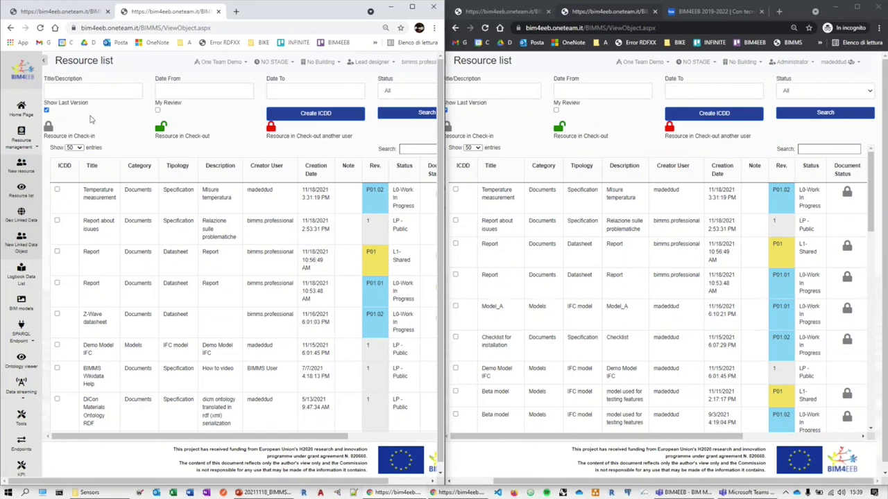
Uncheck Show Last Version, search, and sort by Creation Date newest-first
left_click(46, 111)
left_click_drag(54, 103, 88, 102)
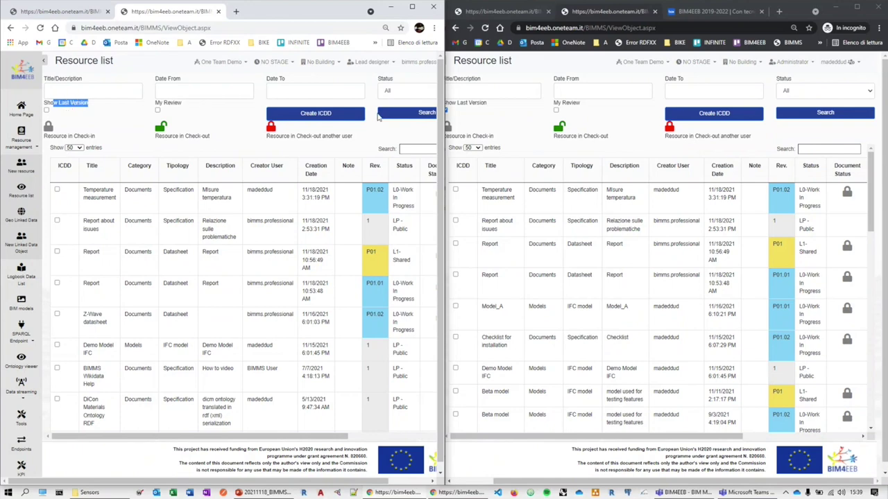
left_click(380, 115)
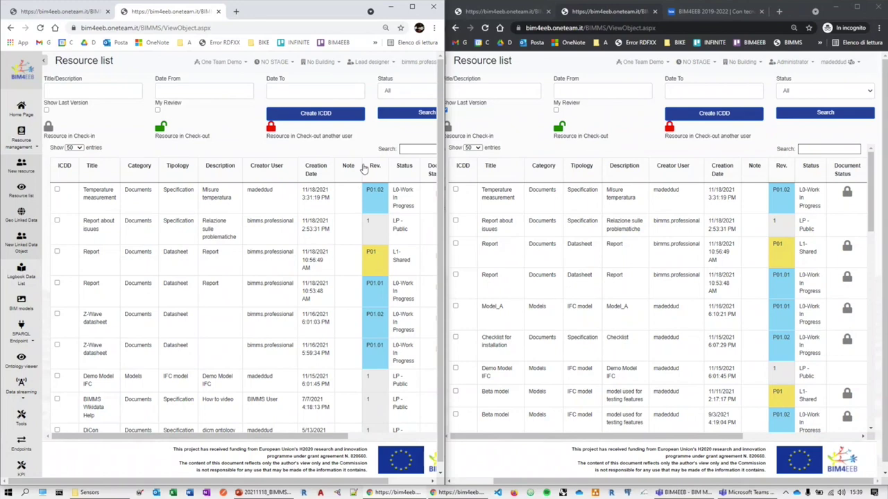
left_click(310, 173)
left_click(310, 174)
Maximize the administrator's window and refresh its list to show all versions
left_click(774, 26)
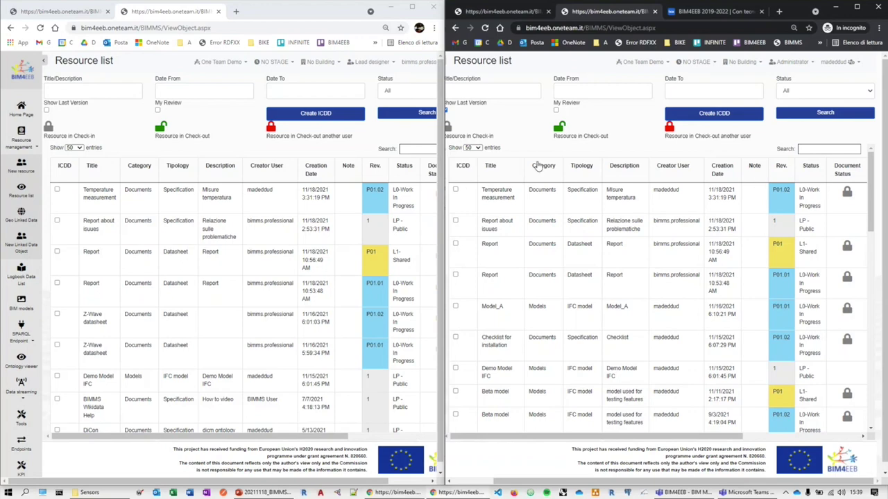
left_click(859, 6)
left_click(740, 110)
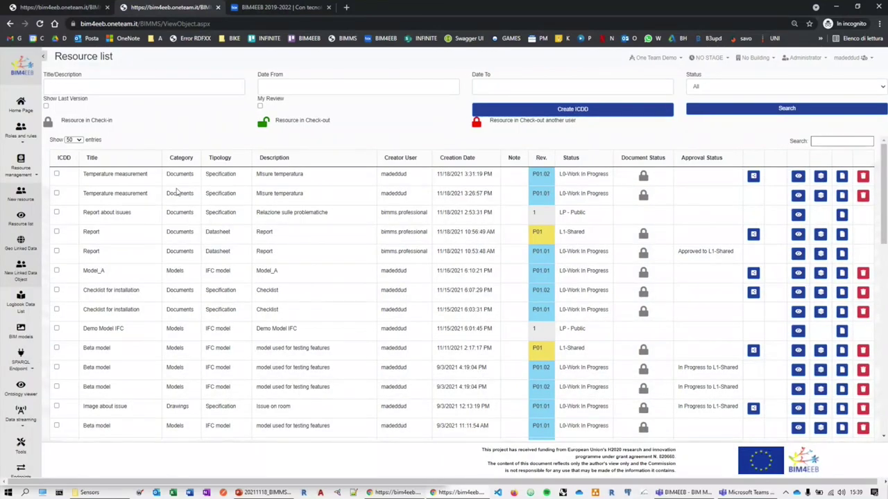
Compare the P01.01 and P01.02 rows and download measure_temperature.csv from P01.01
left_click_drag(89, 194, 630, 182)
left_click(577, 195)
double_click(538, 175)
left_click(841, 197)
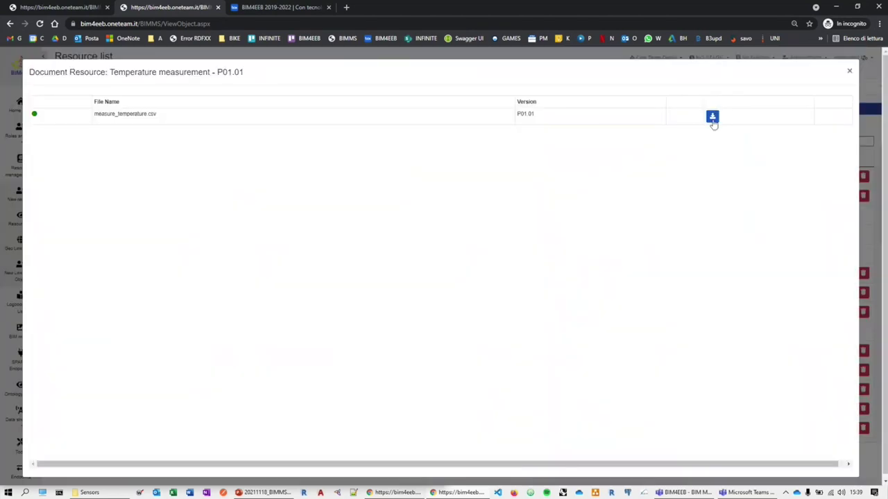
left_click(713, 116)
left_click(850, 72)
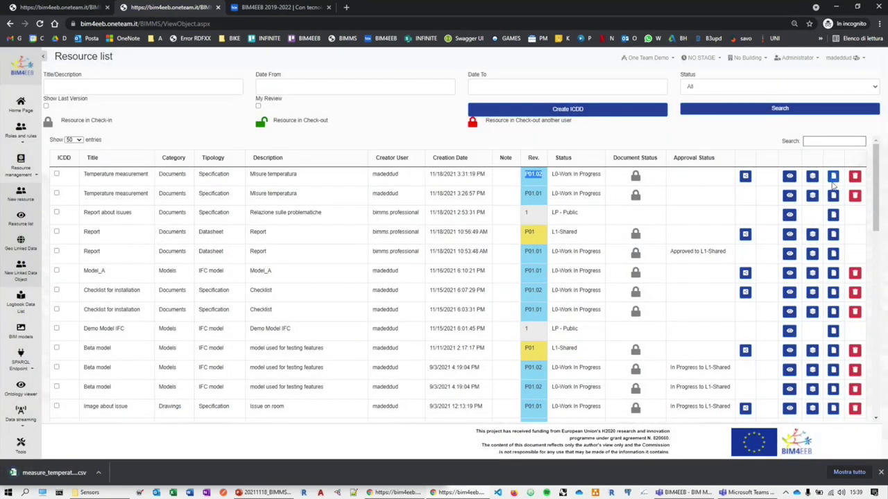
Download measure_temperature.csv from the P01.02 revision and open the downloaded copy
left_click(833, 177)
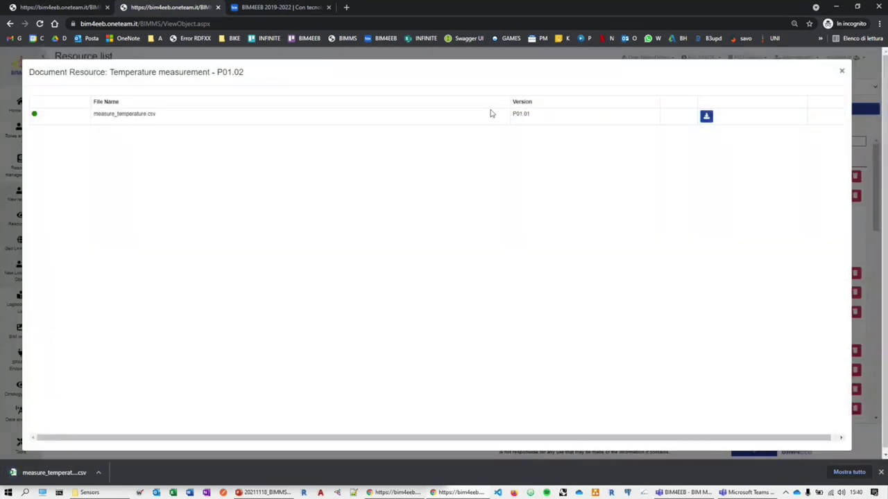
left_click(707, 118)
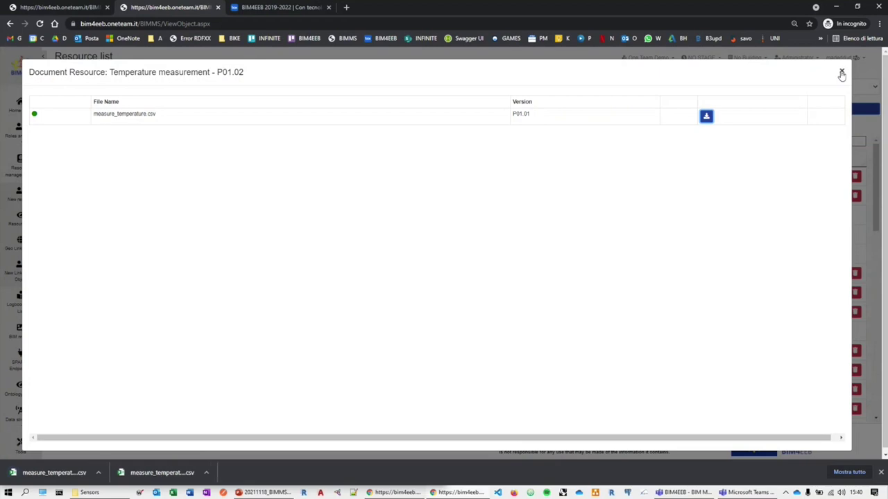
left_click(842, 71)
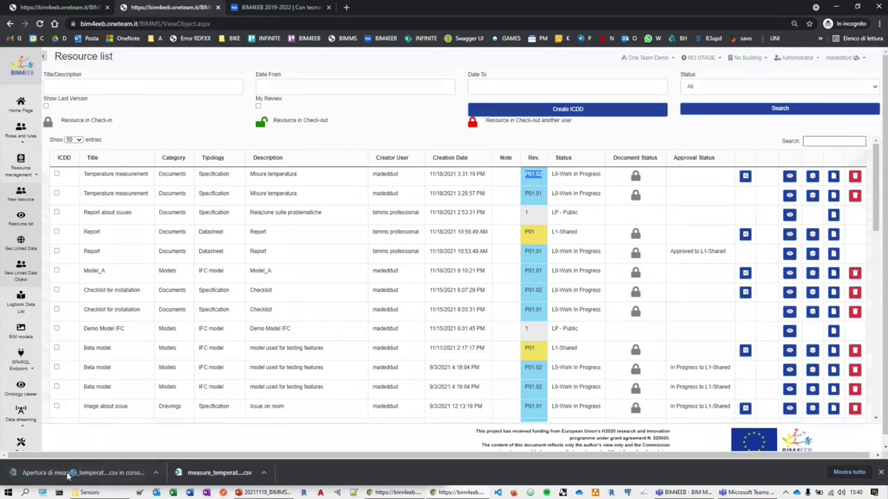
left_click(65, 473)
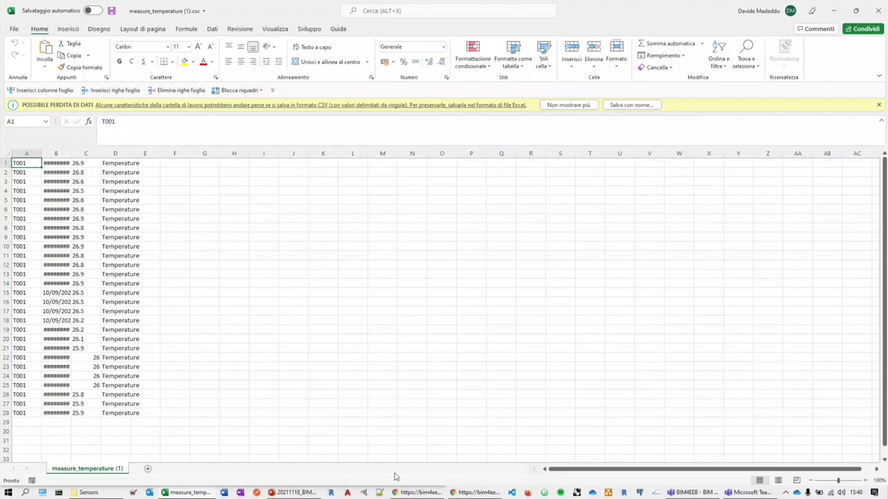
Inspect the 28 T001 readings in measure_temperature (1).csv, close it, and return to BIMMS
key("alt+Tab")
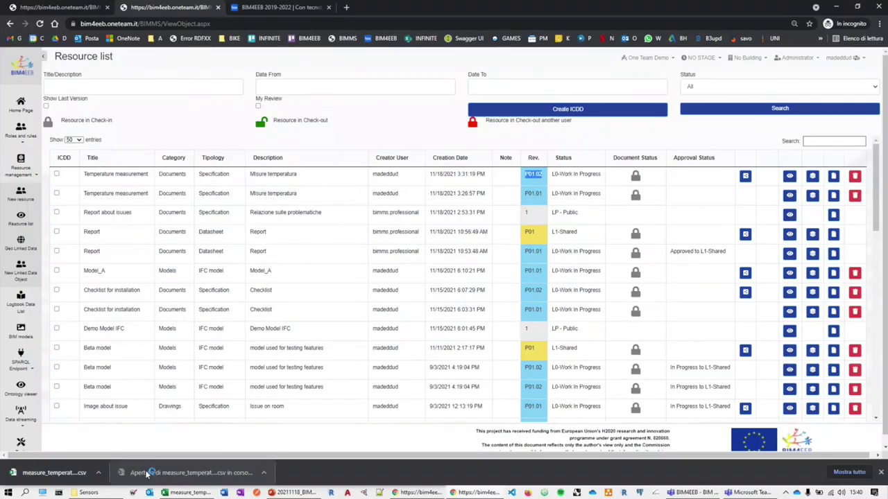
key("alt+Tab")
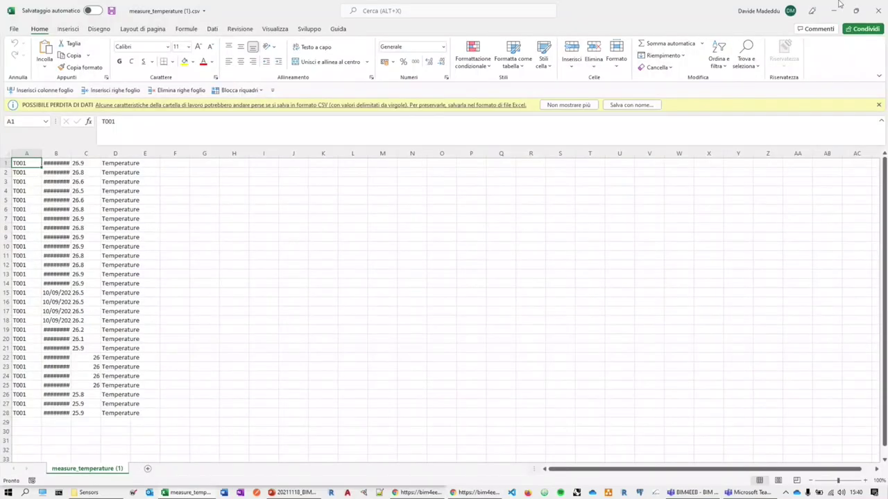
left_click(878, 13)
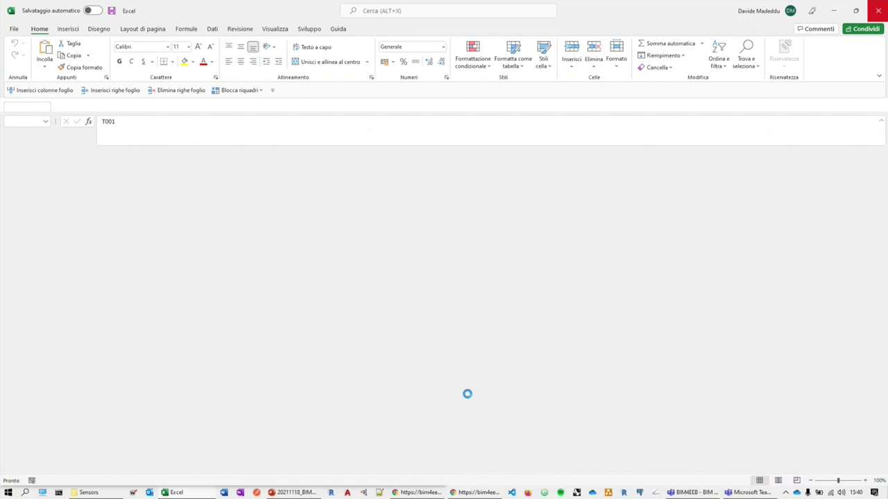
key("alt+Tab")
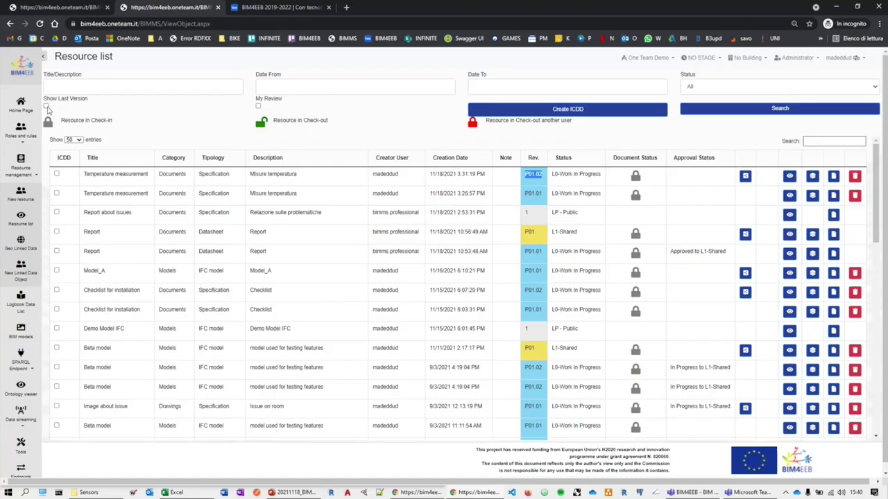
List only latest versions in the lead designer's maximized window and open Temperature measurement's Status dialog
left_click(737, 112)
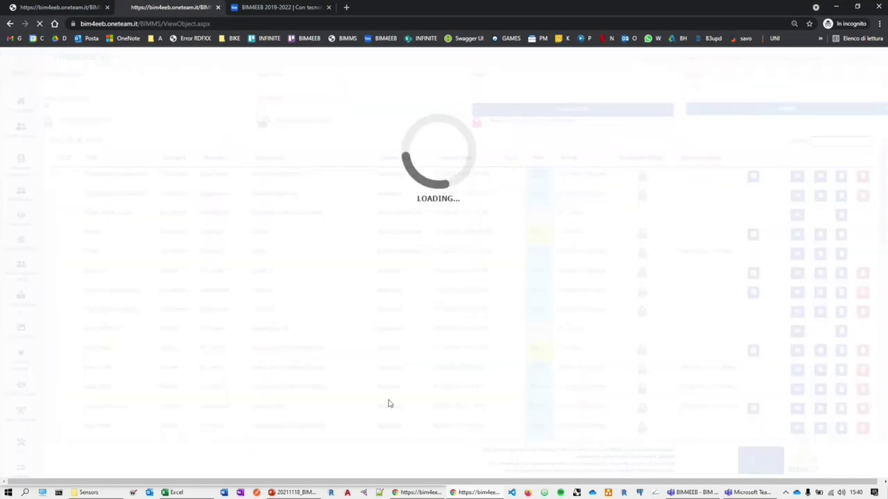
key("alt+Tab")
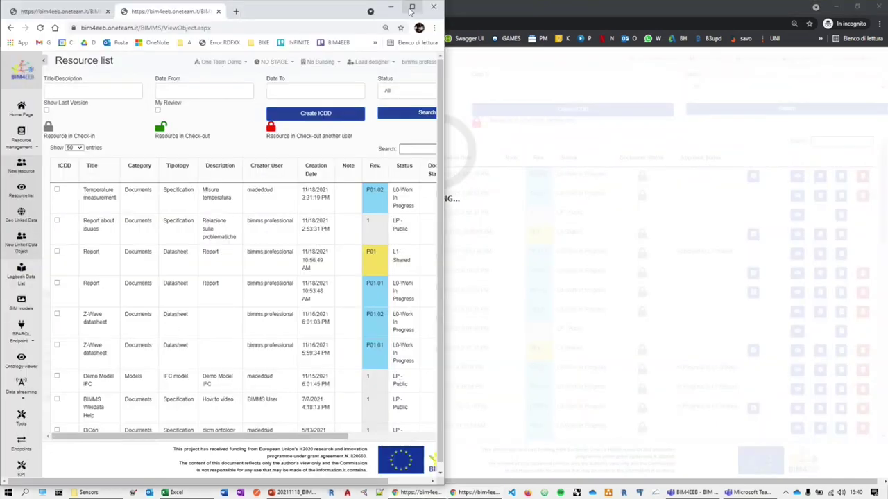
key("super+Up")
left_click(46, 105)
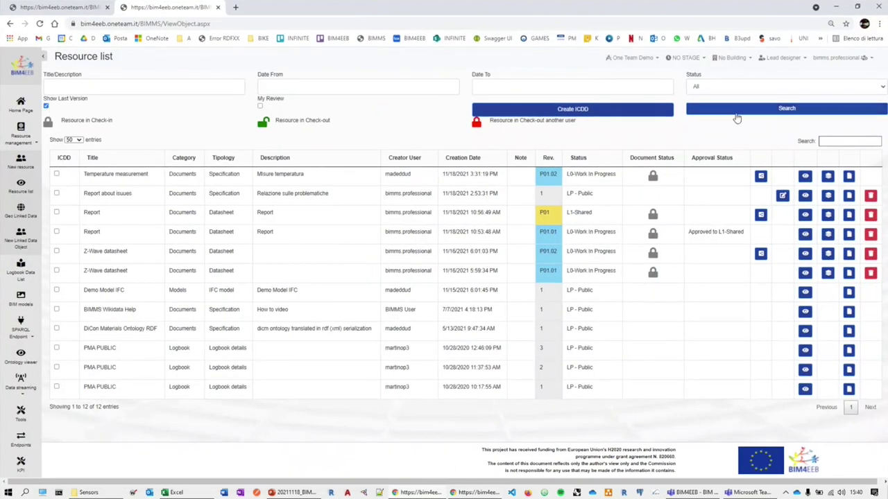
left_click(737, 114)
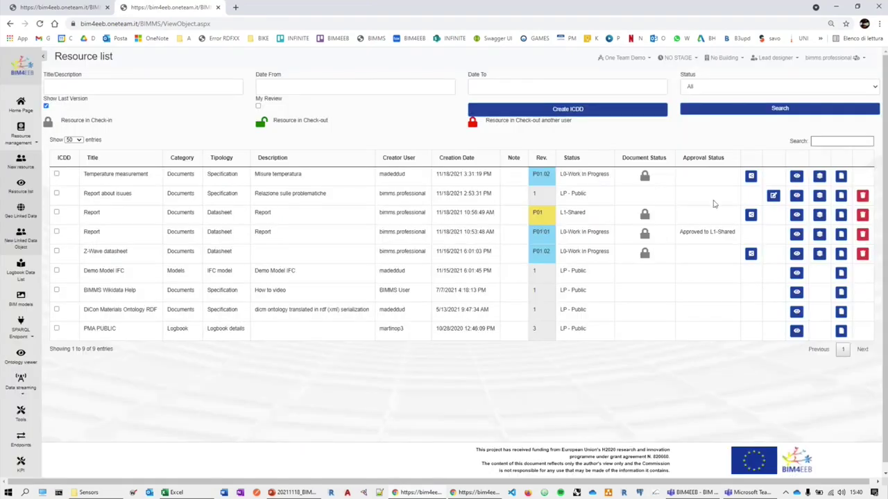
left_click(752, 177)
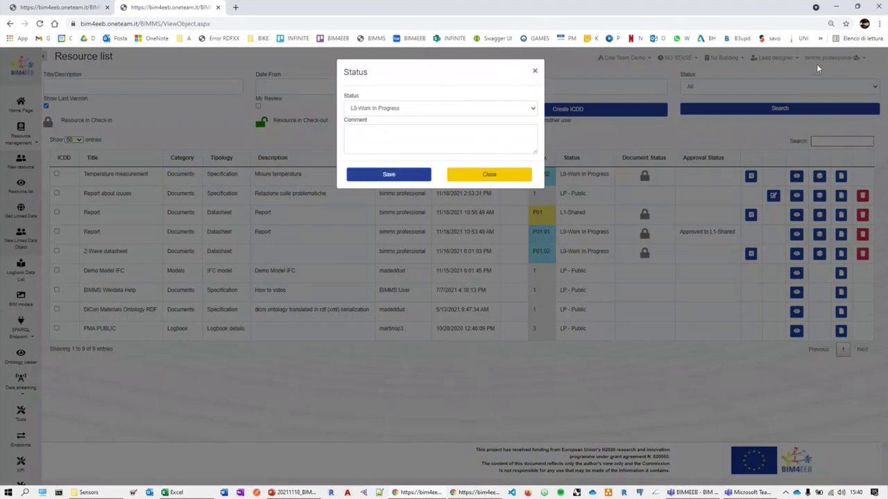
Choose L1-Shared as the new status and tick the approval workflow option
left_click(435, 108)
left_click(410, 128)
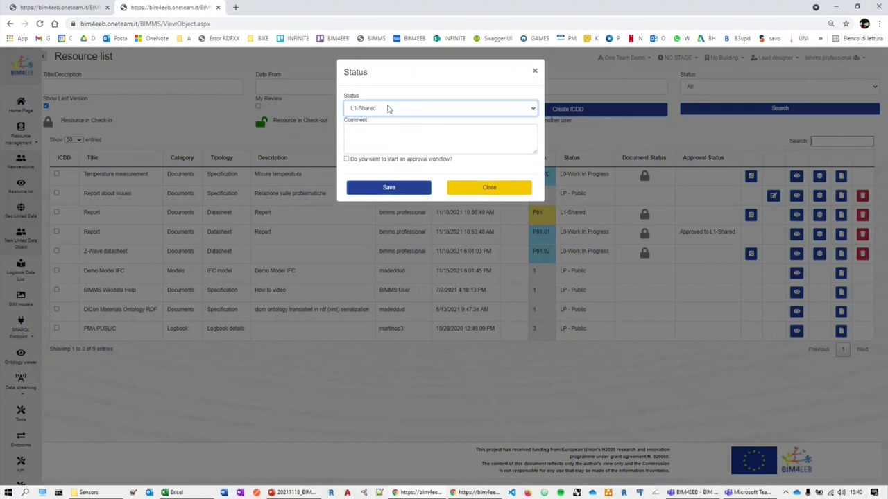
key("alt+Tab")
key("alt+Tab")
key("alt+Tab")
key("alt+Tab")
scroll(587, 183, "down", 2)
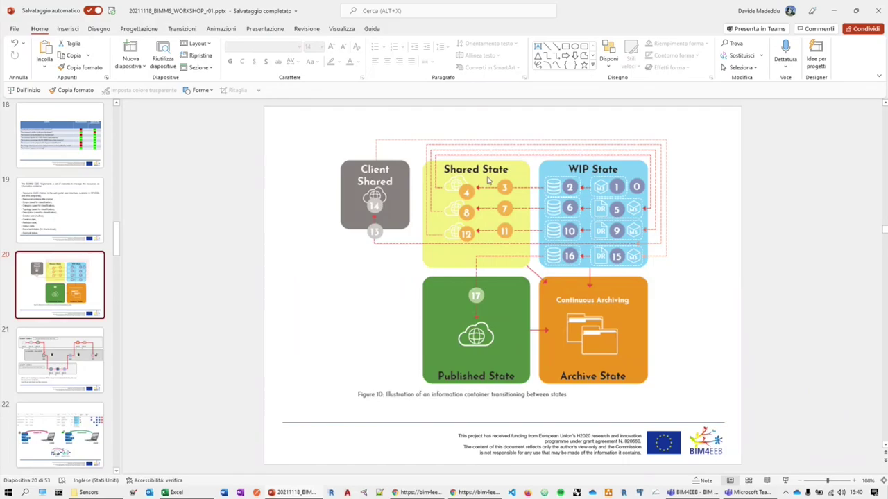
key("alt+Tab")
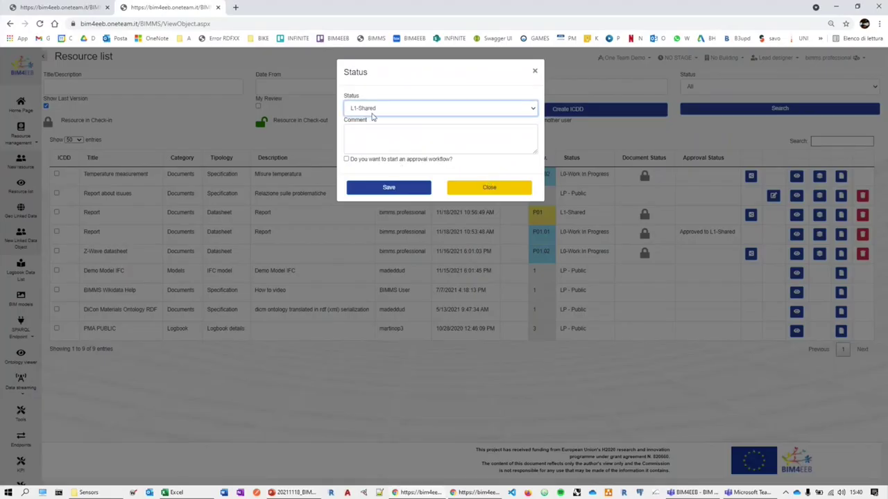
left_click(346, 159)
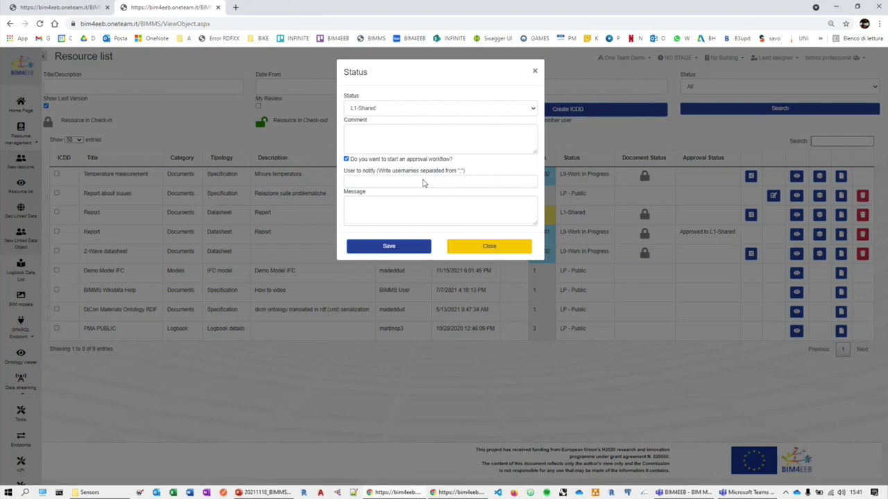
Enter the reviewer's username, message 'Verificare il contenuto \Verify the contents' and comment 'change to L'
left_click(426, 184)
left_click(421, 208)
type("Verificare il contenuto \\\\")
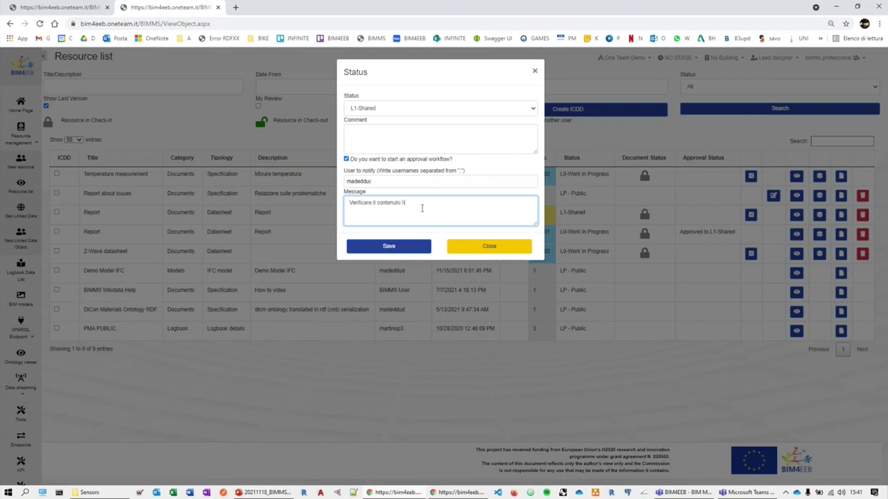
type("Verify the contents")
left_click(436, 138)
type("c")
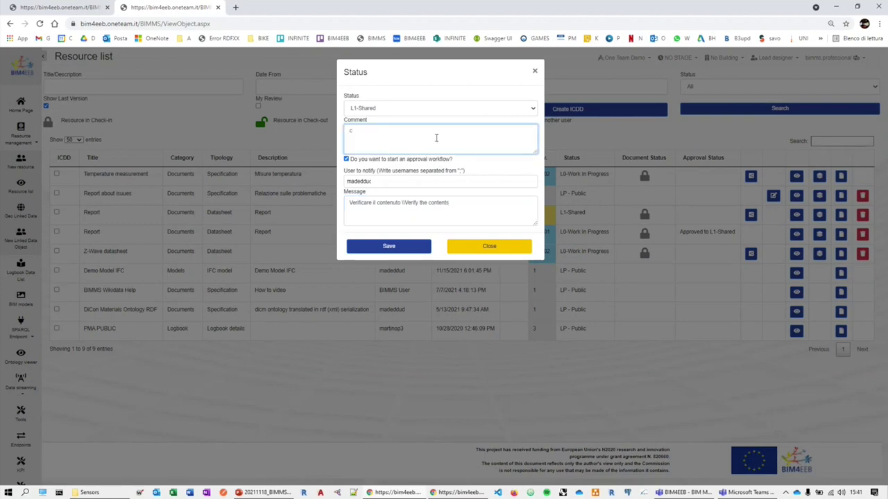
type("hange to L")
key("alt+Tab")
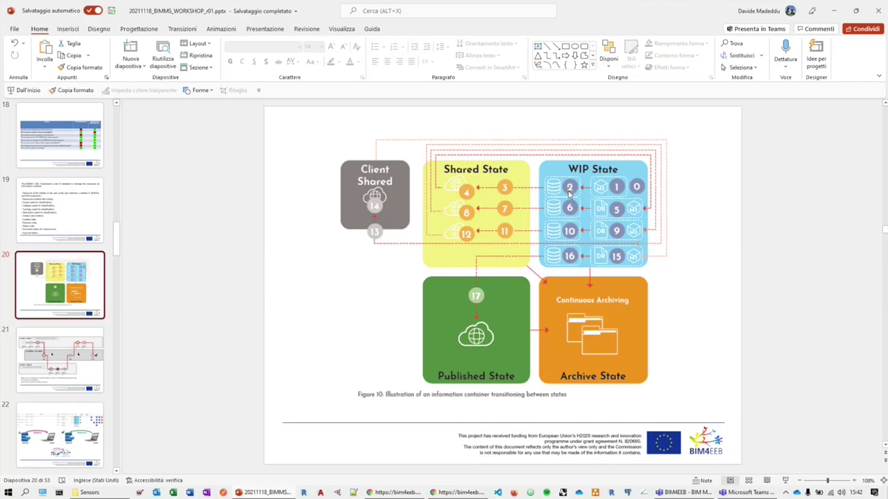
Return from the state-transition slide to the BIMMS Status dialog
key("alt+Tab")
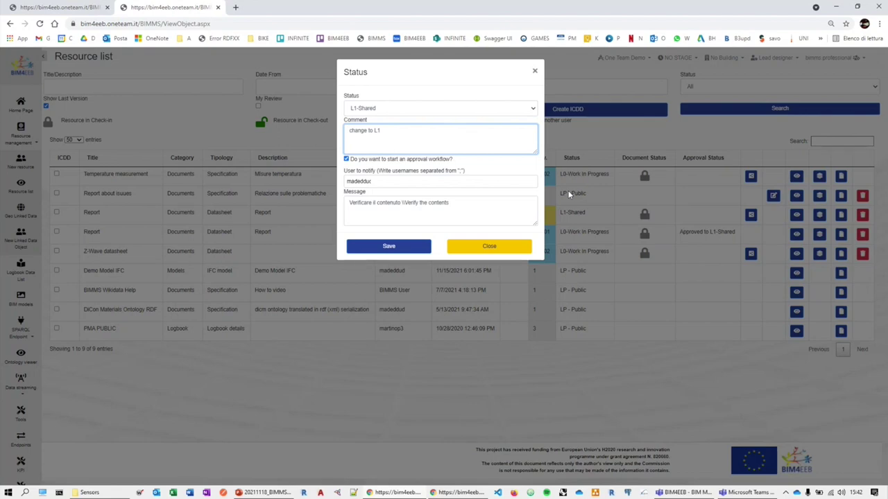
Abandon the unsaved L1-Shared status change and close the duplicate resource list tab
left_click(402, 249)
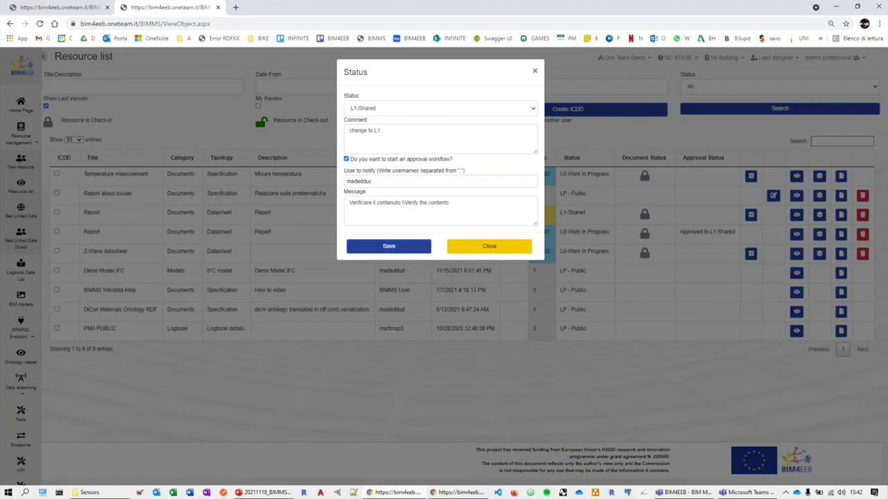
key("alt+Tab")
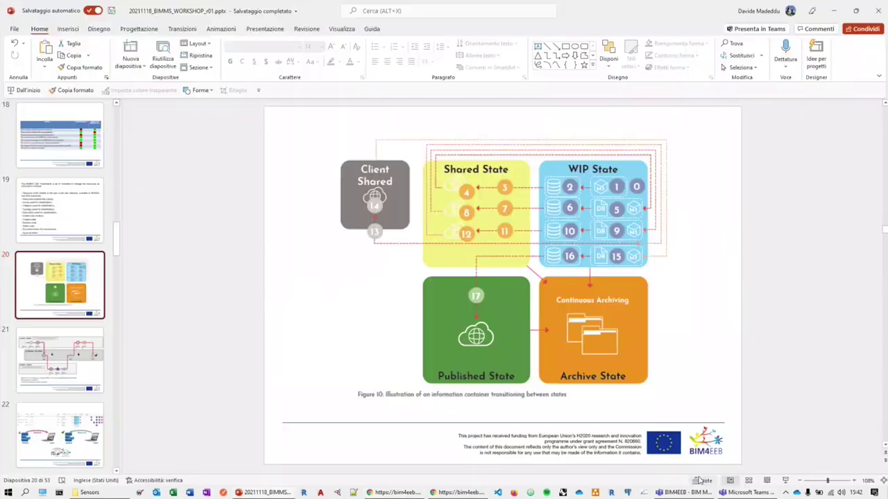
key("alt+Tab")
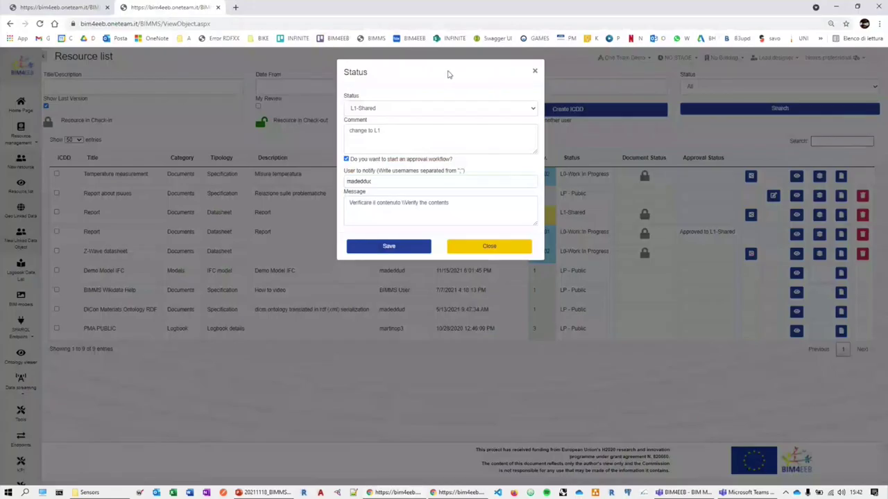
left_click(68, 6)
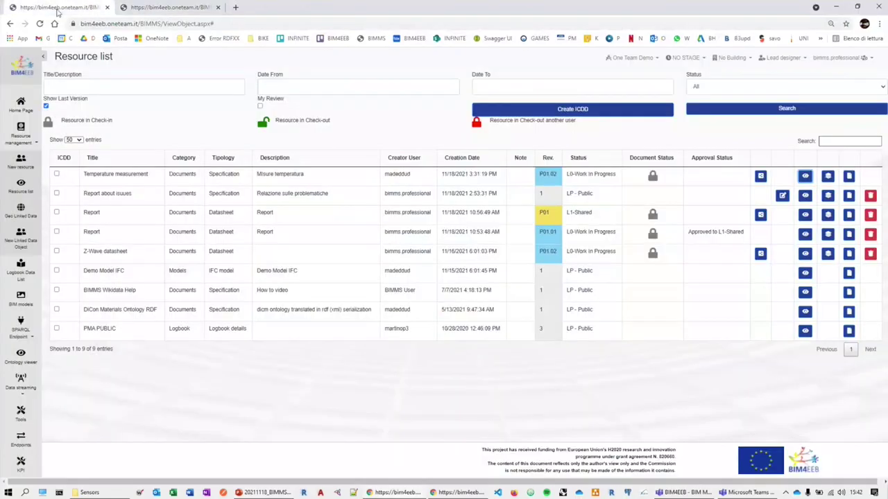
left_click(160, 8)
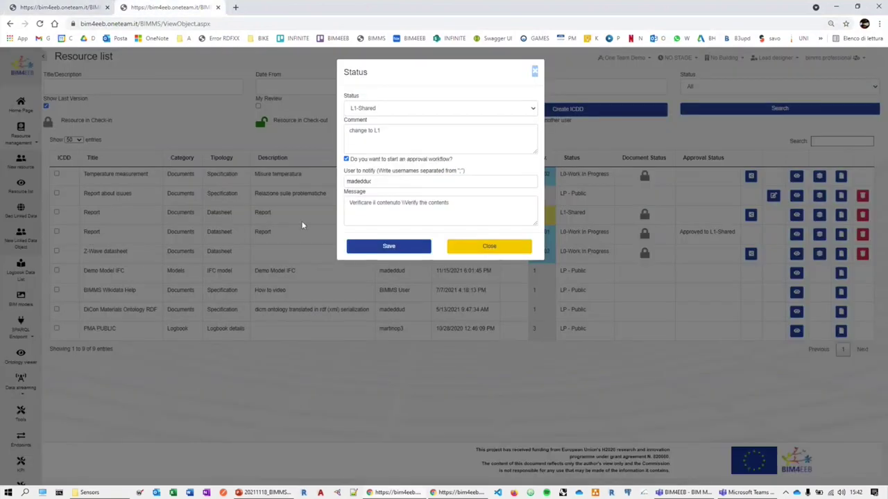
left_click(475, 250)
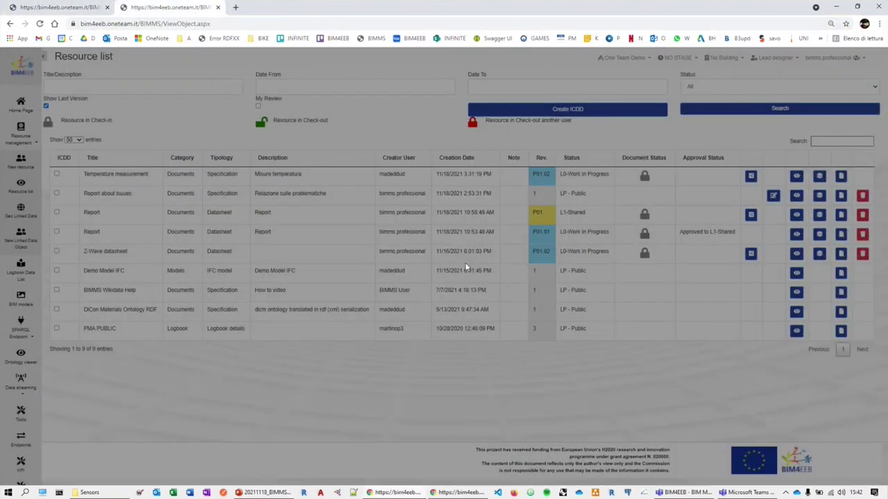
left_click(217, 7)
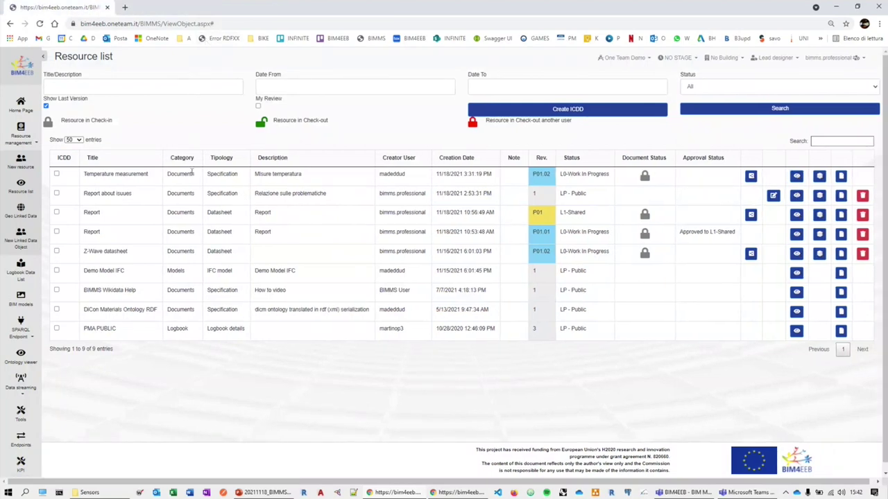
For Temperature measurement, choose L1-Shared, comment 'L1' and tick the approval workflow
left_click(751, 176)
left_click(403, 111)
left_click(384, 128)
left_click(403, 142)
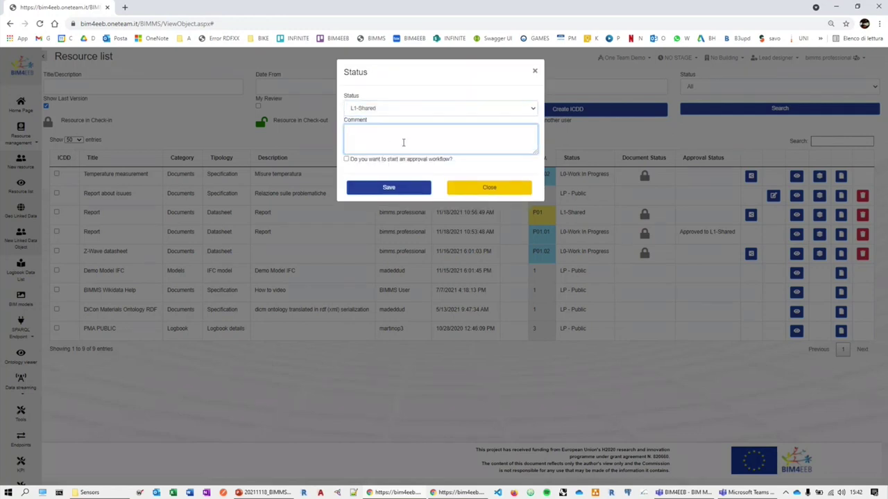
type("L1")
left_click(349, 175)
left_click(346, 159)
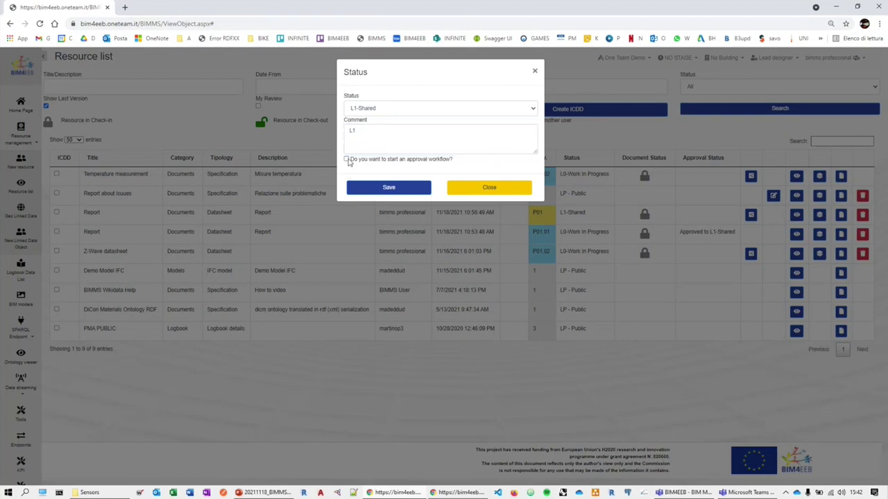
Enter the reviewer's username to notify and the message 'Check the conte'
left_click(367, 181)
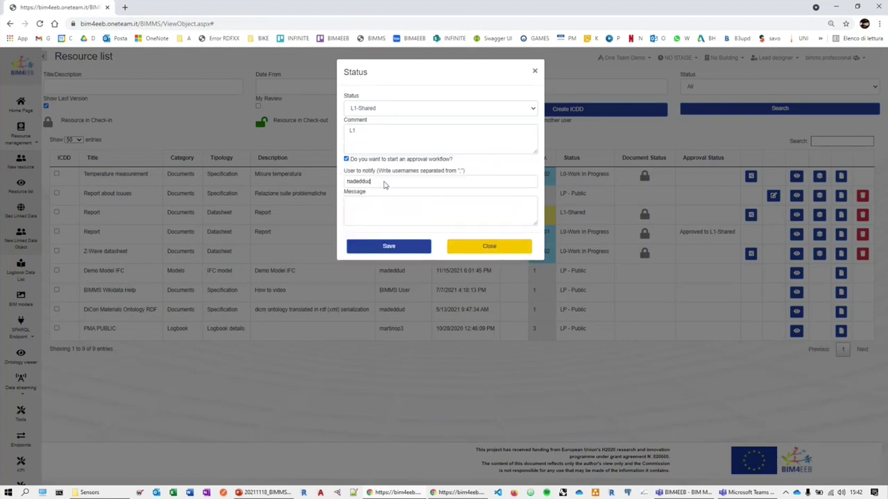
key("Tab")
type("Check the conte")
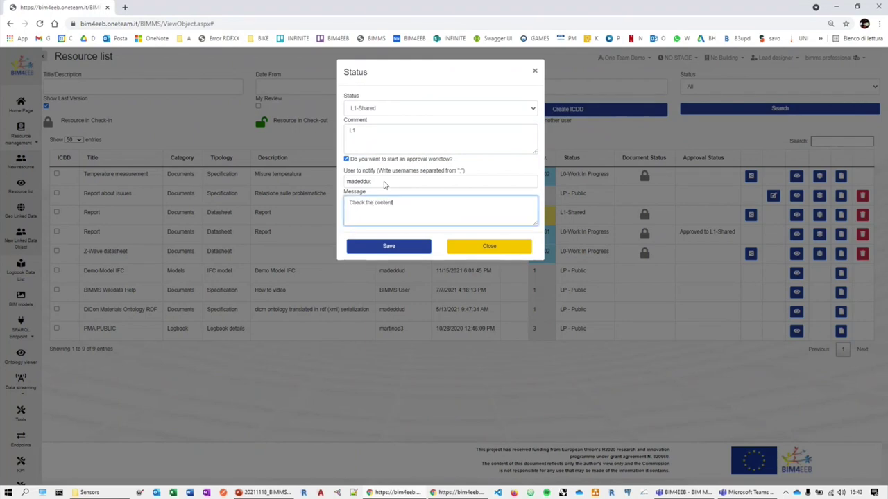
left_click(405, 250)
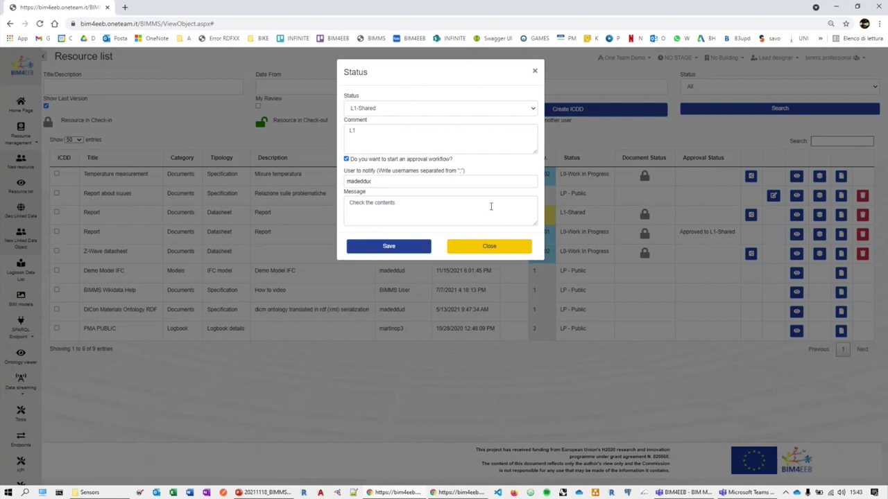
Confirm the reviewer as recipient and save the status change request
left_click(389, 495)
left_click(390, 493)
left_click(396, 494)
left_click(393, 183)
key("Return")
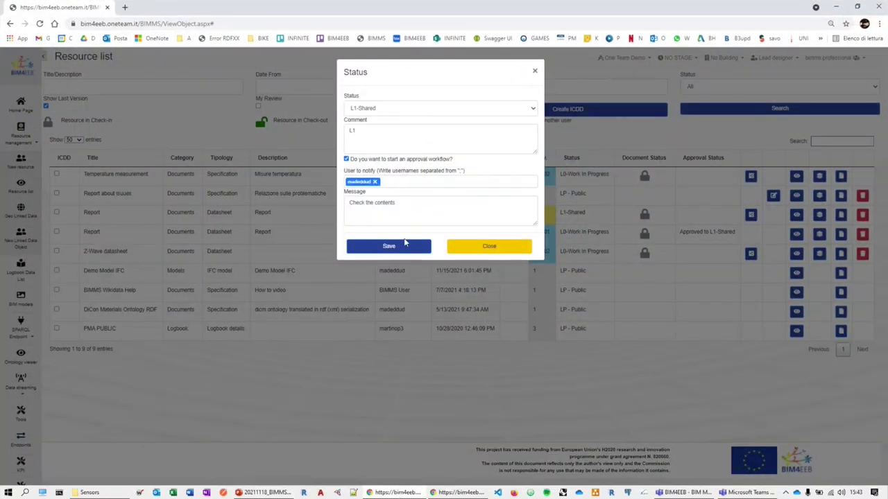
left_click(404, 249)
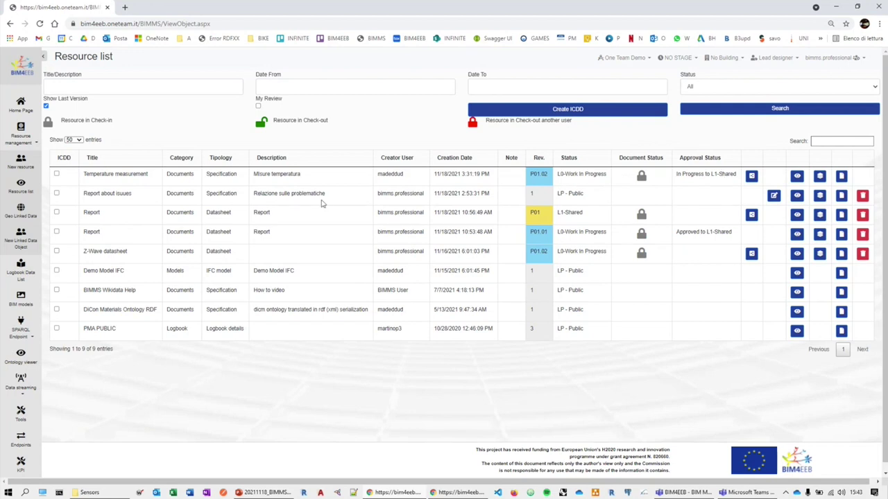
Start Outlook in the background and dismiss all meeting reminders with Elimina tutti
left_click(156, 492)
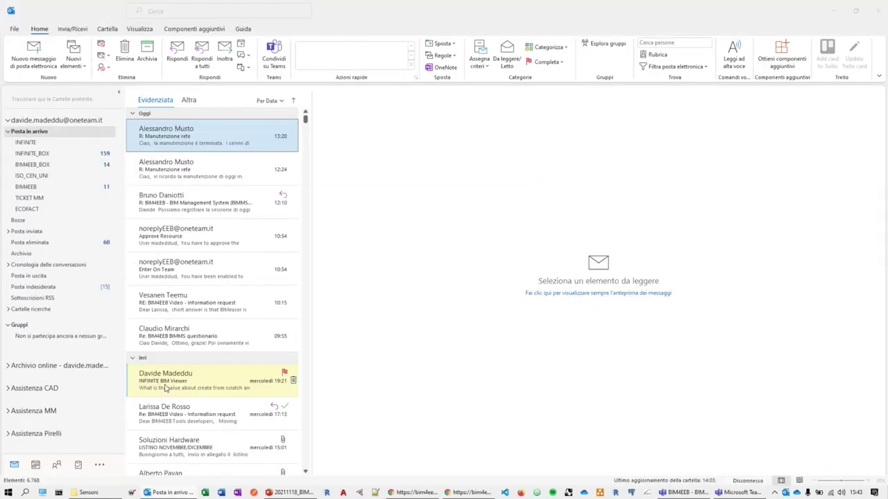
key("alt+Tab")
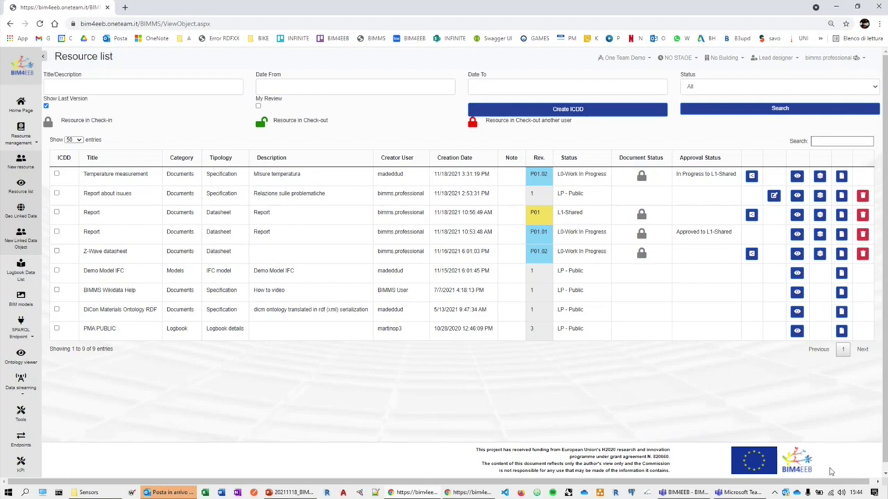
left_click(179, 493)
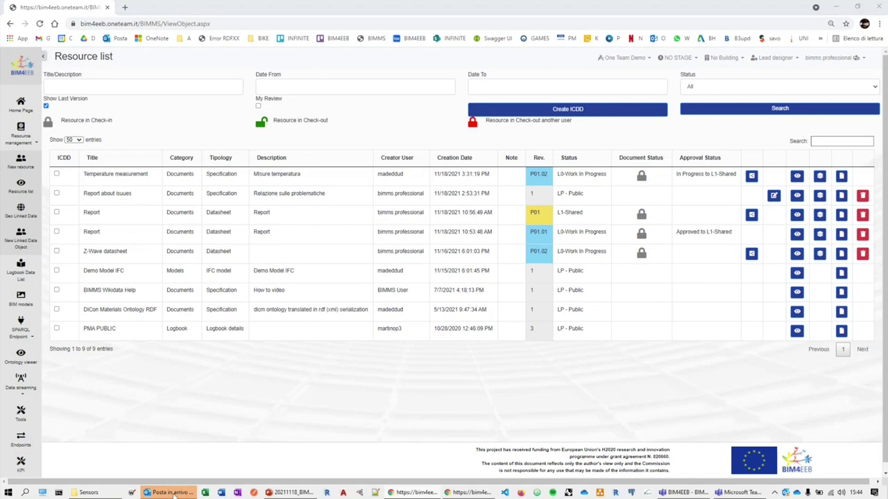
left_click(179, 492)
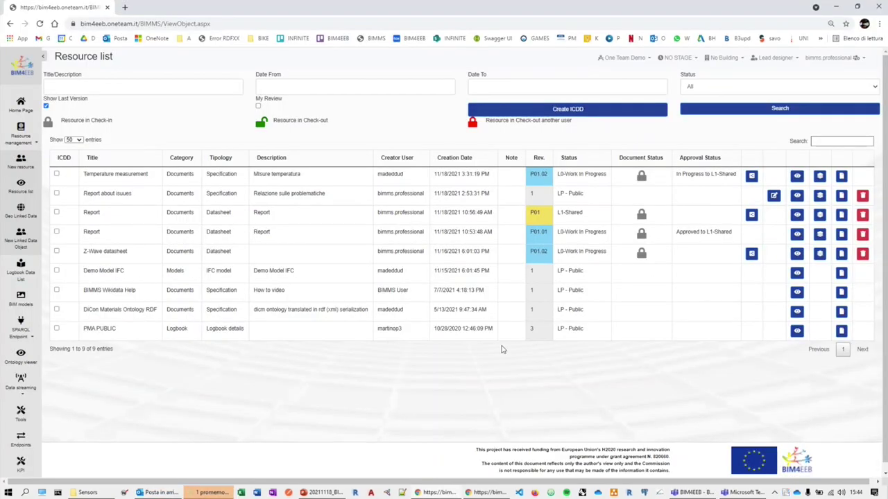
left_click(229, 493)
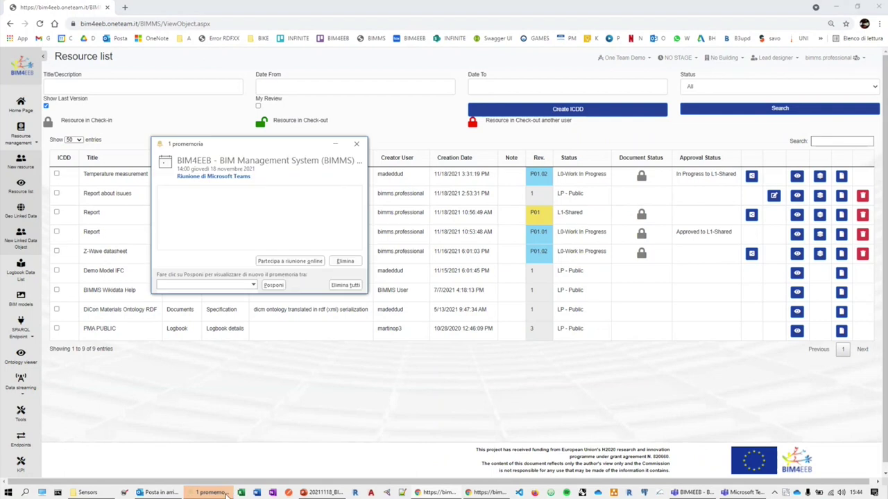
left_click(345, 285)
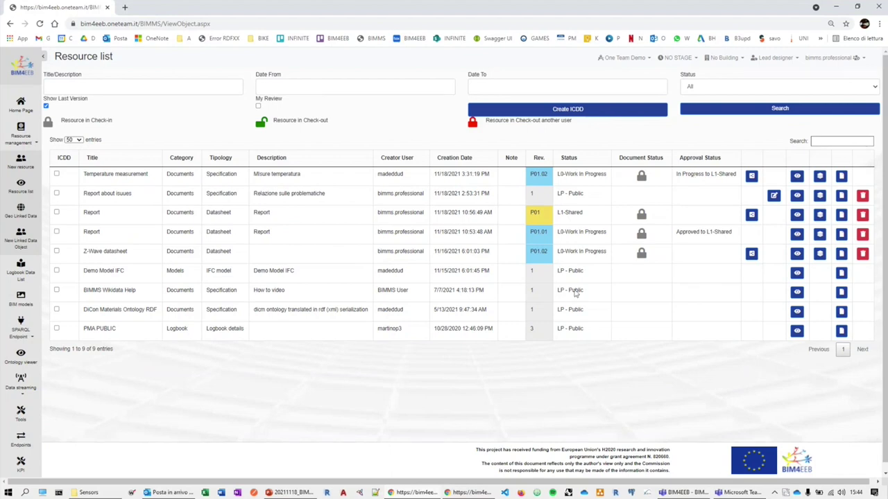
Reload the reviewer's resource list and open Temperature measurement's pending approval
left_click(478, 492)
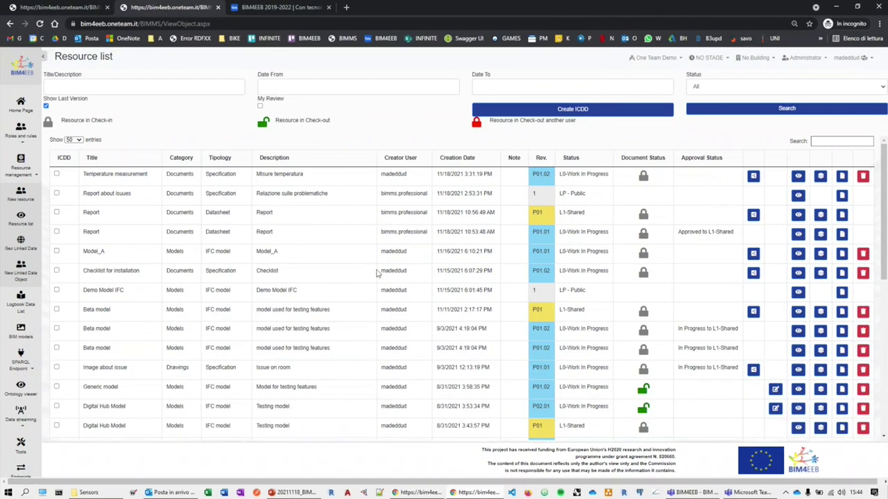
key("F5")
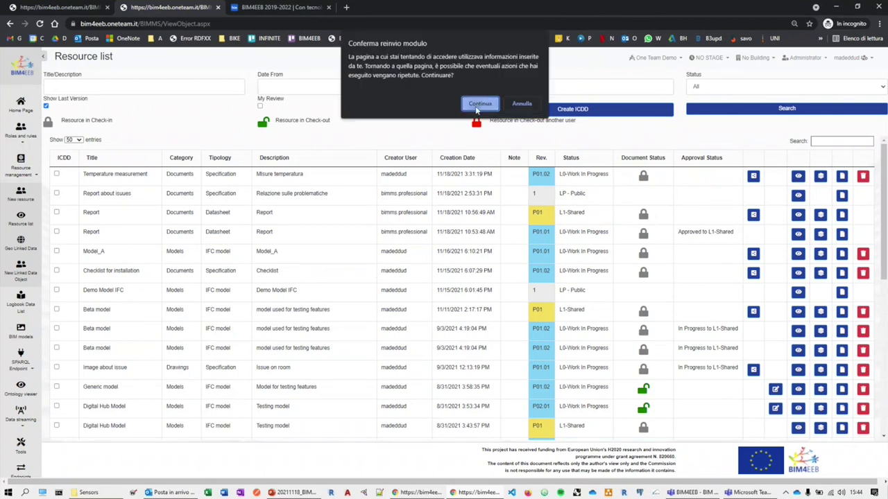
left_click(478, 105)
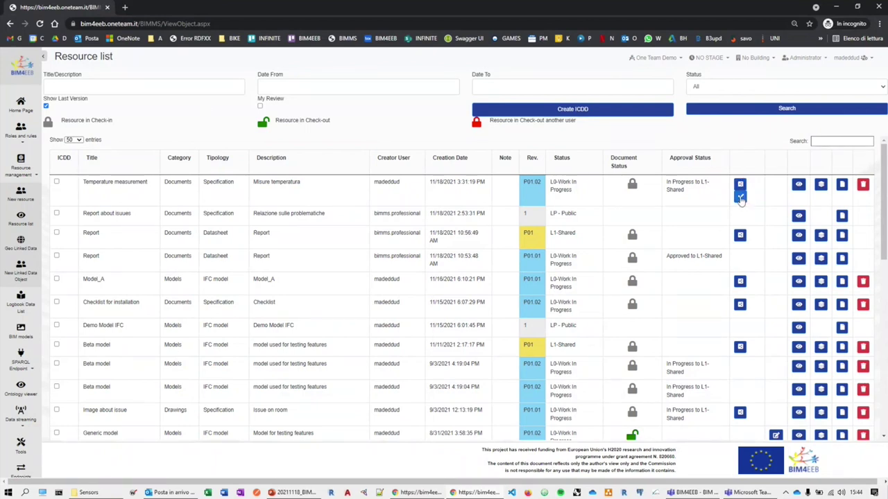
left_click(741, 198)
Open the Approve Resource e-mail in its own maximised window
left_click(182, 494)
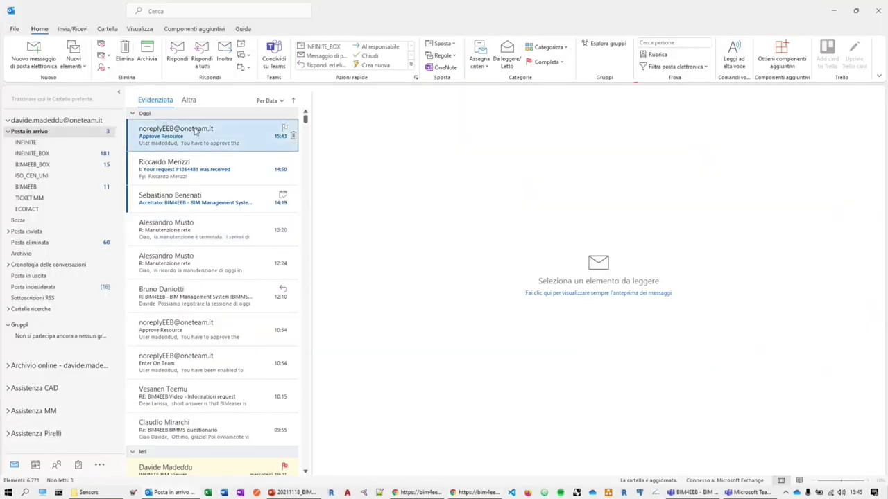
left_click(261, 131)
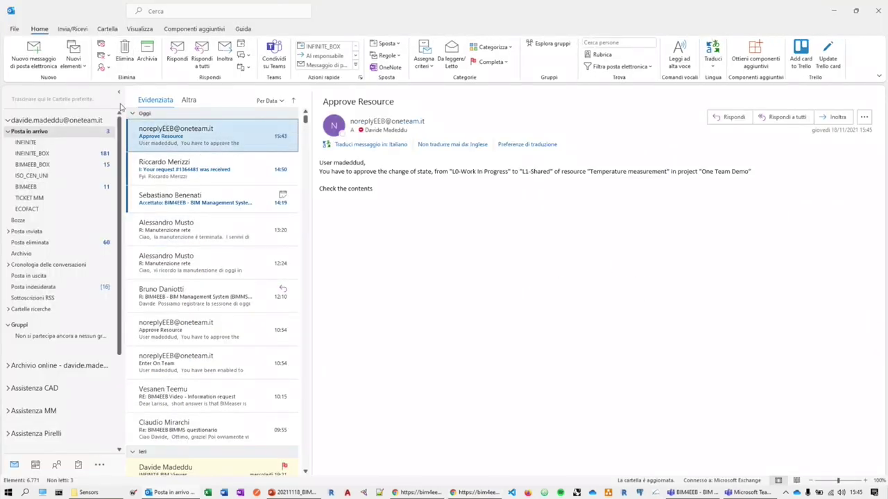
double_click(191, 134)
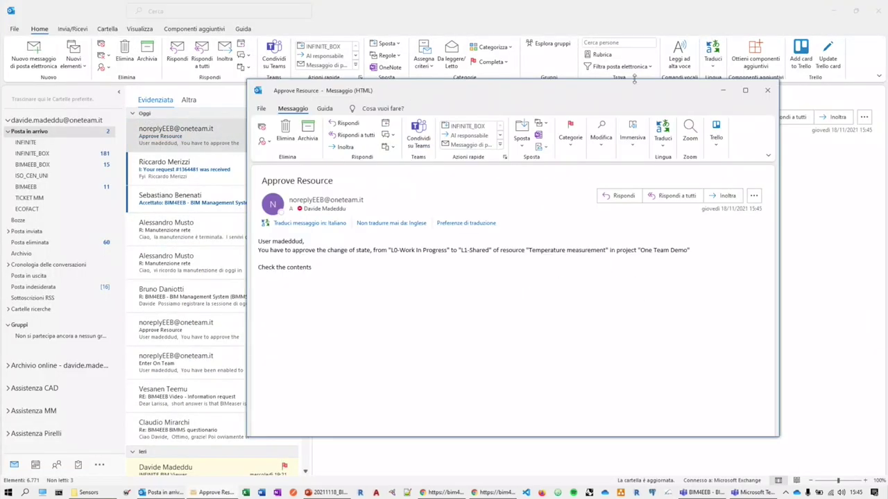
left_click(754, 89)
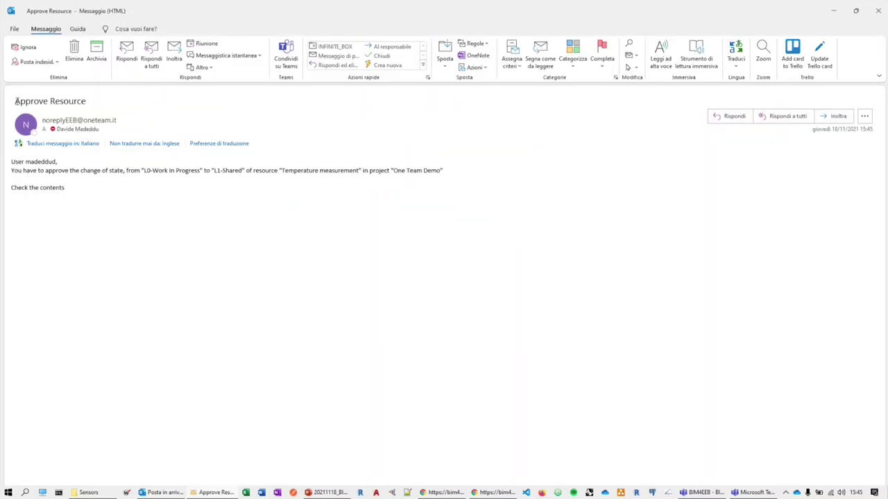
Highlight the subject, approval request, resource and project names, and 'Check the contents' line
left_click_drag(84, 101, 14, 101)
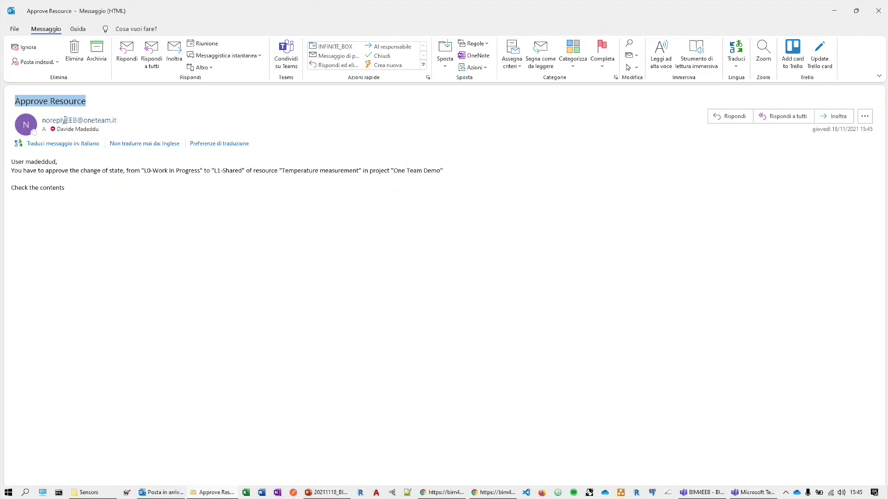
mouse_move(65, 120)
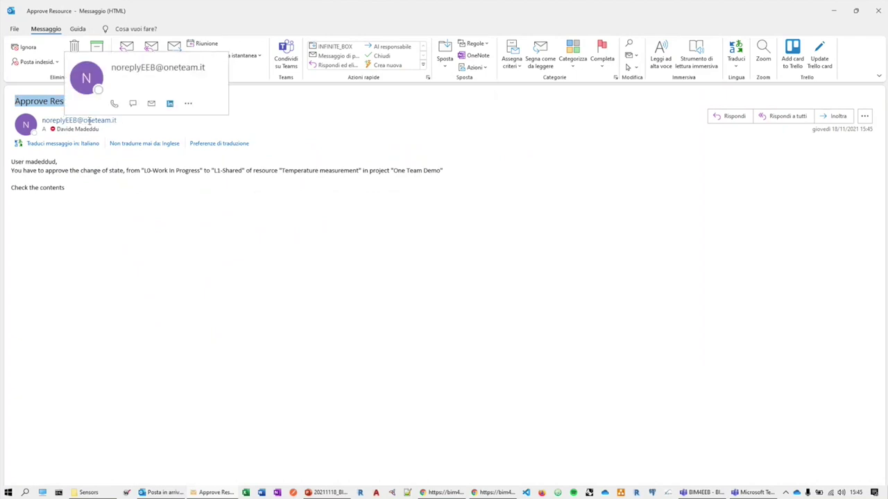
left_click(54, 273)
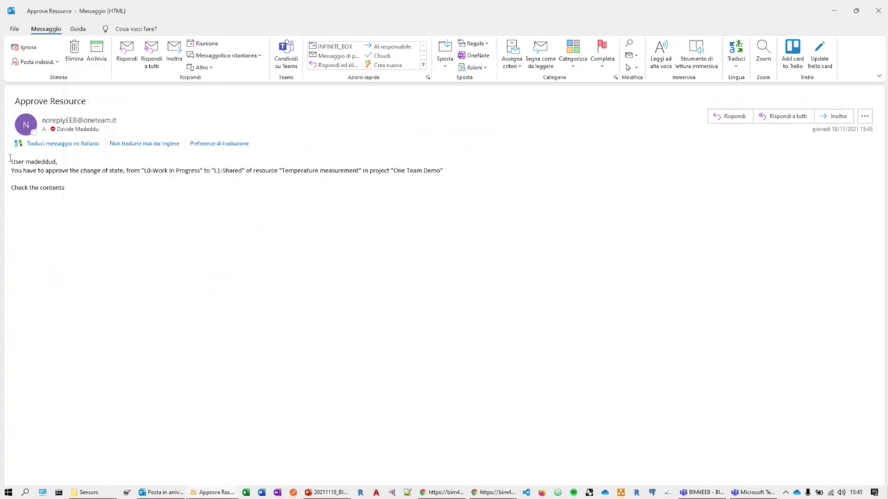
triple_click(52, 161)
left_click(11, 172)
left_click_drag(11, 172, 359, 171)
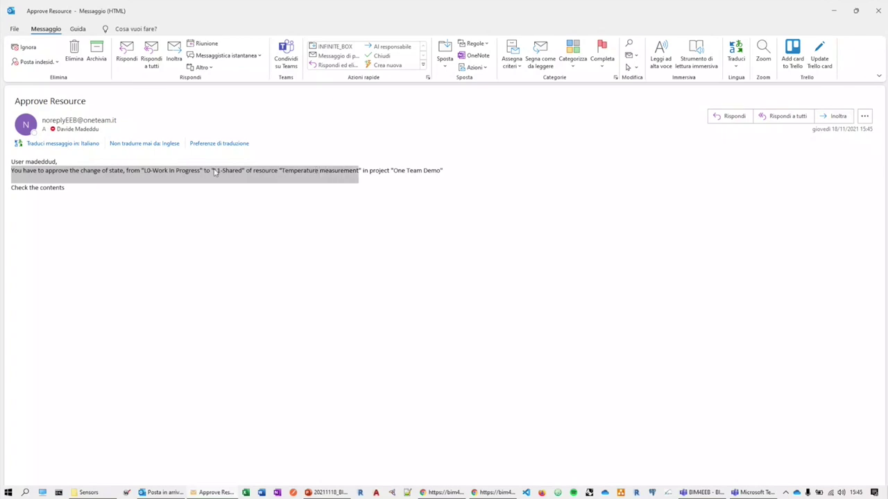
left_click(385, 169)
left_click_drag(282, 171, 406, 174)
left_click(434, 182)
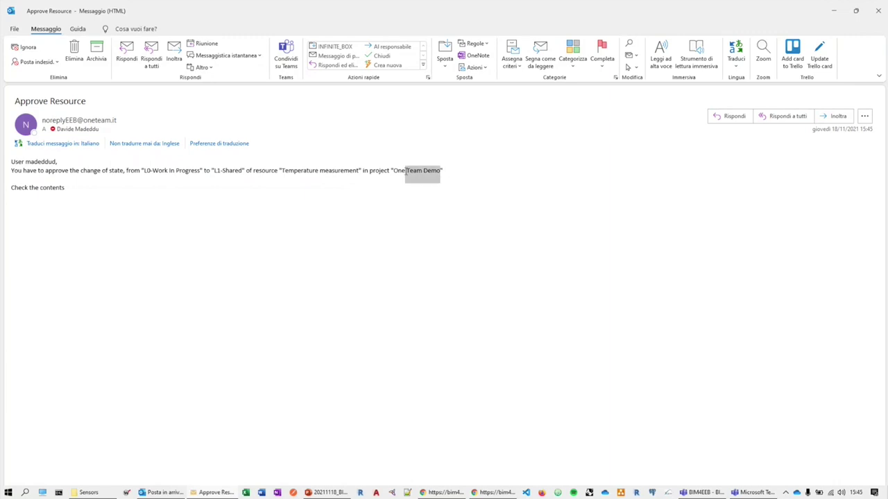
left_click_drag(72, 189, 1, 188)
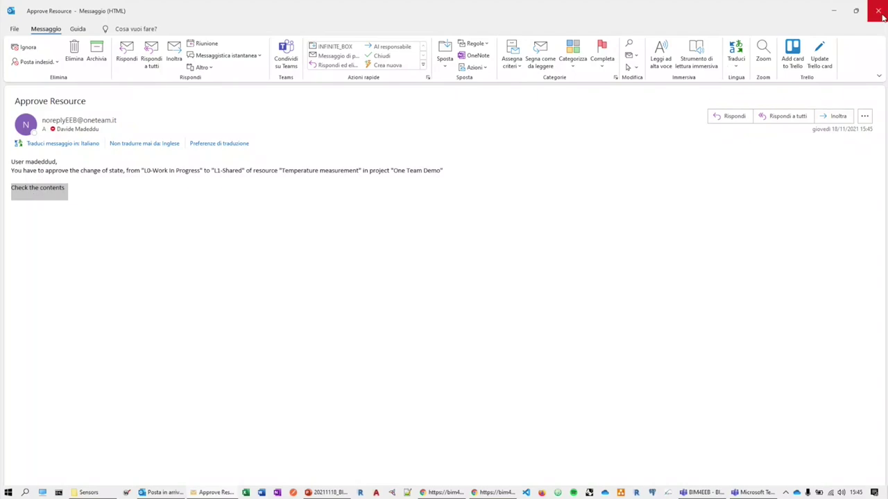
Close the Approve Resource message and return to the BIMMS resource list
left_click(834, 10)
key("alt+Tab")
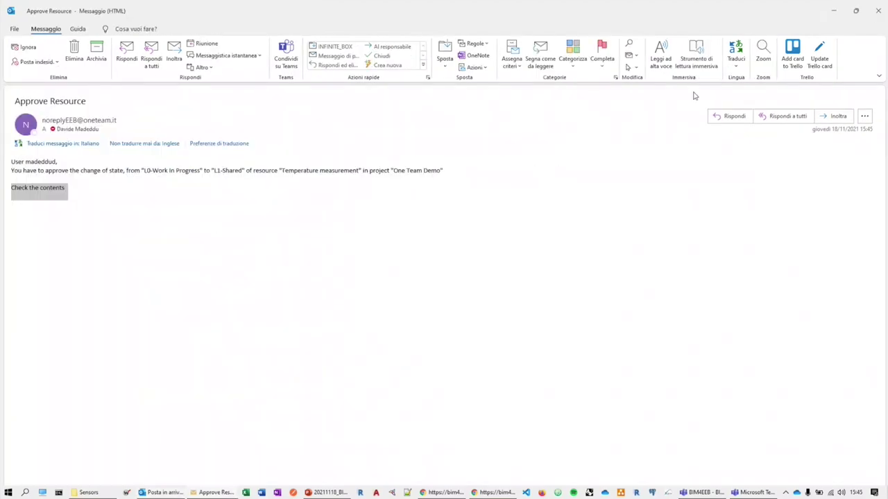
left_click(878, 10)
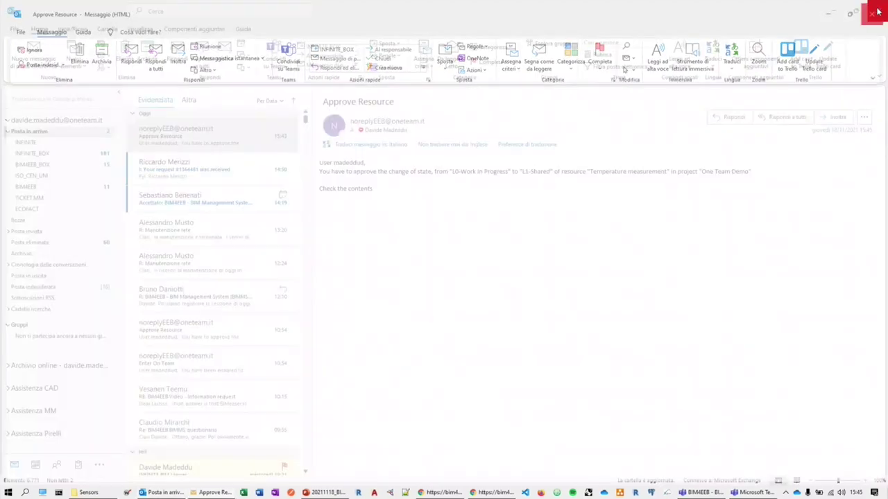
key("alt+Tab")
Open Temperature measurement's details in a new tab without deciding on approval
left_click(740, 197)
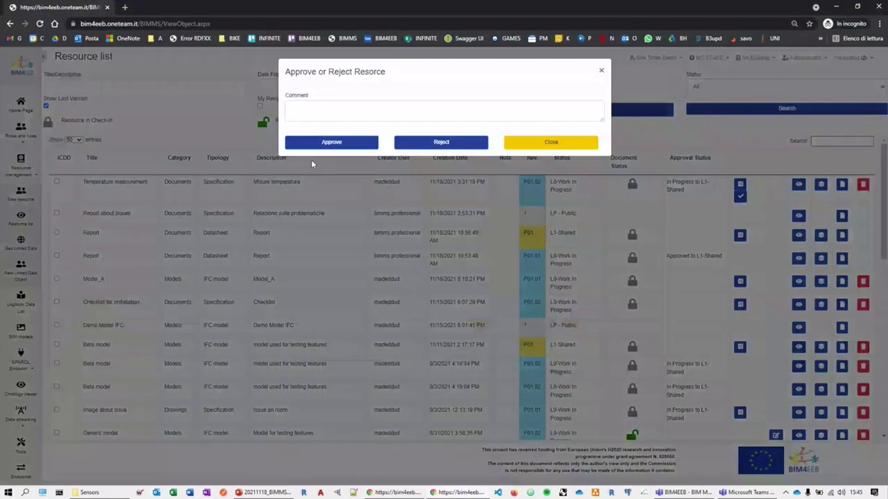
left_click(603, 74)
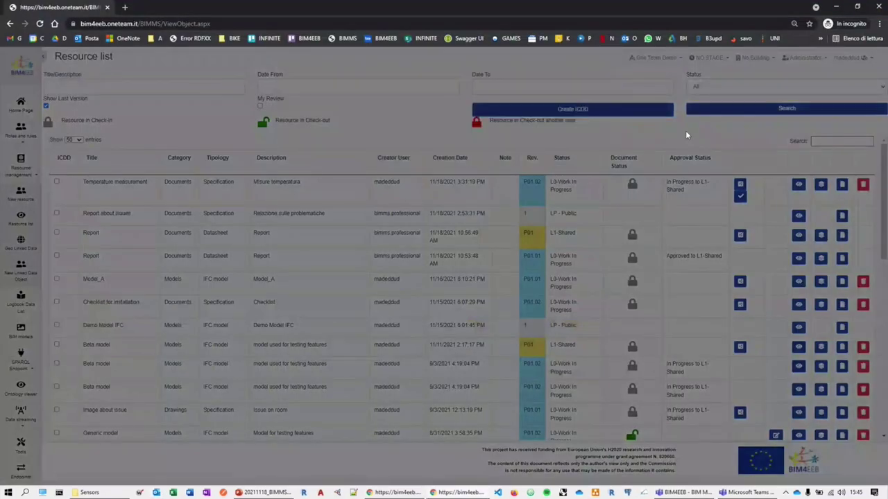
left_click(798, 184)
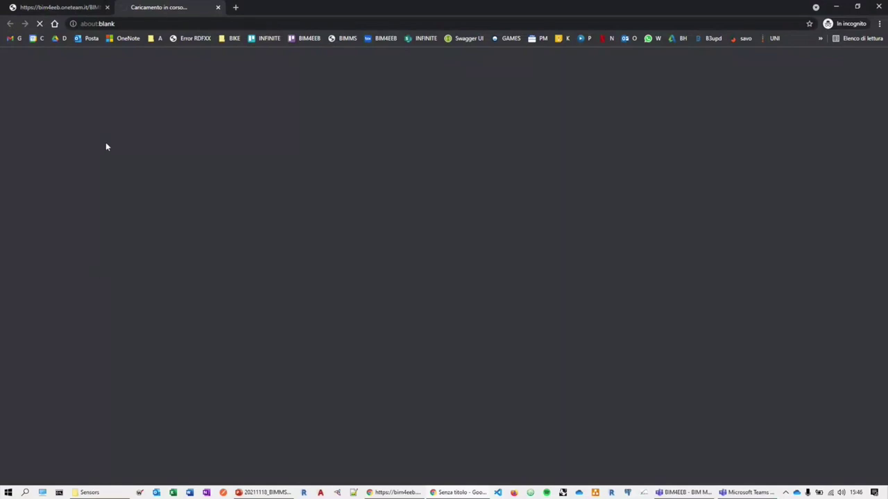
left_click(76, 9)
left_click(160, 9)
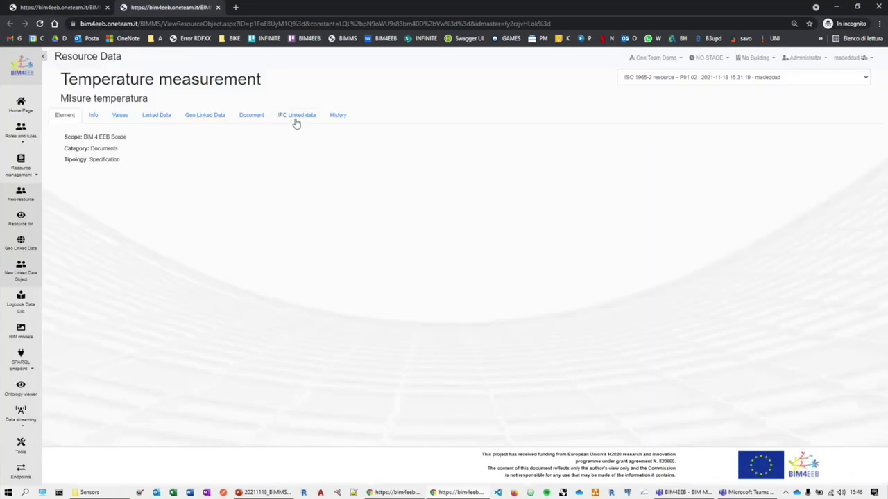
Check the version history, then download and open measure_temperature.csv from Documents
left_click(337, 117)
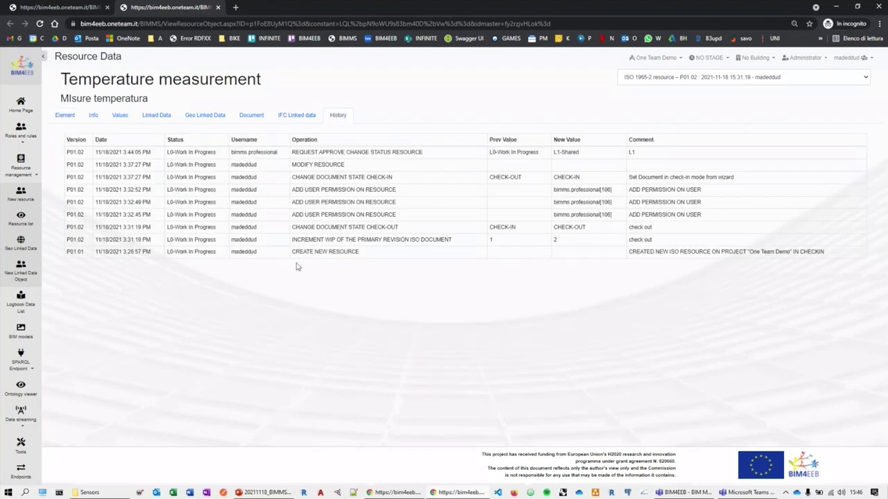
left_click(251, 117)
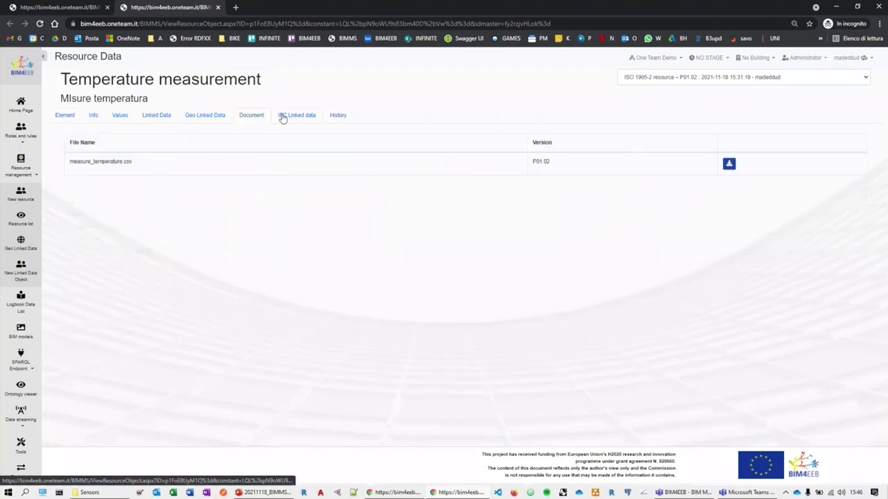
left_click(729, 164)
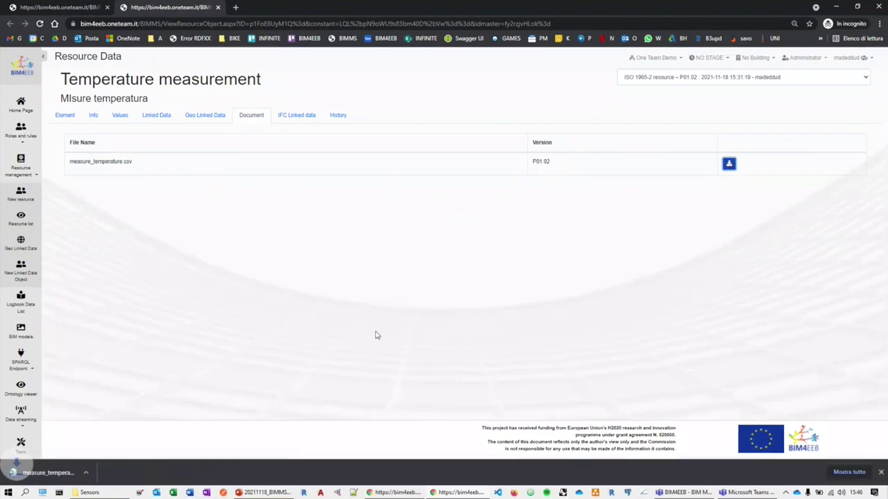
left_click(70, 473)
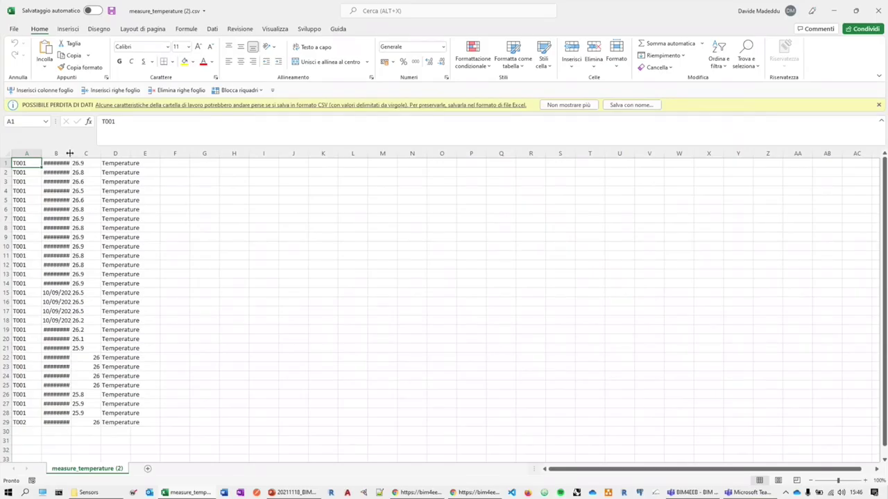
Widen column B to read the dates, then close the CSV choosing Non salvare
left_click_drag(70, 153, 82, 169)
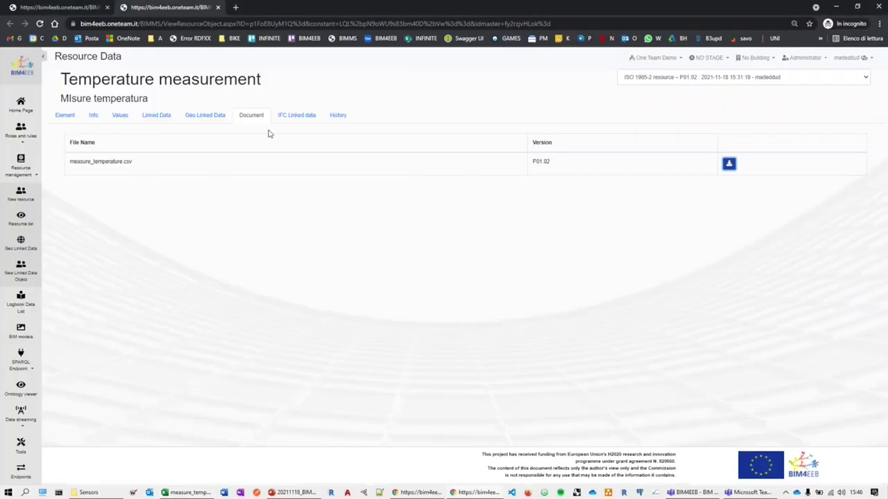
left_click(63, 12)
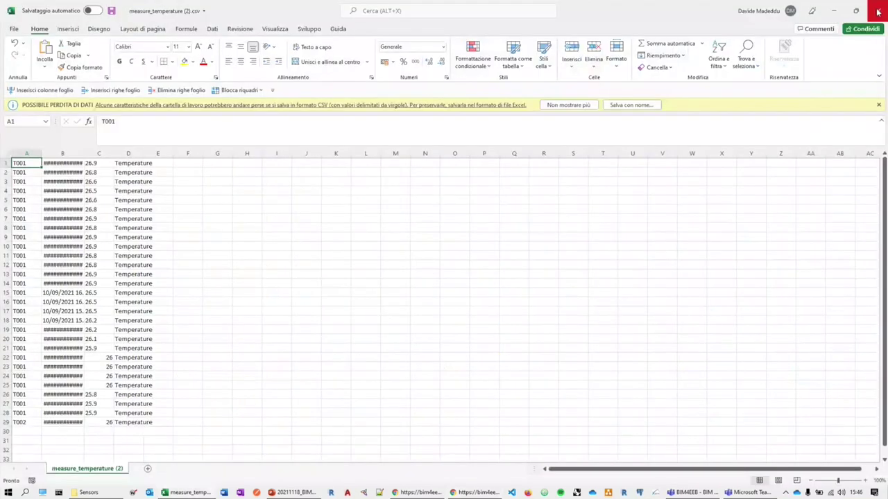
left_click(878, 10)
left_click(444, 259)
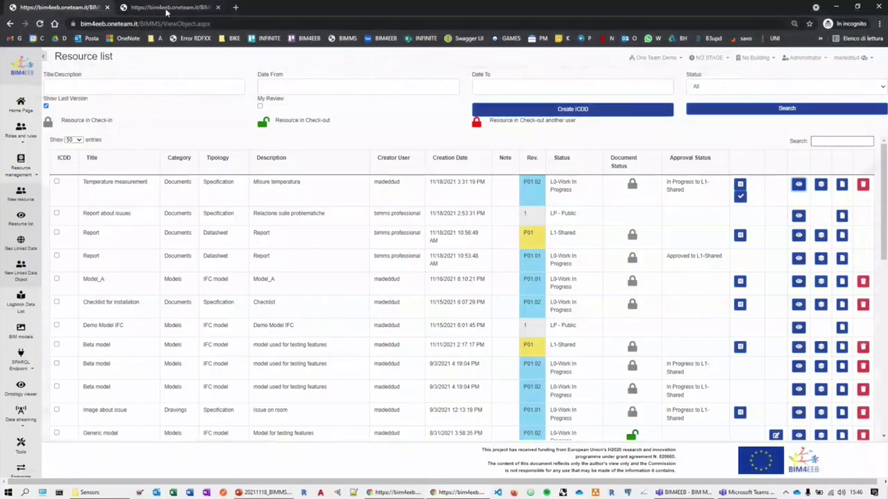
Close the details tab and approve Temperature measurement with the comment 'The contencts are ok for me'
left_click(189, 10)
left_click(218, 7)
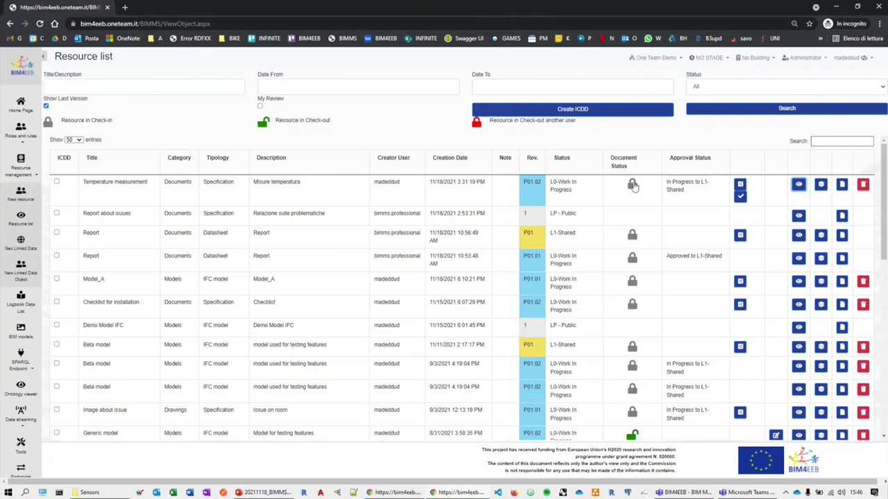
left_click(741, 198)
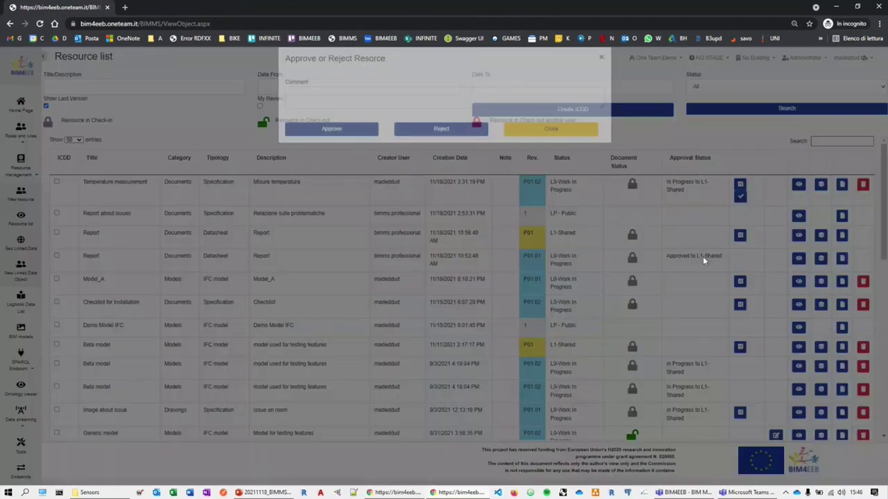
type("The contencts are ok")
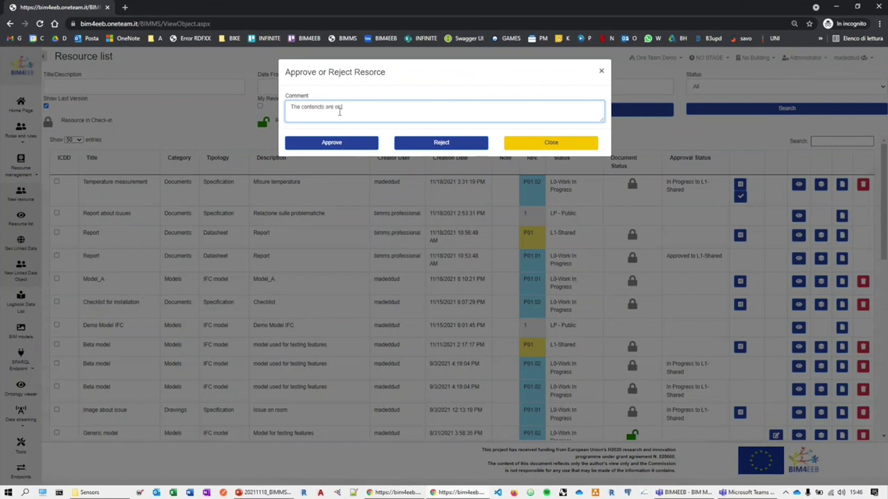
type(" for me")
left_click(359, 150)
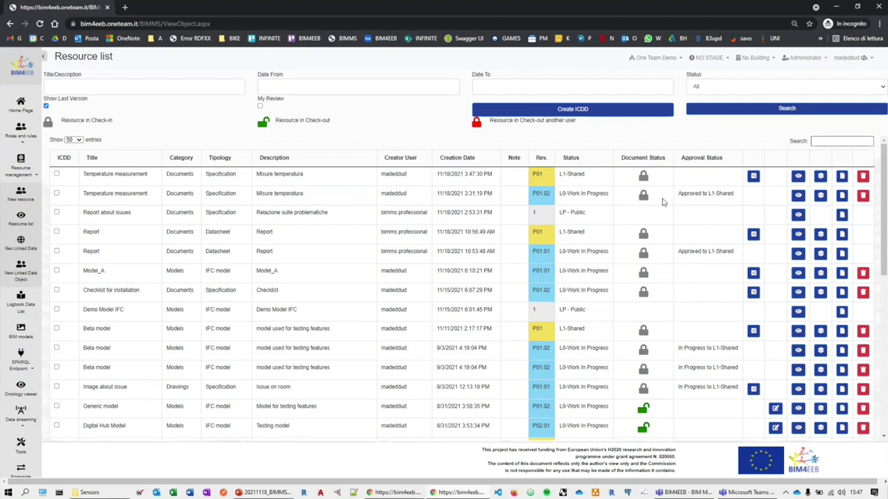
Untick Show Last Version and rerun the search to show all three Temperature measurement revisions
left_click_drag(560, 174, 586, 175)
left_click(46, 106)
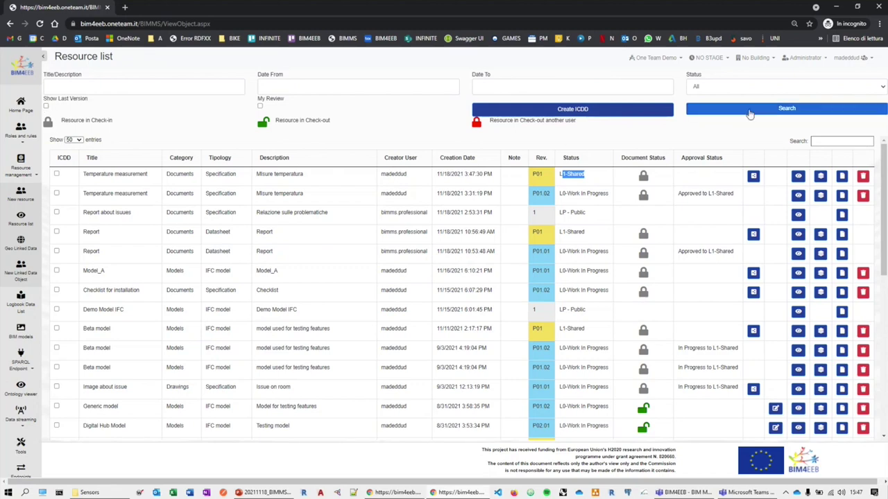
left_click(749, 110)
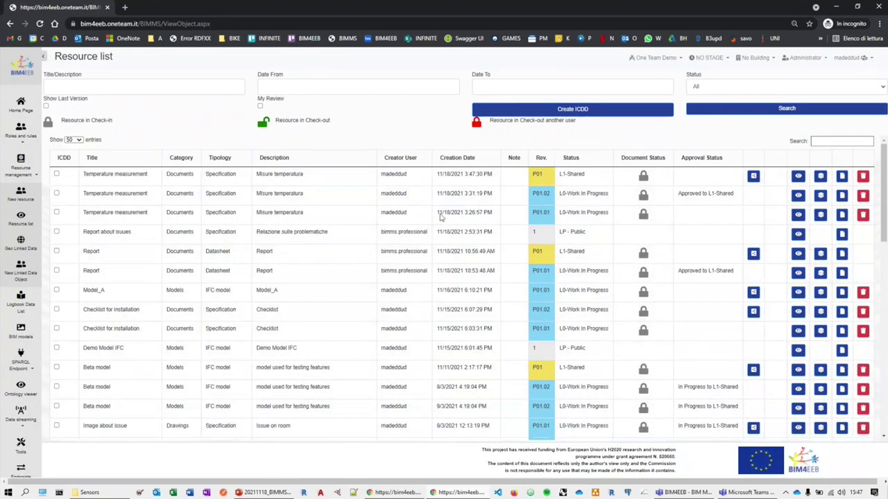
left_click_drag(496, 218, 598, 179)
left_click(602, 192)
In PowerPoint, start the slide show from slide 33, the Figure 24 approval workflow
left_click(267, 494)
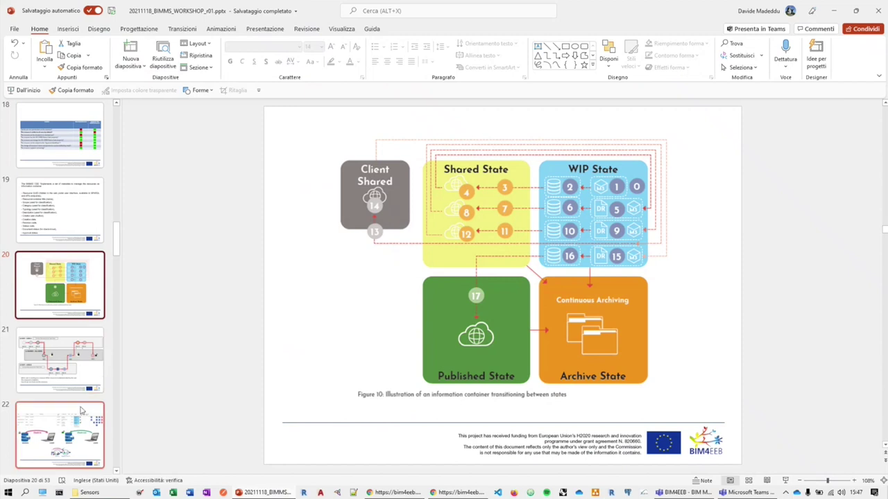
scroll(82, 419, "down", 10)
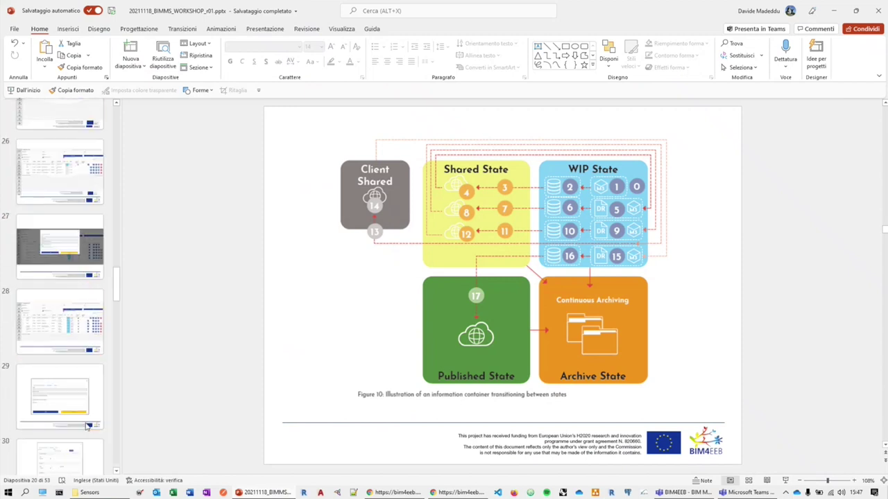
left_click(83, 338)
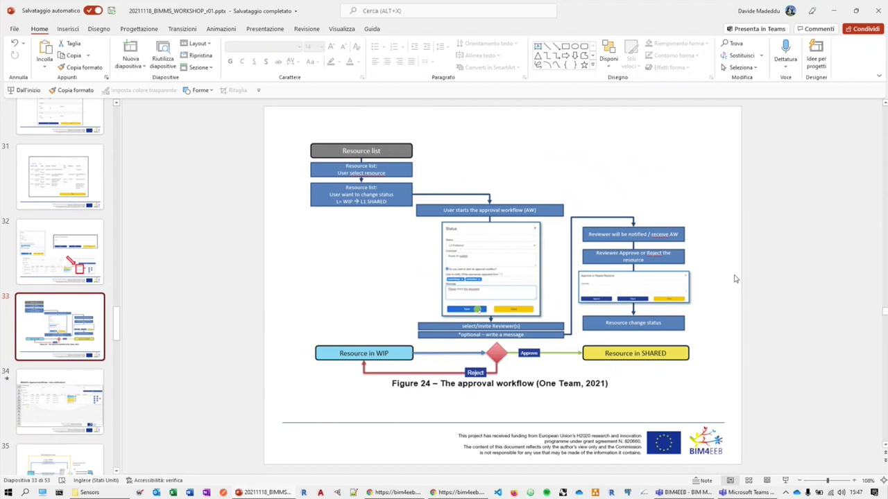
key("shift+F5")
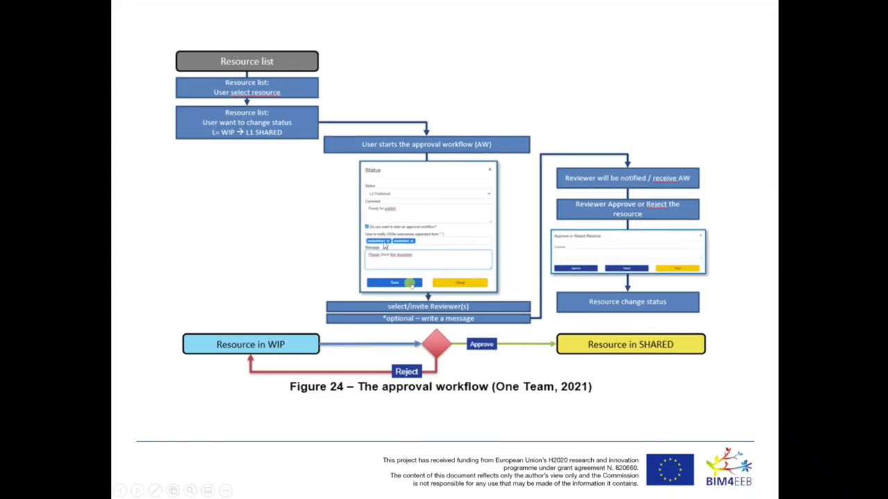
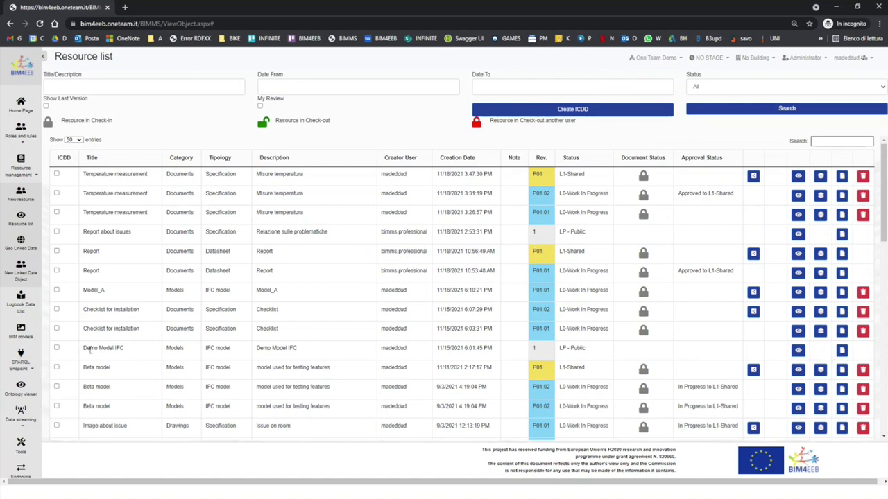
Look at Model_A's version history in the BIM models table, then close it
left_click_drag(90, 351, 194, 351)
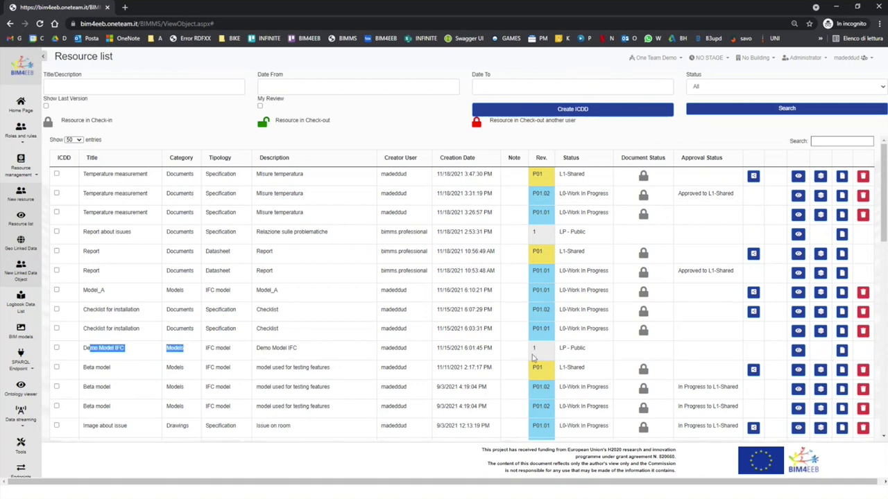
scroll(532, 358, "down", 2)
scroll(143, 275, "up", 2)
left_click_drag(82, 290, 707, 297)
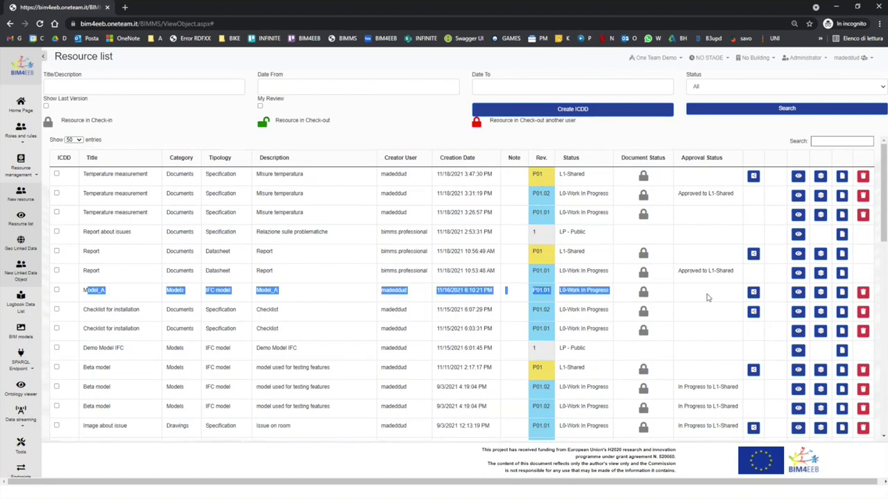
left_click(822, 294)
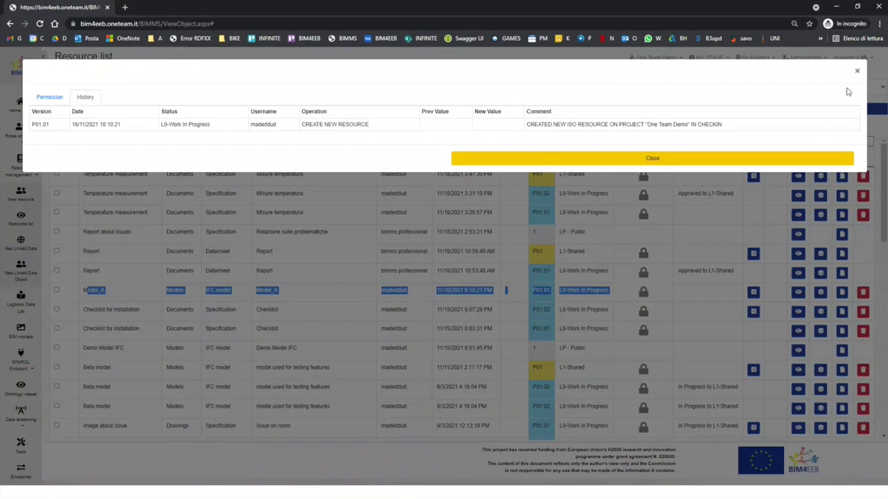
left_click(856, 72)
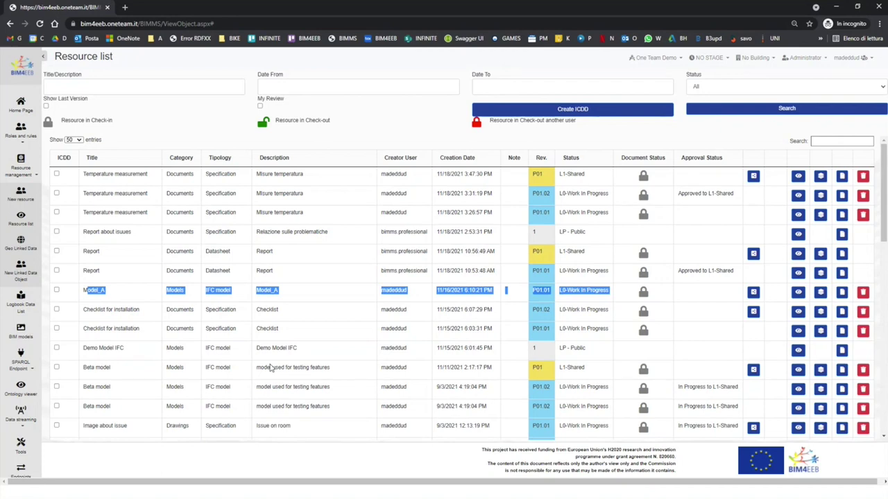
Show the approval workflow slide in the presentation, then return to BIMMS's BIM models list
key("alt+Tab")
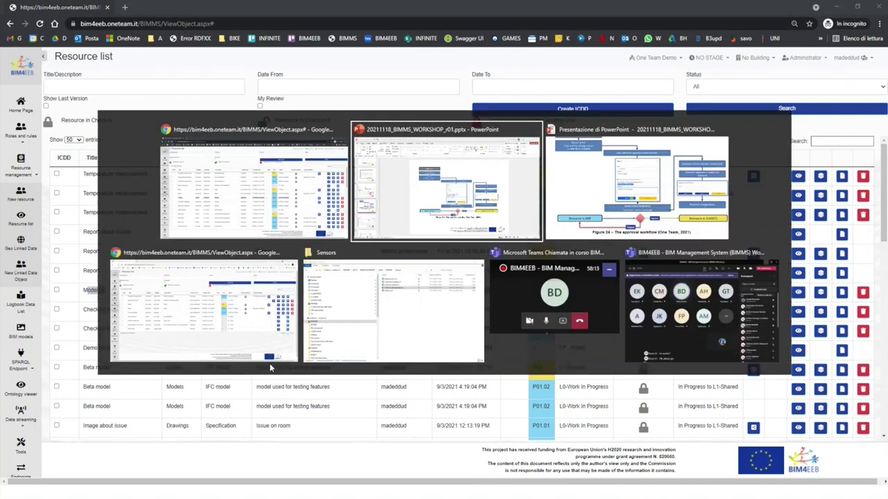
key("alt+Tab")
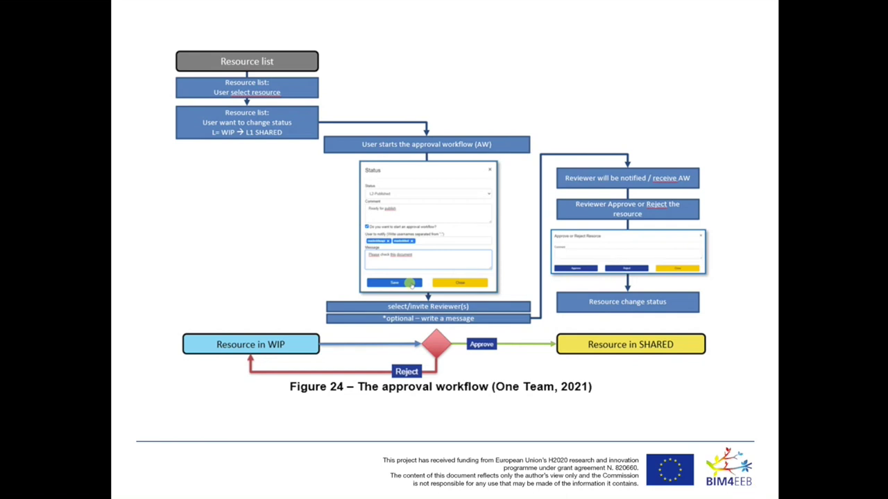
key("alt+Tab")
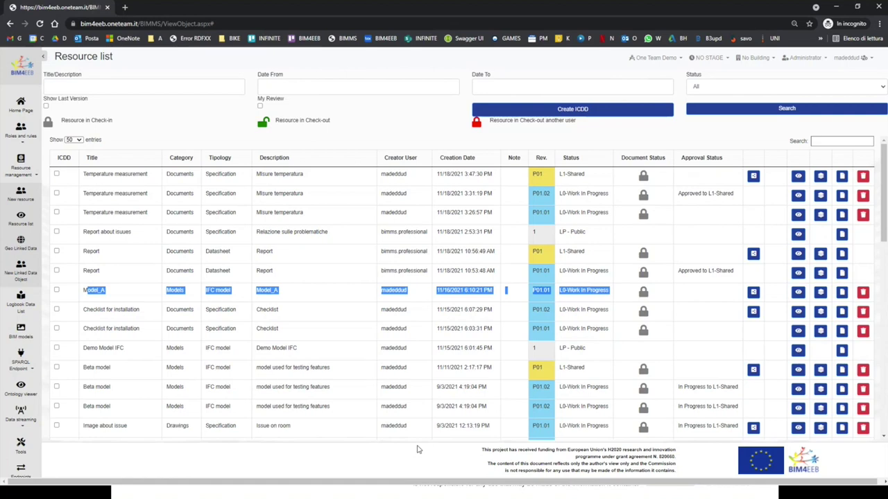
key("alt+Tab")
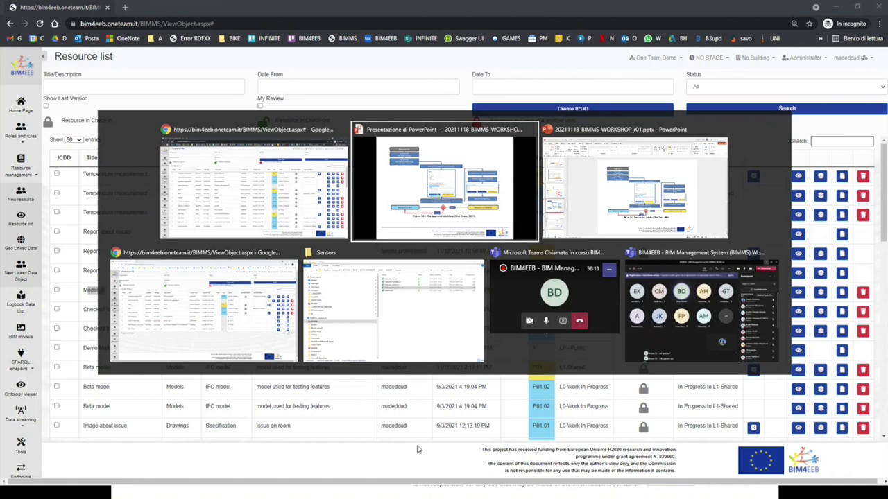
key("alt+Tab")
key("alt+Tab")
key("alt+Tab")
key("alt+Tab")
key("alt+Tab")
key("alt+Tab")
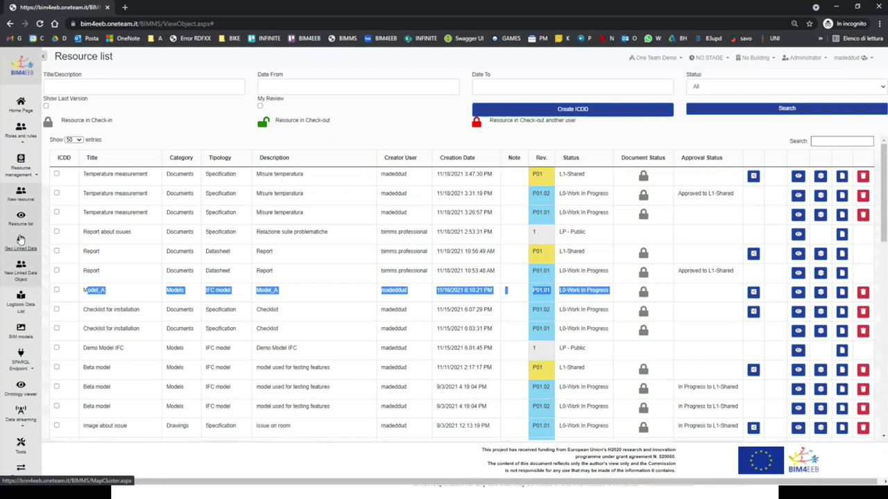
left_click(20, 239)
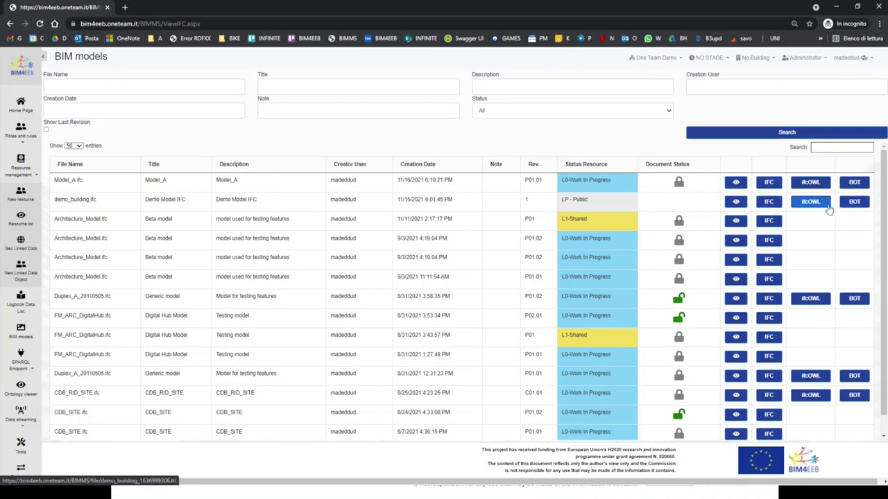
Open demo_building.ifc in usBIM.viewer+, select a roof-edge brick wall and orbit the model
left_click(769, 205)
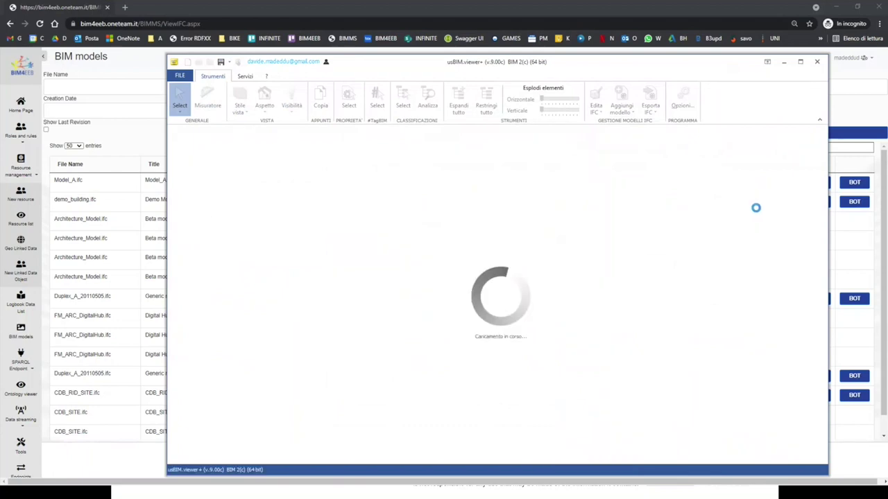
left_click(567, 230)
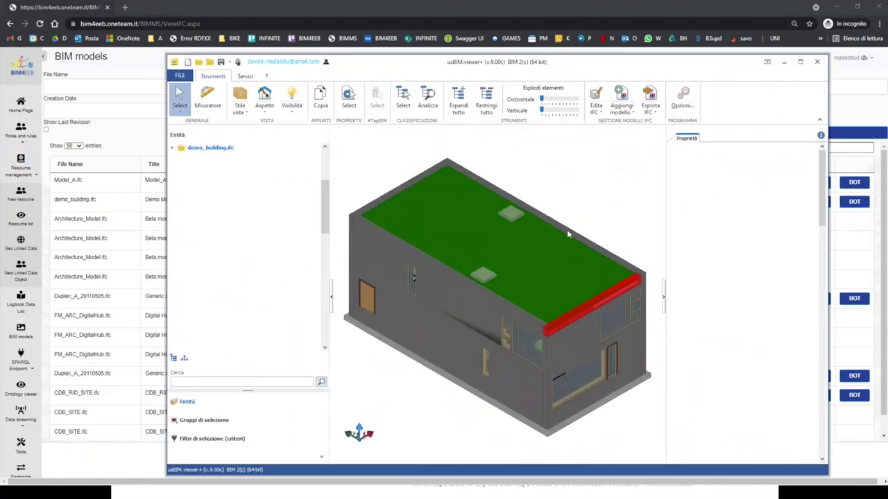
left_click_drag(569, 210, 489, 241)
Download demo_building as ifcOWL, then view and orbit it in the web IFC Viewer
left_click(816, 62)
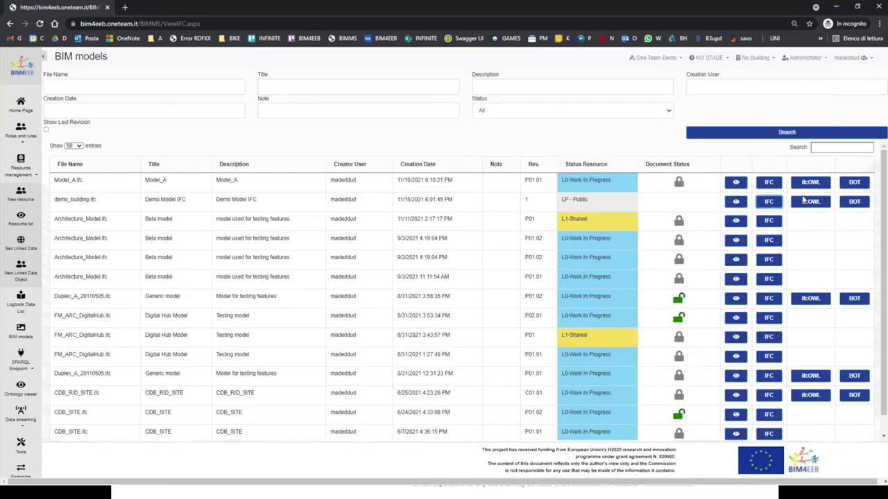
left_click(811, 207)
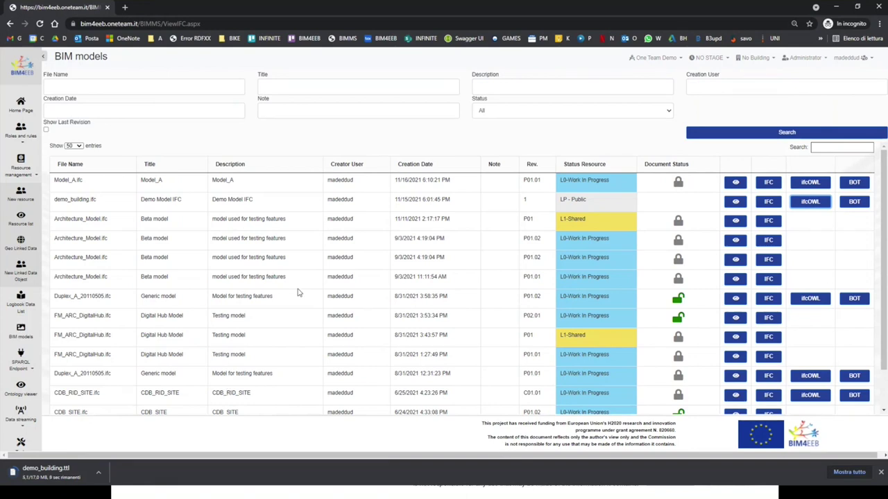
left_click(736, 203)
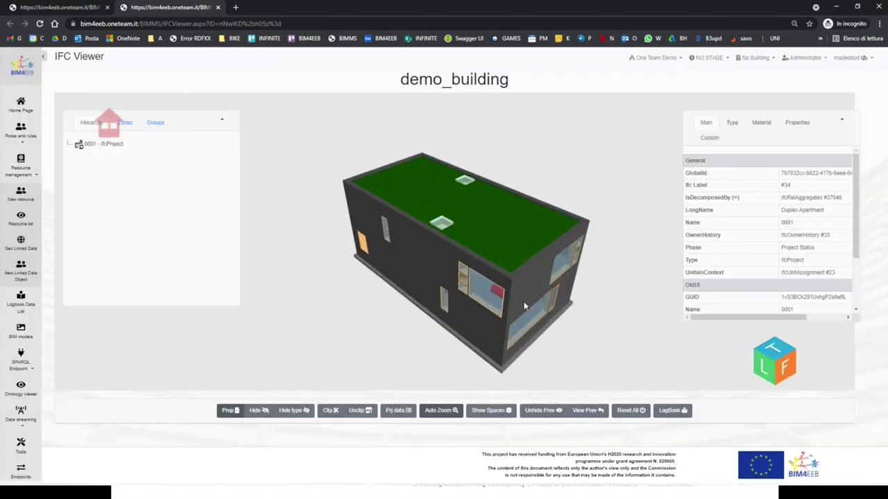
left_click_drag(573, 321, 319, 212)
left_click_drag(188, 128, 188, 172)
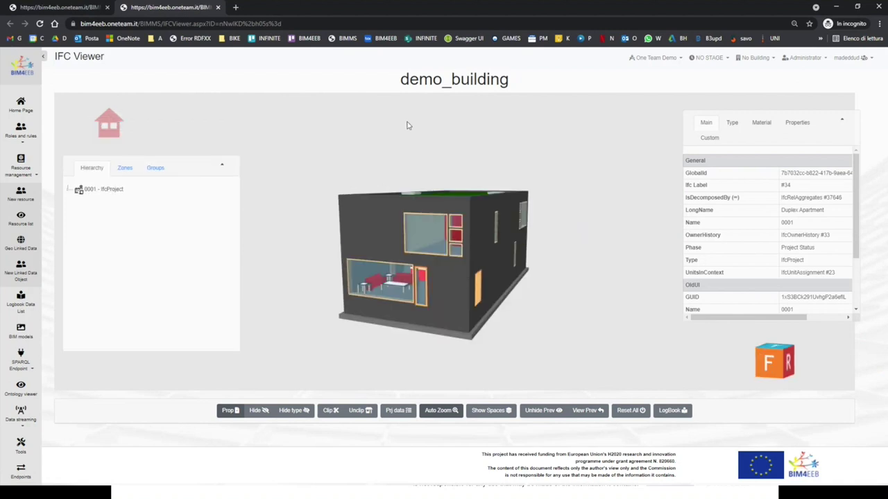
left_click_drag(489, 124, 401, 158)
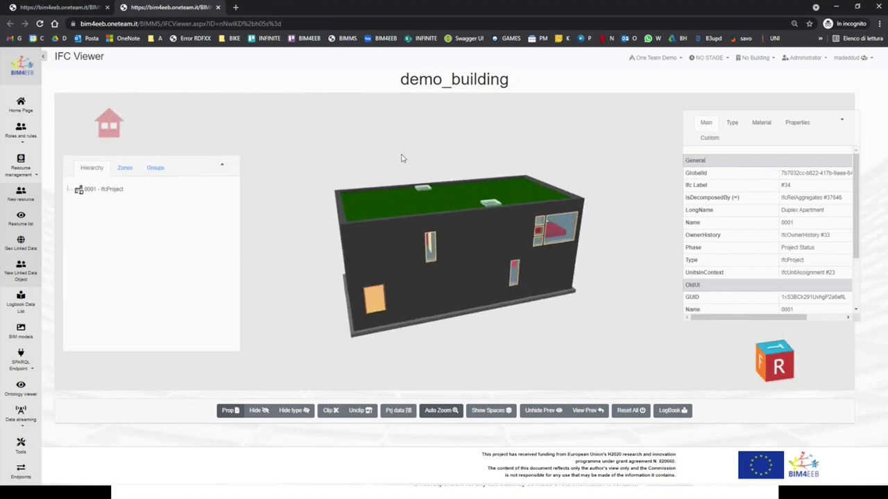
left_click_drag(829, 125, 771, 114)
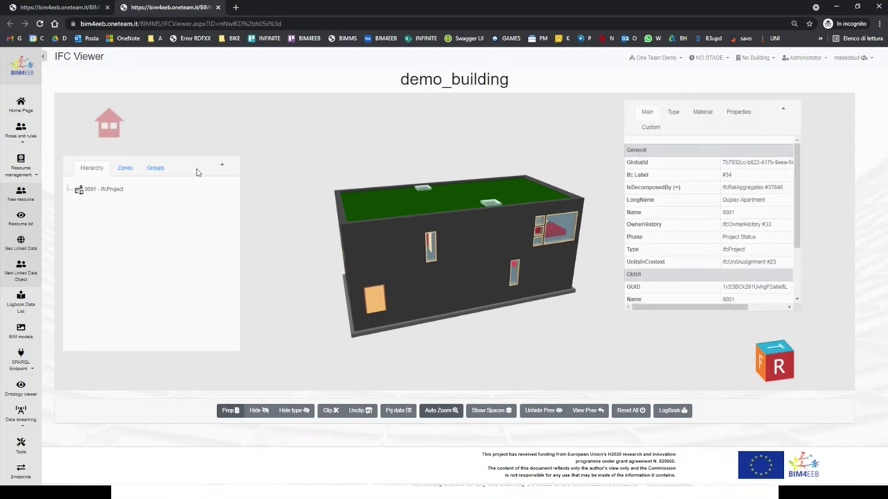
Expand IfcProject, IfcSite and IfcBuilding to list Level 1, Level 2, T/FDN and Roof
left_click(69, 193)
left_click(77, 200)
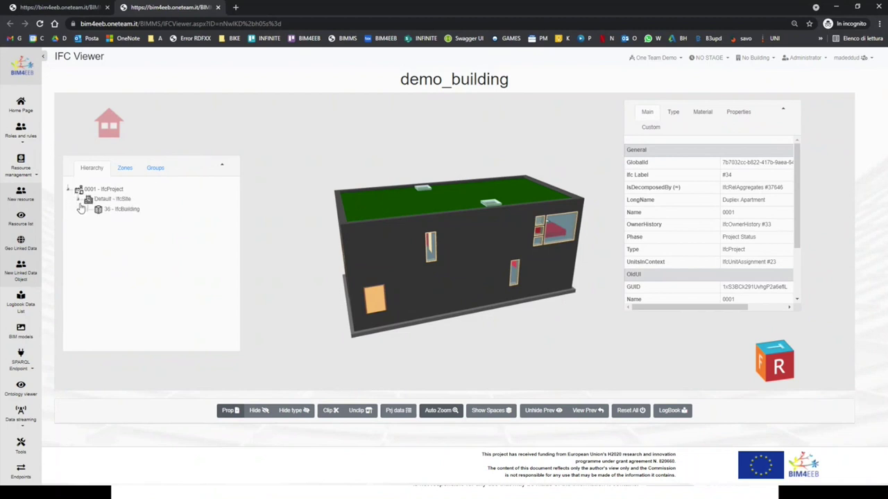
left_click(87, 210)
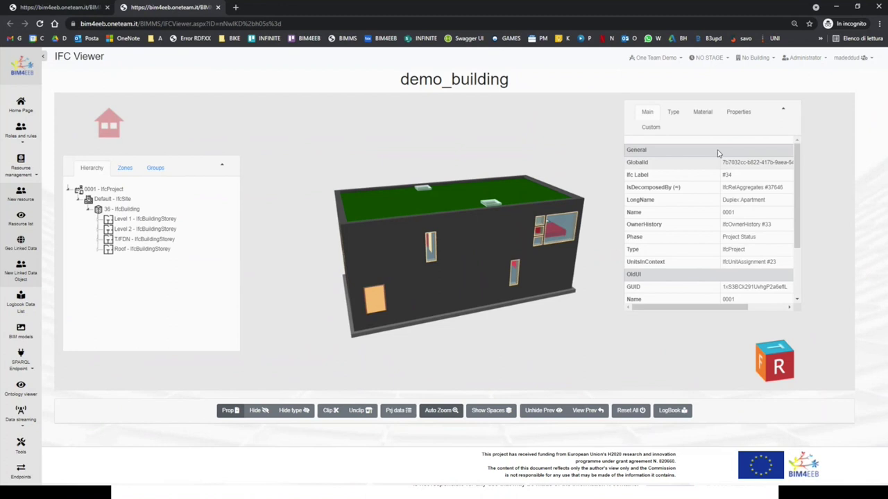
Make the properties panel taller and wider, then return to the BIM models list
mouse_move(772, 122)
left_mouse_down()
mouse_move(746, 145)
mouse_move(743, 133)
mouse_move(770, 125)
left_mouse_up()
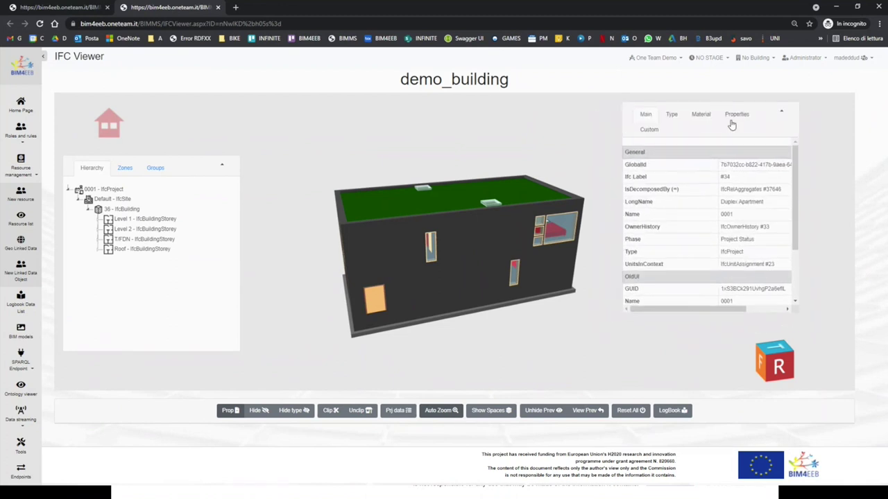
left_click_drag(796, 310, 798, 347)
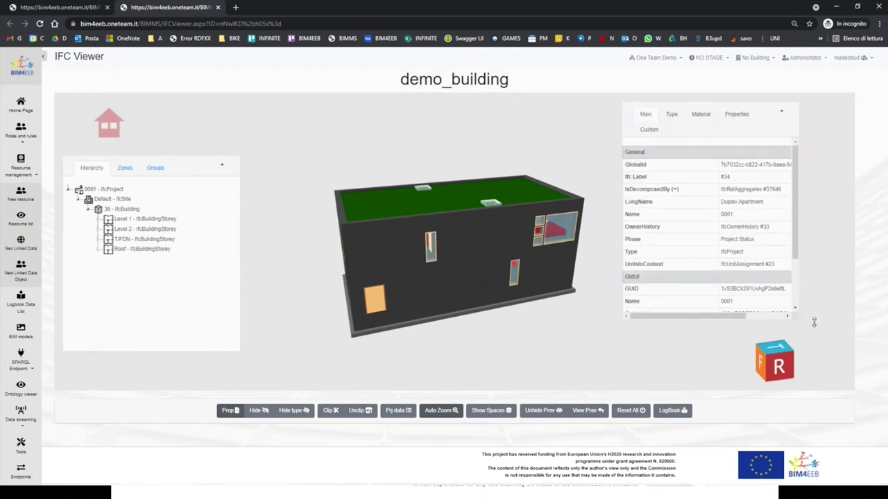
left_click_drag(798, 262, 834, 262)
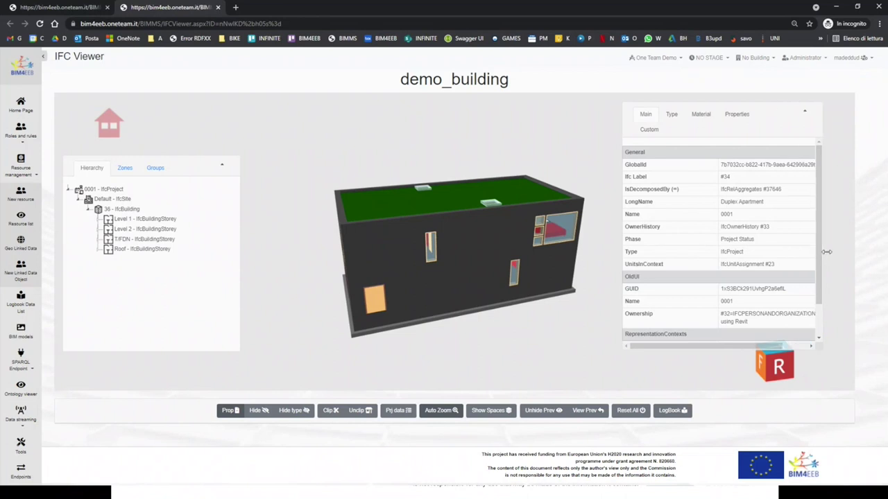
left_click_drag(798, 113, 796, 108)
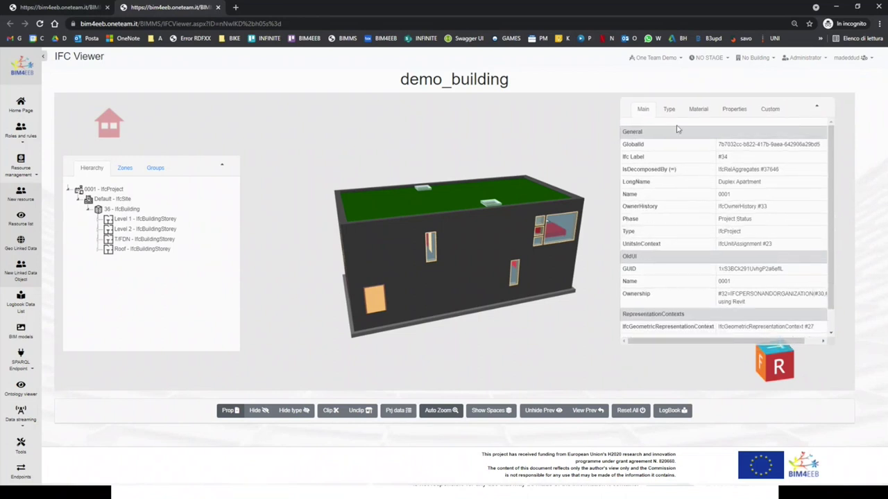
left_click(75, 8)
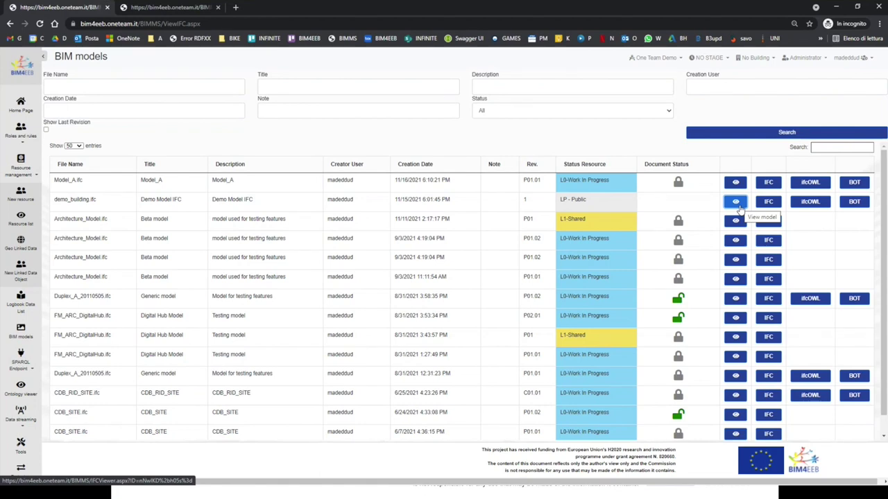
Reopen demo_building in the IFC Viewer and orbit to its opposite side and green roof
left_click(737, 204)
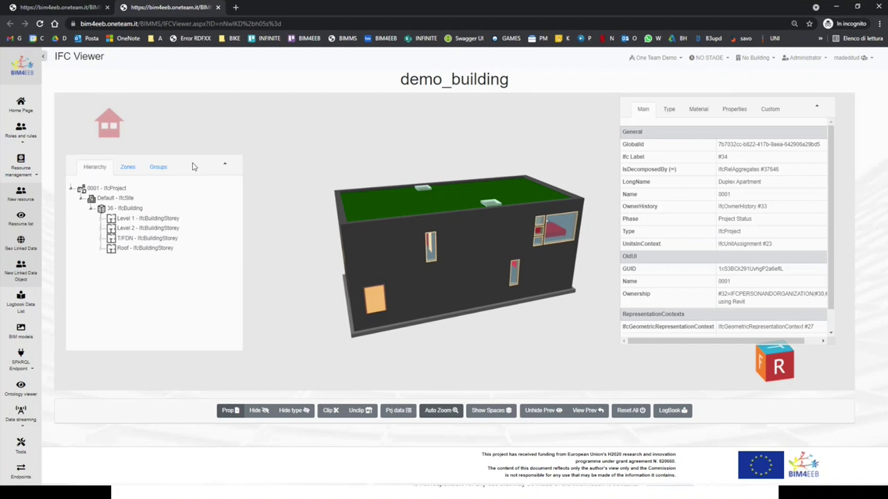
left_click_drag(359, 202, 448, 209)
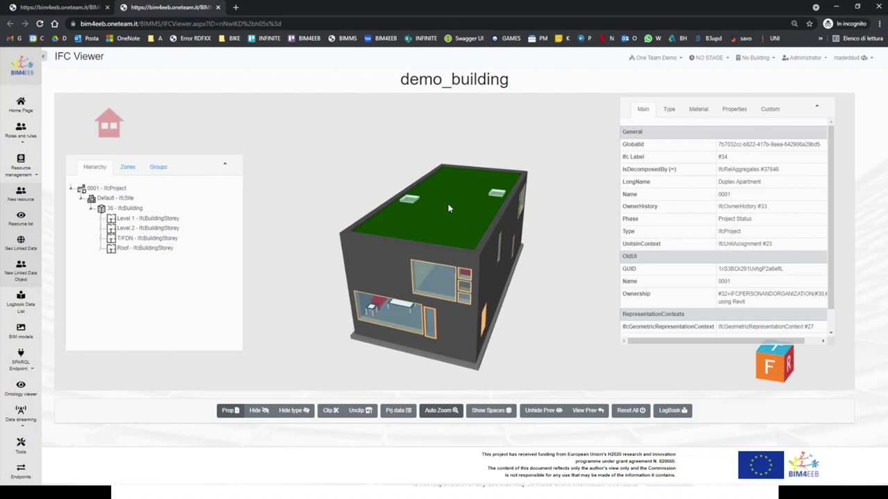
left_click_drag(531, 270, 364, 241)
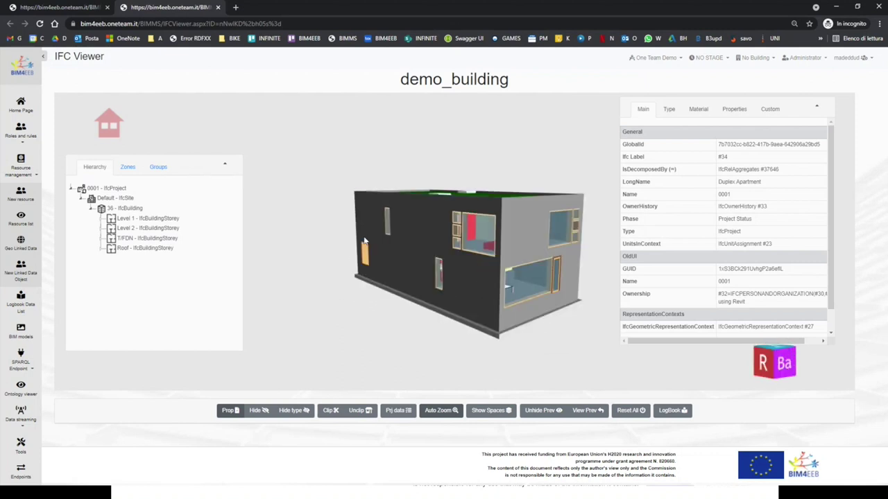
left_click_drag(505, 250, 417, 244)
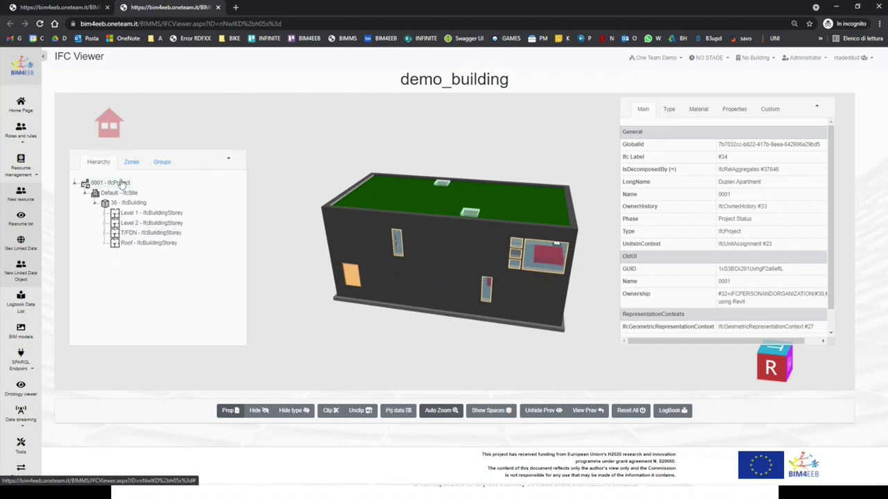
Inspect the partition wall, then the 750mm x 2200mm and 4835mm x 2420mm fixed windows
left_click(105, 218)
scroll(194, 234, "down", 3)
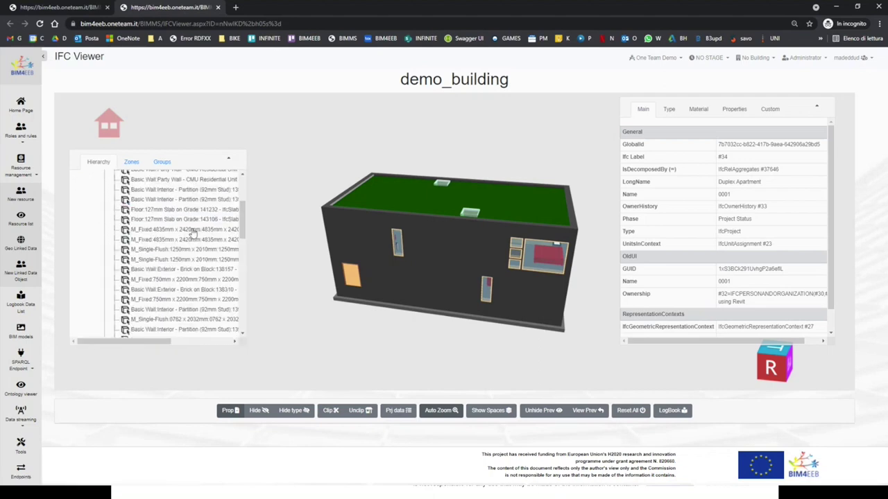
left_click(164, 230)
left_click(159, 199)
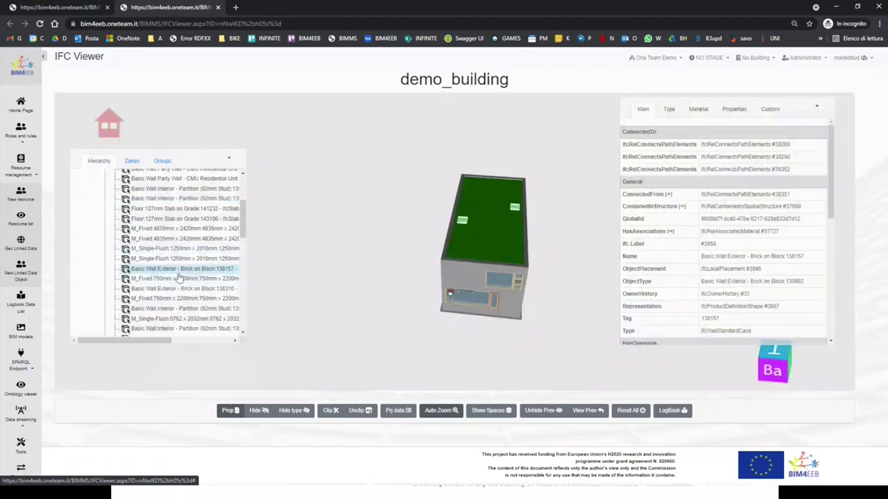
left_click(174, 278)
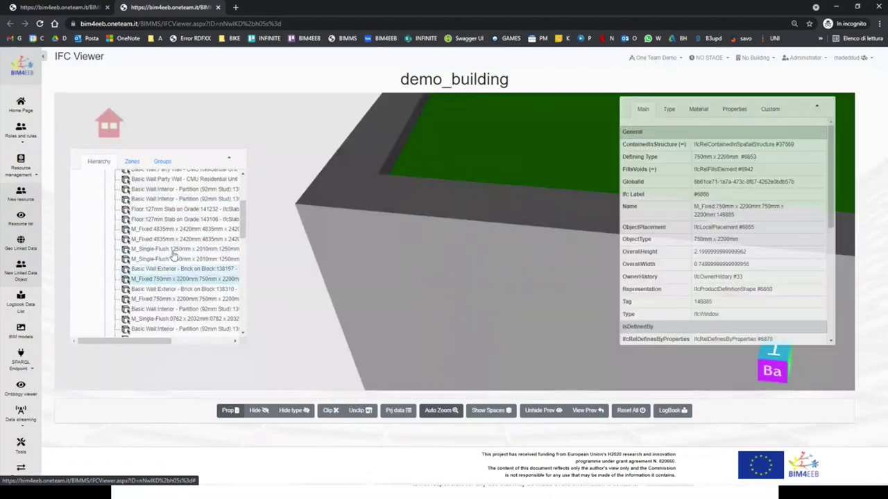
left_click(165, 229)
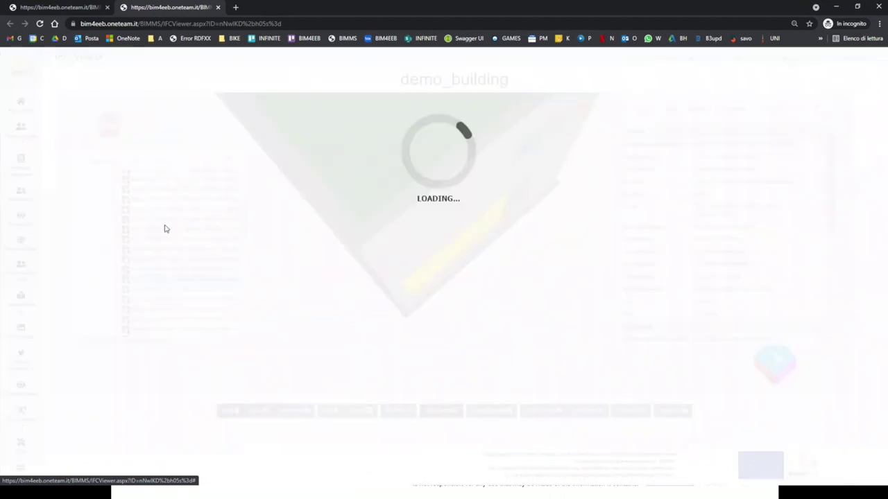
Orbit to the building's corner and select the exterior brick wall
scroll(388, 186, "down", 3)
left_click_drag(430, 162, 494, 165)
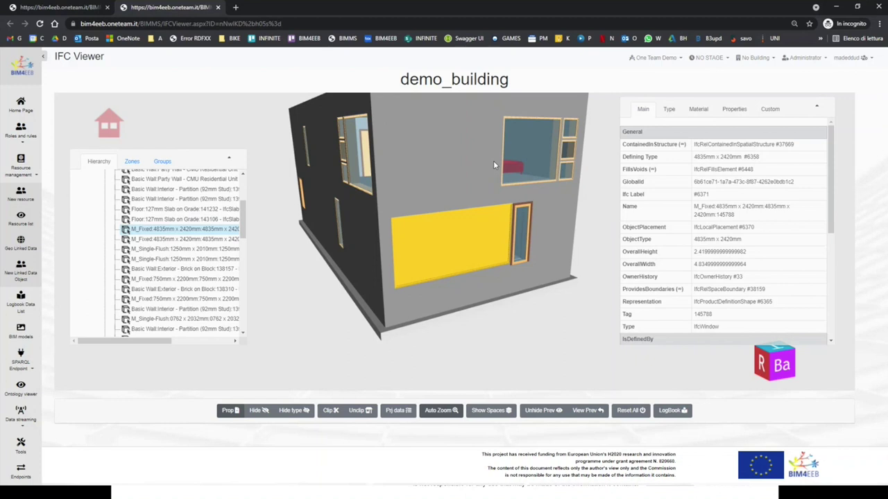
left_click_drag(396, 217, 220, 272)
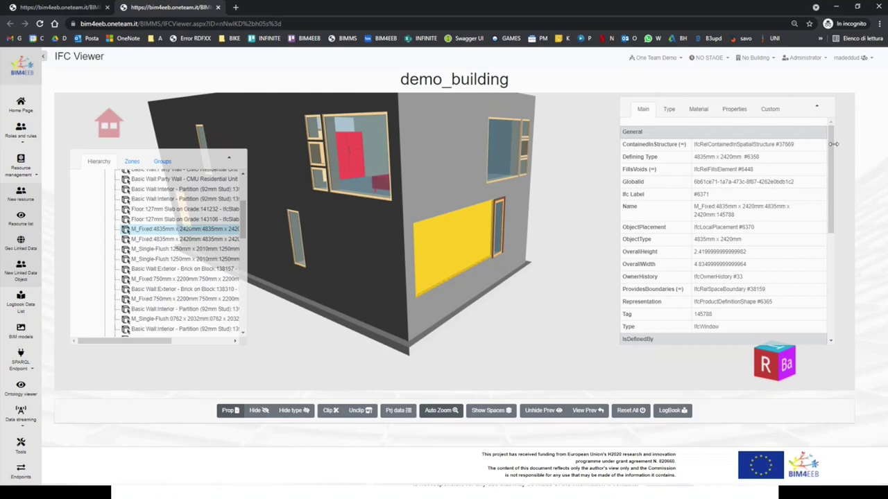
mouse_move(834, 145)
left_mouse_down()
mouse_move(833, 243)
mouse_move(833, 132)
left_mouse_up()
left_click(399, 172)
Zoom and rotate to show the whole building's right end, and enable click-to-hide
left_click_drag(421, 159, 317, 259)
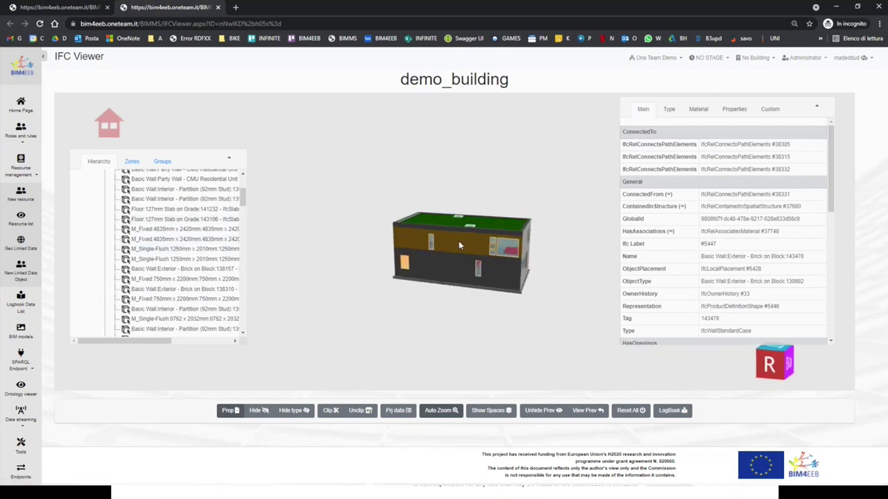
left_click_drag(244, 197, 244, 179)
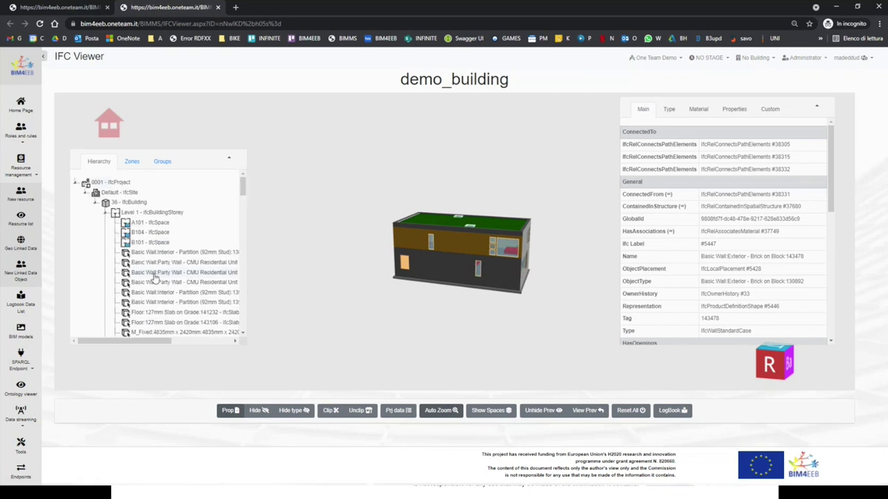
left_click_drag(465, 247, 448, 255)
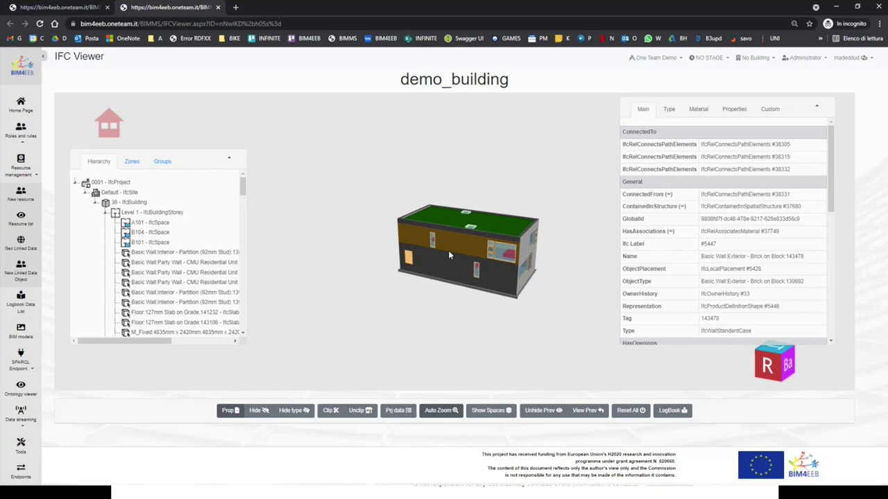
scroll(457, 251, "up", 3)
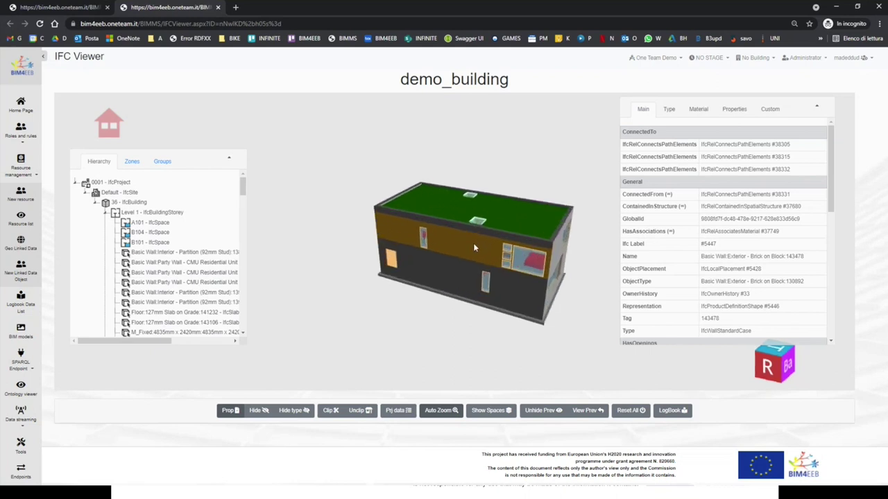
scroll(474, 244, "up", 2)
scroll(477, 248, "up", 2)
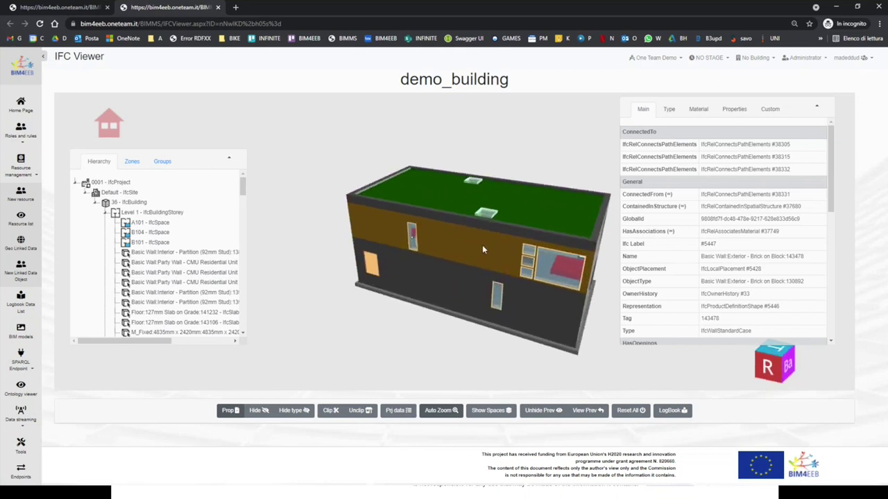
left_click_drag(484, 242, 453, 238)
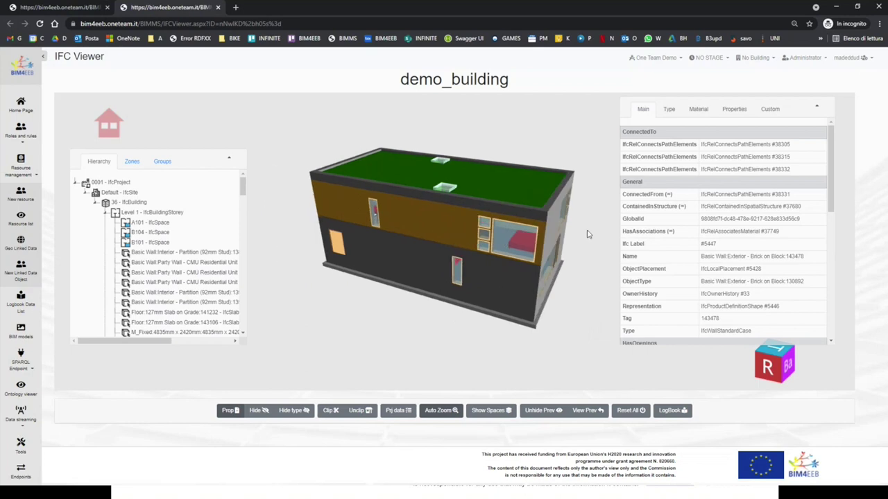
mouse_move(832, 157)
left_mouse_down()
mouse_move(833, 256)
mouse_move(832, 165)
left_mouse_up()
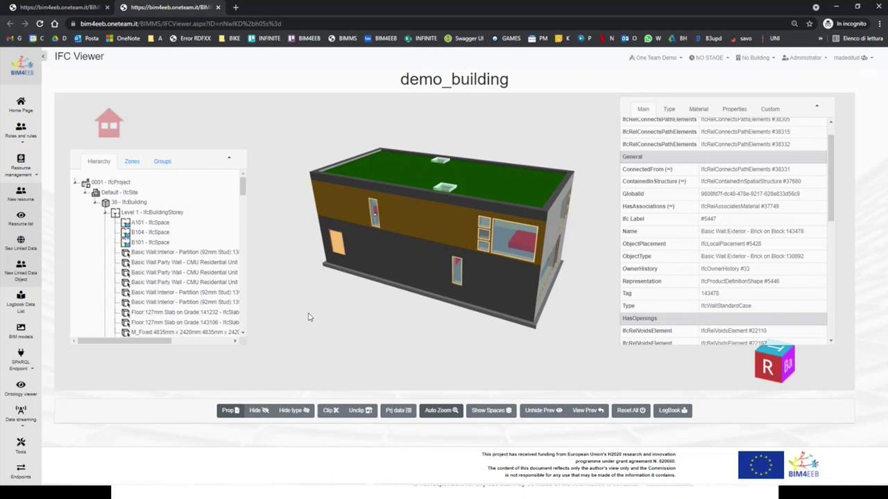
left_click(257, 414)
left_click(327, 220)
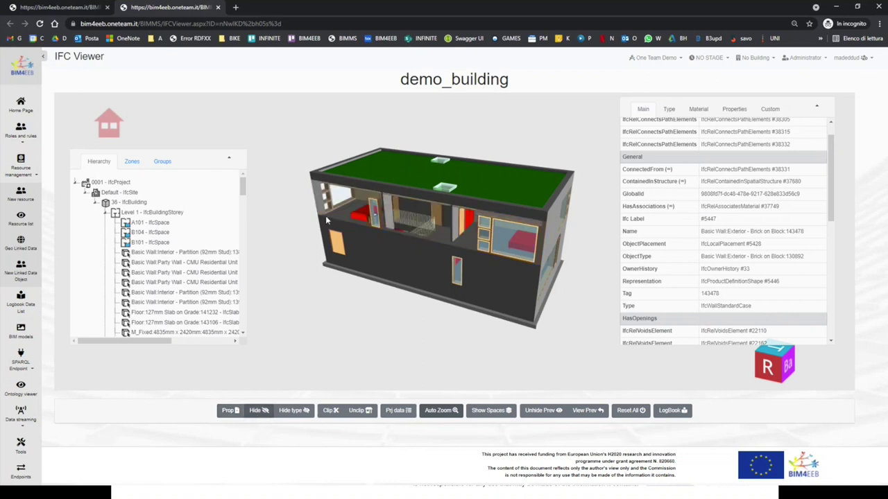
left_click(385, 253)
left_click(408, 185)
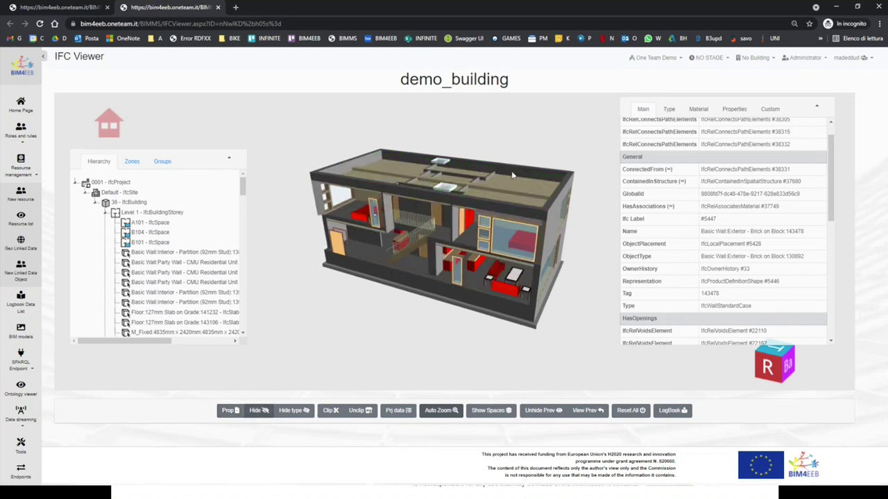
left_click(275, 410)
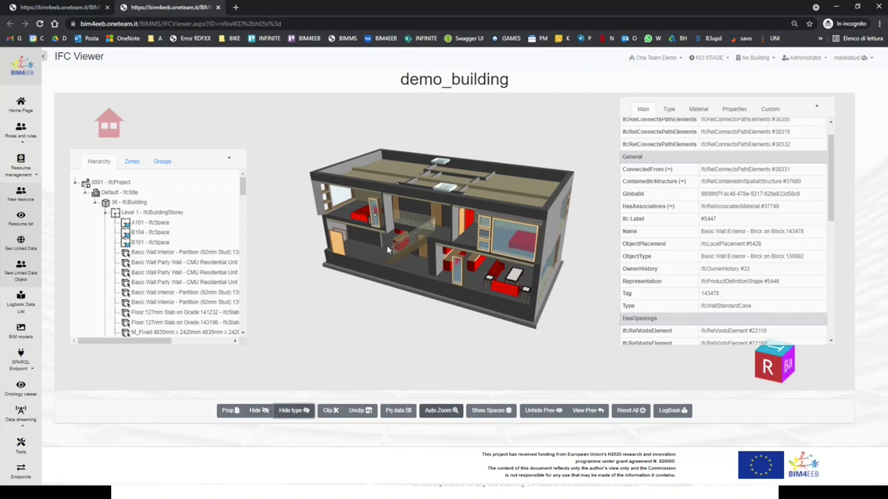
left_click(446, 266)
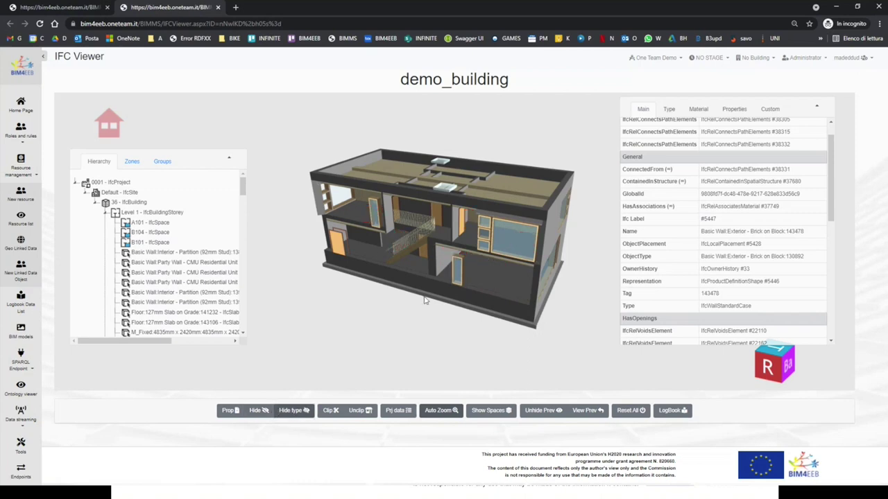
right_click(422, 267)
left_click_drag(392, 248, 444, 253)
left_click(446, 255)
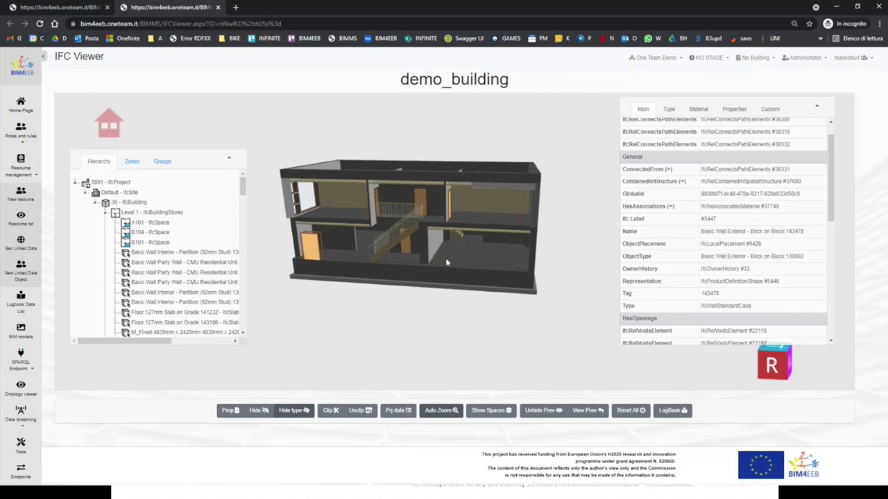
left_click(354, 198)
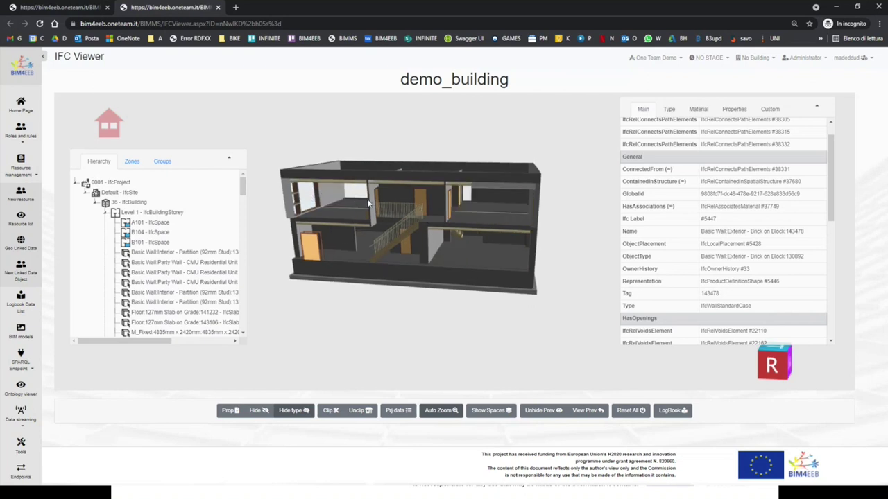
left_click_drag(457, 228, 399, 229)
left_click(455, 207)
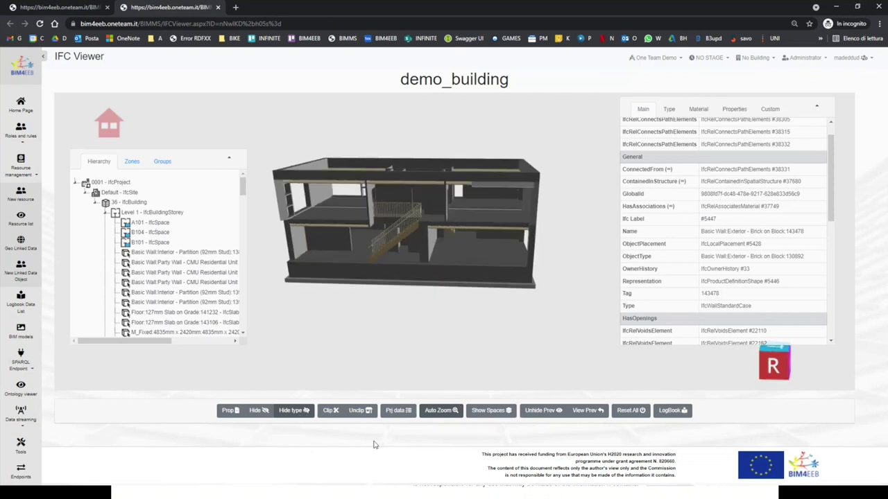
left_click(628, 411)
left_click_drag(439, 289, 422, 301)
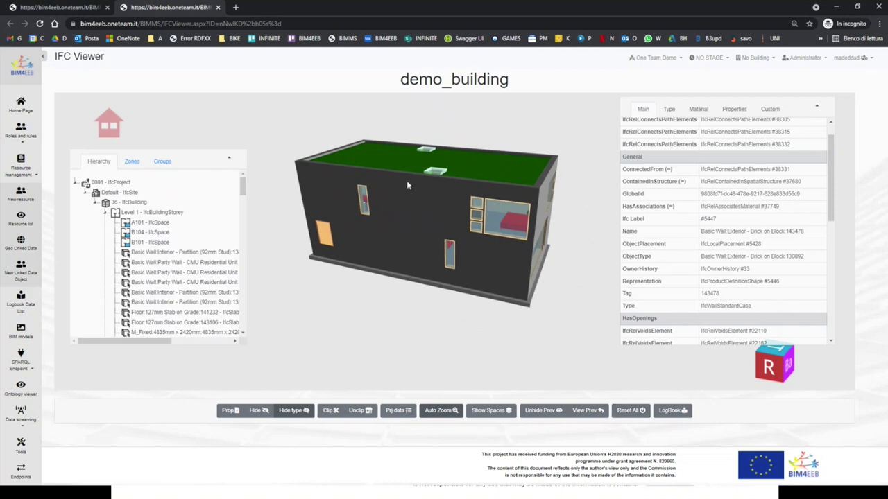
Orbit to a near-frontal view and hide the exterior wall with the large window
left_click_drag(449, 255, 194, 405)
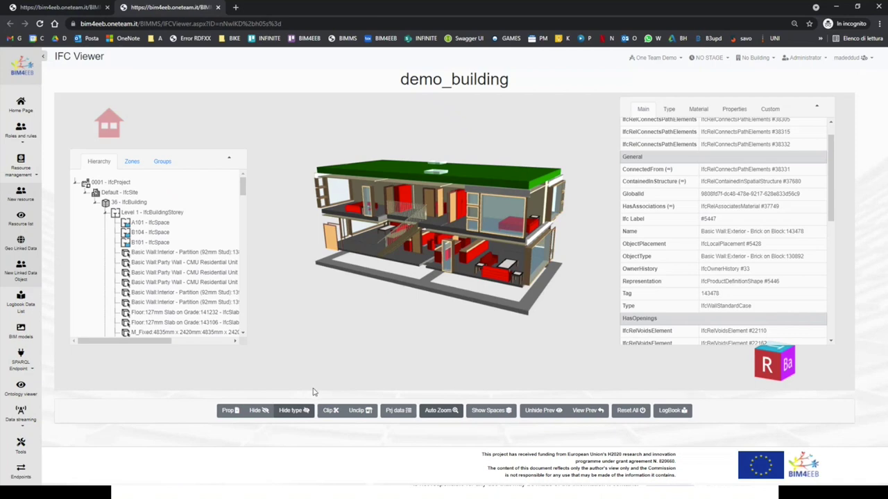
left_click_drag(473, 235, 374, 232)
scroll(455, 215, "up", 3)
scroll(408, 213, "up", 3)
scroll(455, 214, "up", 5)
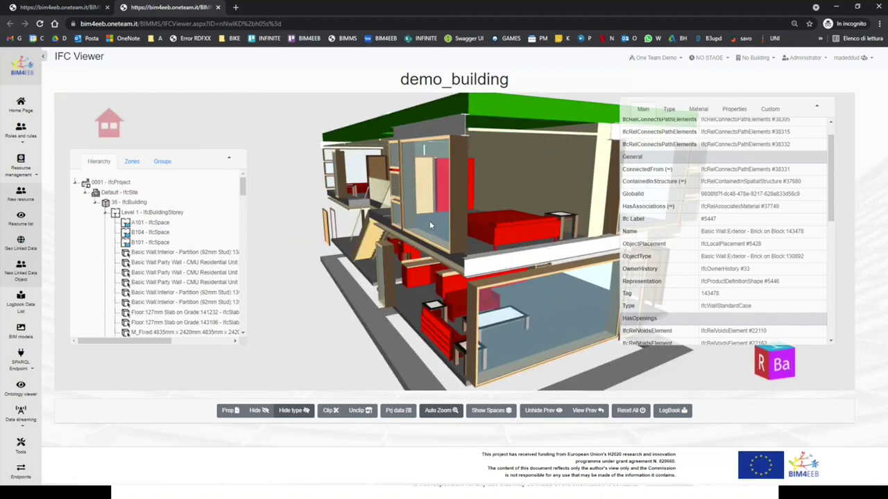
scroll(417, 222, "down", 5)
left_click_drag(430, 221, 507, 245)
left_click(257, 410)
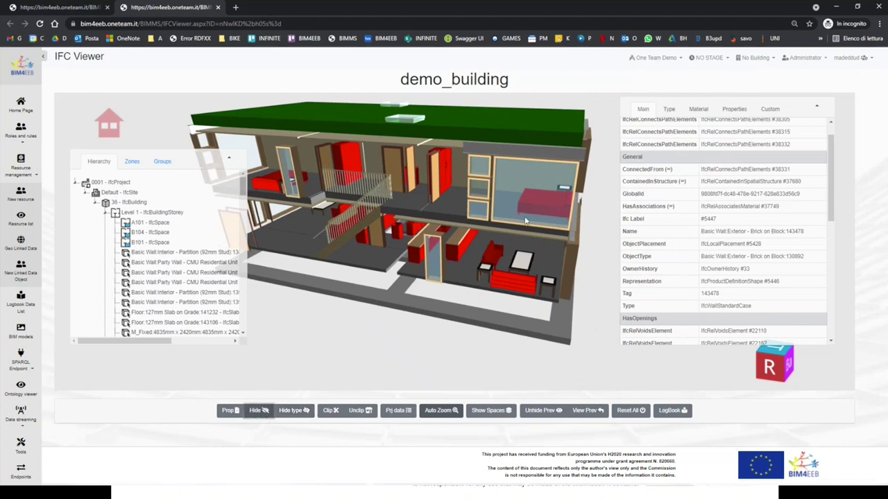
Hide all furniture by type, then restore all hidden elements and the default view
left_click_drag(485, 176, 478, 214)
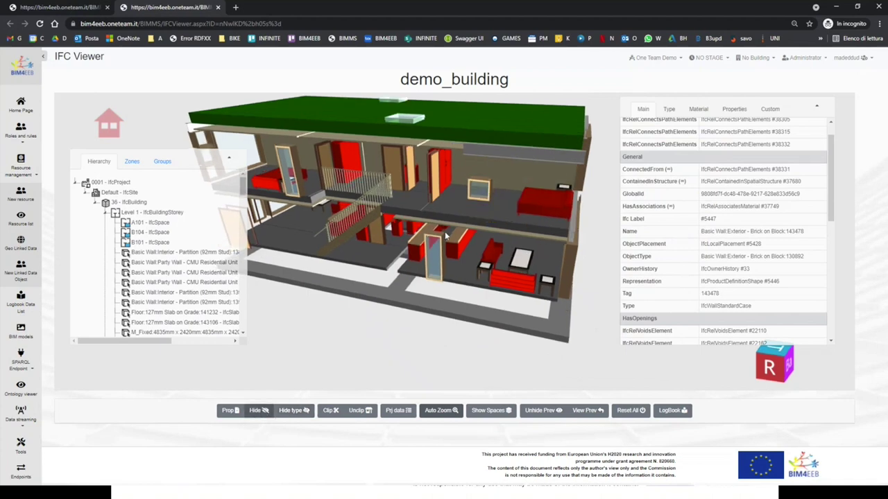
left_click(301, 409)
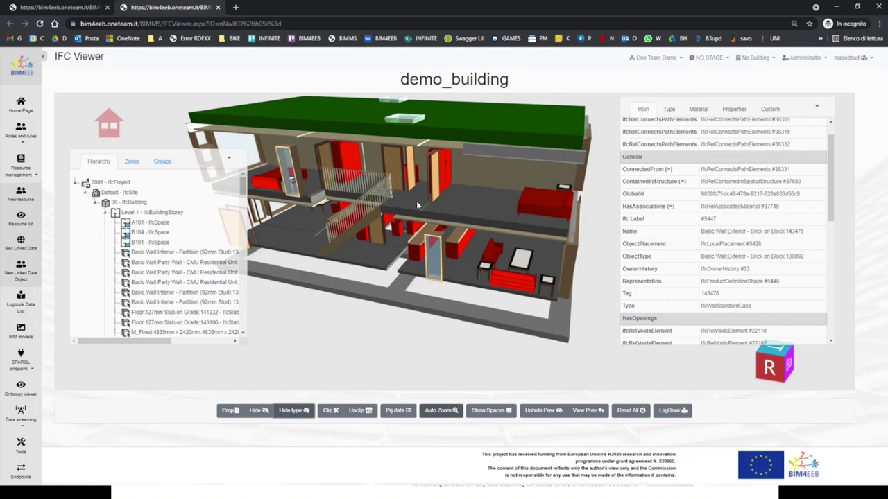
left_click(537, 208)
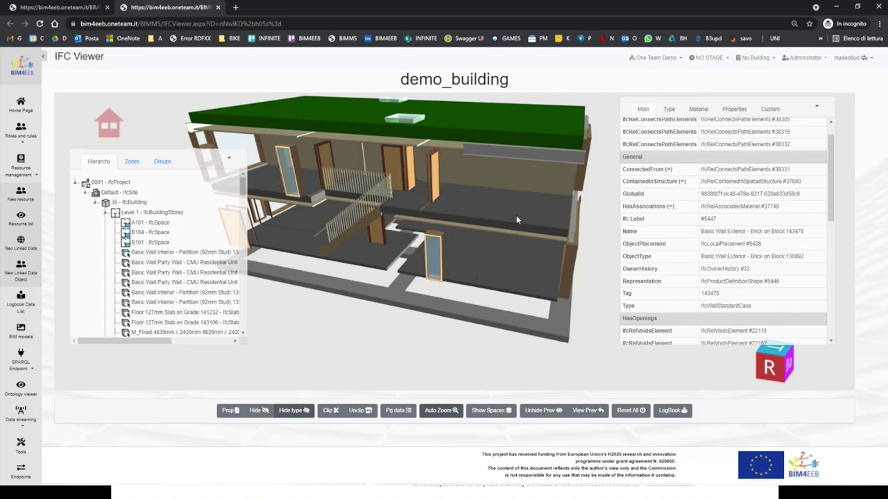
left_click_drag(371, 335, 373, 182)
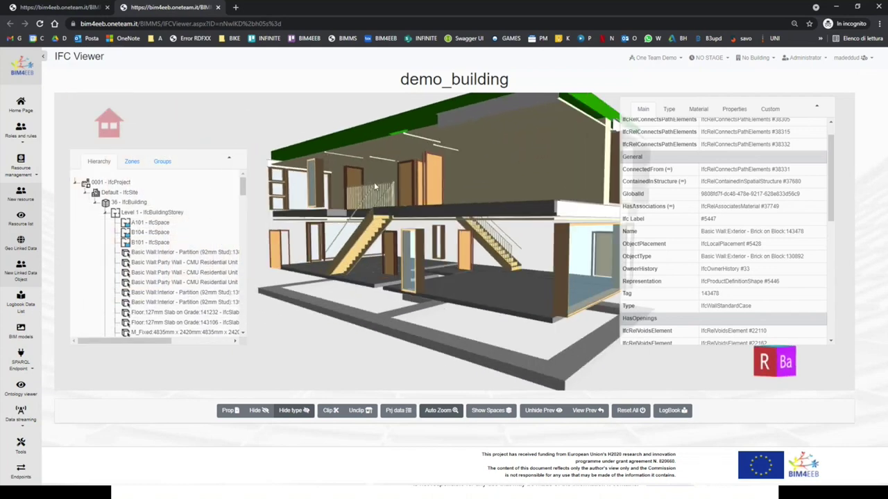
left_click(631, 412)
Hide the upper and lower front walls individually, then bring both back
left_click_drag(430, 208, 410, 283)
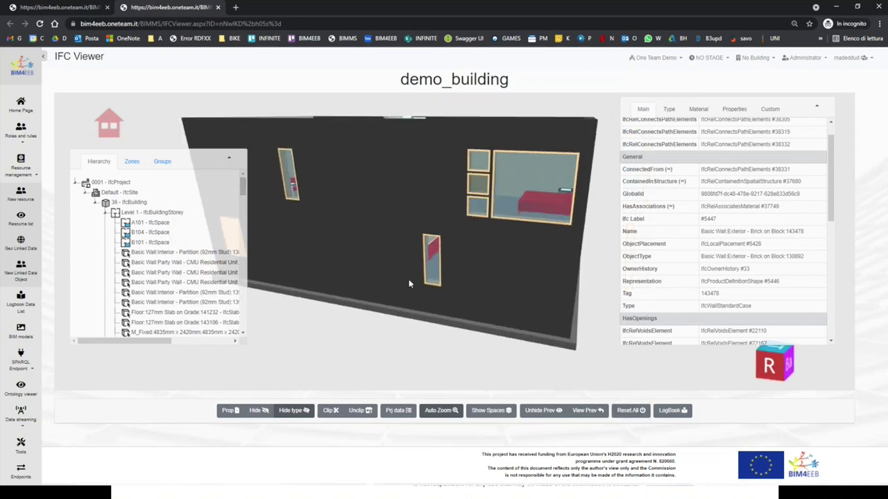
left_click(255, 410)
left_click(425, 196)
left_click(372, 258)
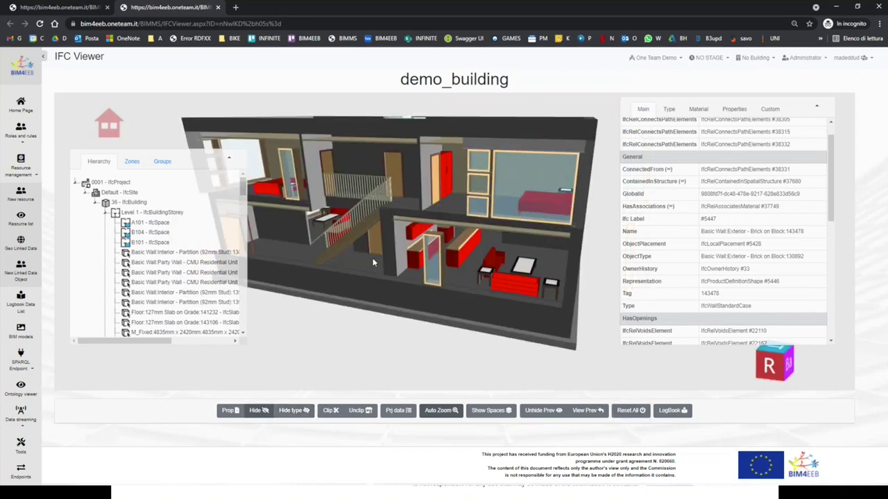
left_click(540, 412)
left_click(540, 412)
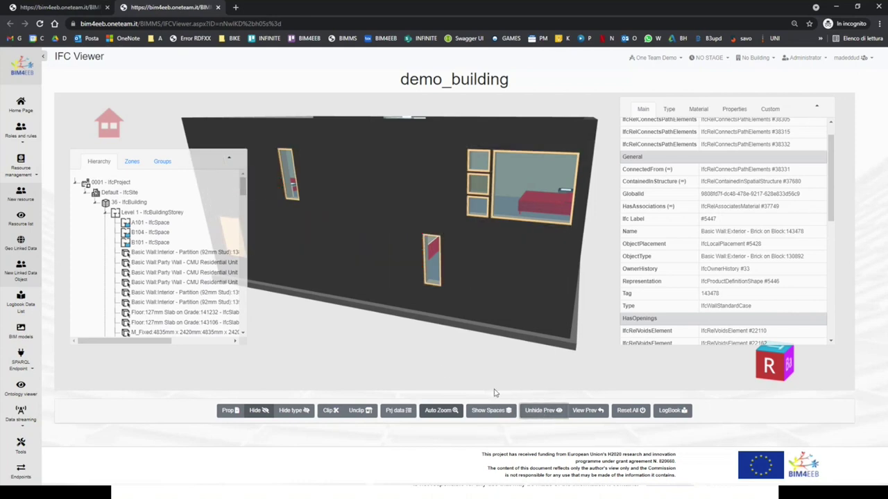
Hide the front walls by type, look down from above, and show the room space volumes
left_click(291, 411)
left_click(404, 158)
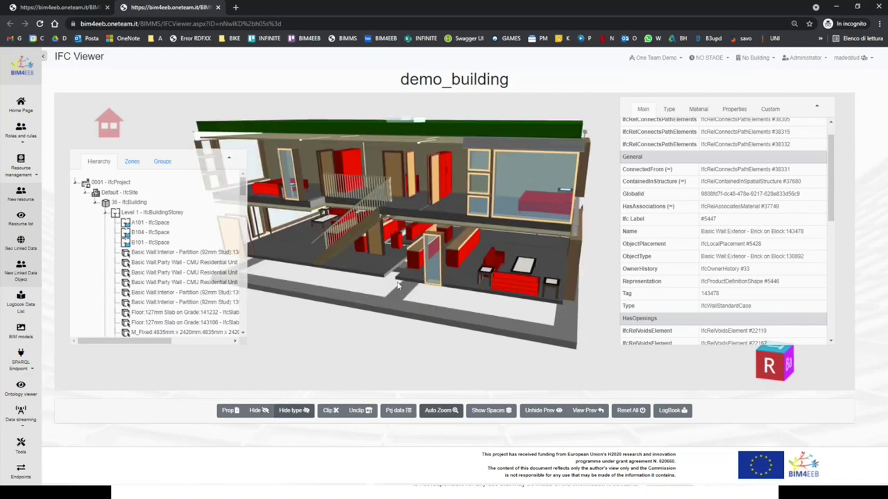
left_click_drag(417, 182, 450, 248)
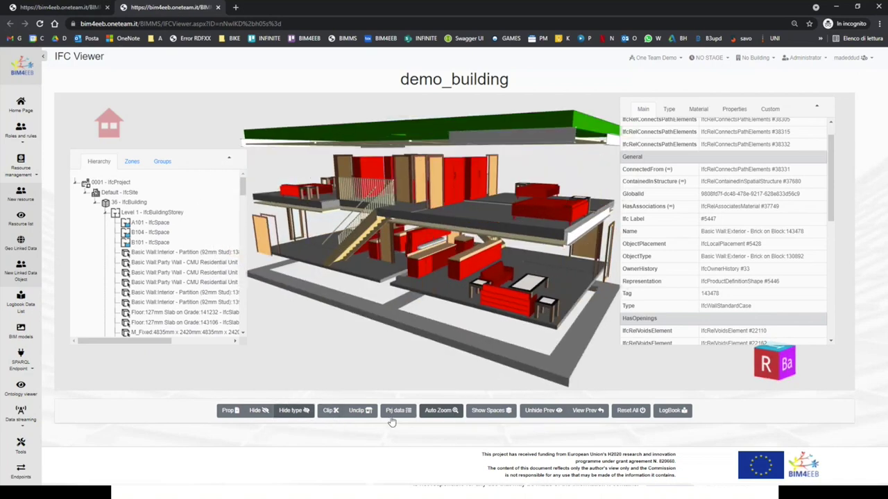
left_click(488, 410)
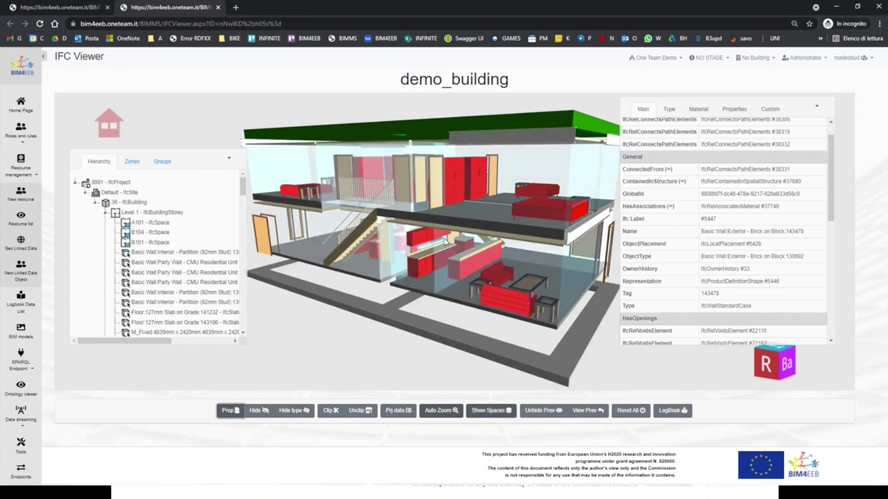
scroll(491, 169, "up", 3)
Select space B203 (Bedroom 2), rotate the building left, and scroll its property sets
left_click(490, 163)
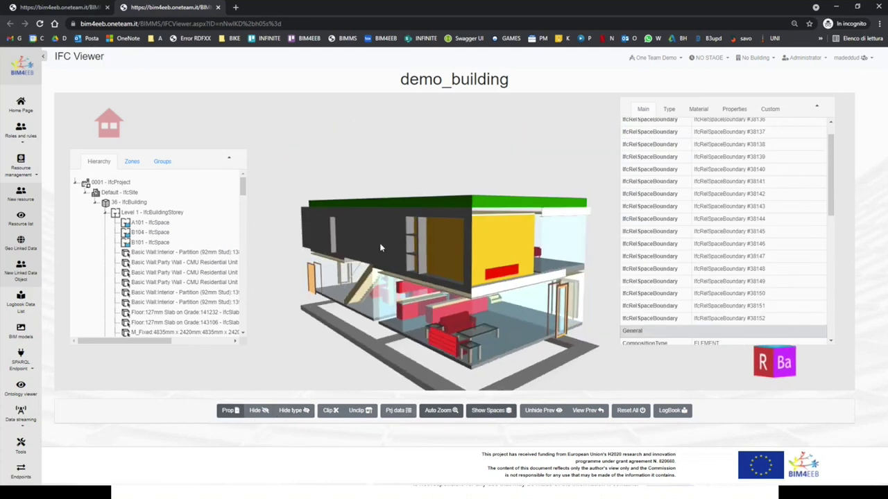
left_click_drag(380, 243, 329, 254)
left_click_drag(536, 255, 351, 258)
mouse_move(468, 242)
left_mouse_down()
mouse_move(411, 247)
mouse_move(449, 223)
mouse_move(481, 232)
left_mouse_up()
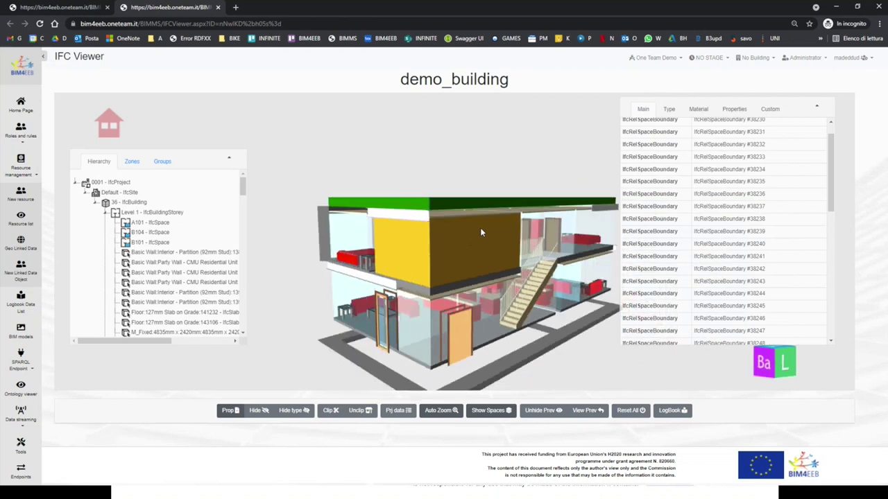
left_click_drag(829, 167, 828, 244)
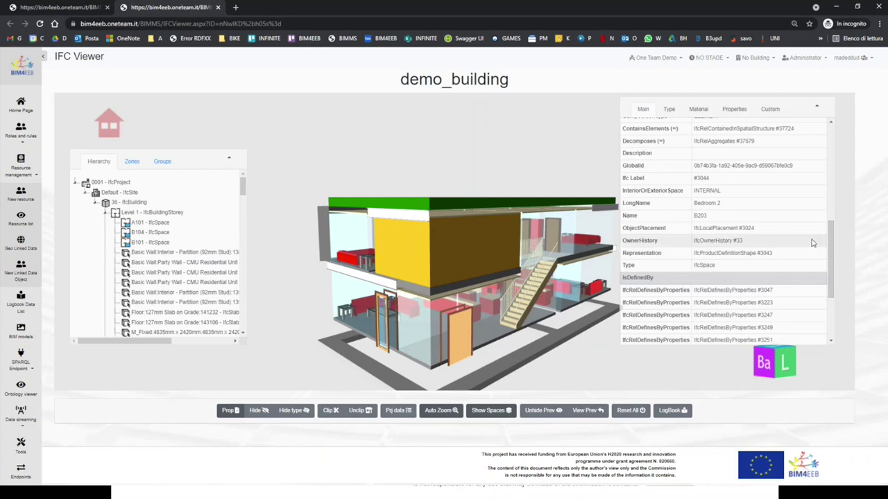
Orbit around the building to a high roof view, then select the A101 Foyer space
left_click_drag(352, 246, 551, 266)
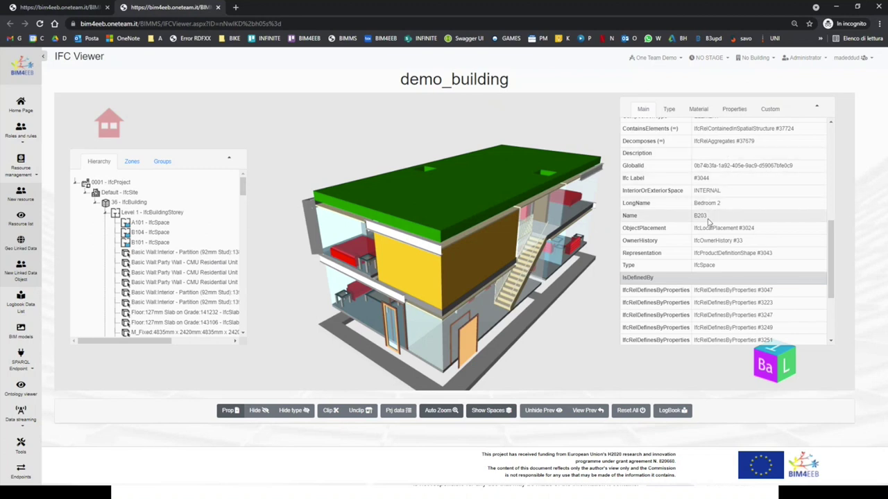
mouse_move(831, 258)
left_mouse_down()
mouse_move(829, 300)
mouse_move(831, 204)
mouse_move(821, 267)
left_mouse_up()
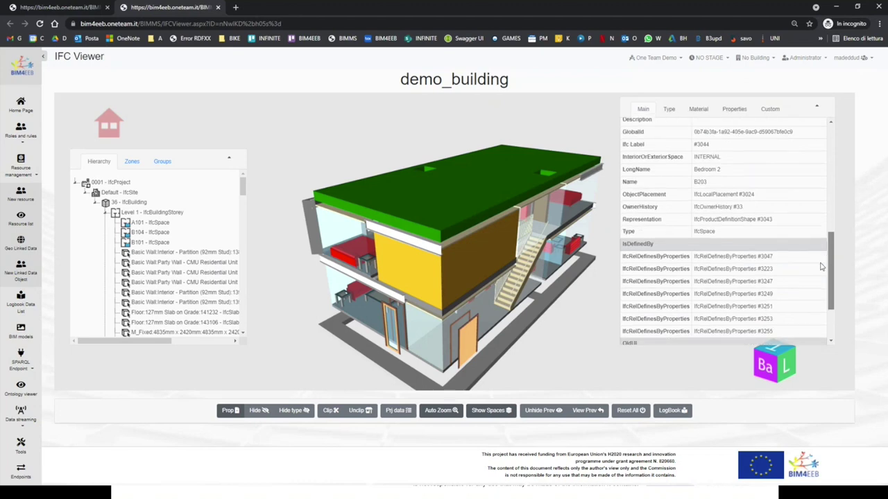
left_click_drag(499, 257, 441, 247)
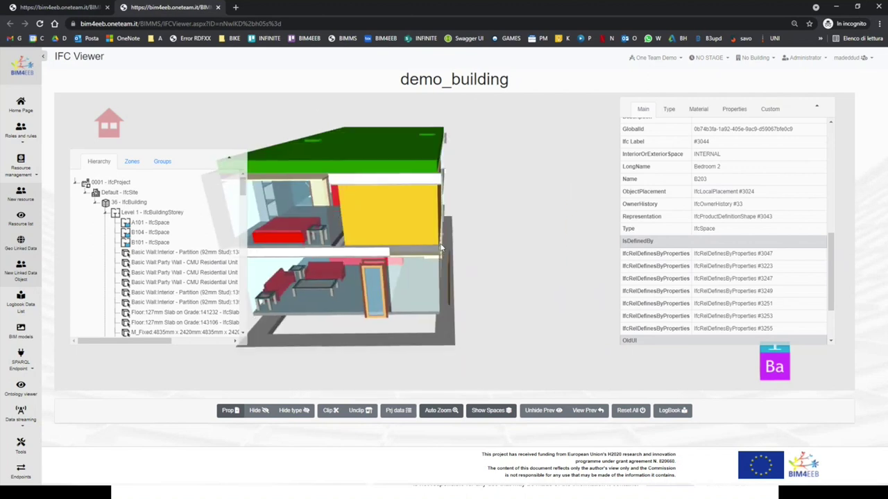
left_click_drag(423, 225, 456, 209)
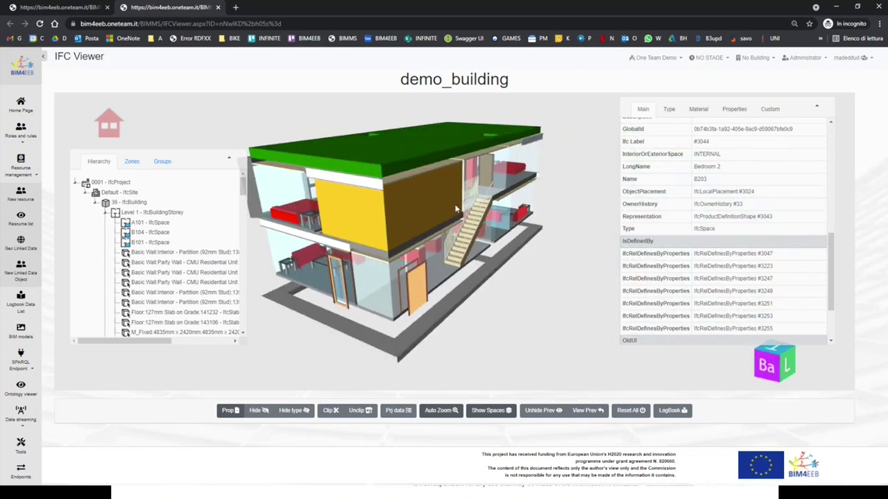
left_click_drag(430, 240, 390, 218)
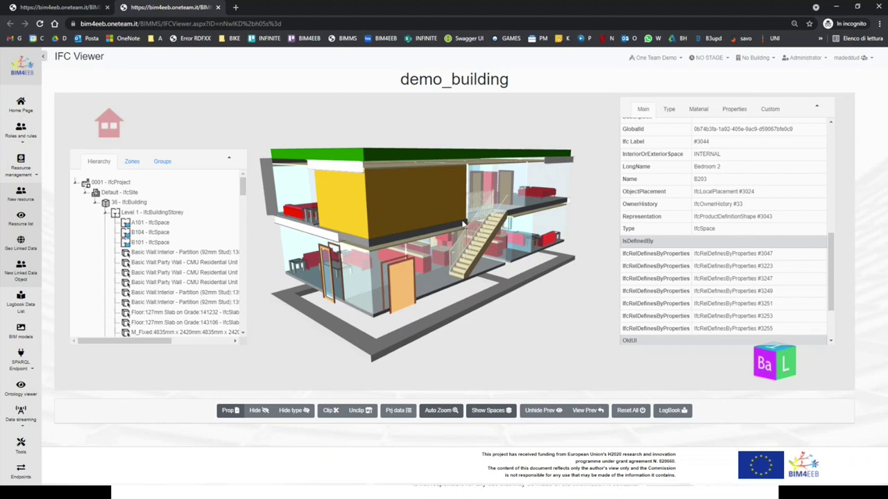
mouse_move(439, 214)
left_mouse_down()
mouse_move(414, 217)
mouse_move(420, 241)
mouse_move(413, 233)
mouse_move(439, 216)
mouse_move(422, 205)
mouse_move(486, 197)
mouse_move(499, 210)
mouse_move(413, 221)
mouse_move(429, 215)
left_mouse_up()
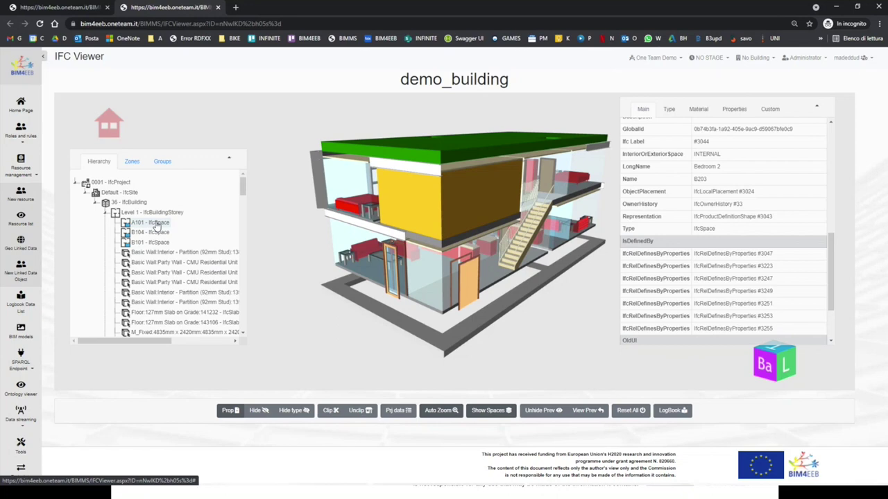
left_click(158, 225)
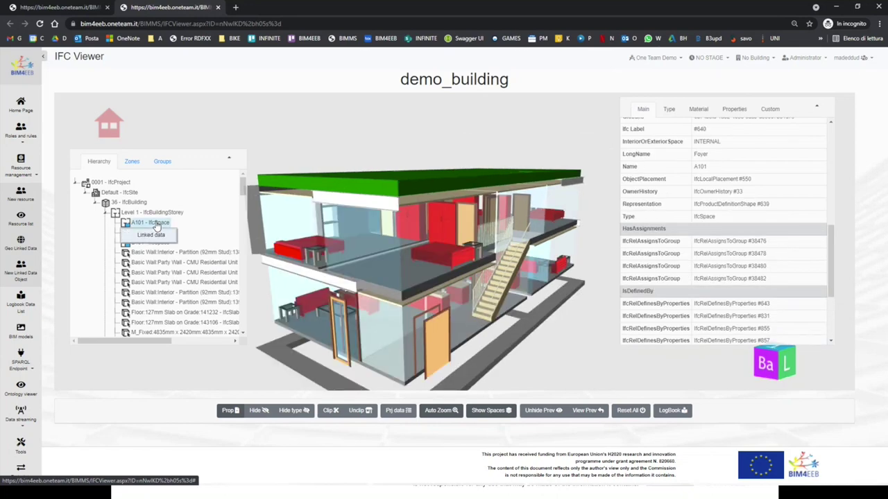
left_click(152, 237)
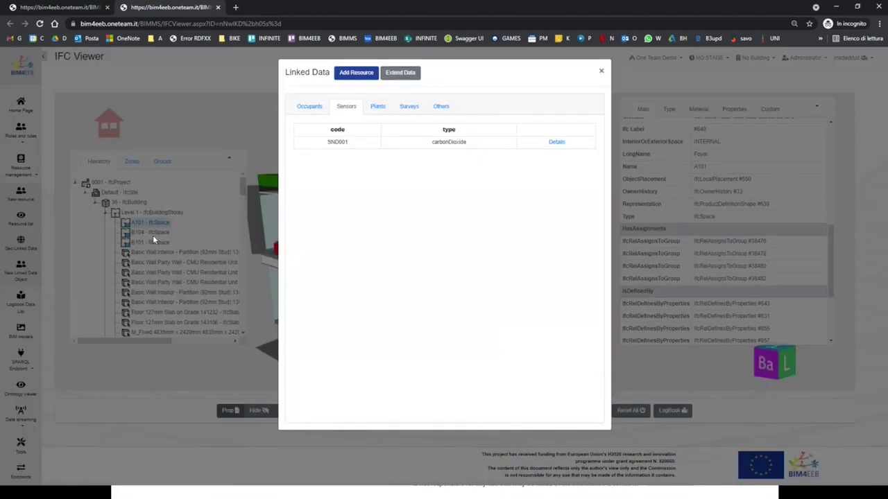
left_click(309, 108)
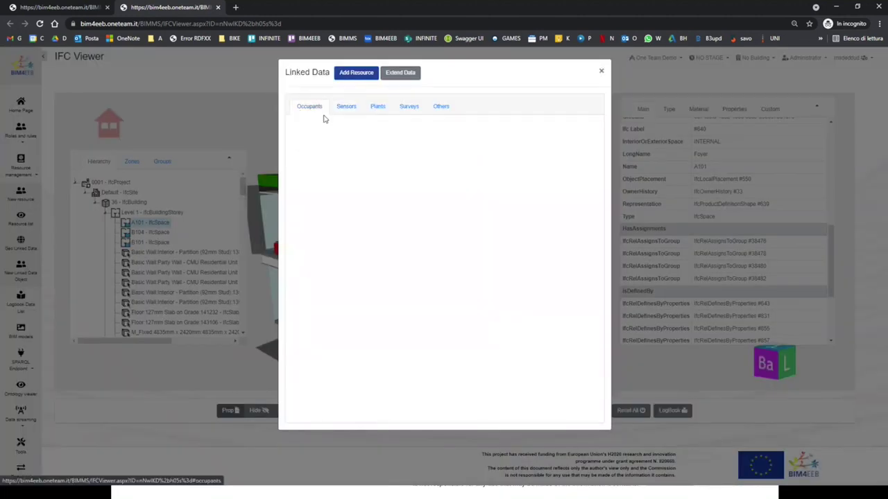
left_click(349, 111)
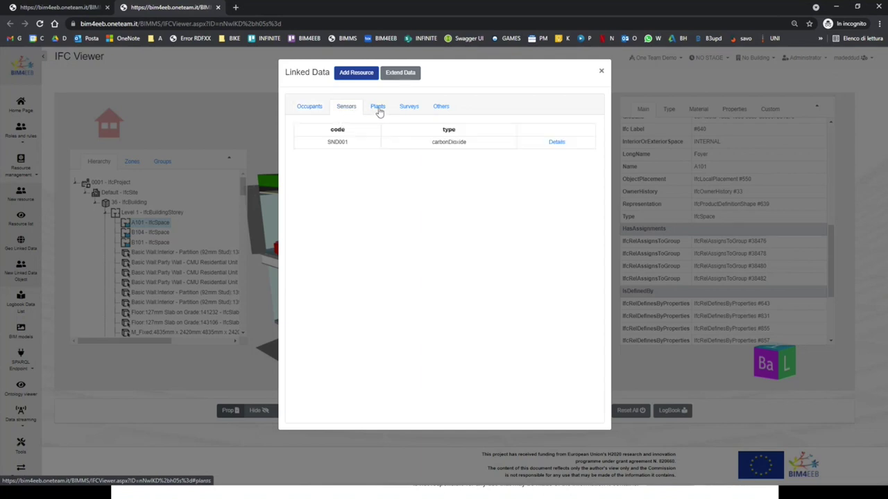
left_click(378, 110)
left_click(407, 110)
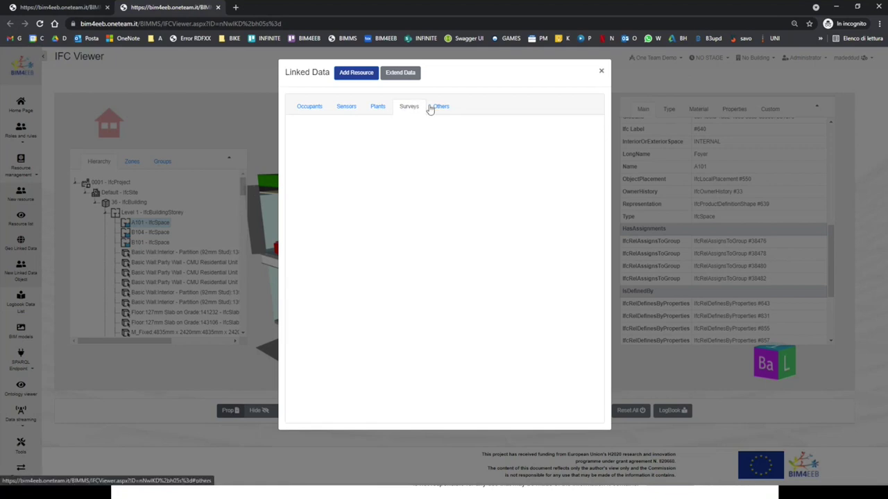
left_click(348, 109)
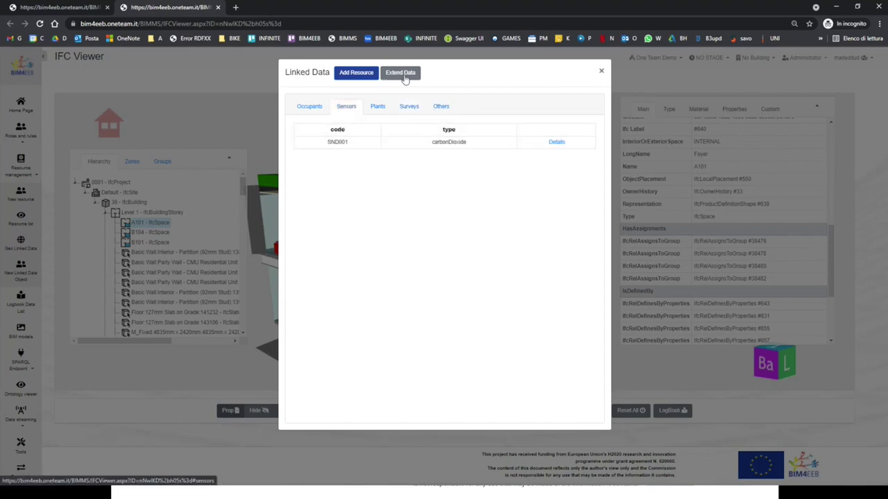
left_click(600, 72)
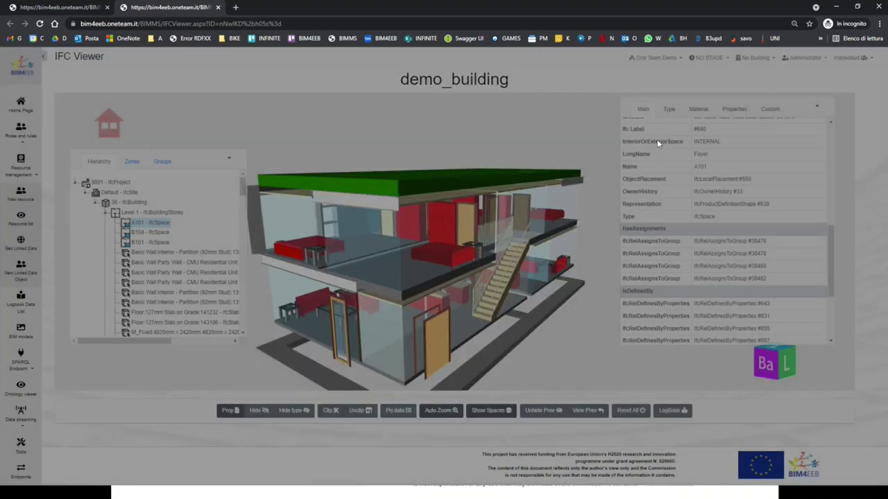
Check sensor SND001's carbonDioxide readings in ppm from A101's linked data details
left_click_drag(832, 248, 828, 228)
scroll(798, 229, "down", 3)
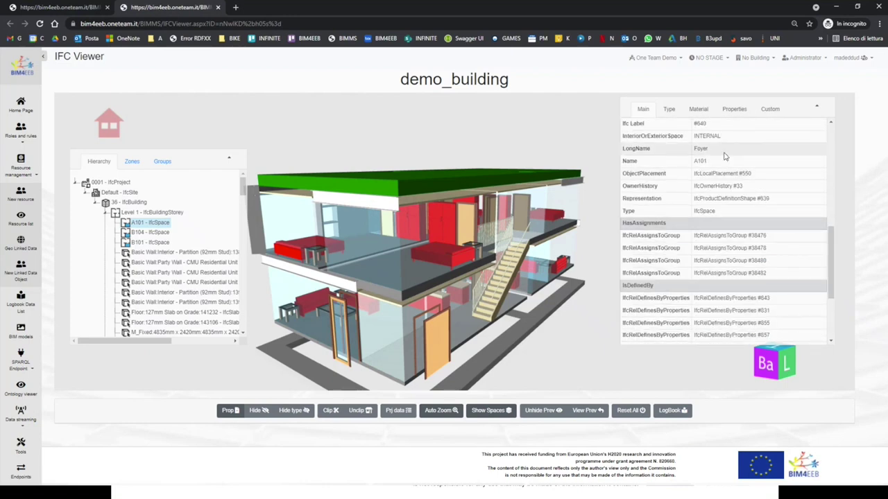
right_click(159, 223)
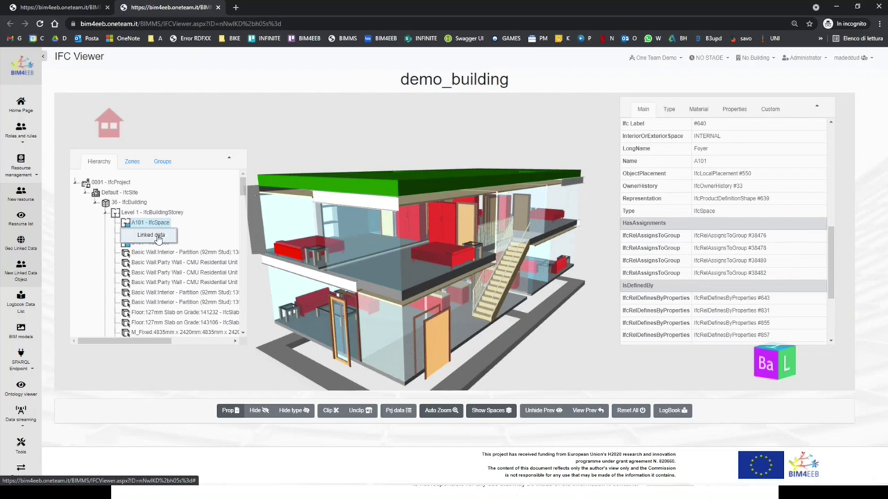
left_click(159, 237)
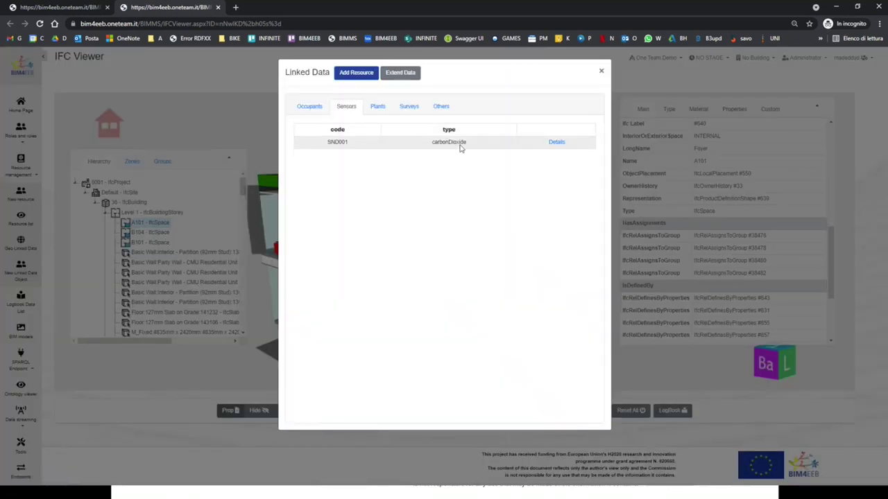
left_click(557, 143)
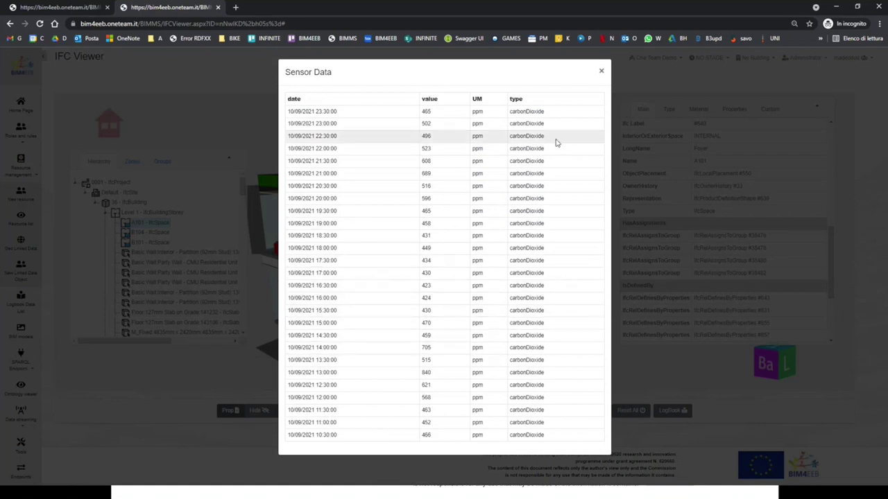
left_click(601, 71)
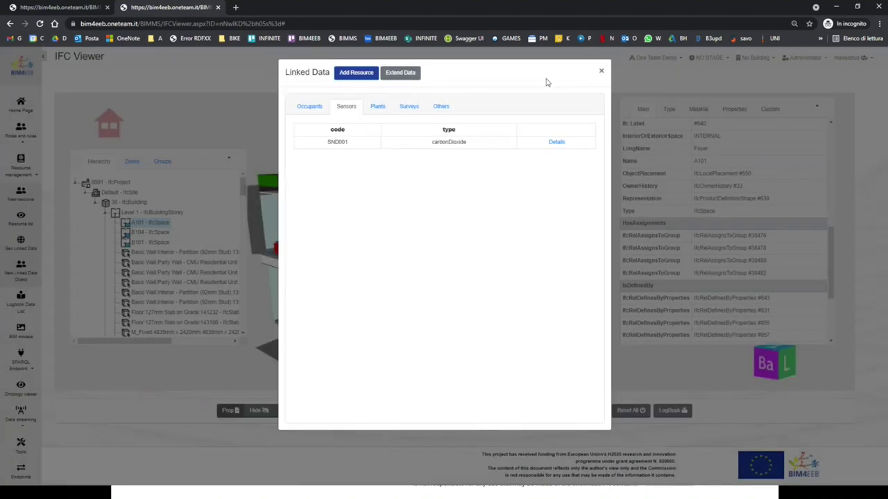
left_click(600, 71)
Confirm B101's linked data has an empty sensor list, then select the B104 space
left_click(145, 254)
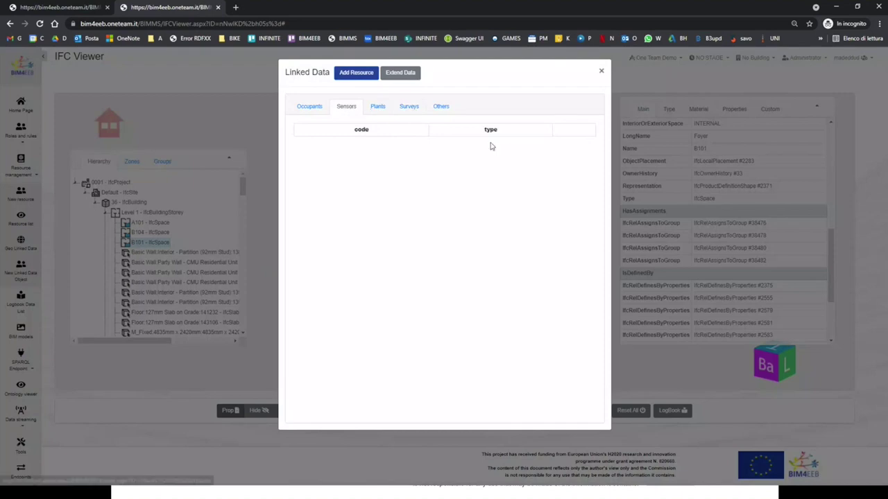
left_click(600, 72)
right_click(150, 234)
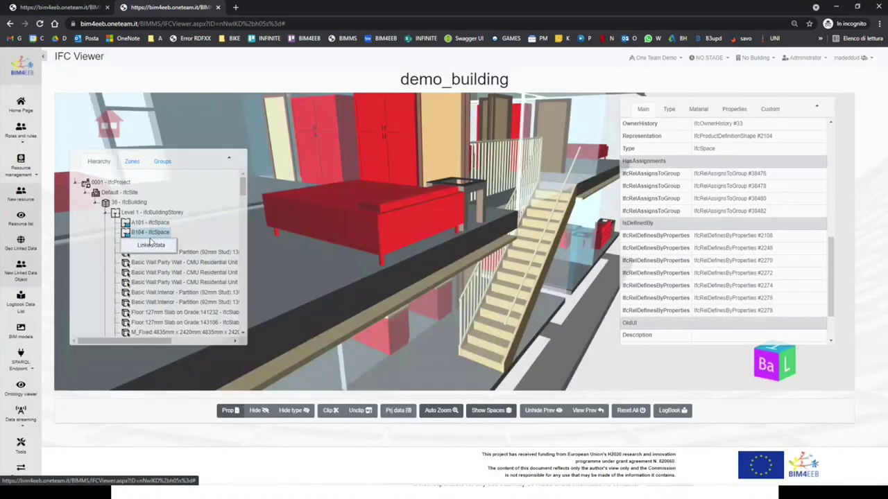
left_click(150, 245)
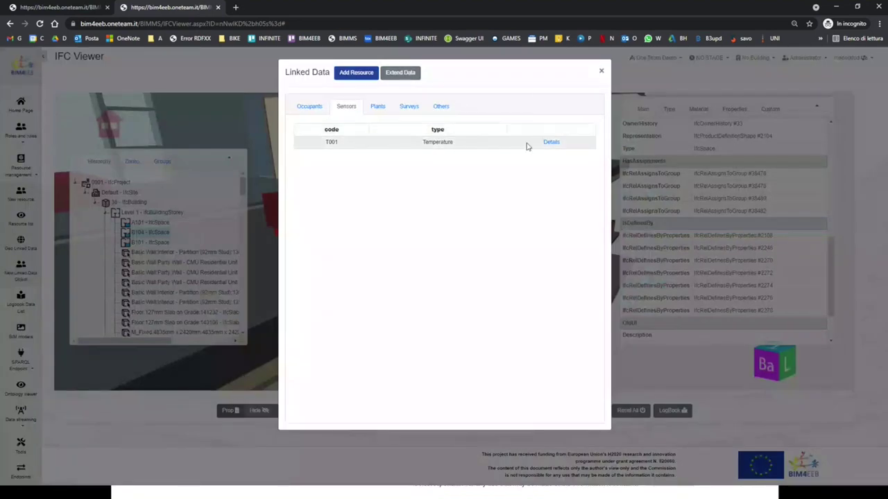
left_click(548, 144)
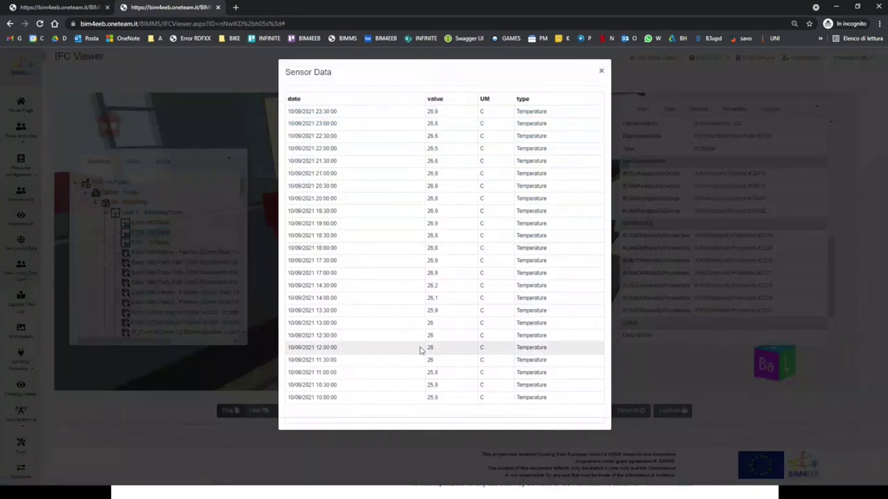
left_click(602, 72)
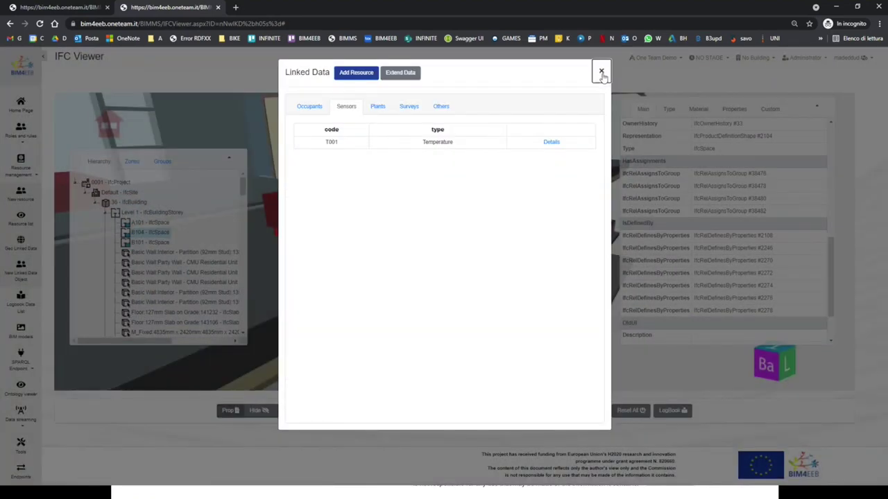
left_click(601, 72)
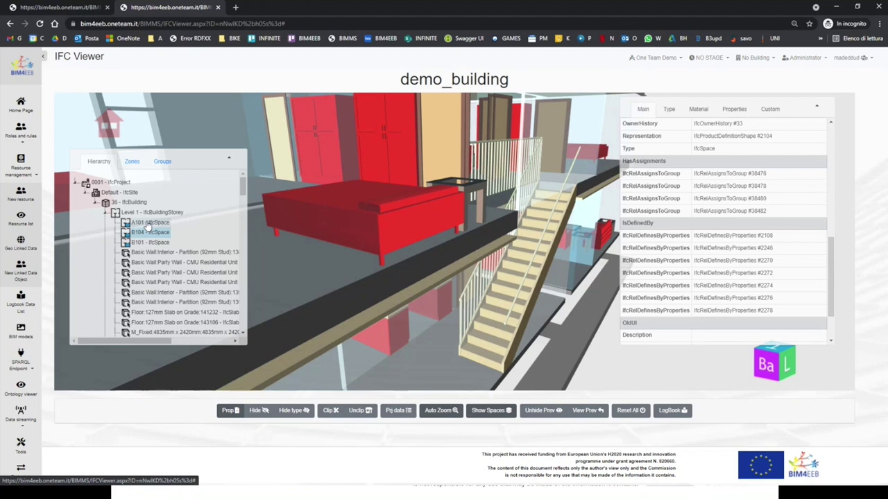
Open B104's linked data and check sensor T001's temperature readings
right_click(149, 236)
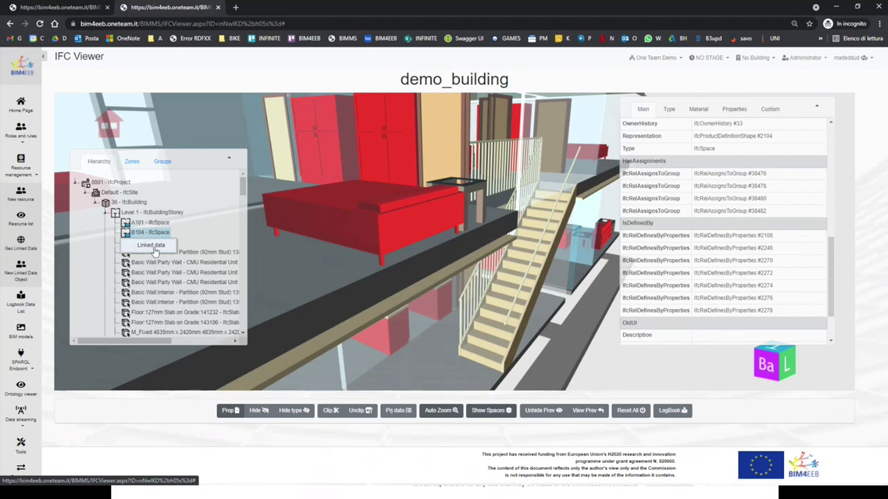
left_click(151, 246)
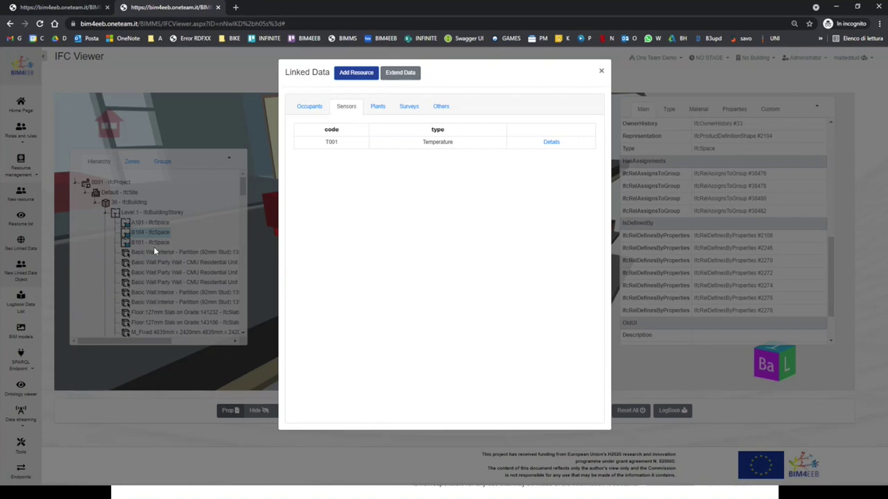
left_click(544, 142)
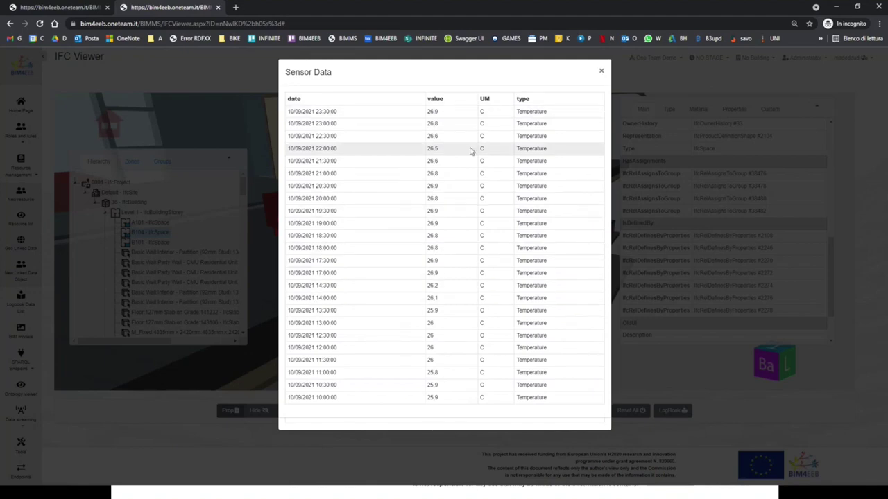
left_click(601, 73)
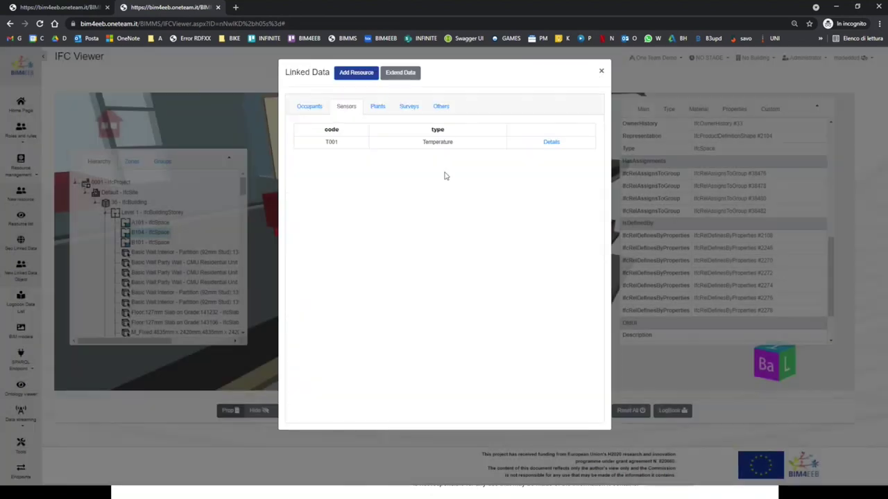
Browse B104's Occupants, Plants and Others linked-data lists
left_click(310, 109)
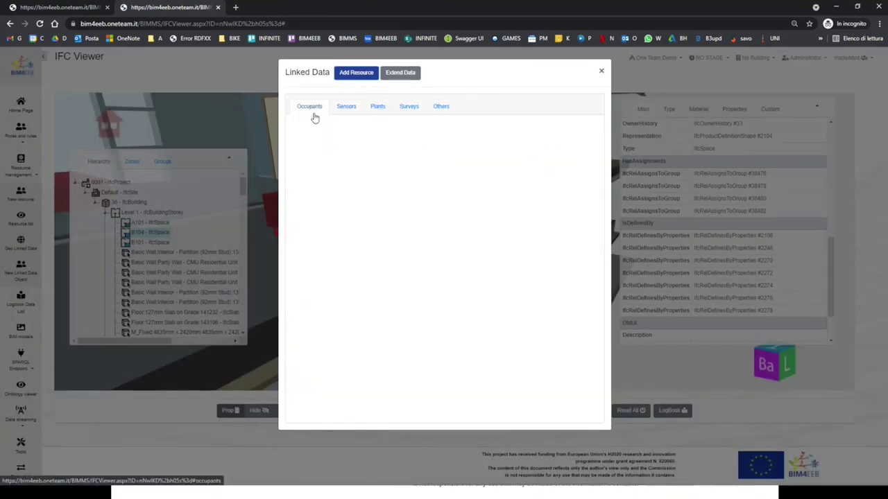
left_click(377, 110)
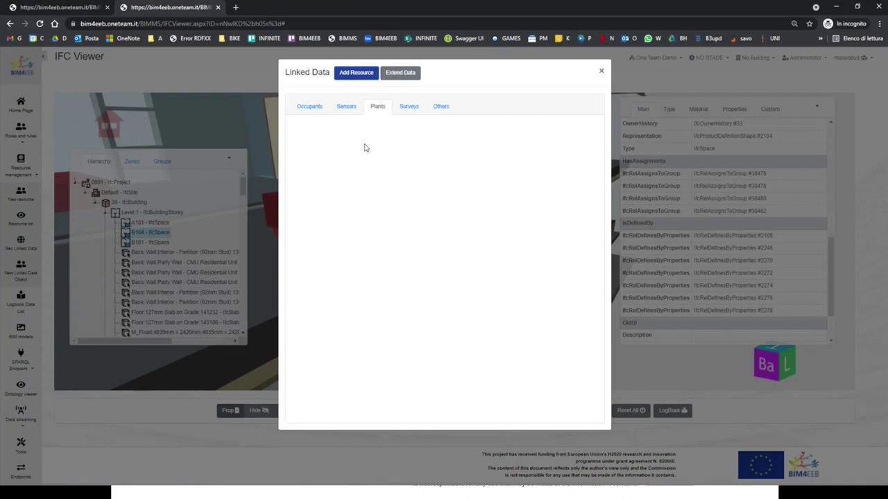
left_click(440, 107)
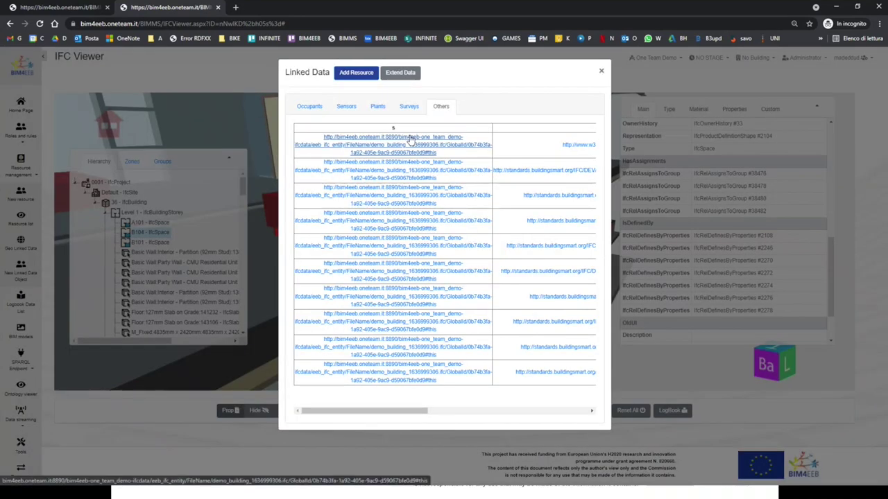
Open a B104 entity URI from the Others table in a new background tab
mouse_move(409, 411)
left_mouse_down()
mouse_move(610, 412)
mouse_move(423, 412)
left_mouse_up()
middle_click(428, 283)
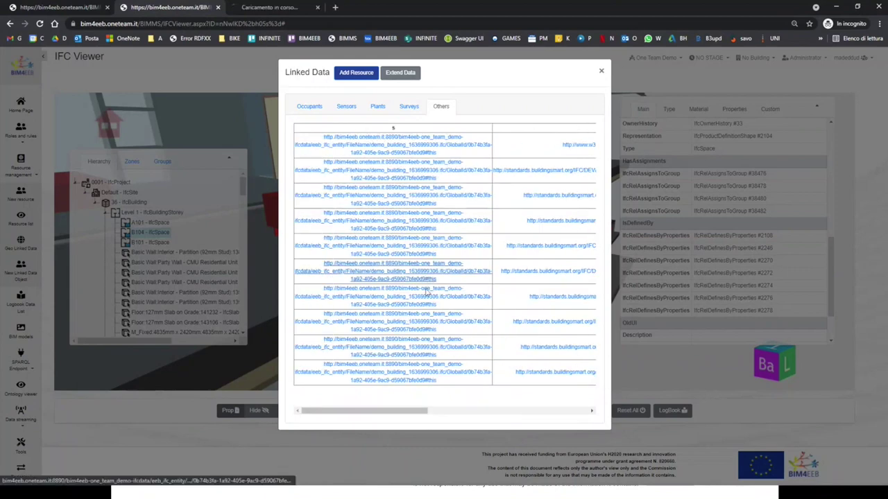
scroll(378, 291, "right", 5)
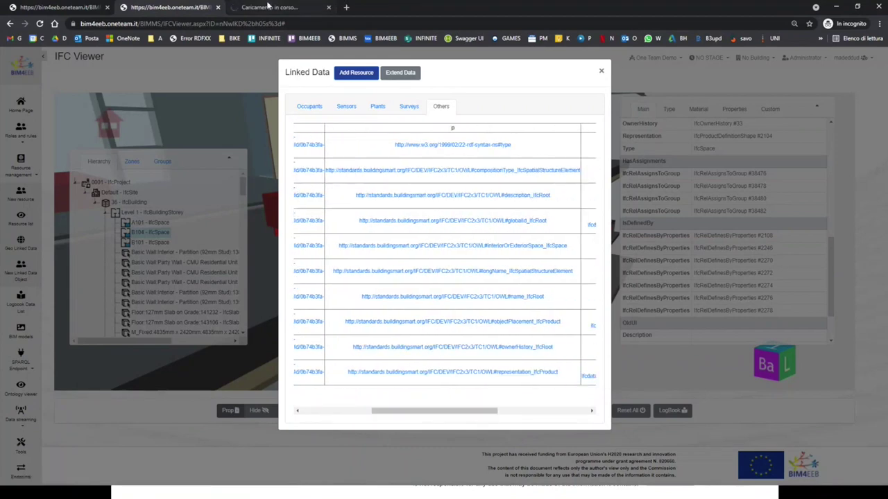
left_click_drag(421, 412, 350, 416)
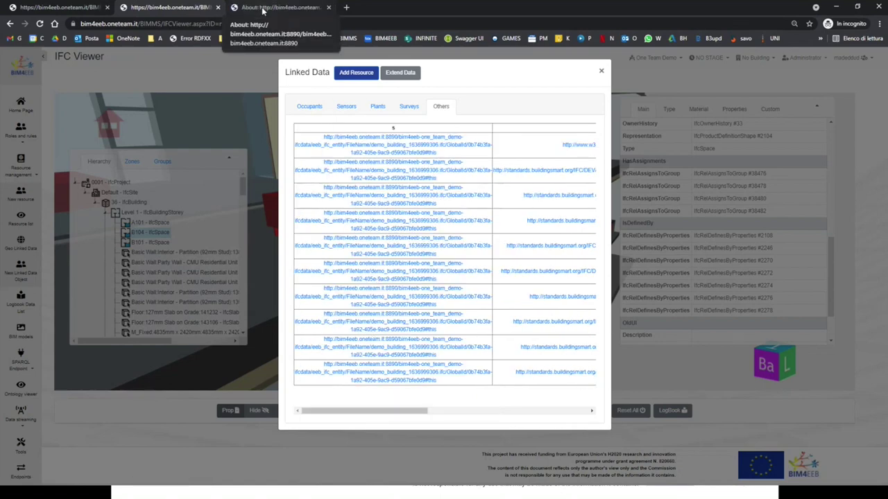
Sponge B104's IfcSpace About page in Virtuoso to fetch more relations, then return to the IFC Viewer
left_click(262, 9)
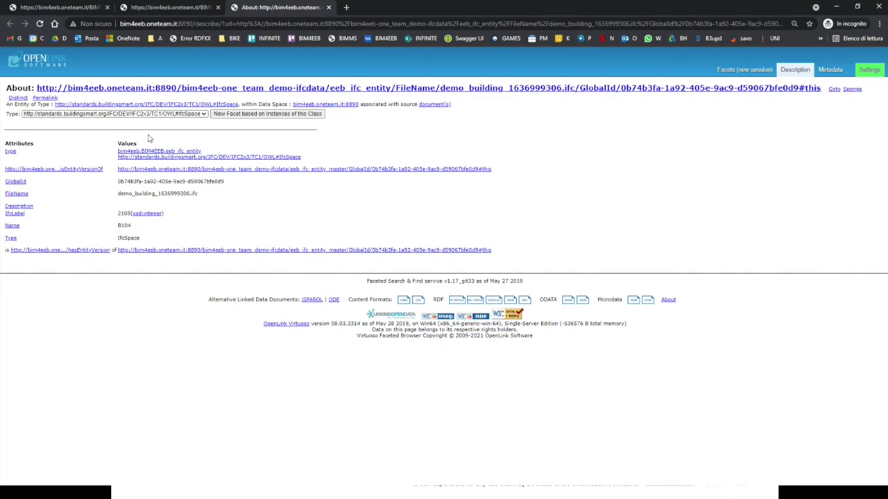
left_click(852, 90)
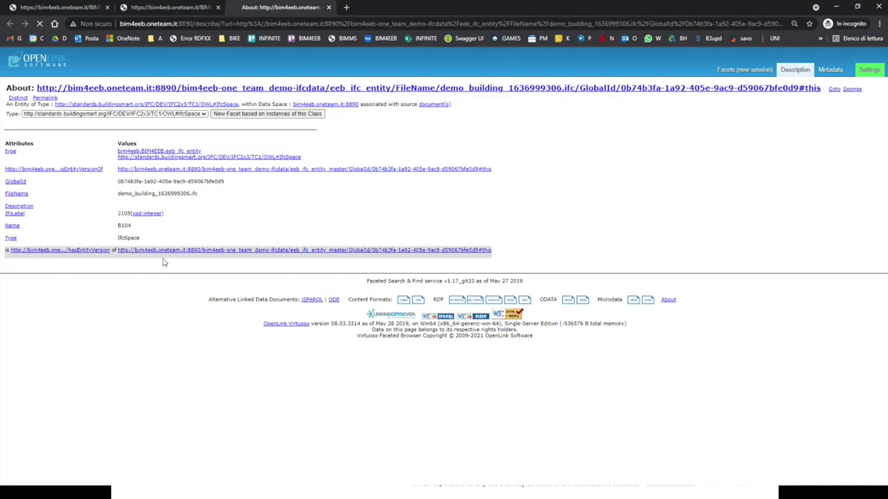
scroll(297, 349, "down", 3)
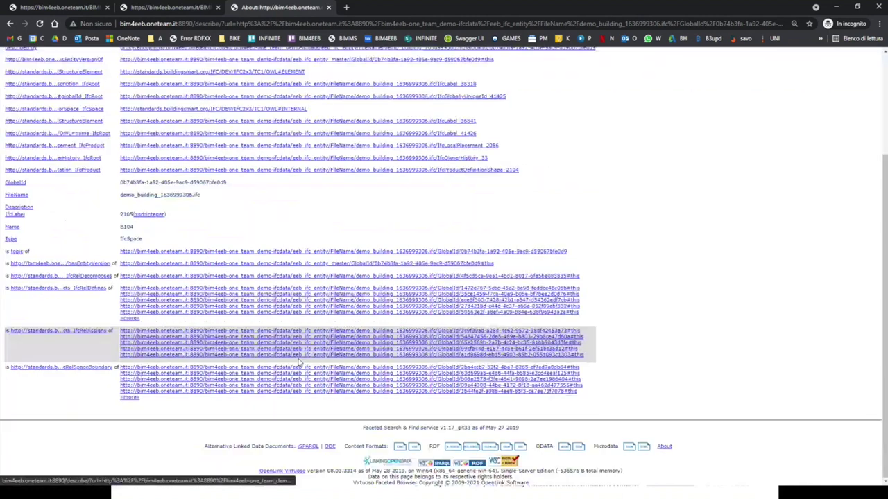
scroll(297, 350, "up", 3)
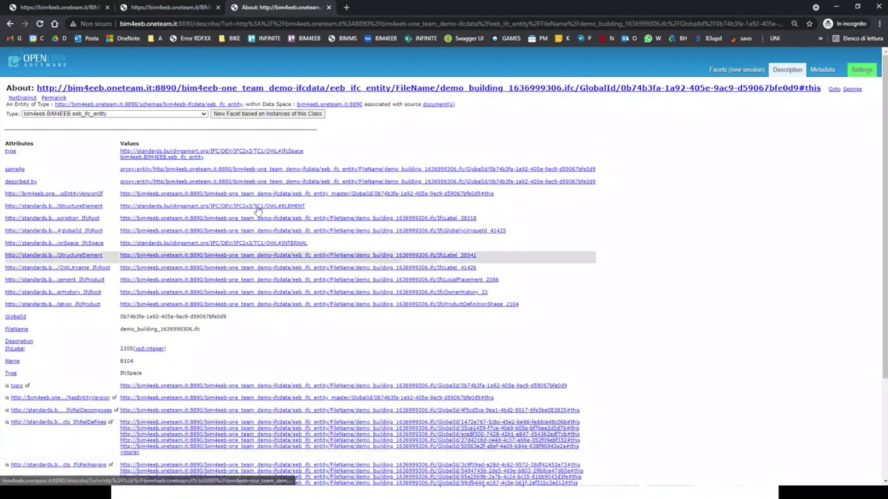
left_click(175, 8)
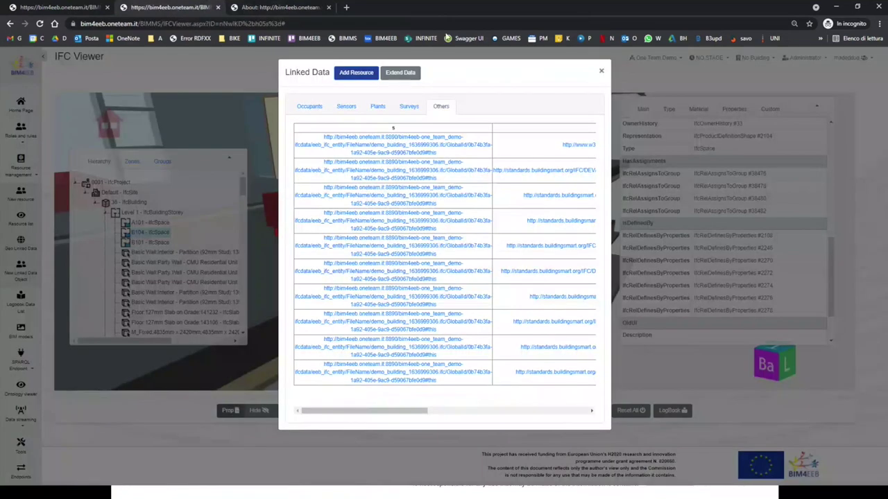
Cycle through B104's Occupants, Sensors, Plants and Others linked-data lists
left_click(310, 108)
left_click(344, 109)
left_click(376, 109)
left_click(440, 108)
Recheck occupants and the temperature sensor, list the Others triples, then view the Virtuoso About page
left_click(312, 109)
left_click(347, 109)
left_click(316, 109)
left_click(354, 110)
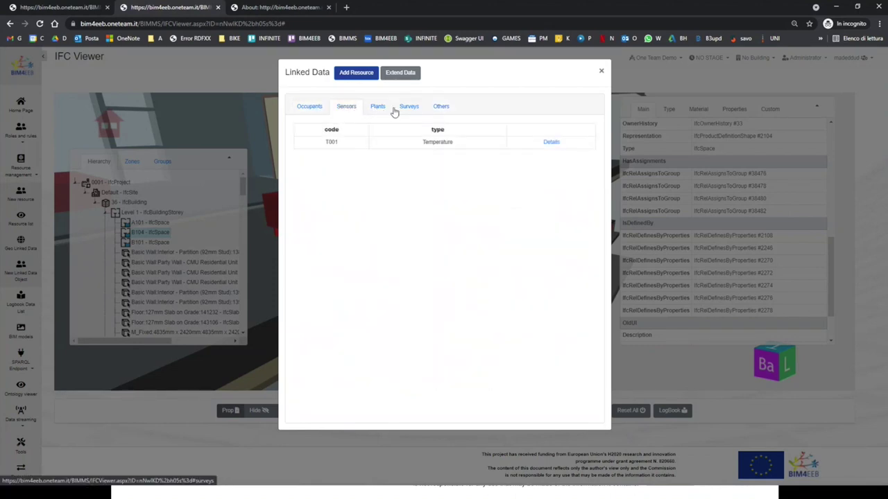
left_click(433, 108)
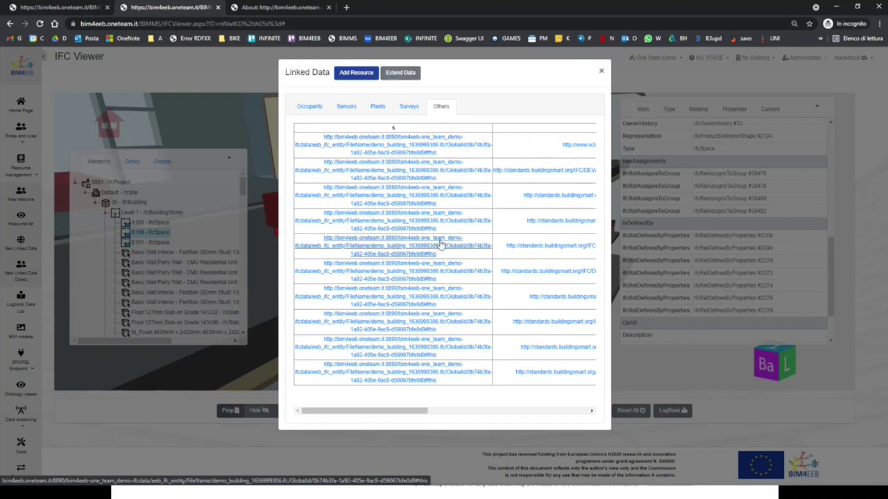
left_click(301, 8)
scroll(451, 298, "down", 2)
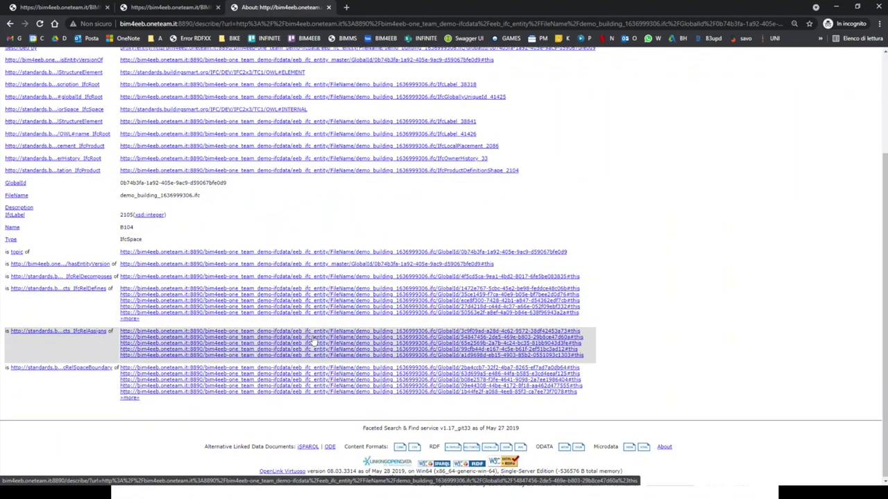
Close the Virtuoso About tab and the IFC Viewer tab to return to the BIM models list
scroll(313, 292, "up", 2)
key("ctrl+shift+Tab")
left_click(273, 7)
left_click(217, 7)
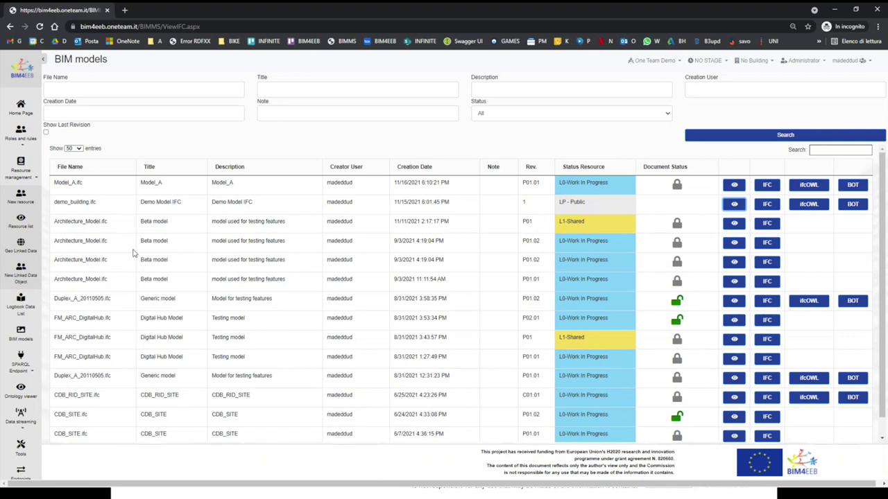
Open the Report about issues entry from the Resource list
left_click(21, 205)
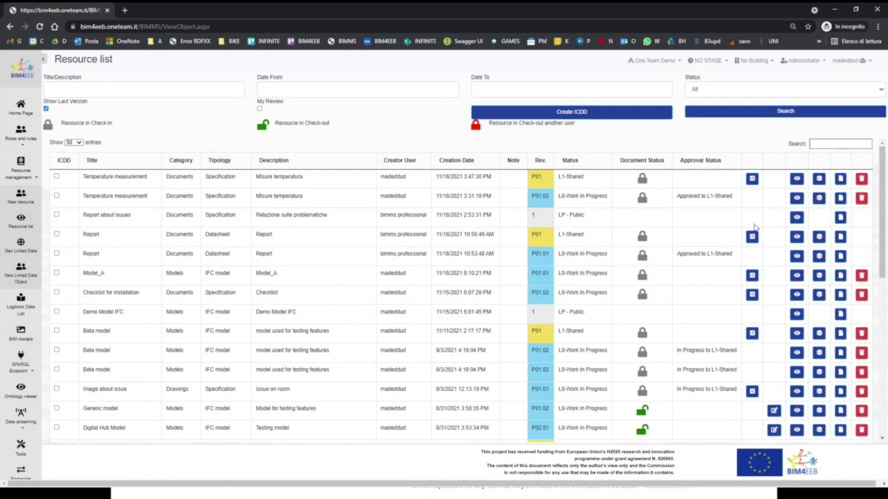
left_click(795, 218)
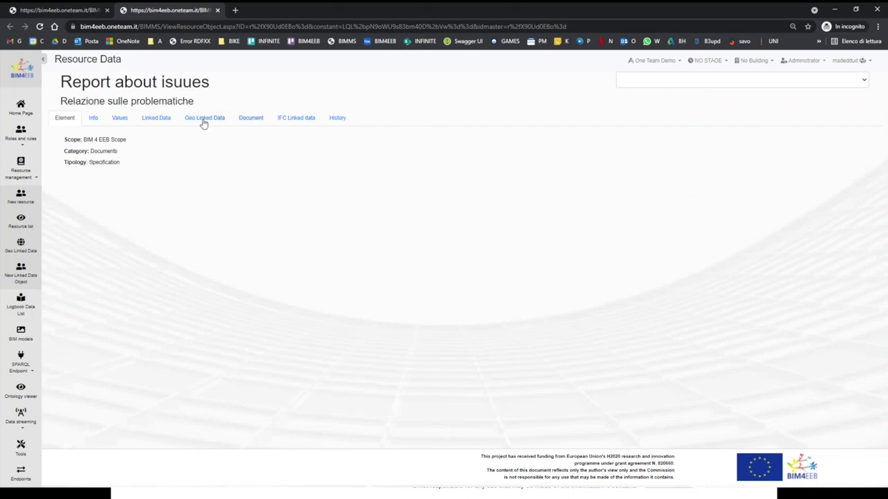
Show the report's Geo Linked Data map marking Piacenza at 45.0538, 9.6889, zooming around it
left_click(204, 119)
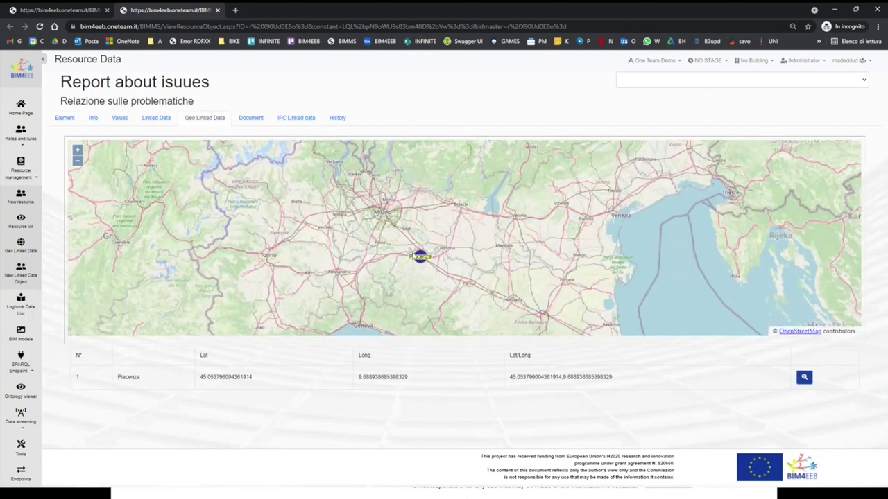
scroll(420, 258, "up", 3)
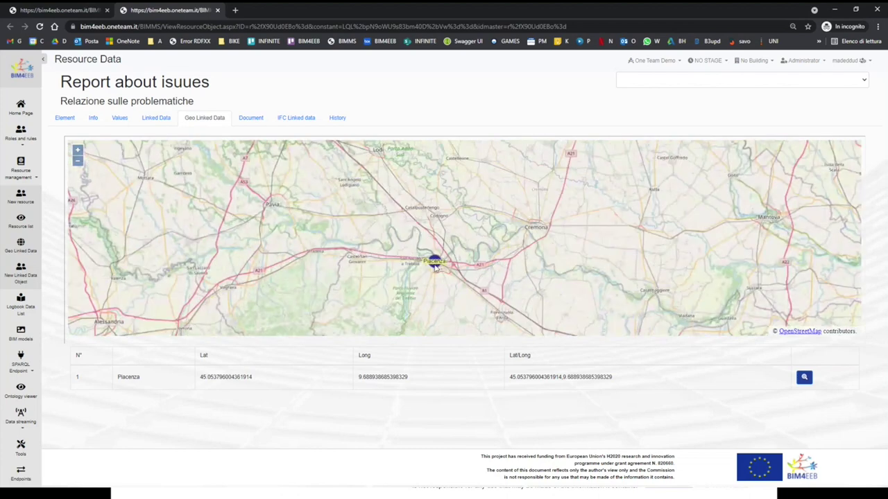
scroll(436, 269, "down", 2)
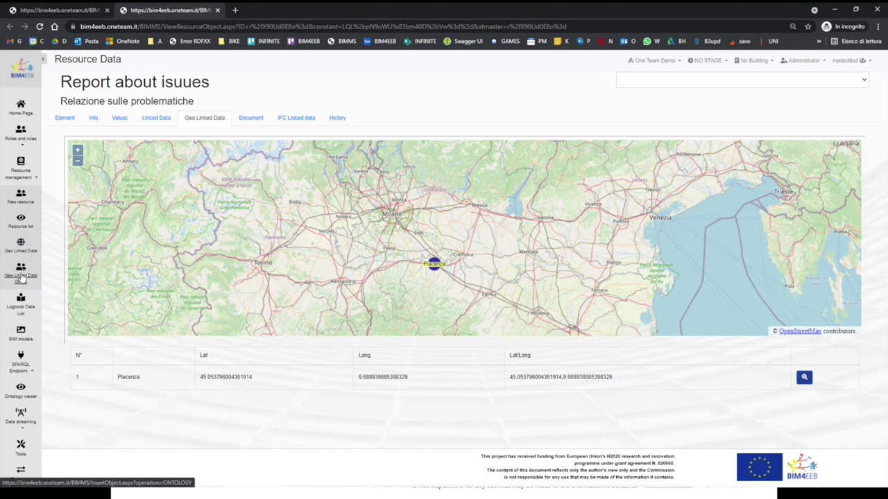
Open the map of all geo-linked resources and pan toward Milan, Piacenza and Cremona
left_click(20, 247)
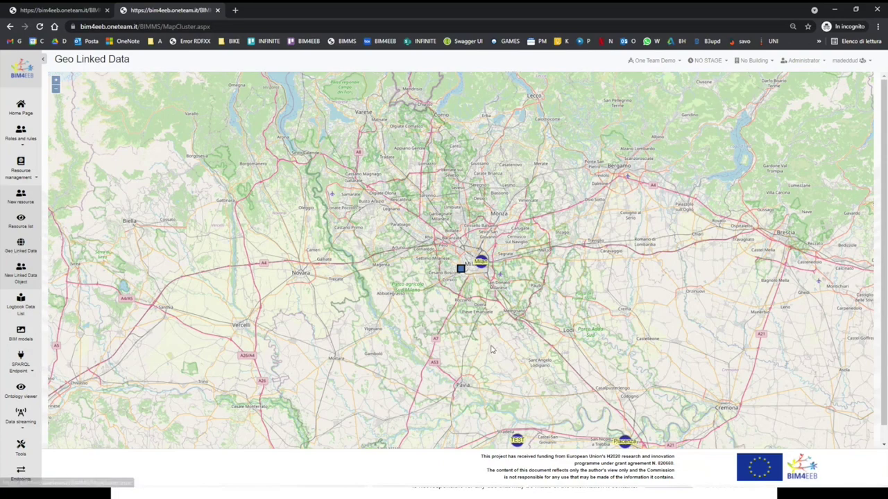
left_click_drag(490, 349, 457, 273)
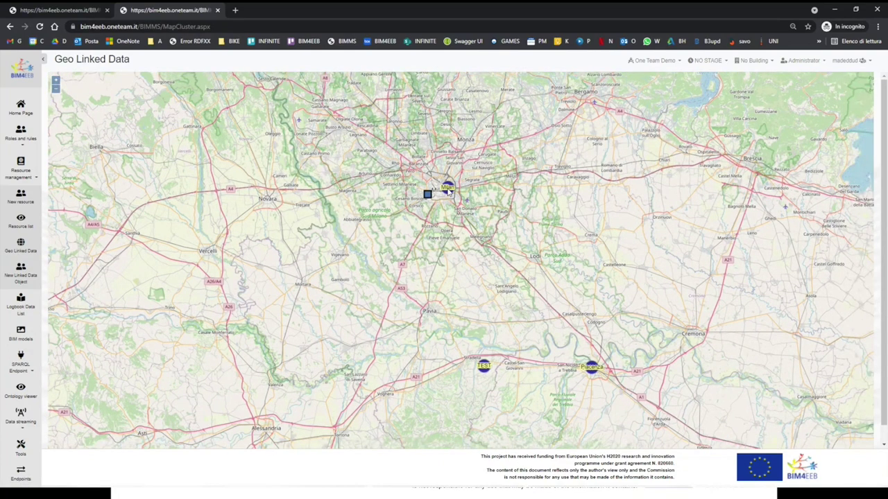
scroll(448, 190, "up", 3)
scroll(393, 284, "down", 3)
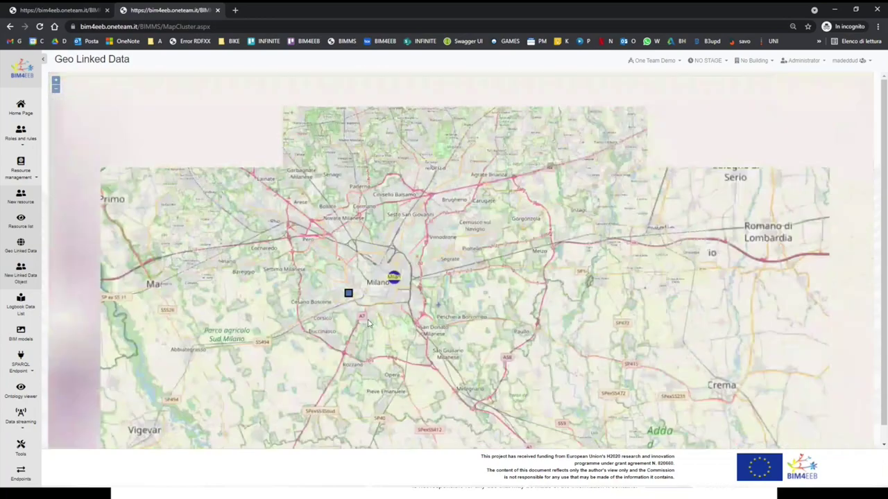
left_click_drag(398, 300, 379, 196)
left_click_drag(471, 371, 366, 267)
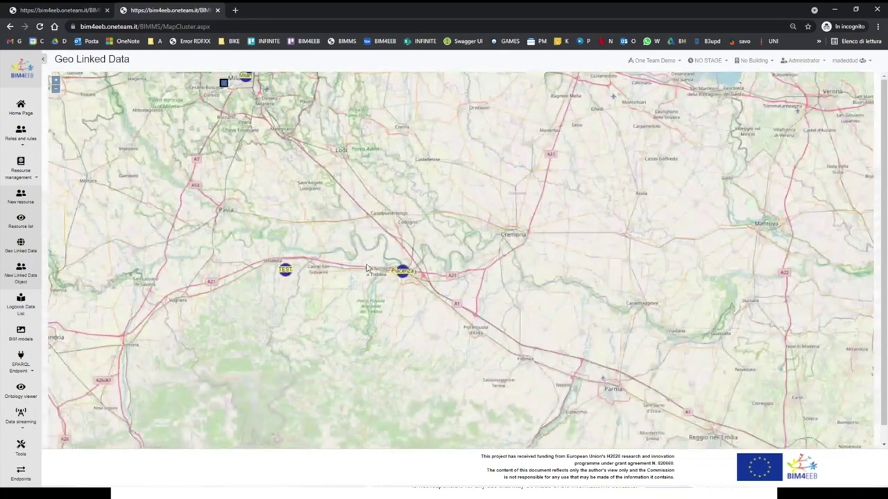
Centre on the Piacenza marker and view, then close, its Wikidata cluster details
scroll(397, 281, "up", 1)
scroll(398, 280, "up", 1)
left_click_drag(77, 253, 286, 246)
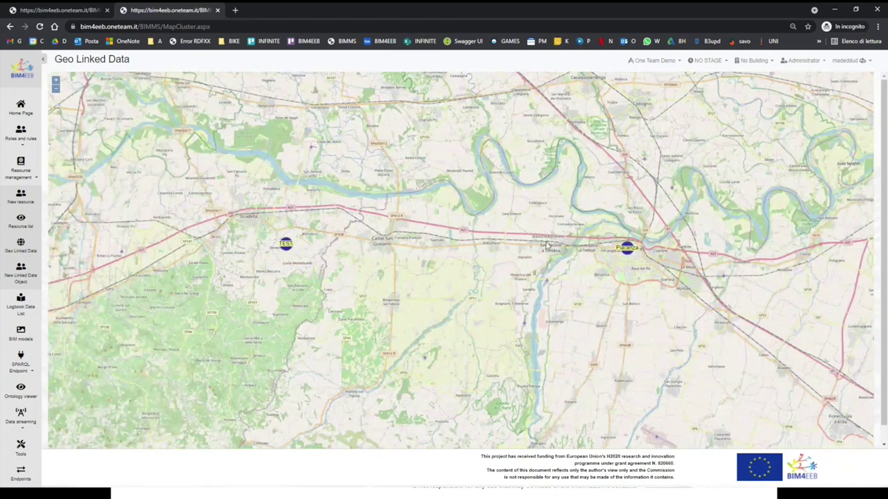
left_click_drag(647, 251, 477, 241)
scroll(477, 240, "up", 3)
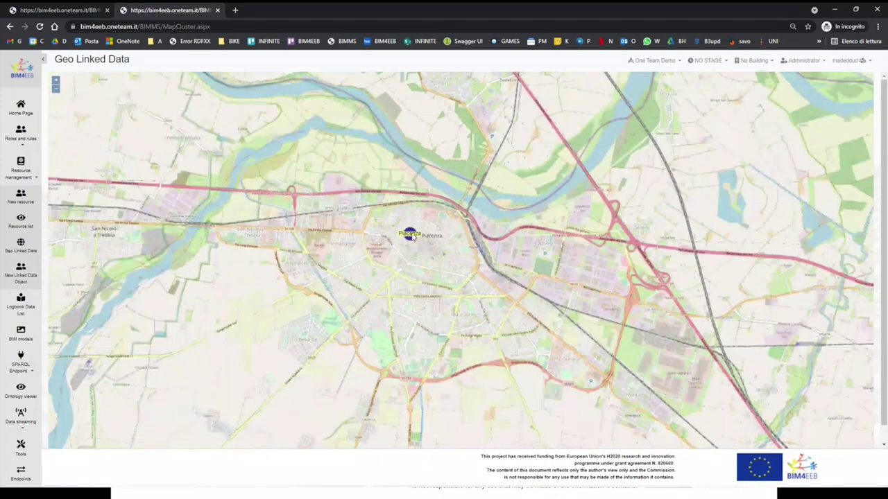
left_click(410, 235)
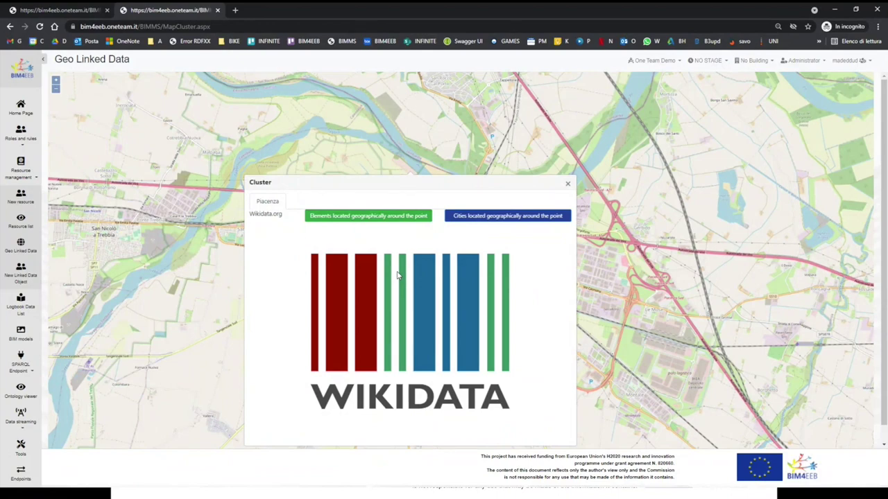
left_click(567, 186)
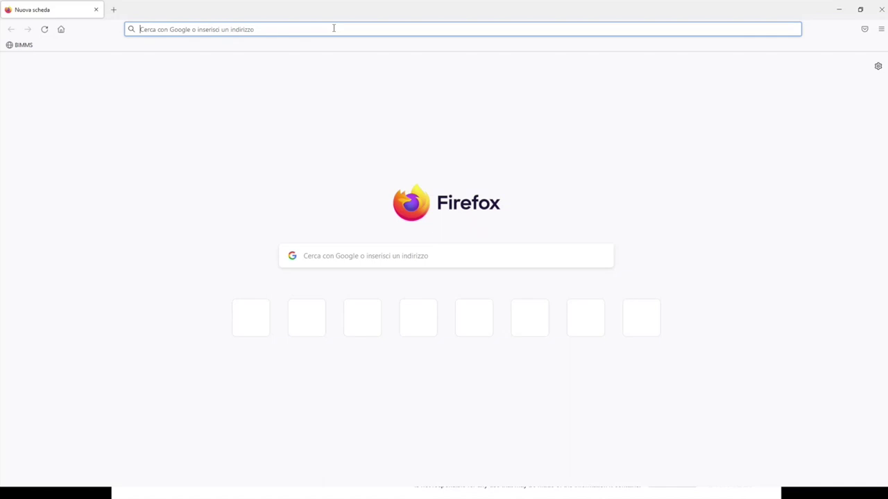
Go to bim4eeb.oneteam.it and log in with the account username and password
type("bim4eeb.oneteam.it/")
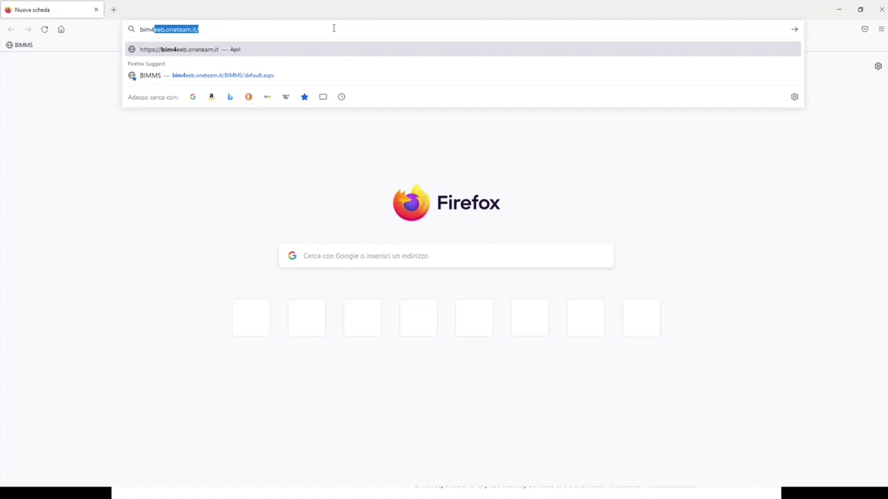
key("Return")
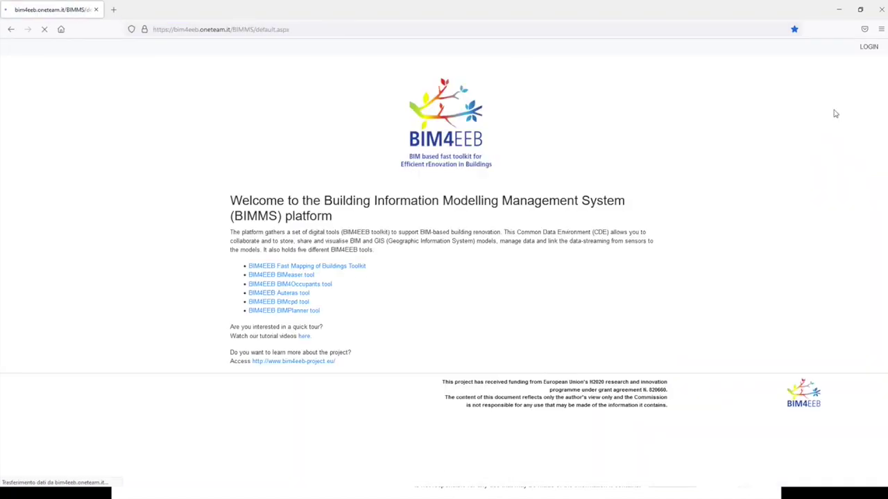
left_click(868, 47)
left_click(383, 110)
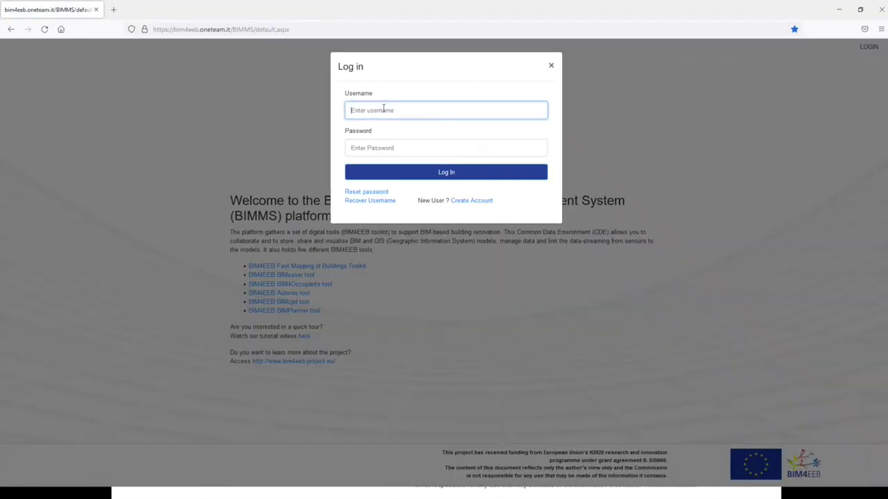
key("Tab")
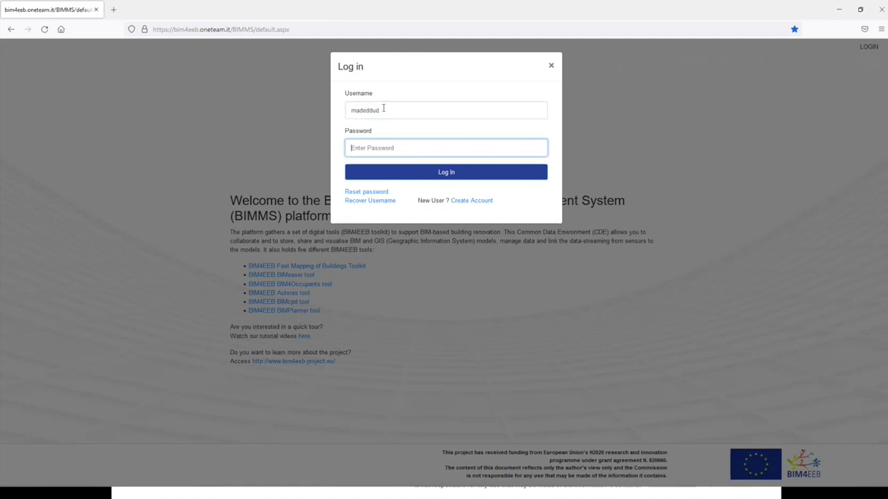
type("******")
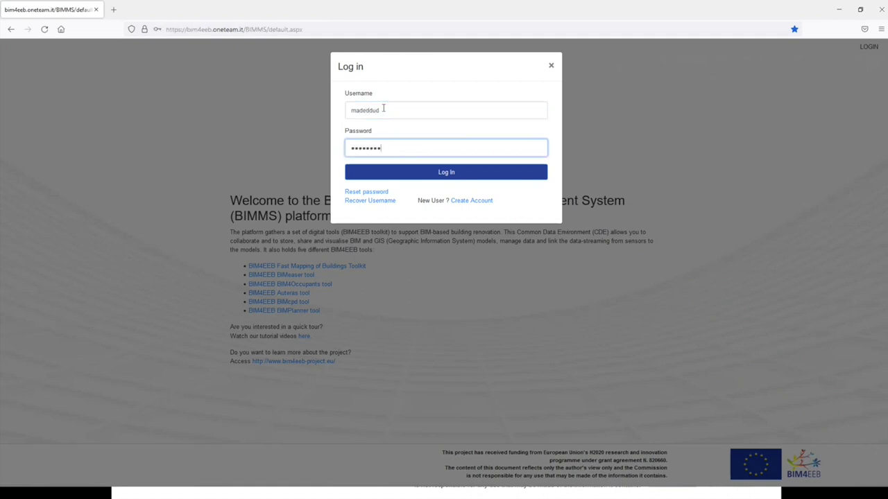
left_click(432, 172)
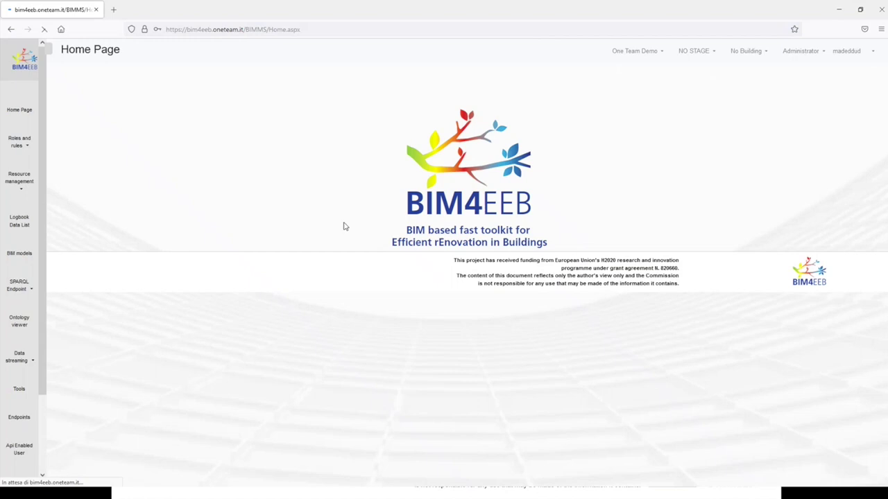
Expand Resource management in the sidebar to reveal Geo Linked Data
scroll(44, 134, "down", 2)
scroll(44, 134, "up", 2)
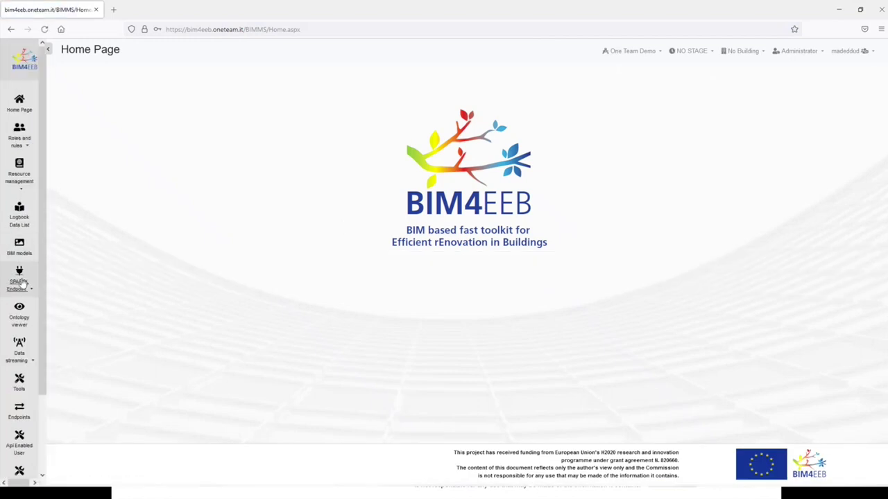
left_click(19, 177)
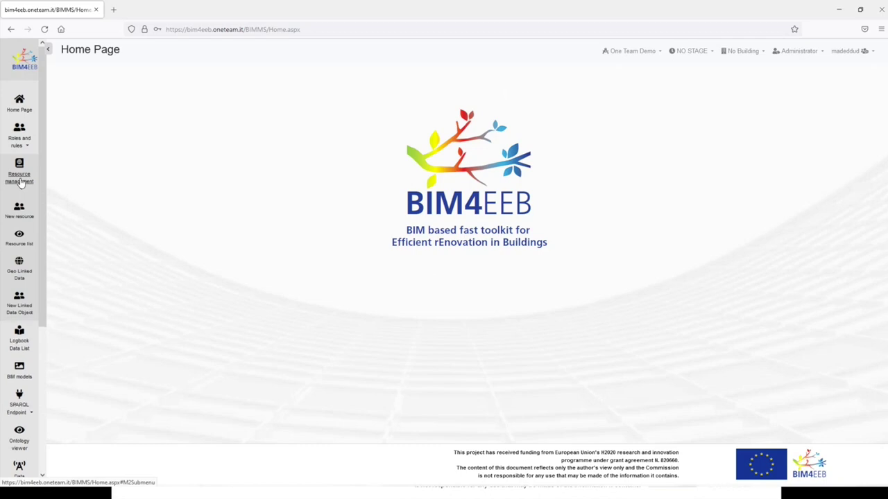
Open the Geo Linked Data map, pan to Piacenza and open its Wikidata element cluster
left_click(20, 269)
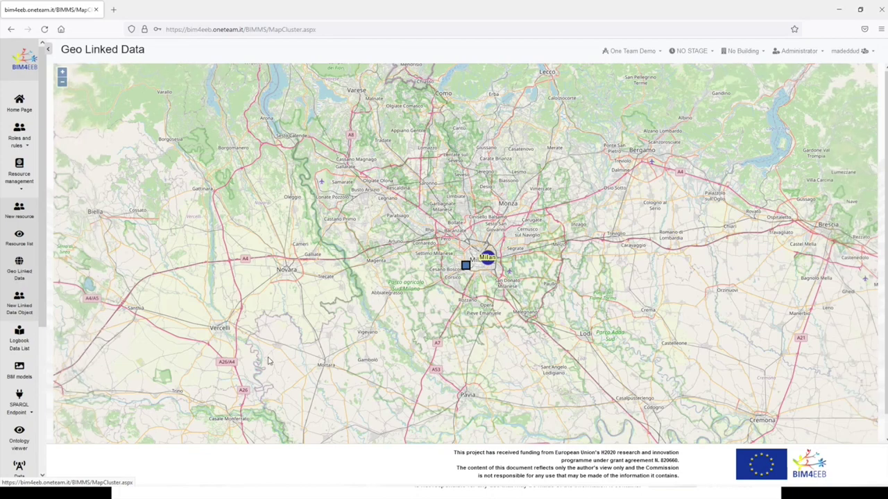
left_click_drag(269, 360, 208, 267)
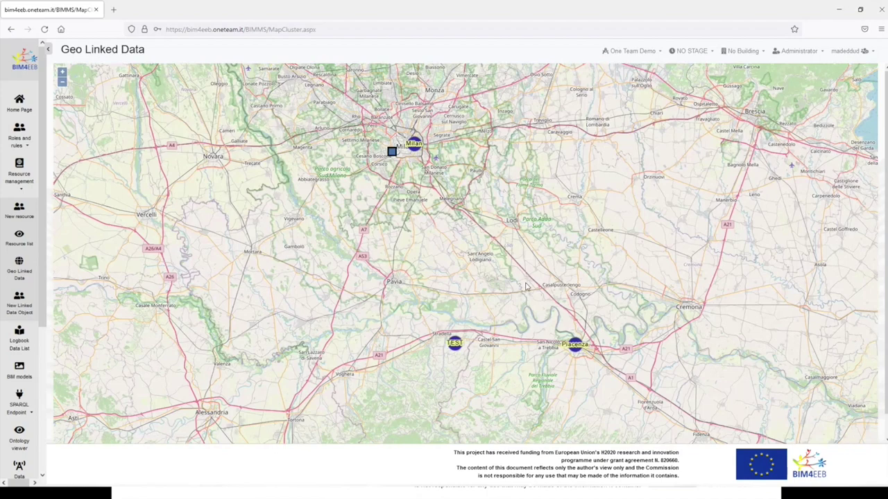
left_click_drag(526, 287, 448, 232)
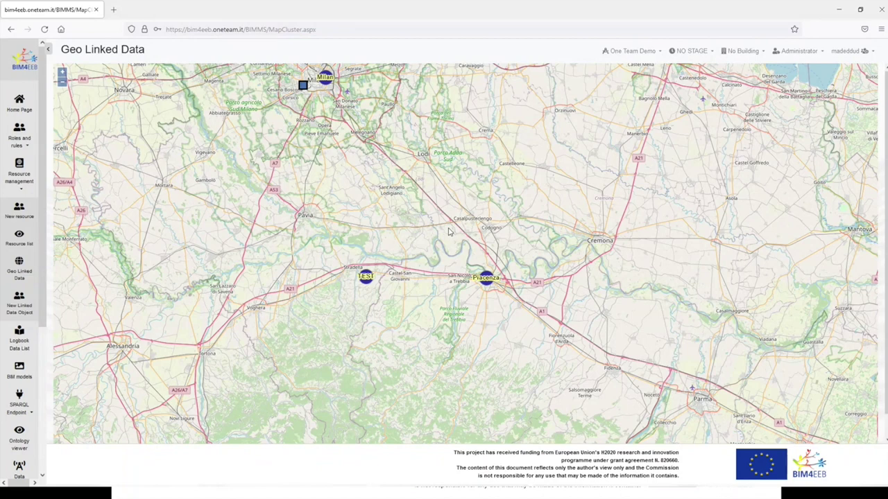
left_click(487, 281)
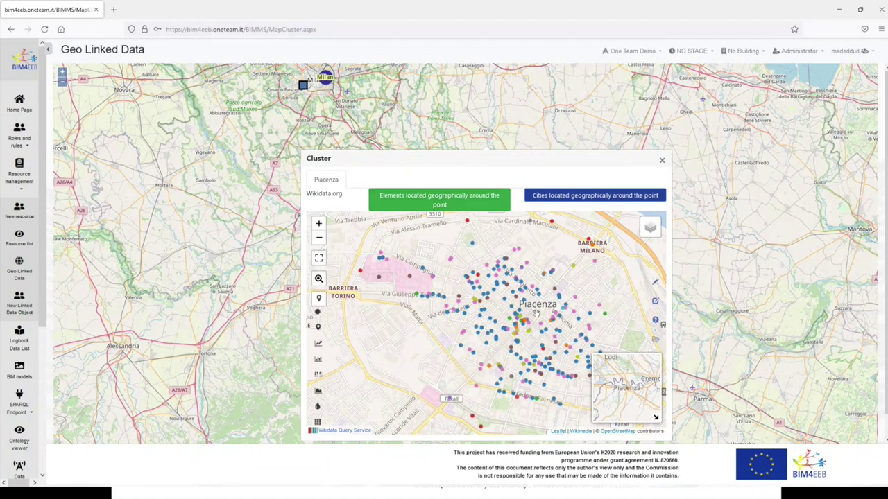
Browse the layer list and zoom into Piacenza's cluster street map
mouse_move(645, 235)
scroll(654, 255, "down", 2)
scroll(654, 255, "down", 3)
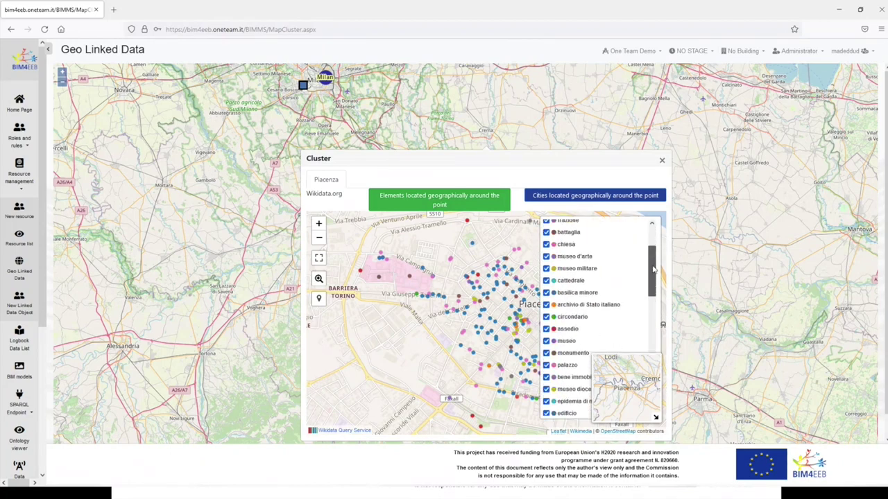
mouse_move(653, 269)
left_mouse_down()
mouse_move(653, 336)
mouse_move(653, 274)
left_mouse_up()
scroll(652, 274, "up", 2)
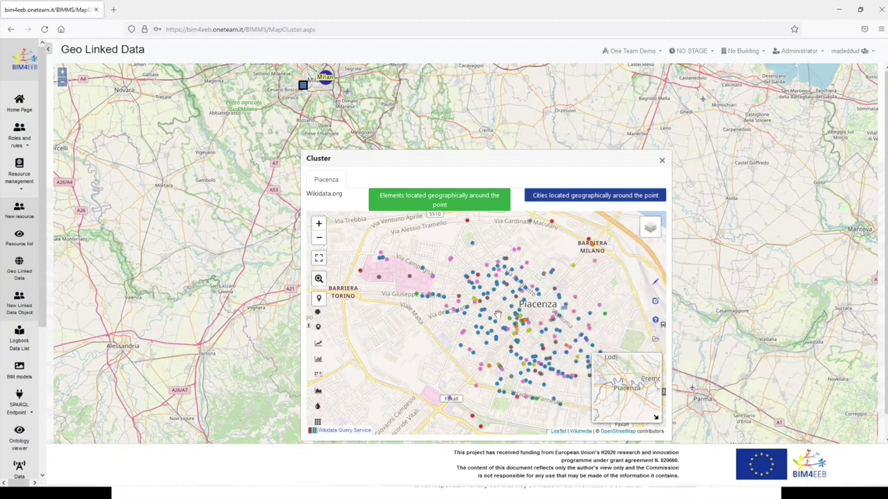
scroll(441, 292, "up", 3)
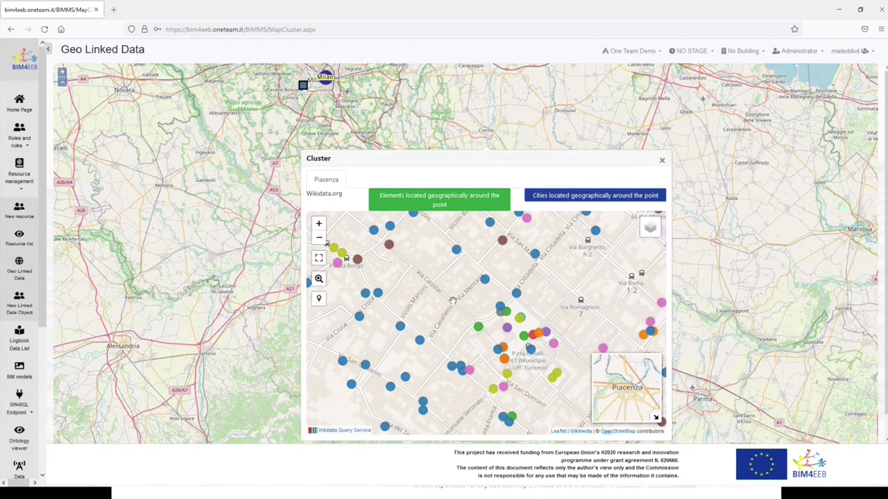
scroll(451, 301, "down", 1)
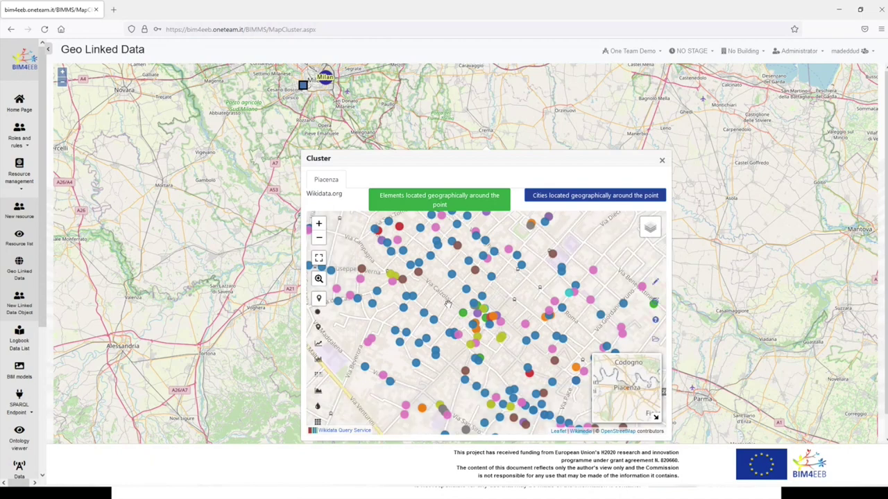
left_click_drag(448, 304, 489, 295)
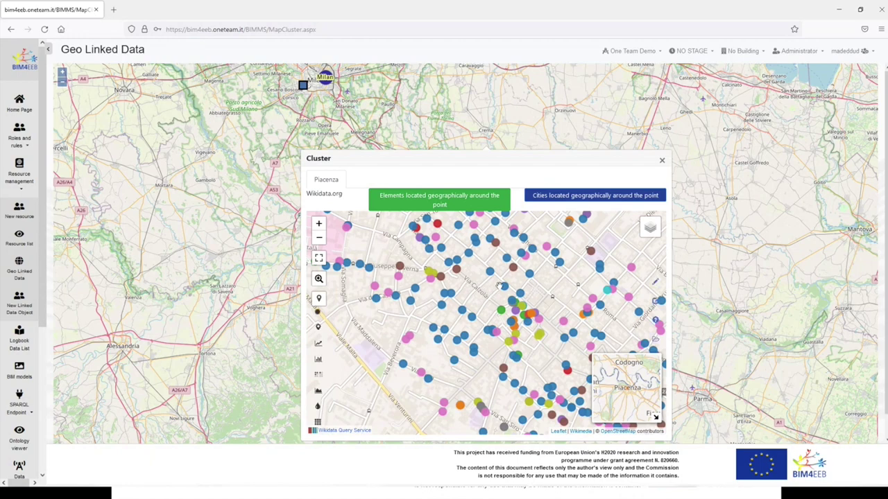
Open Palazzo Galli's Wikidata page in a new tab, then return to the map tab
left_click(505, 287)
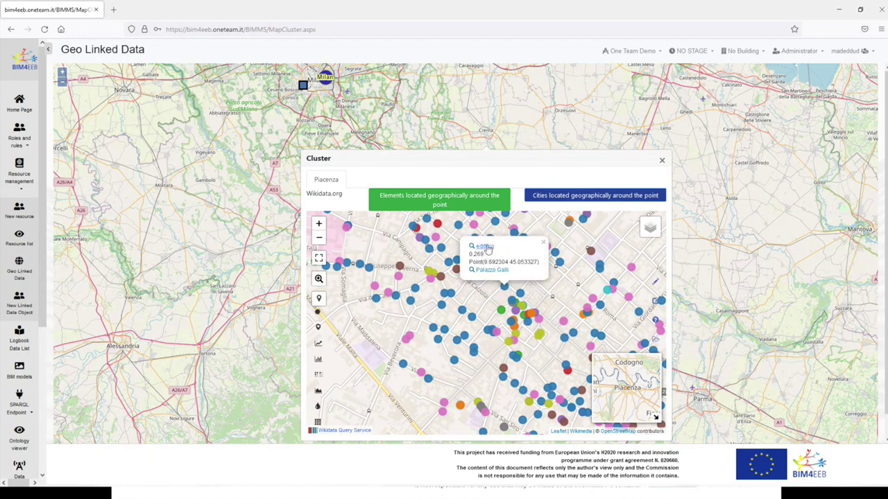
left_click(491, 270)
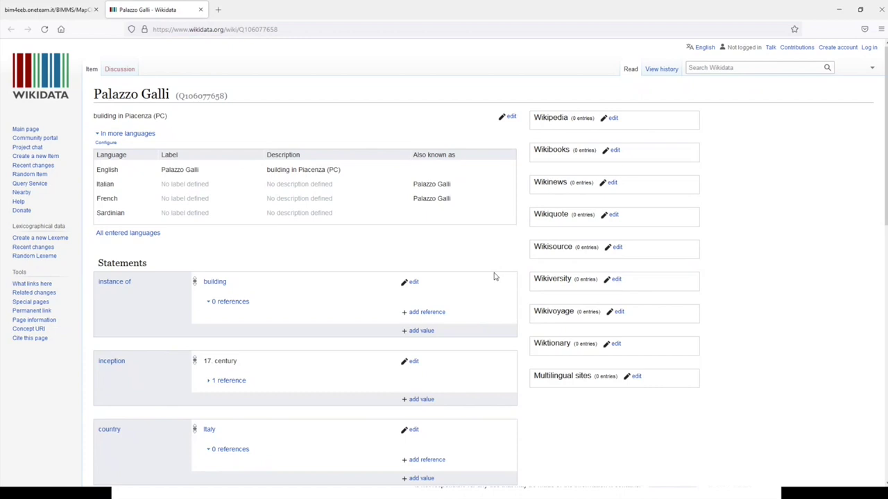
left_click(88, 13)
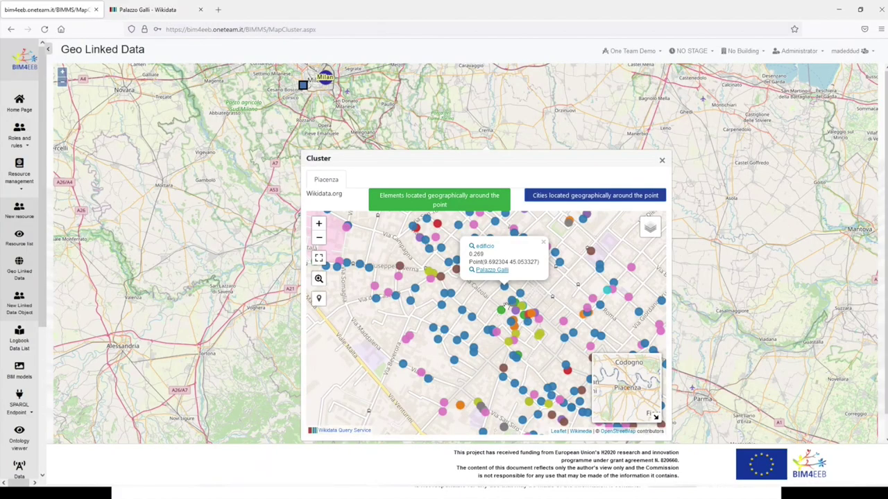
Show the school building marker's details and scroll through the layer list
left_click(590, 253)
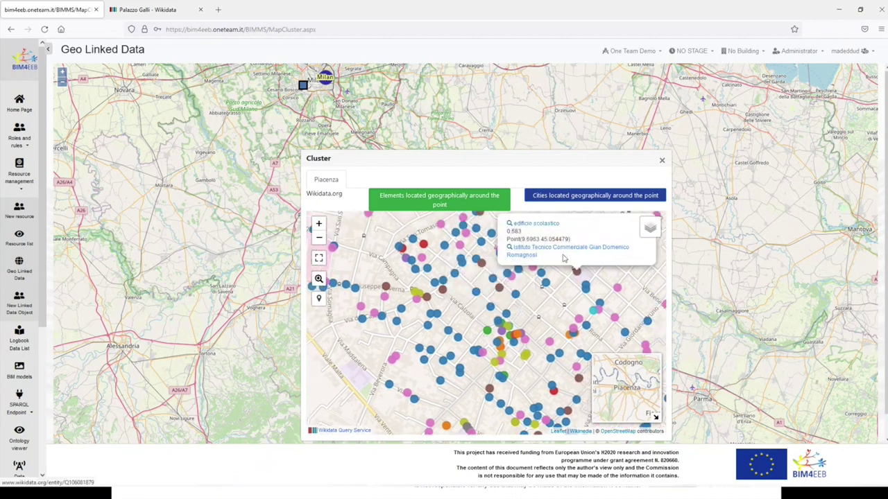
mouse_move(644, 234)
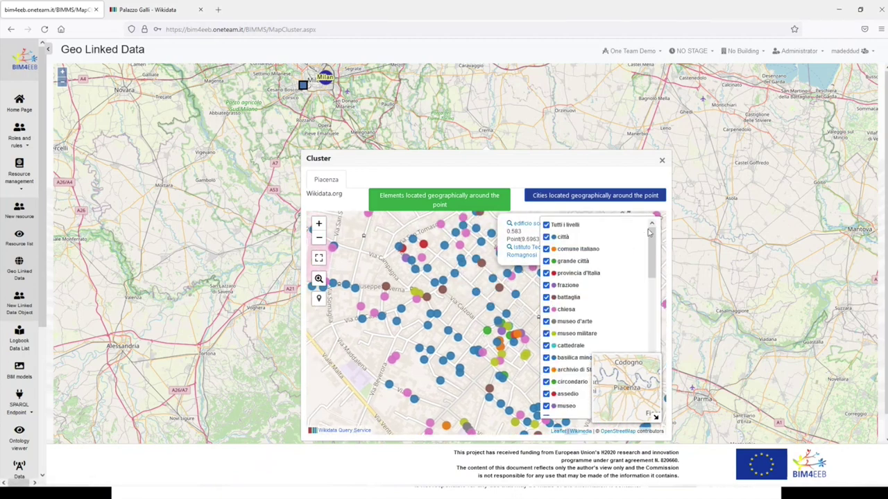
scroll(652, 242, "down", 2)
mouse_move(655, 248)
left_mouse_down()
mouse_move(655, 240)
mouse_move(653, 324)
mouse_move(653, 243)
left_mouse_up()
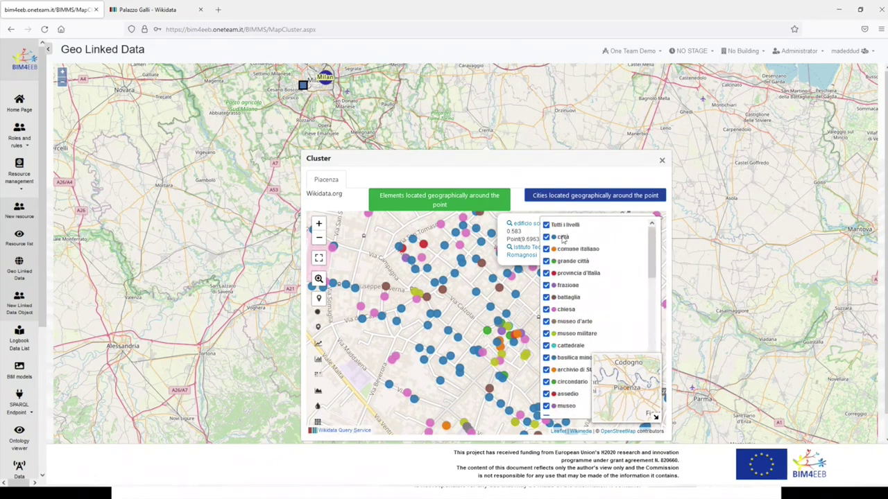
left_click_drag(652, 248, 654, 261)
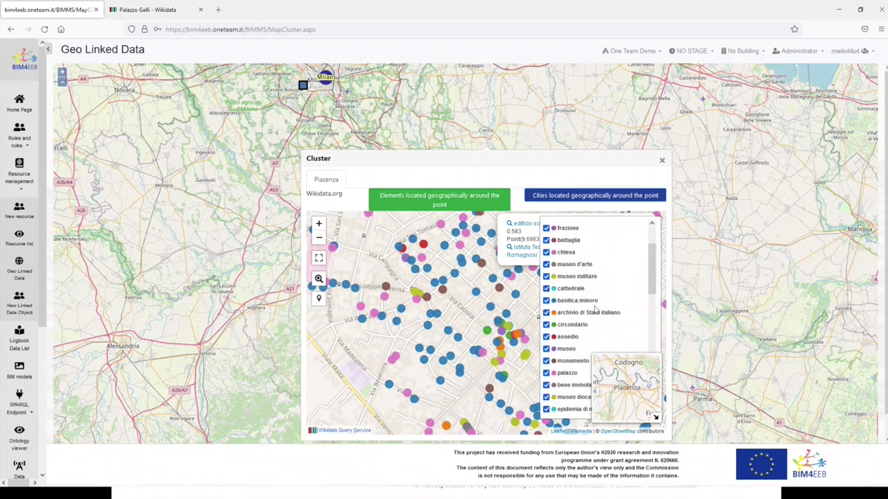
left_click_drag(653, 259, 653, 279)
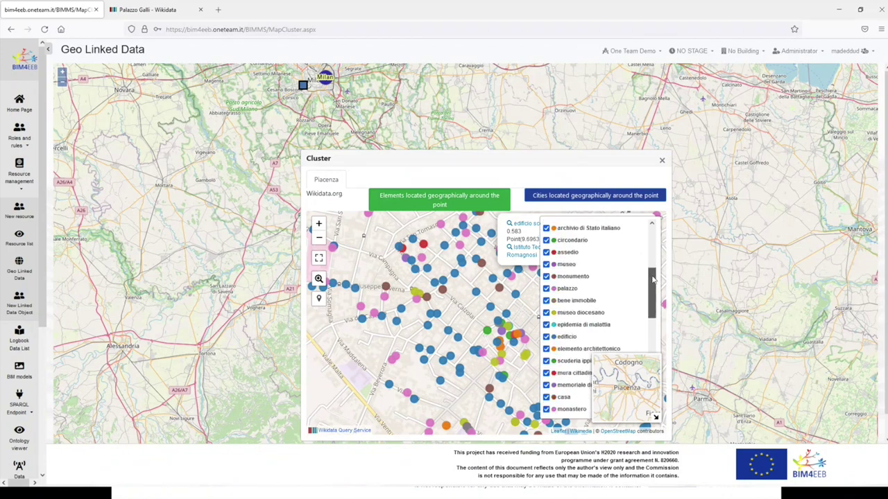
left_click_drag(653, 279, 652, 235)
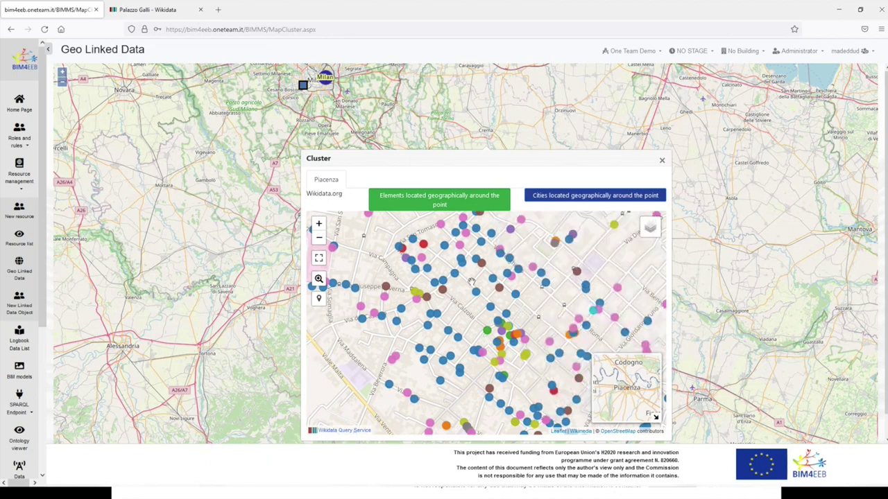
Inspect the Chiesa di San Fermo, Chiesa di San Dalmazio and San Giovanni in Canale markers
left_click(513, 275)
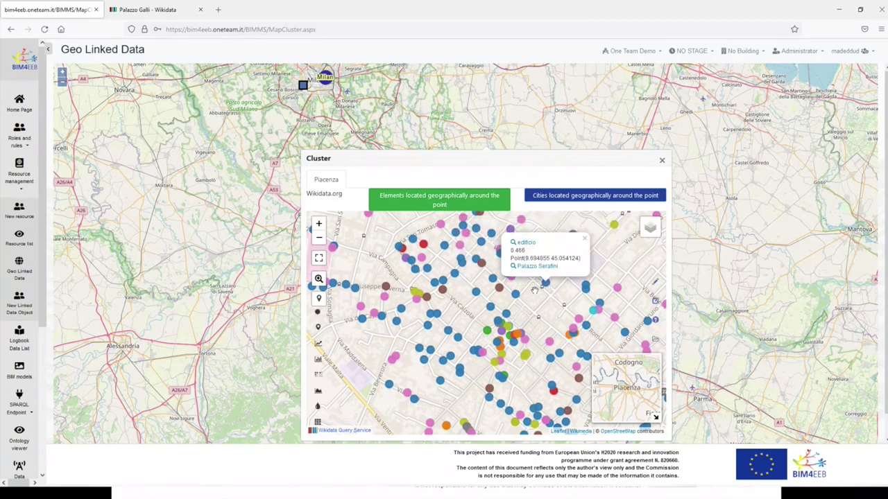
left_click(532, 271)
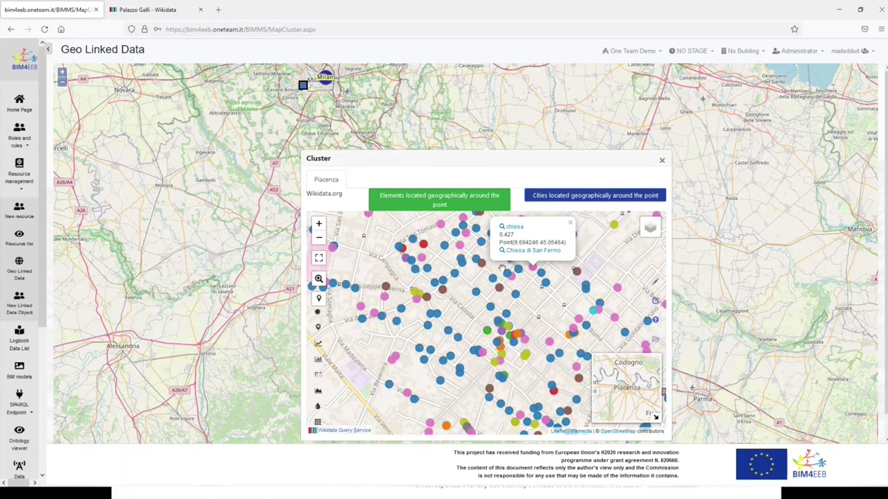
left_click(511, 276)
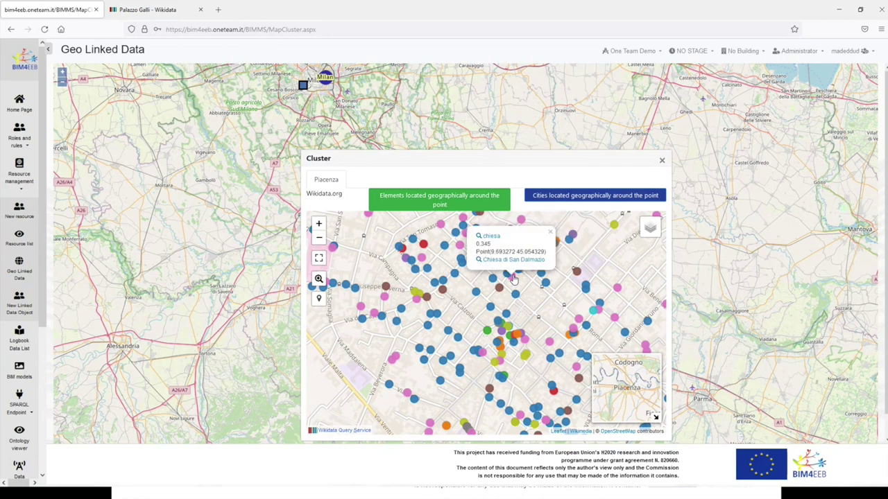
left_click(395, 358)
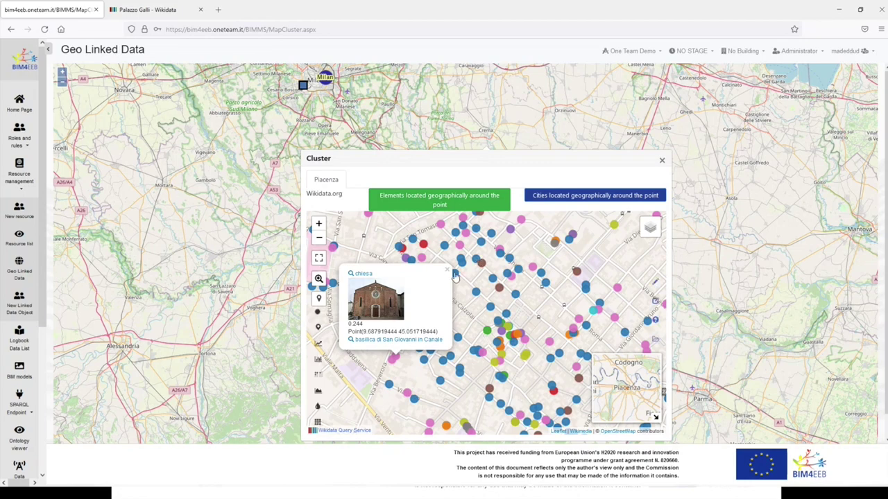
Close the church popup, check the result display types and pan around the town centre
left_click(447, 269)
left_click_drag(458, 296, 443, 277)
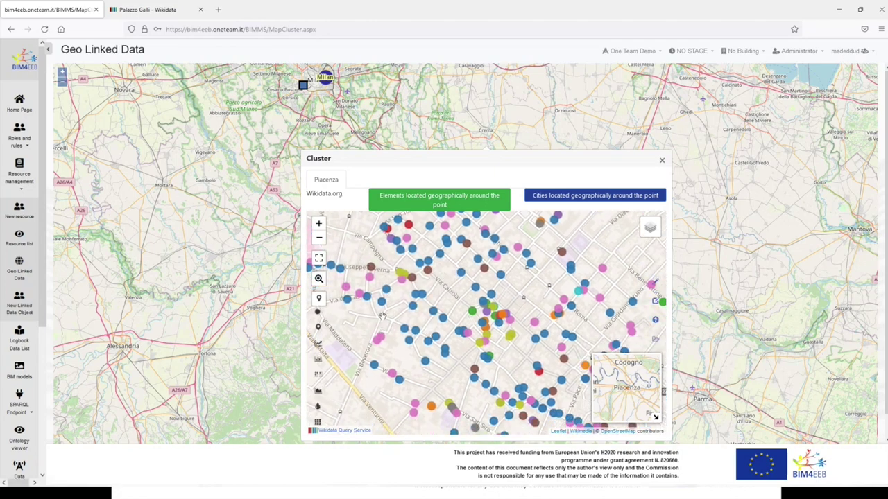
left_click(317, 359)
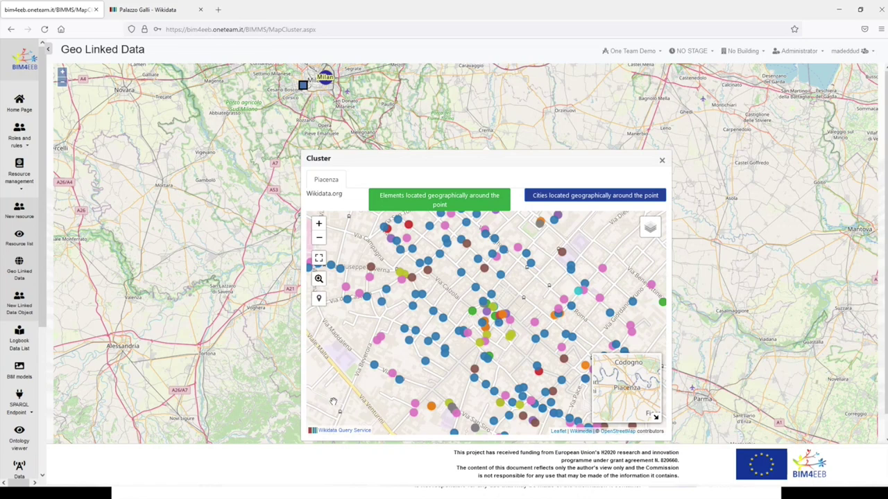
left_click_drag(522, 286, 559, 292)
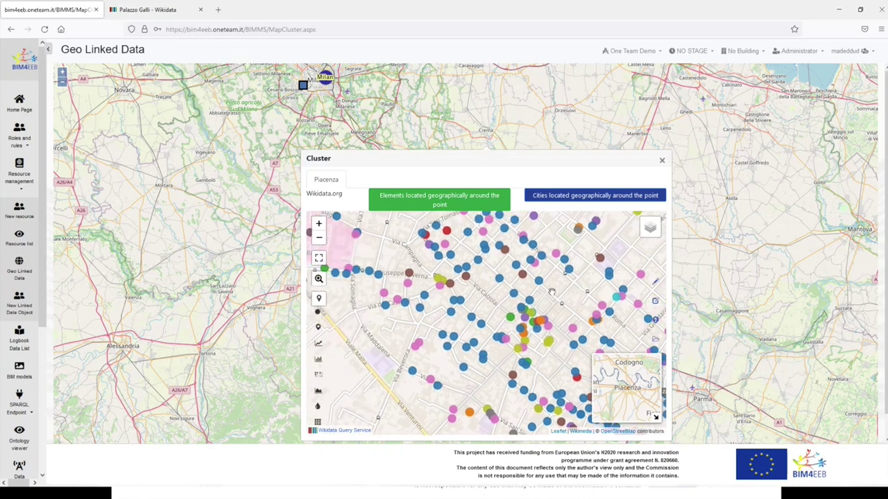
left_click_drag(369, 247, 412, 267)
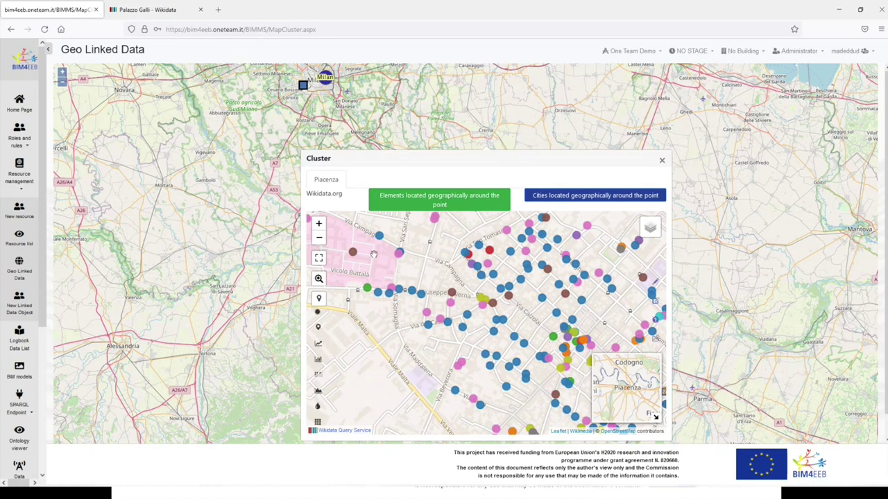
Switch the cluster to show nearby cities such as Milan, Bergamo, Brescia, Cremona and Parma
left_click(571, 199)
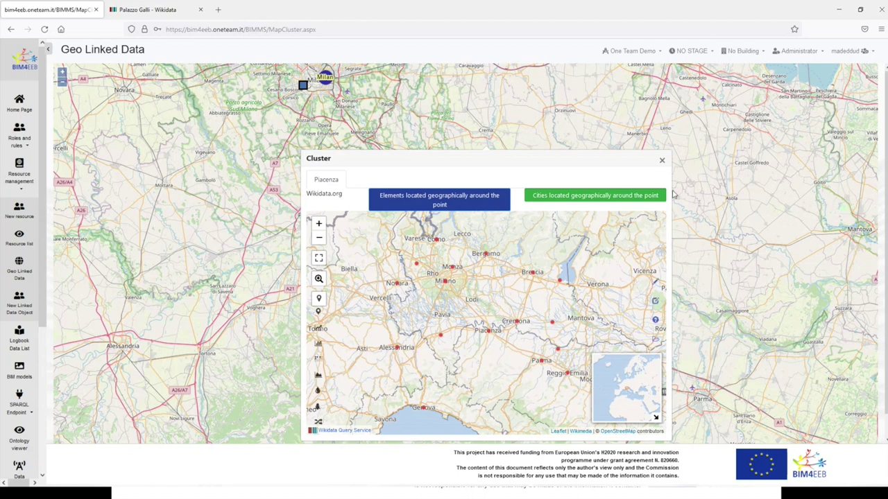
Close the cluster and show One_Team_Demo's weather: clear sky, 13,9°C, 78% humidity, 1025 hPa
left_click(662, 160)
left_click_drag(415, 169, 470, 265)
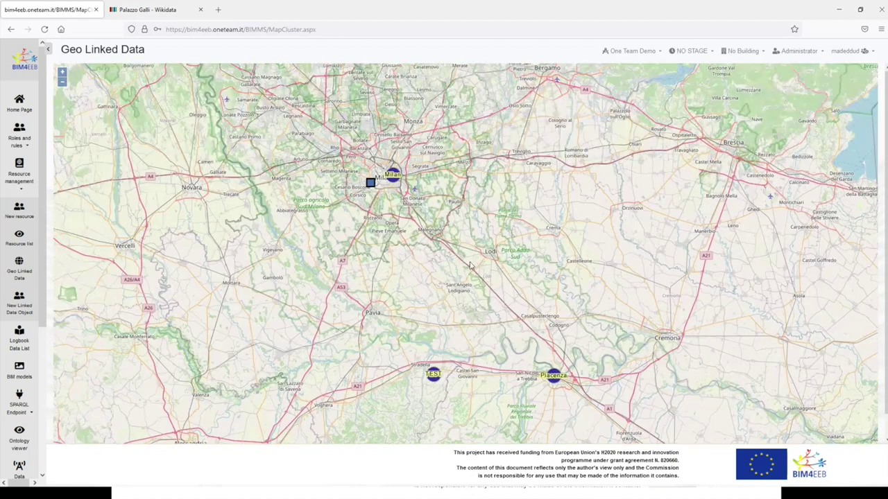
left_click_drag(369, 208, 382, 235)
left_click(382, 234)
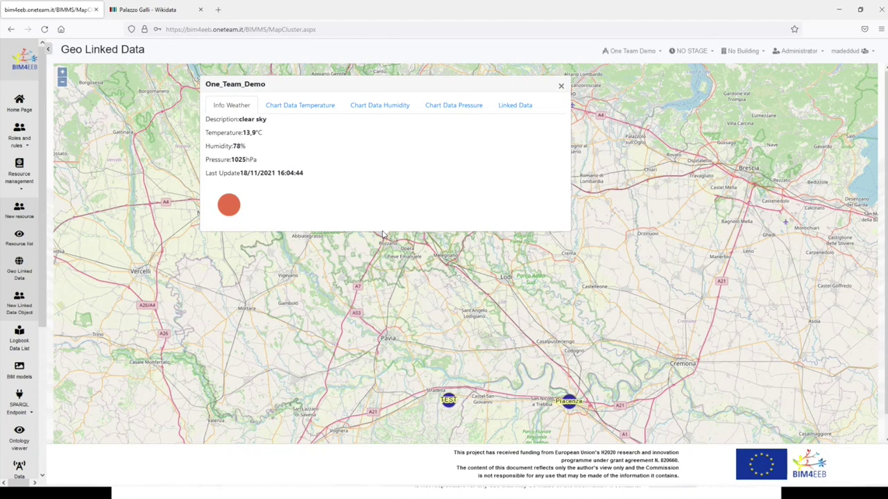
Close the weather info and reopen Piacenza's Wikidata cluster, zooming into its map
left_click(562, 87)
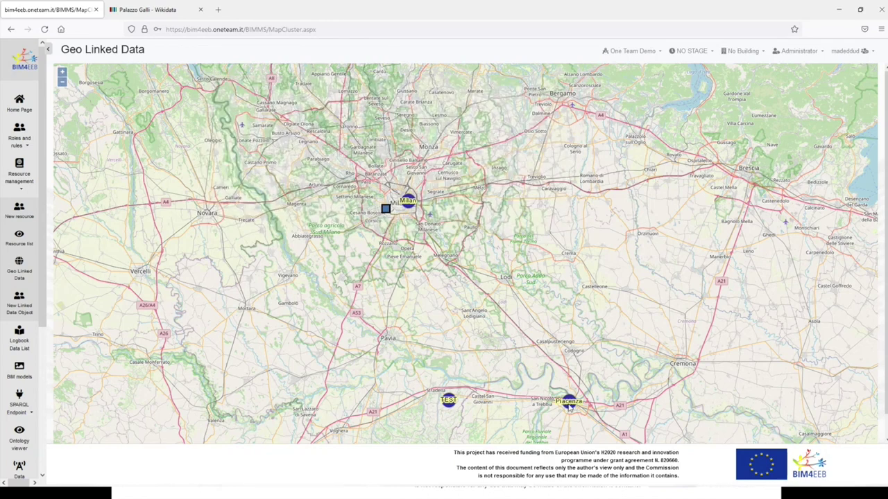
left_click(569, 402)
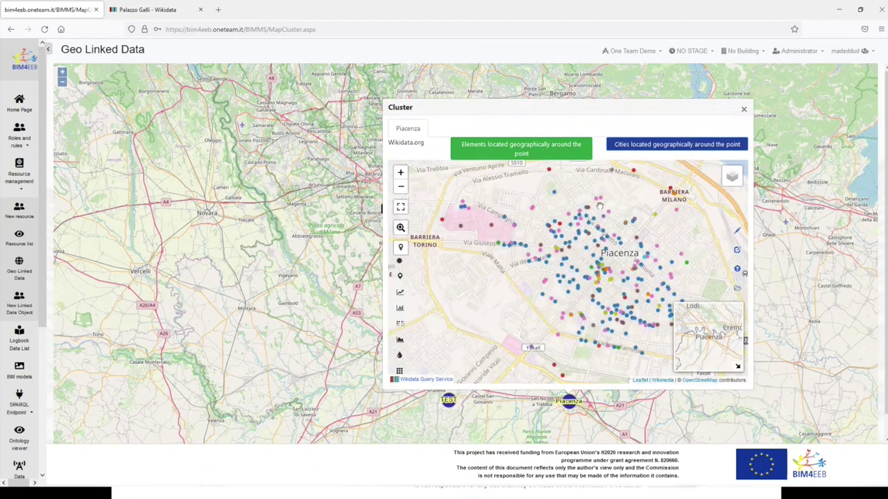
left_click_drag(502, 262, 474, 262)
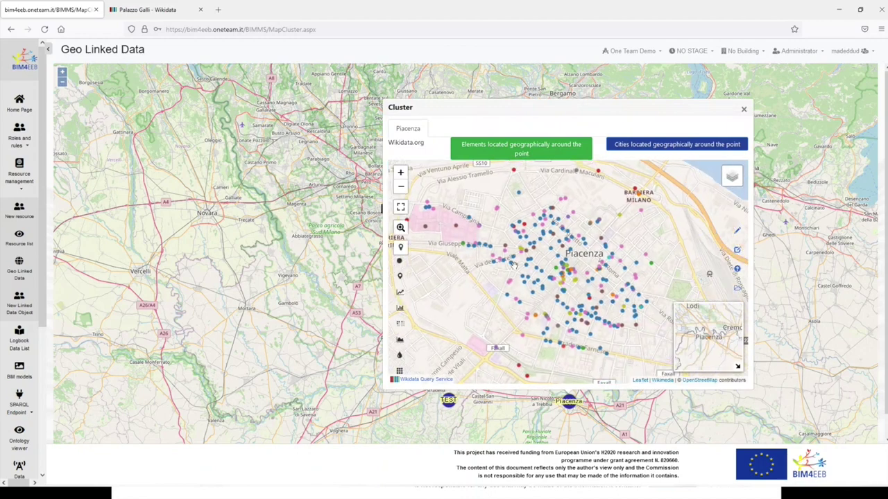
scroll(468, 200, "up", 3)
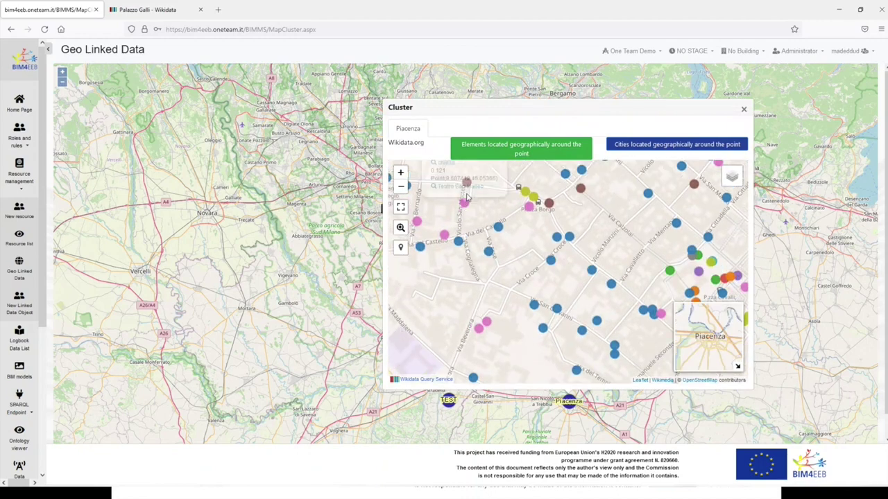
View Teatro San Matteo's details, pan to streets further east, then close the cluster window
left_click(466, 197)
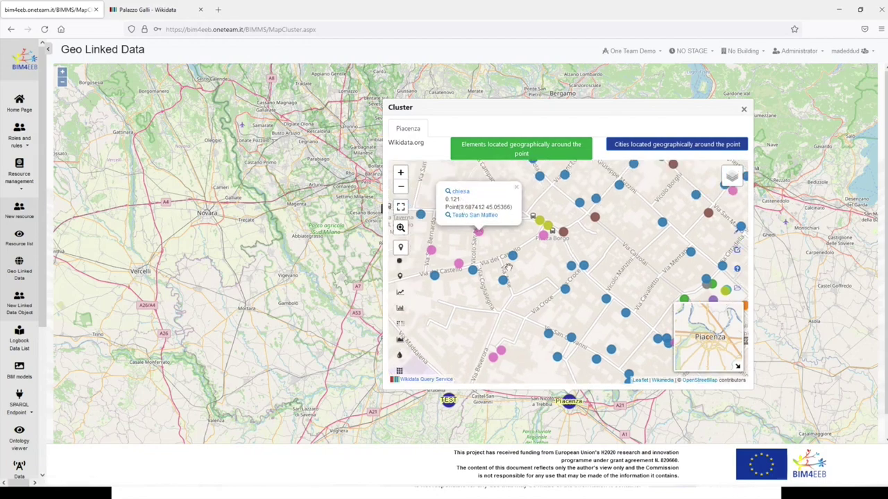
left_click_drag(509, 267, 507, 251)
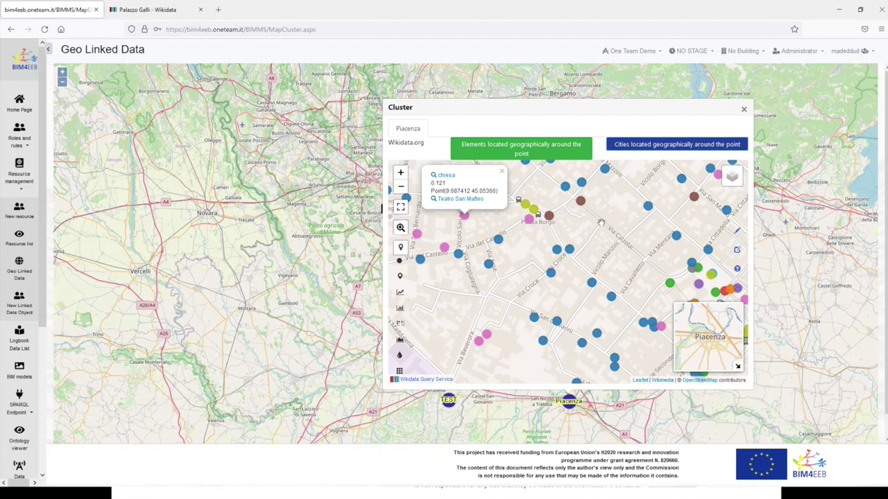
left_click_drag(601, 223, 491, 218)
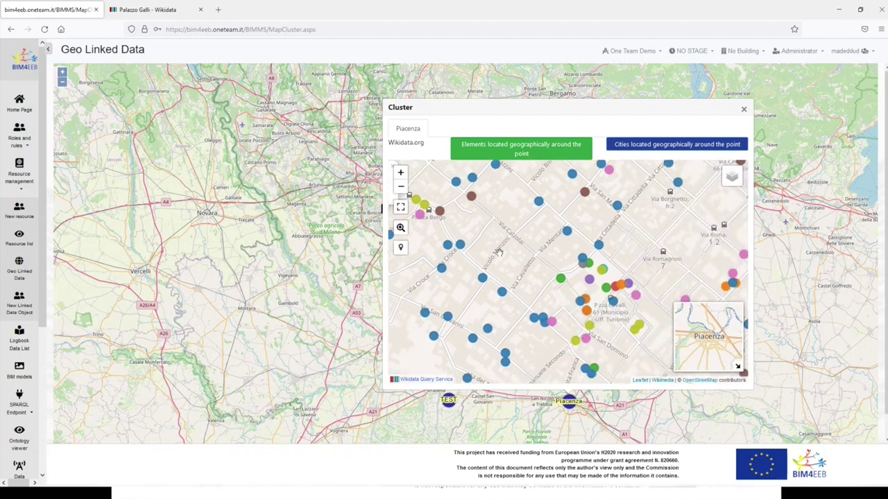
scroll(498, 253, "down", 1)
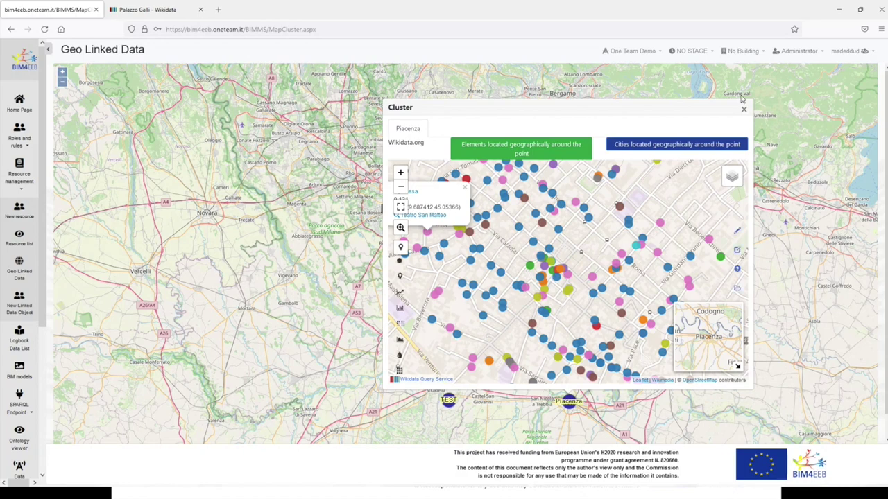
left_click(744, 111)
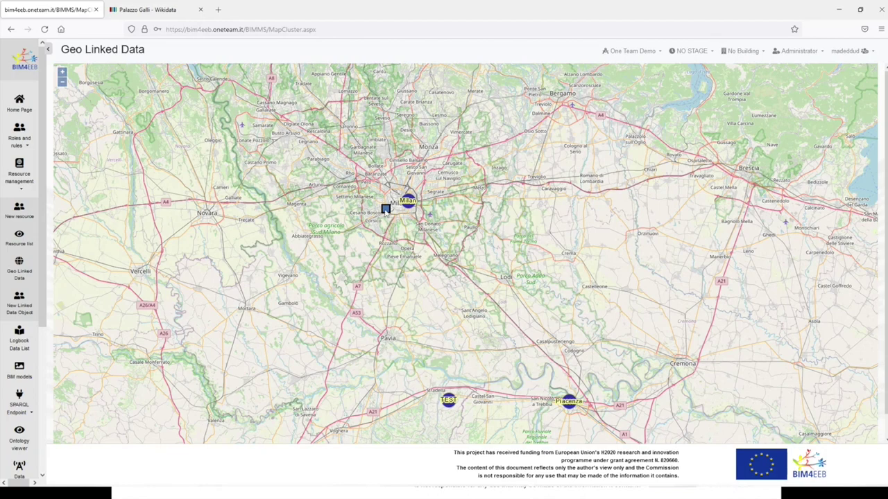
Open One_Team_Demo's temperature chart and change its start date to 12/11/2021
left_click(385, 211)
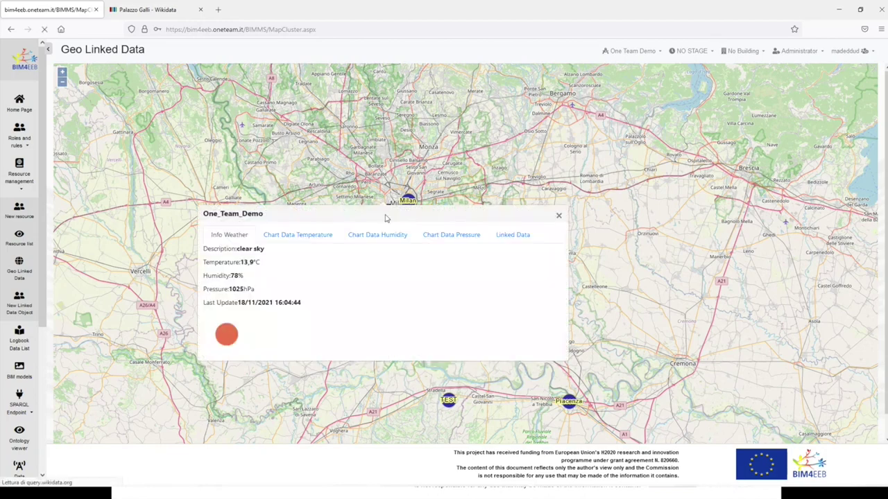
left_click(316, 236)
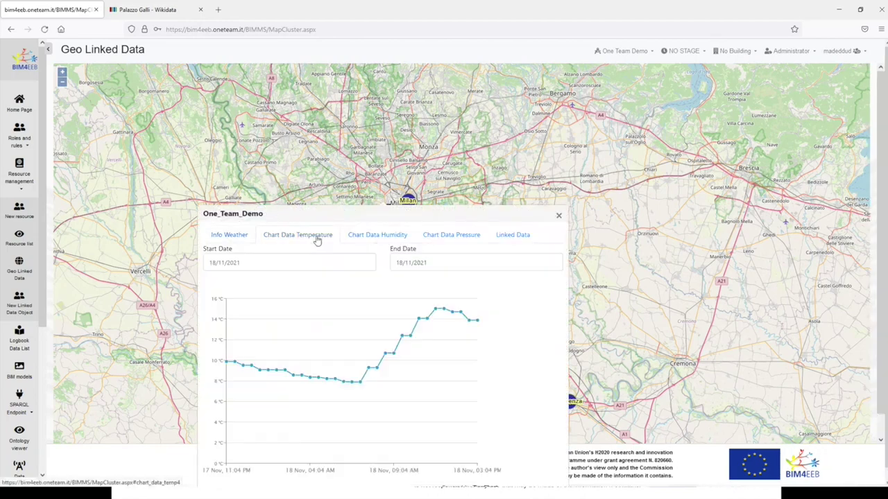
left_click(261, 258)
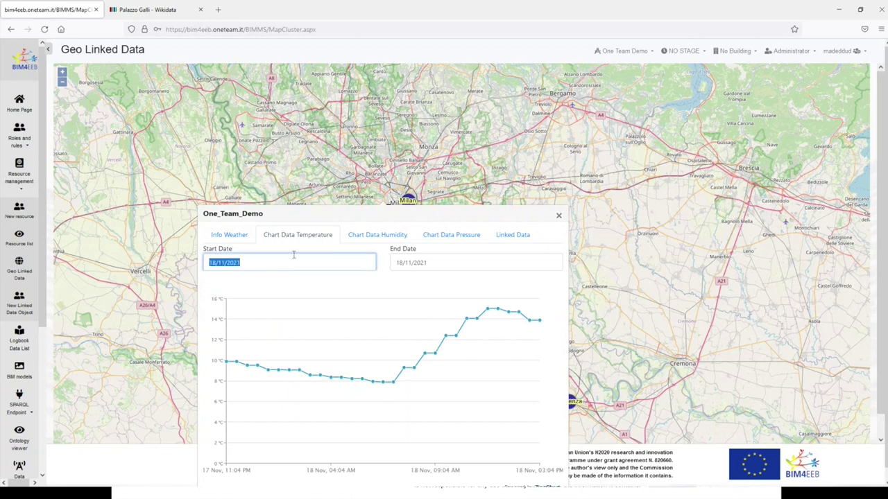
type("12/11/2021")
scroll(581, 307, "down", 1)
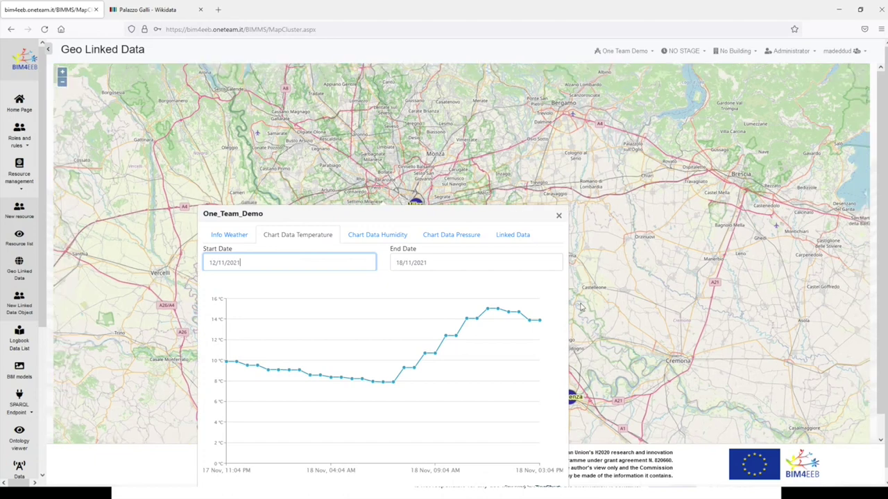
scroll(581, 307, "down", 1)
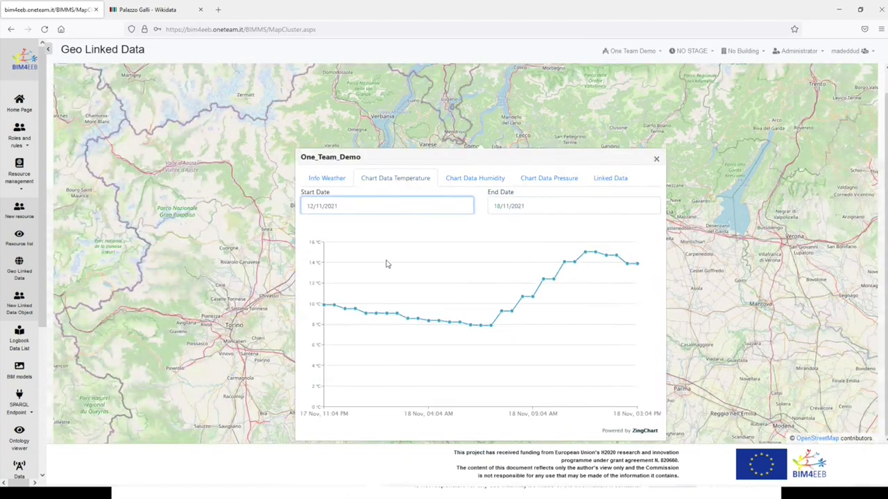
left_click(575, 203)
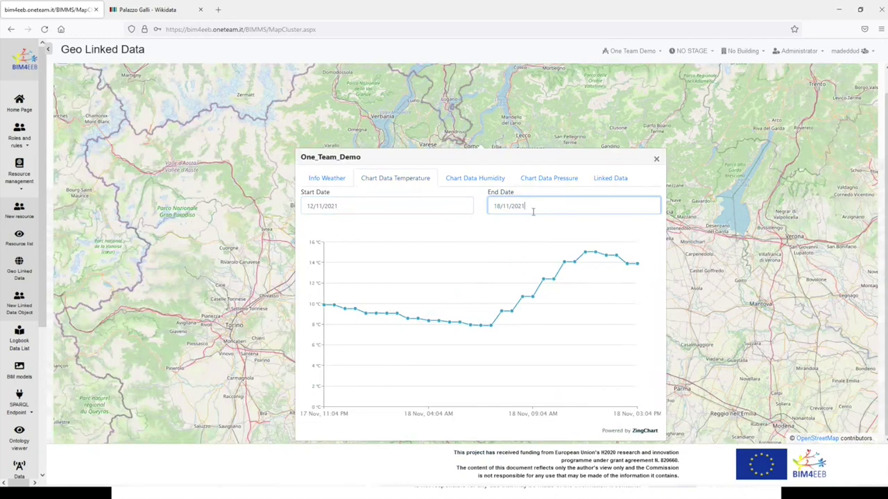
Cycle through the humidity, pressure, Linked Data and temperature views, then close the One_Team_Demo dialog
left_click(469, 180)
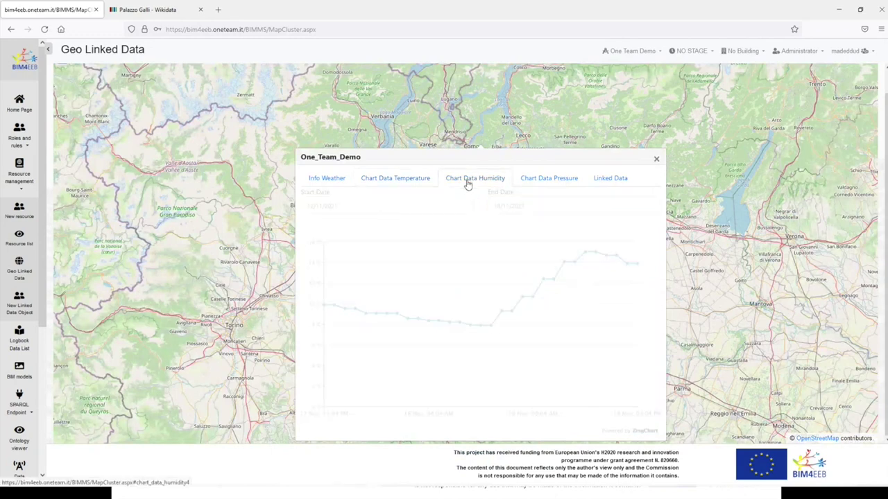
left_click(565, 181)
left_click(609, 181)
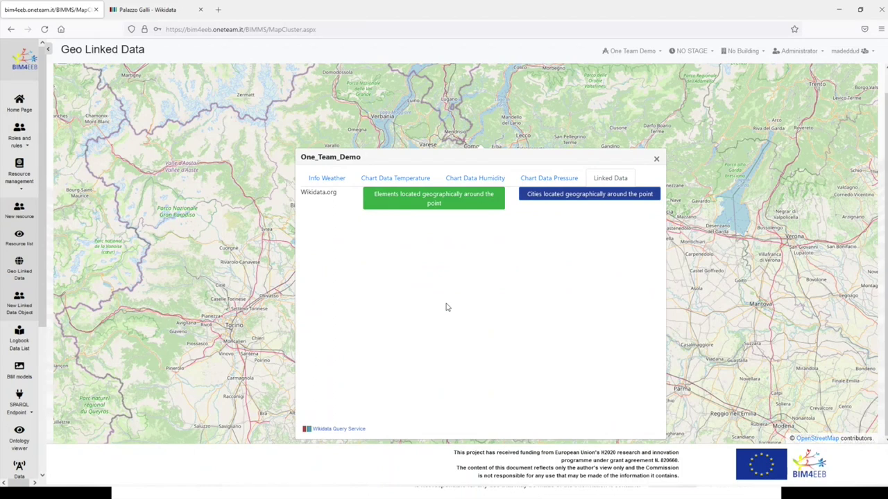
left_click(421, 178)
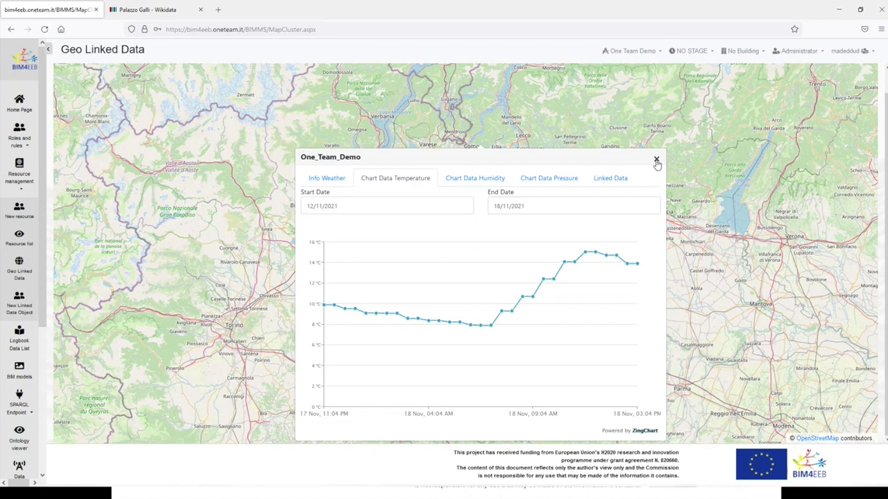
left_click(656, 161)
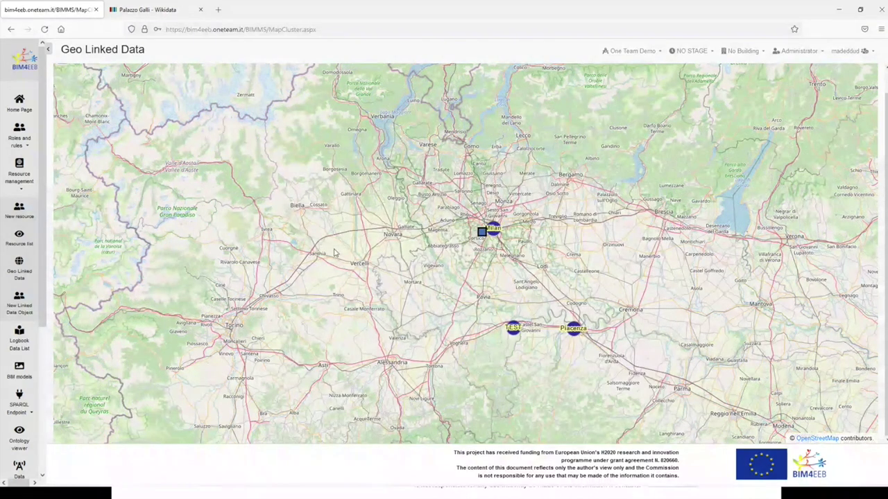
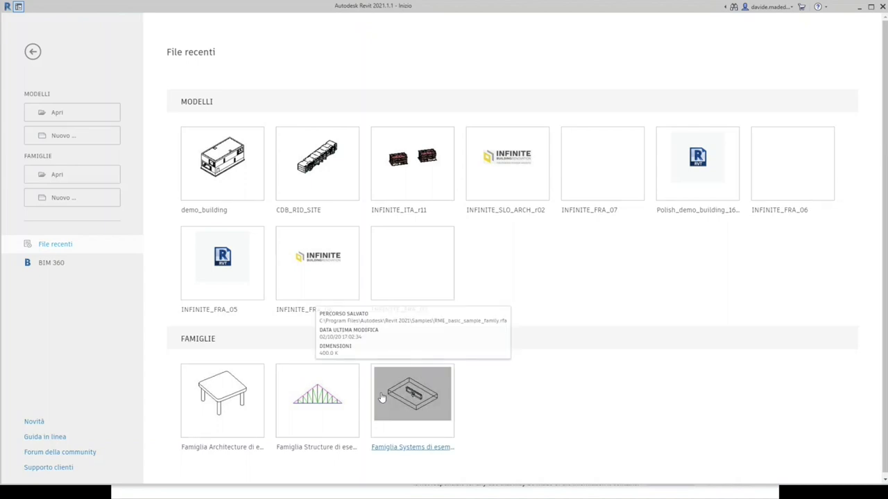
Create a new project from the Modello architettonico template and widen the floor plan view
left_click(53, 136)
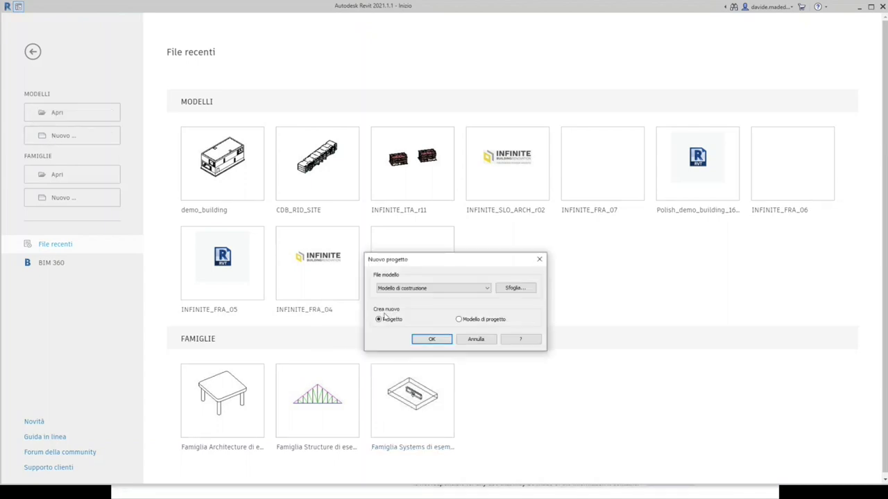
left_click(419, 289)
left_click(410, 303)
left_click(430, 340)
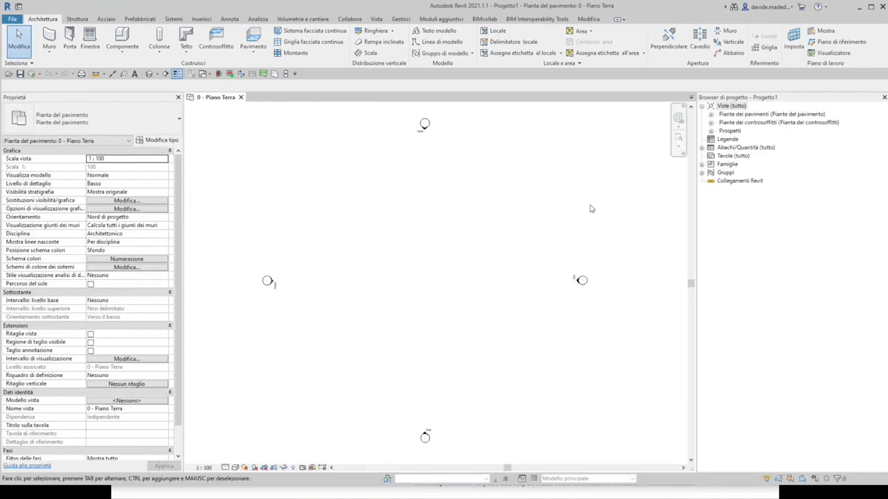
left_click_drag(695, 217, 718, 215)
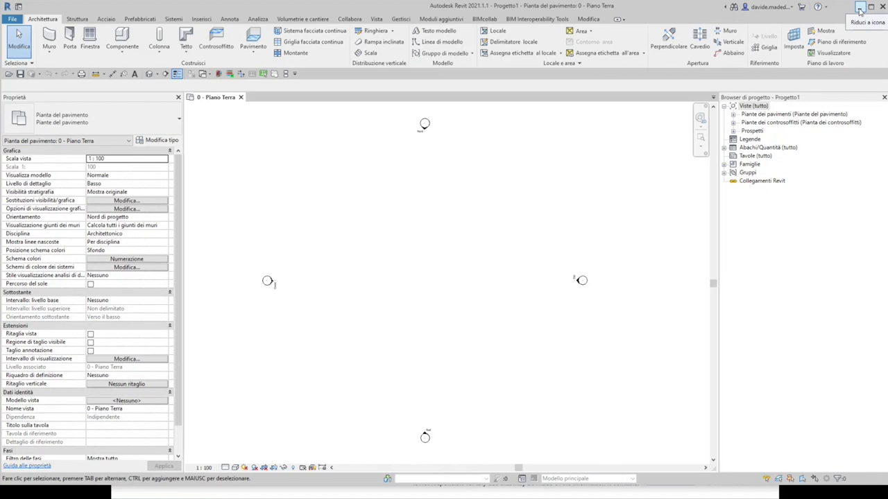
Minimize Revit and page through the PowerPoint slides to 'The BIM4EEB toolkit'
left_click(859, 10)
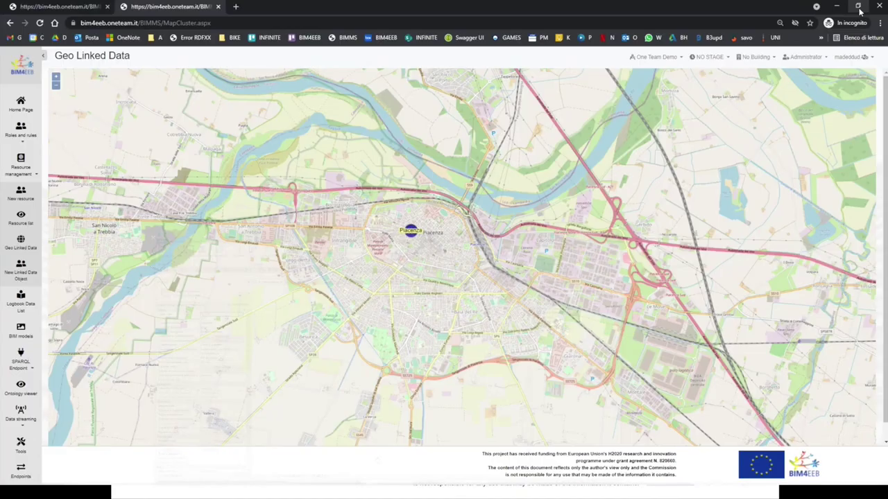
key("alt+Tab")
key("alt+Tab")
key("alt+Tab")
key("alt+Tab")
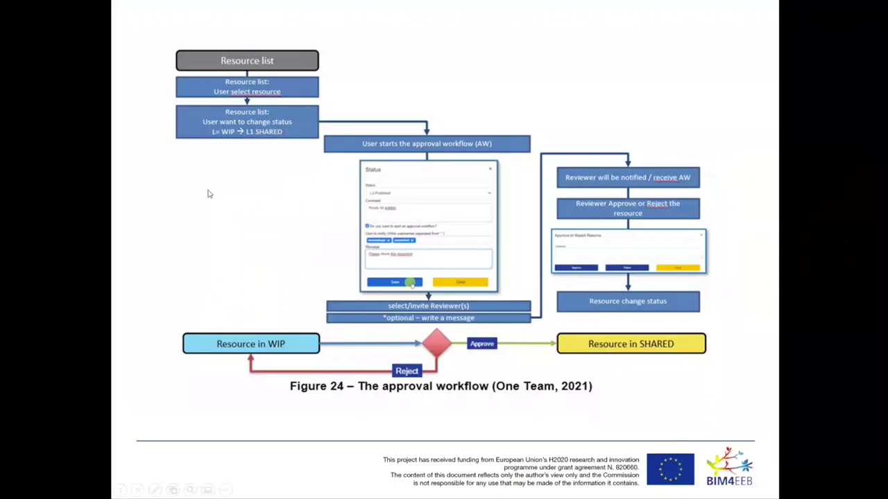
left_click(129, 217)
key("Home")
key("Right")
key("Right")
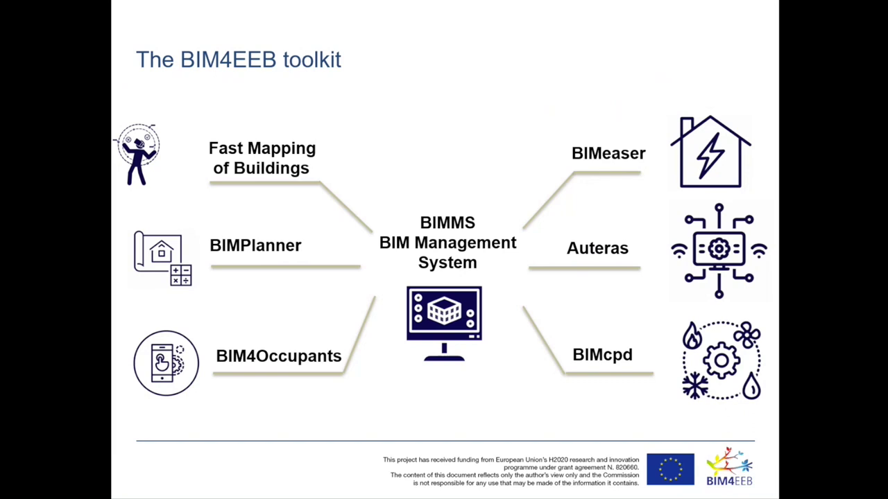
Switch from the slideshow to the BIMMS Geo Linked Data map in Chrome
key("alt+Tab")
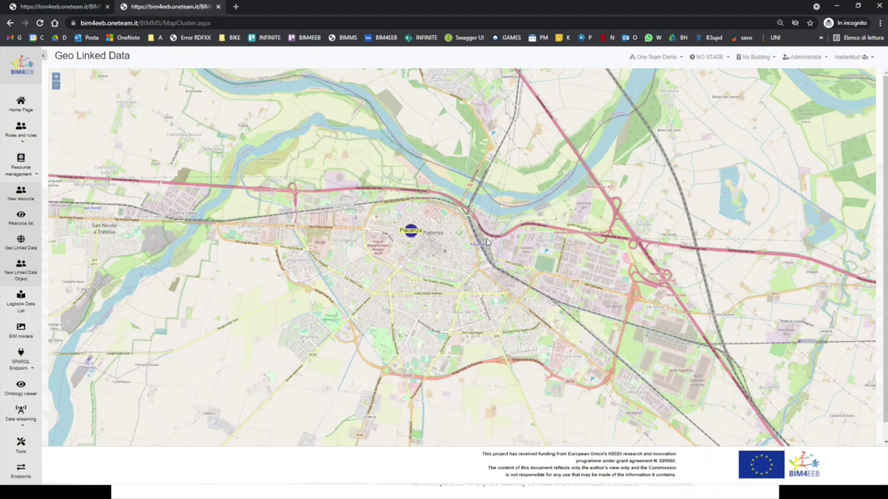
Bring Revit back to the front, showing Progetto1's empty '0 - Piano Terra' plan
key("alt+Tab")
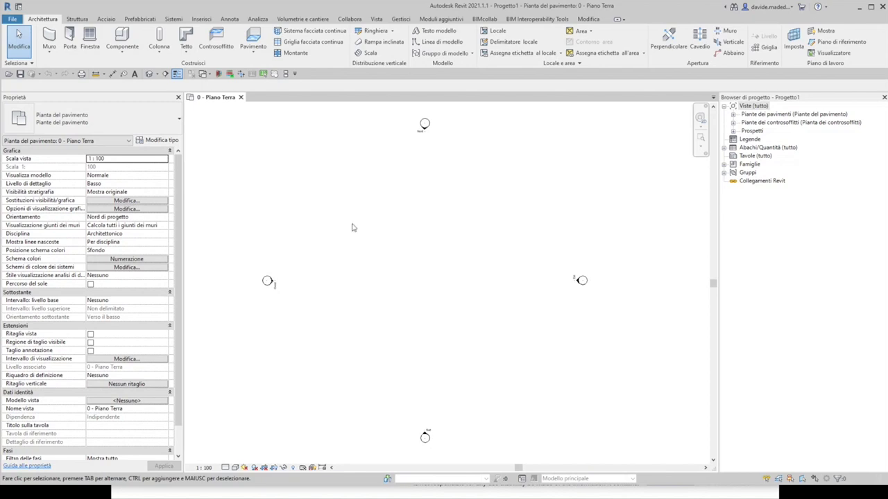
Open the default {3D} view and launch Dynamo Player with the BIMMS scripts
left_click(148, 75)
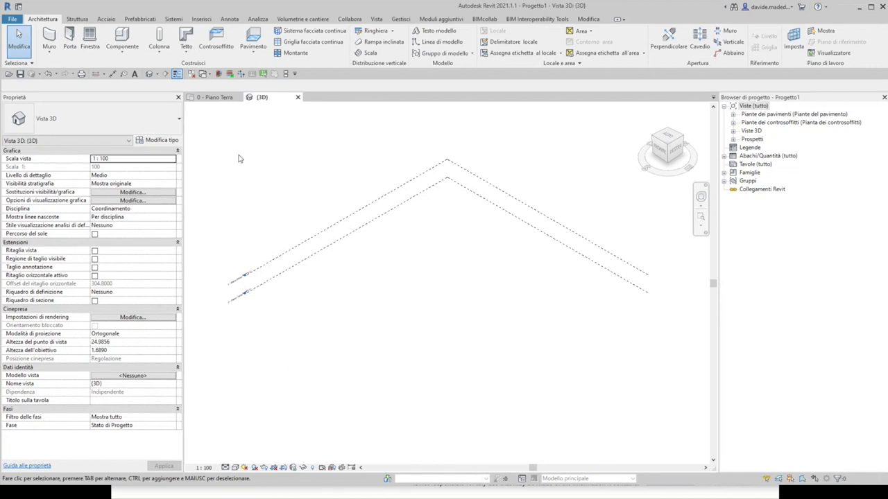
left_click(230, 74)
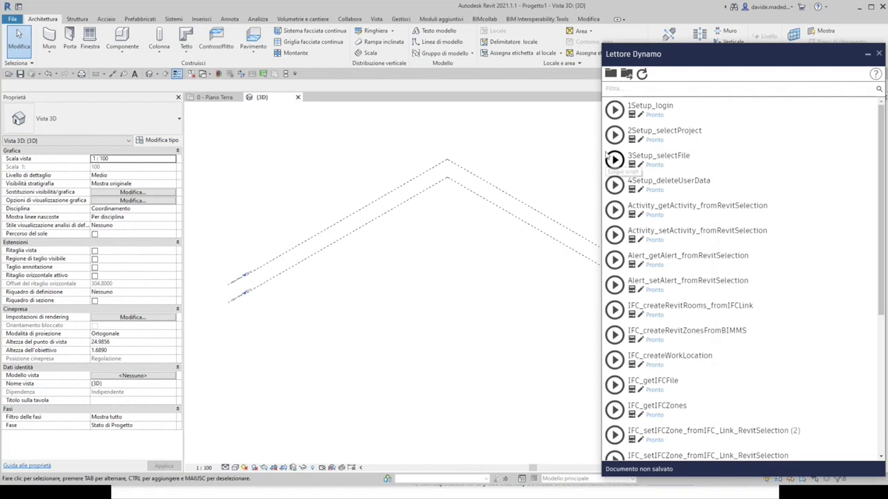
Run 2Setup_selectProject with Select Project 5 (One Team Demo), then switch to the BIMMS browser
left_click_drag(599, 123, 697, 127)
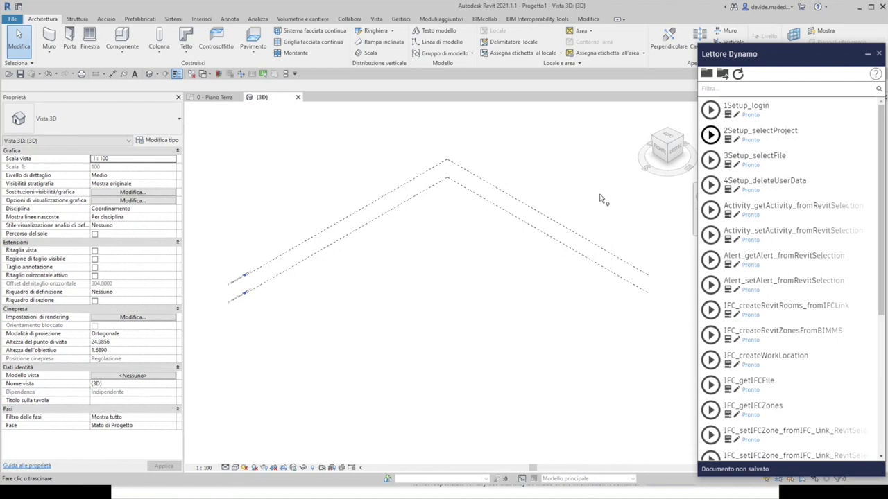
left_click(725, 159)
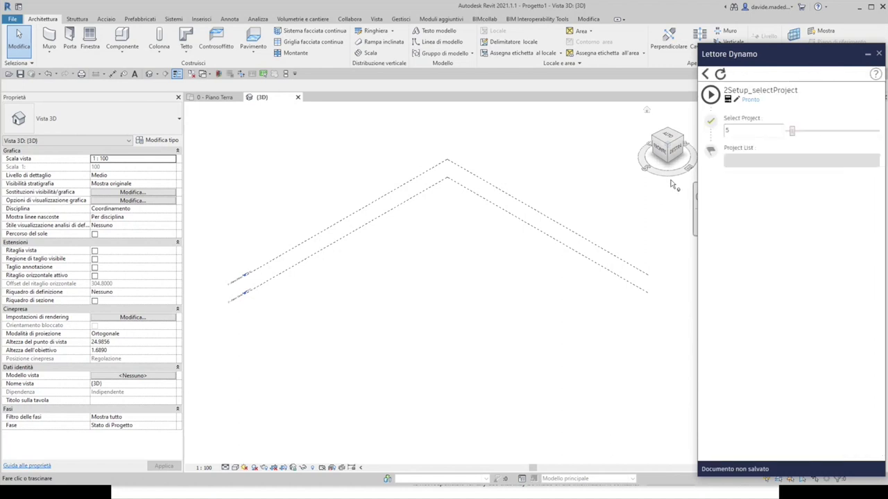
left_click(710, 94)
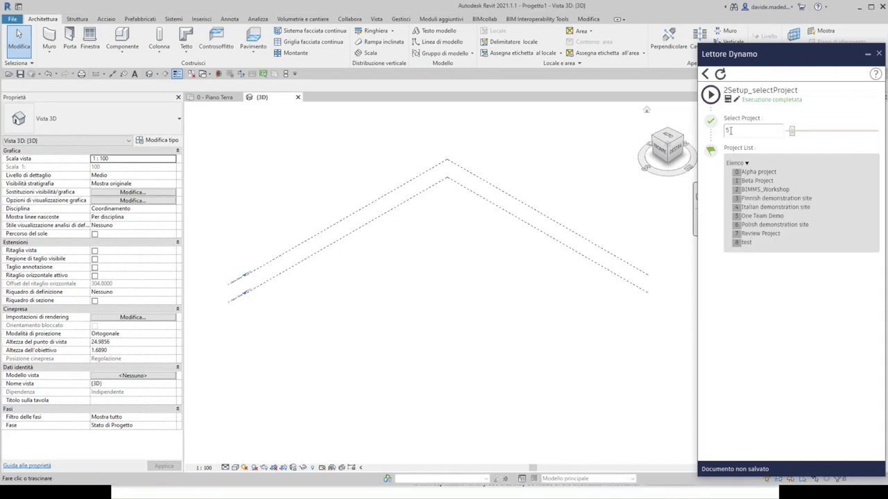
left_click_drag(784, 216, 741, 216)
key("alt+Tab")
key("alt+Tab")
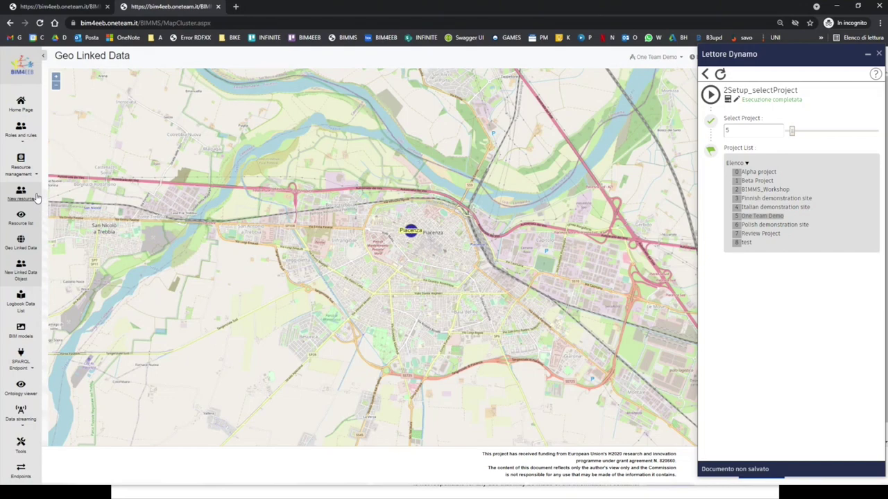
Show BIMMS's BIM models list and run the 3Setup_selectFile script in Dynamo Player
left_click(21, 331)
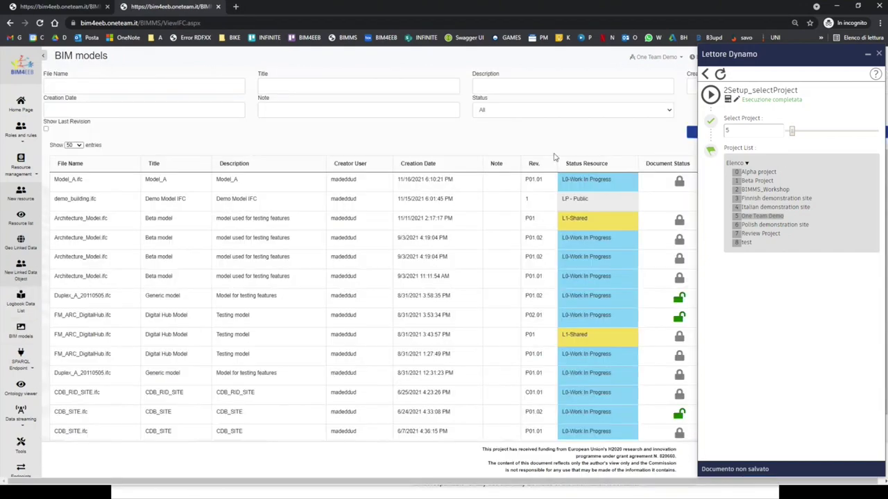
left_click(706, 75)
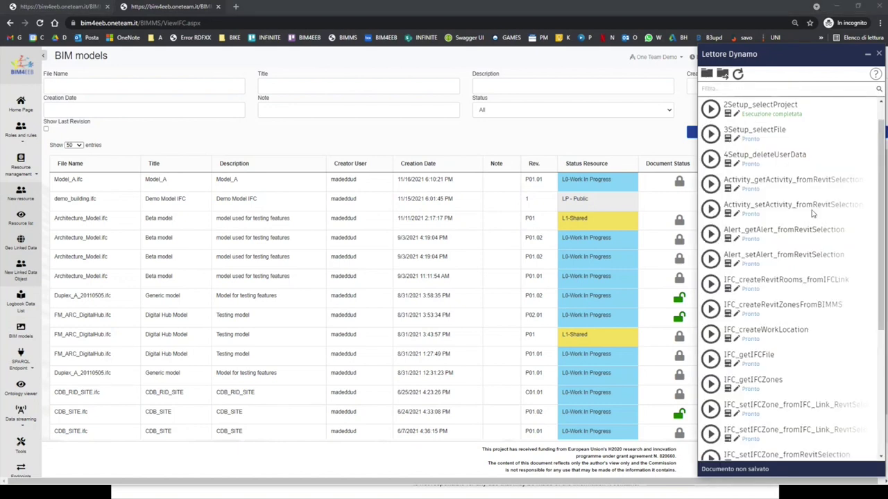
left_click(726, 137)
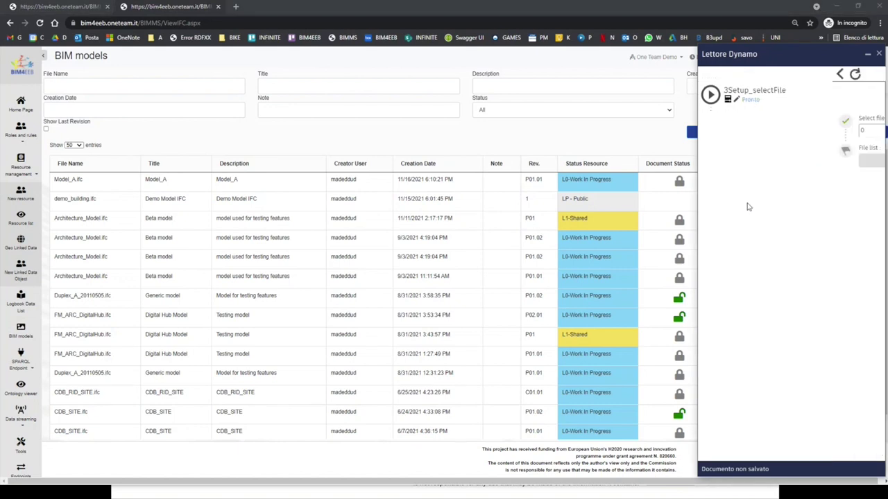
left_click(710, 94)
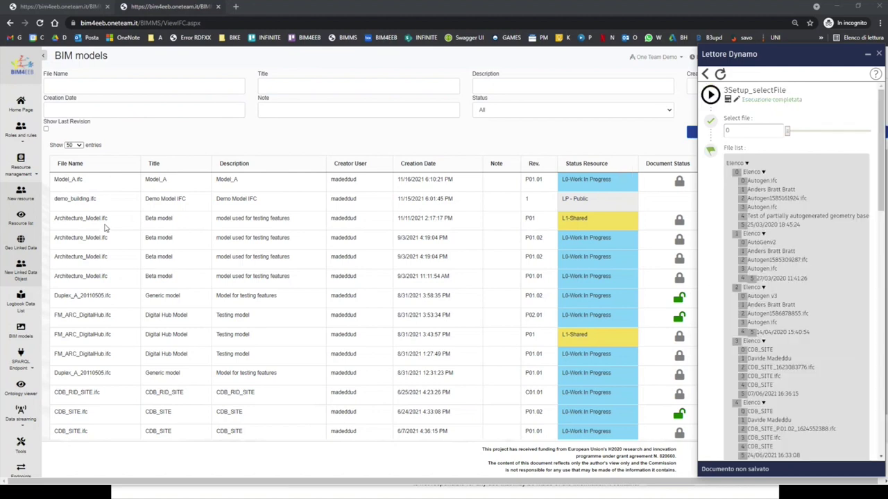
Set Select file to 15 for demo_building.ifc, rerun the script, and return to the script list
left_click_drag(881, 152, 880, 410)
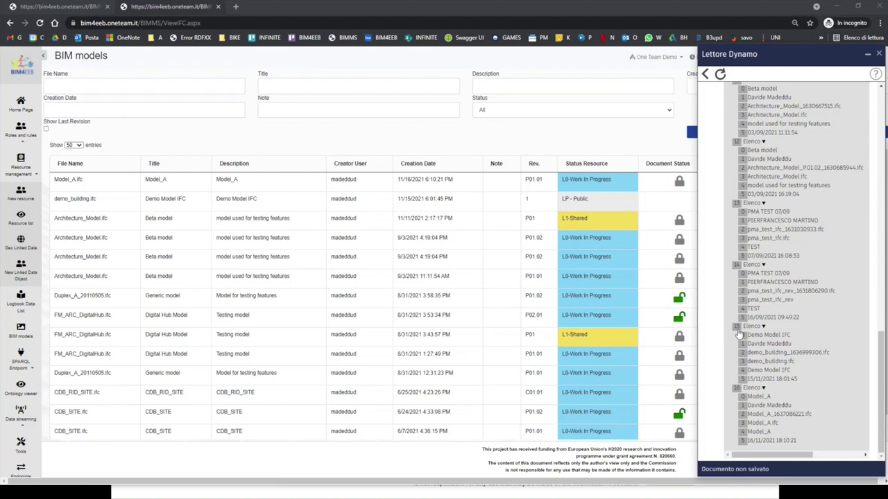
scroll(749, 291, "up", 5)
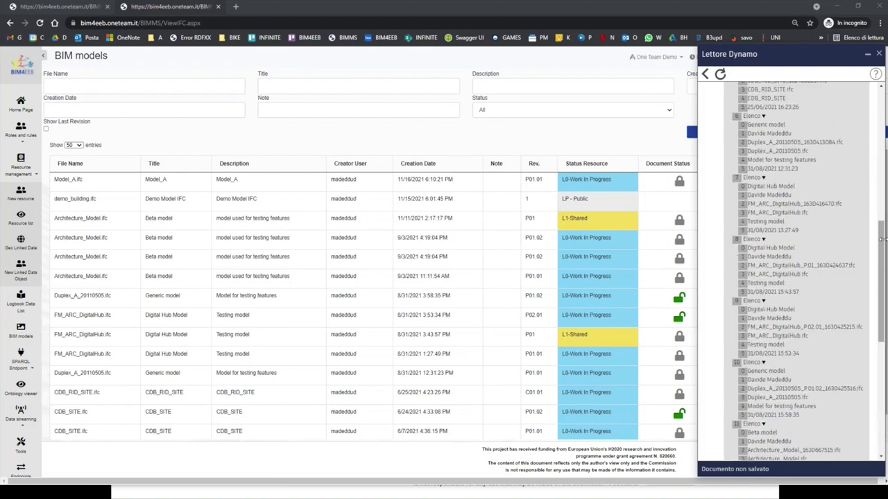
left_click_drag(883, 250, 883, 303)
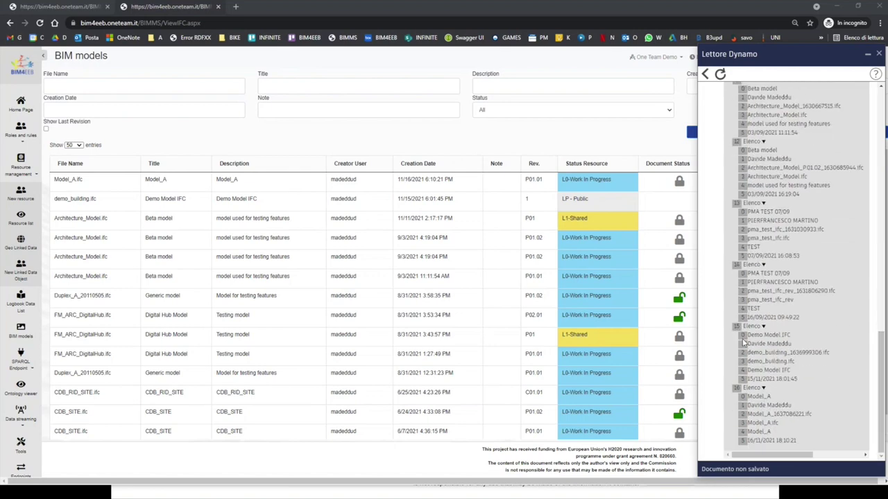
left_click_drag(747, 361, 794, 361)
scroll(861, 368, "up", 10)
scroll(882, 102, "up", 5)
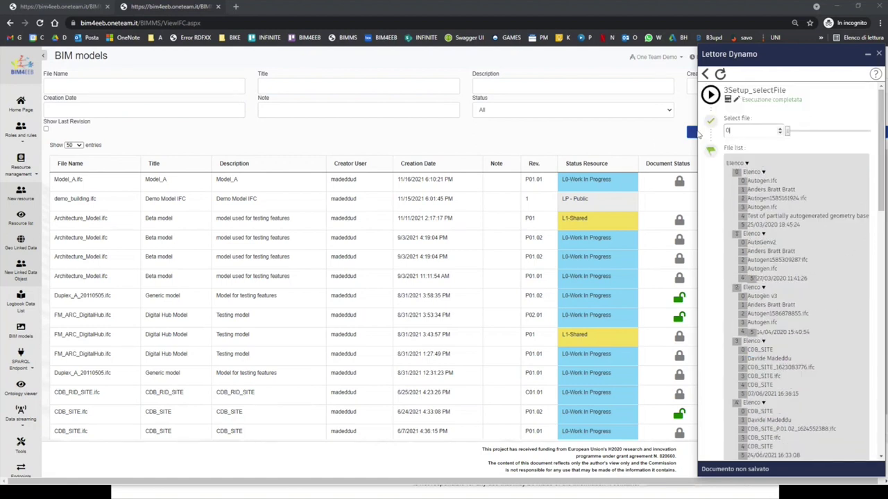
type("5")
left_click(711, 97)
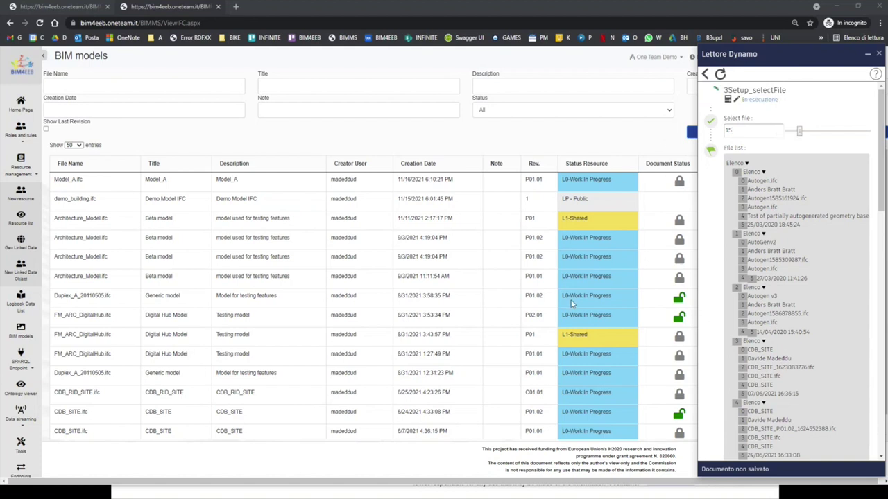
left_click(705, 73)
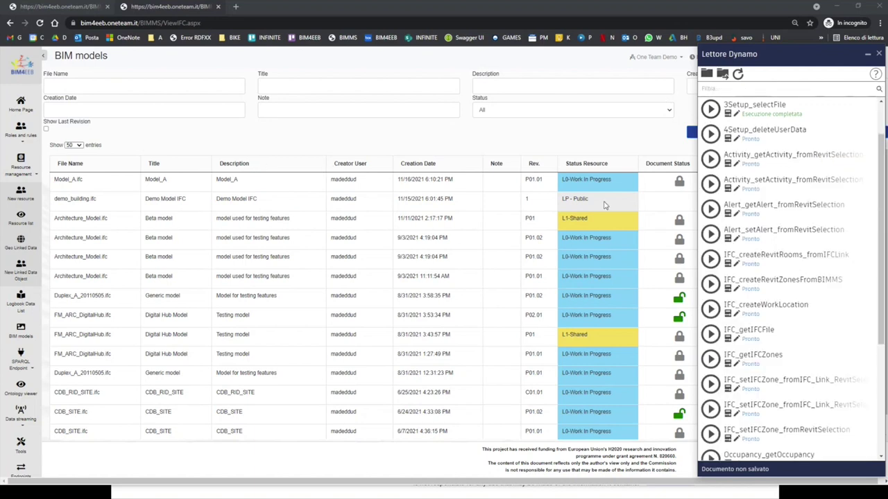
Open demo_building in the BIMMS IFC Viewer and expand its zones down to the Bathrooms spaces
left_click(867, 54)
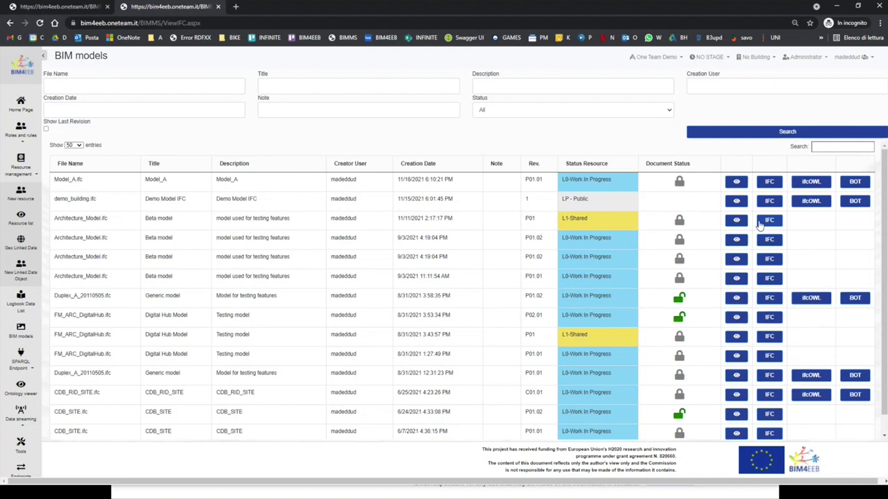
left_click(741, 201)
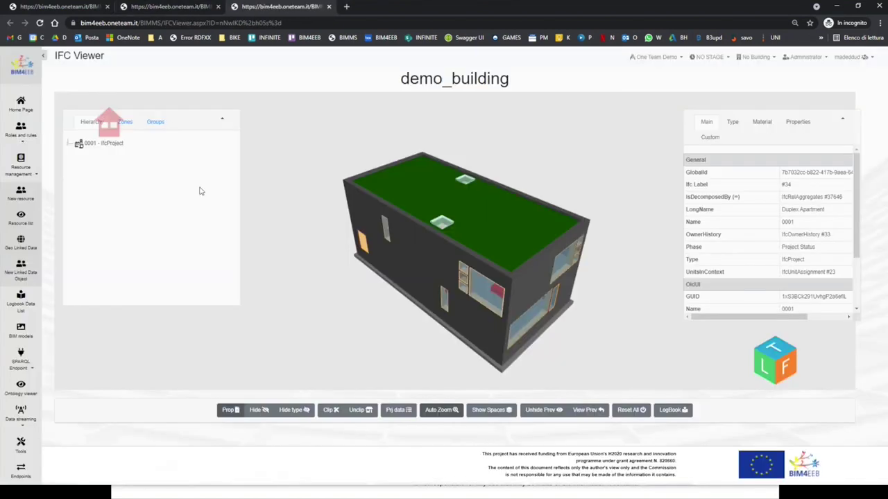
left_click(134, 180)
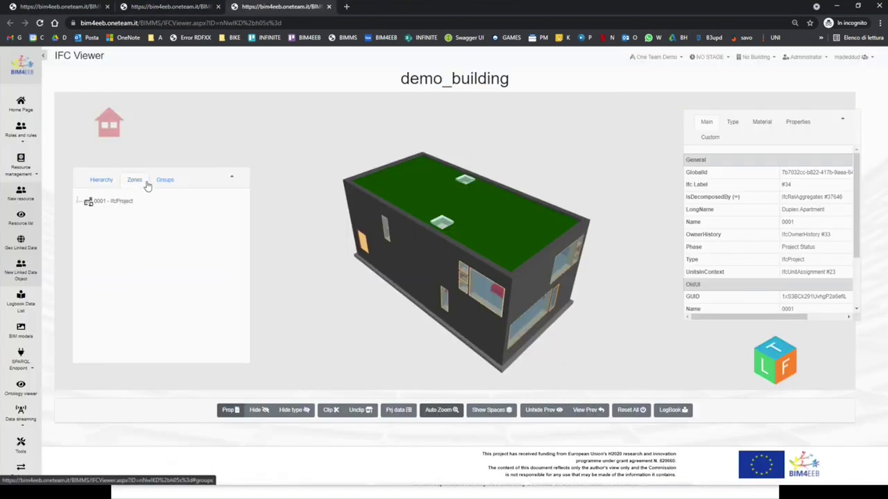
left_click(79, 202)
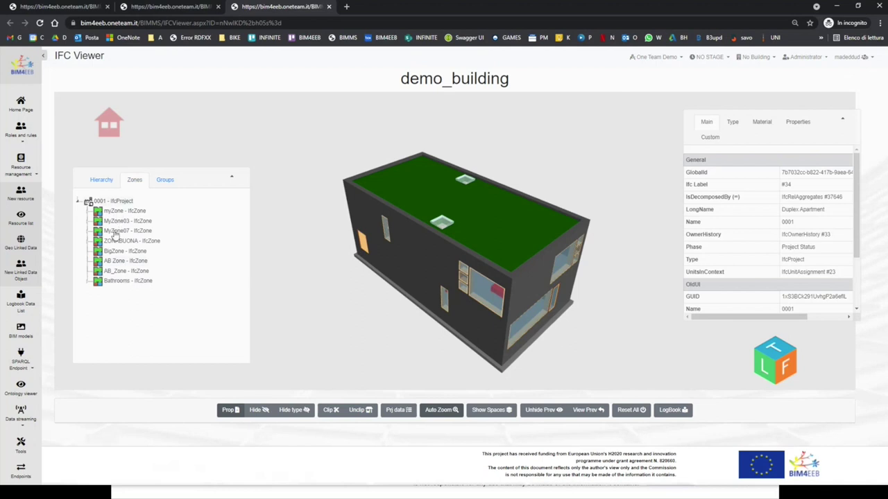
left_click(88, 282)
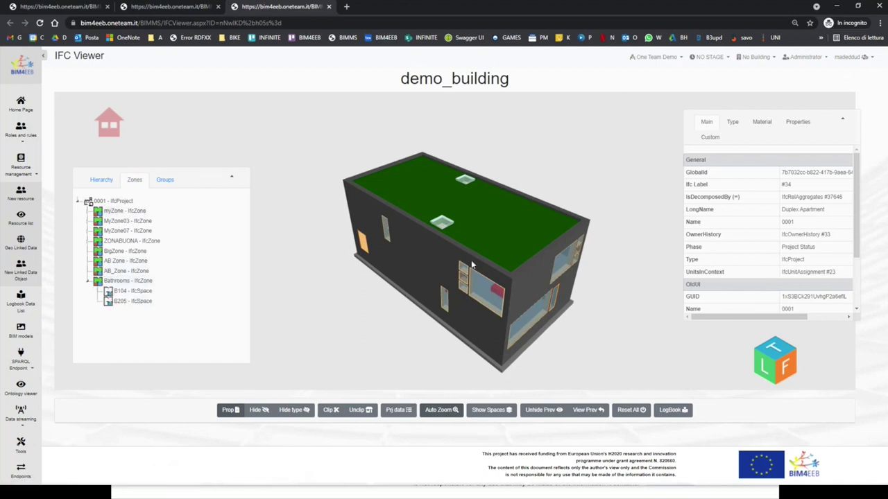
In Revit's Dynamo Player, select the script that creates rooms from the IFC link
key("alt+Tab")
left_click(710, 259)
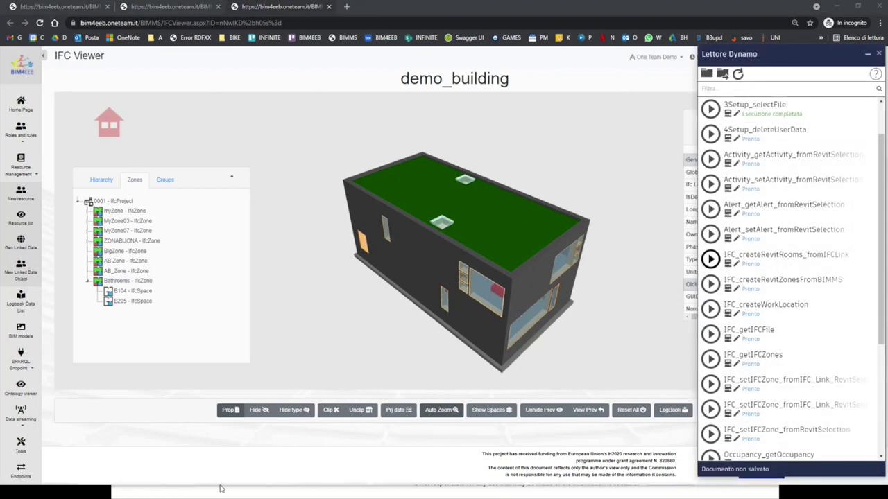
key("alt+Tab")
key("alt+Tab")
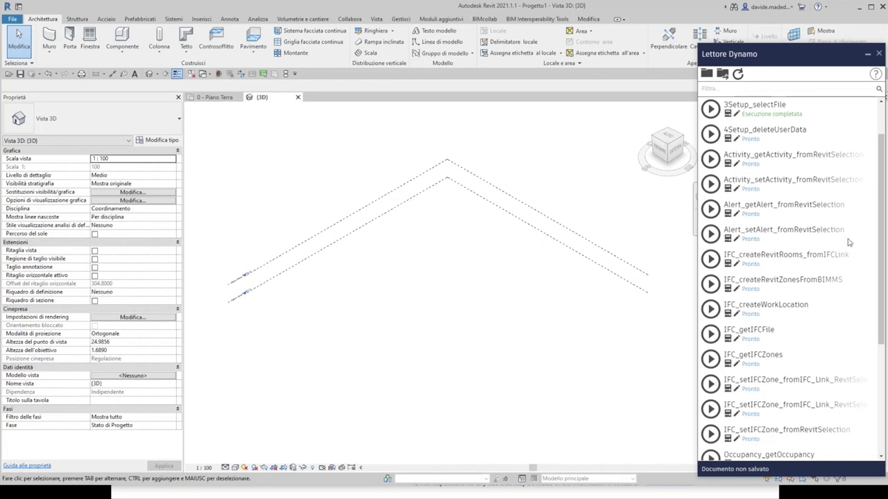
Run IFC_getIFCFile in Dynamo Player so all 359 of 359 IFC elements are created
scroll(872, 233, "down", 3)
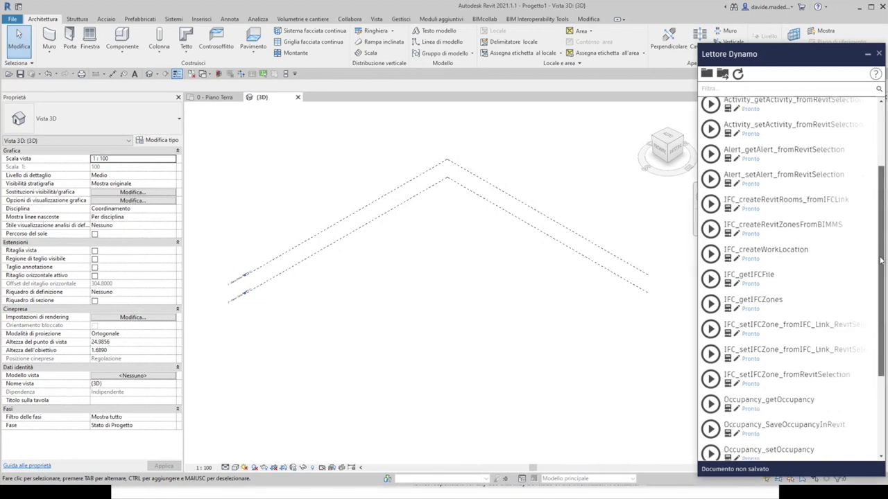
left_click(710, 251)
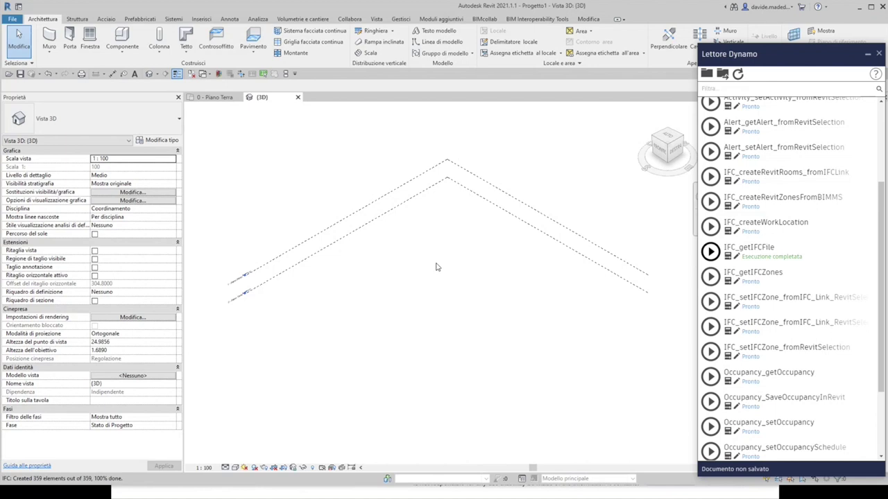
In Explorer's Documenti folder, delete the generated demo_building sharedparameters.txt and .rvt files, then close the window
key("alt+Tab")
key("Tab")
key("Tab")
key("Tab")
key("Tab")
key("Tab")
key("Tab")
key("Tab")
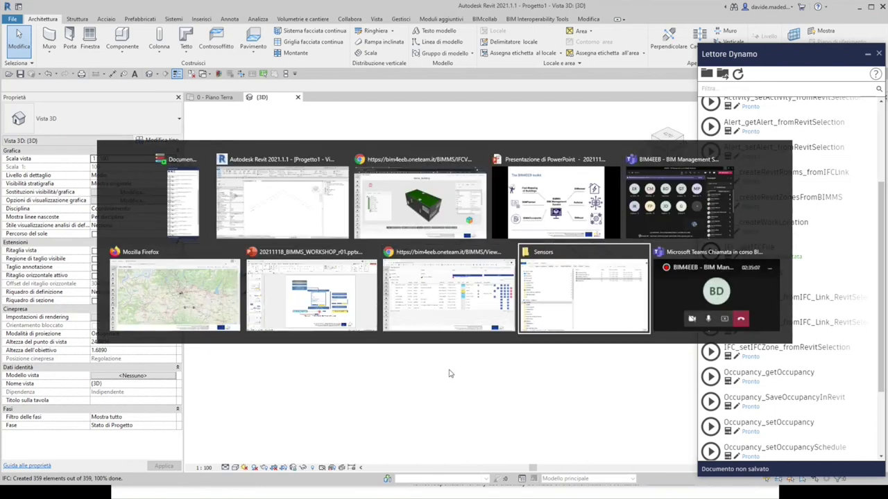
left_click(174, 205)
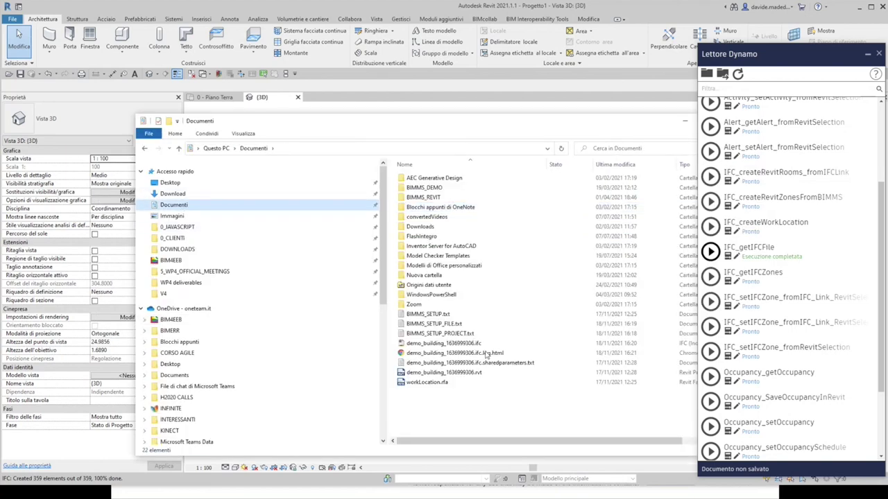
left_click(454, 363)
left_click(444, 383, "shift")
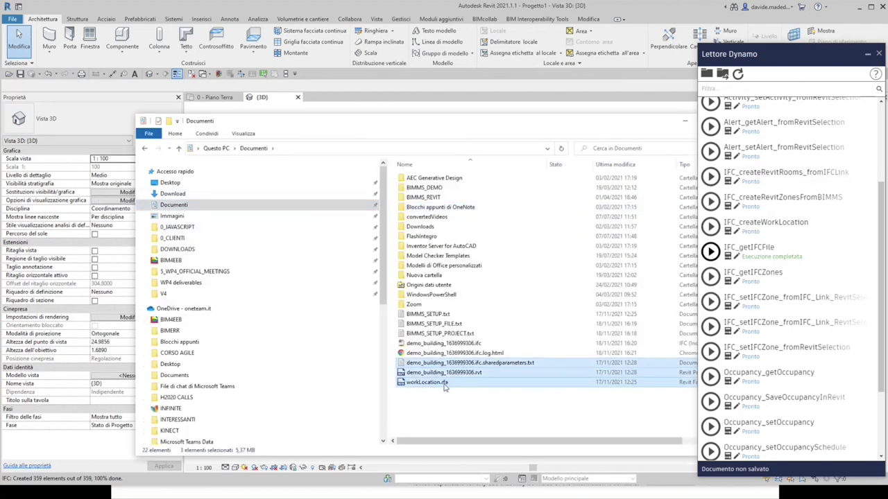
left_click(442, 383, "ctrl")
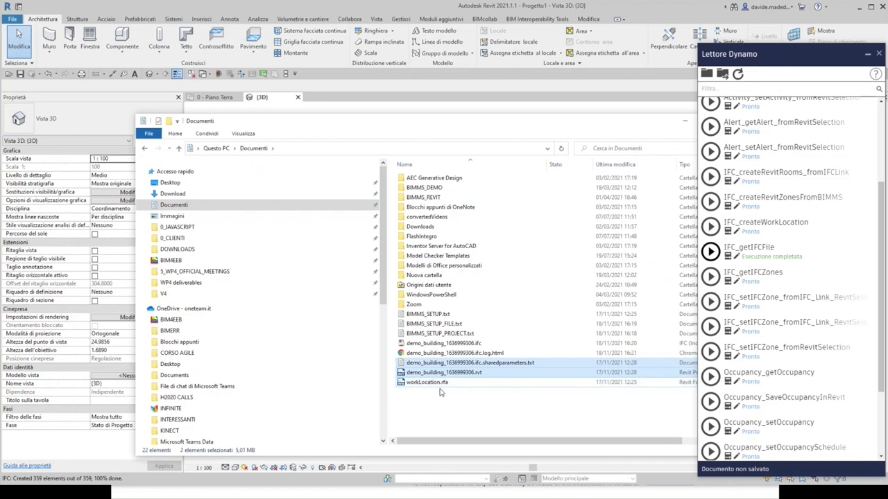
key("Delete")
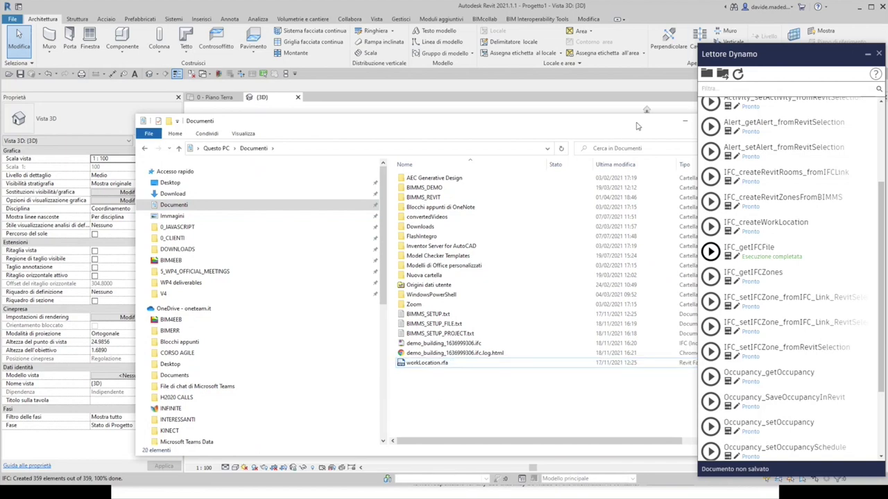
left_click_drag(637, 126, 504, 135)
left_click(526, 127)
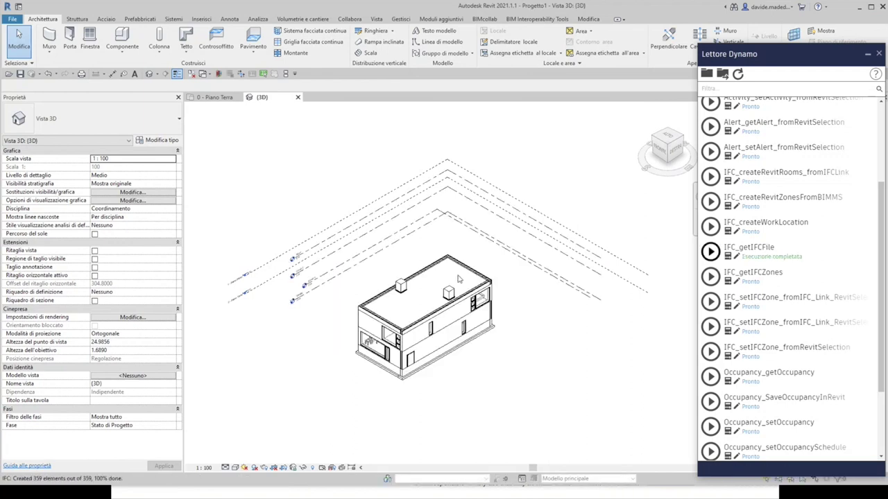
Inspect the linked demo_building model from the Front view and isometric, then select it
left_click_drag(341, 369, 363, 393)
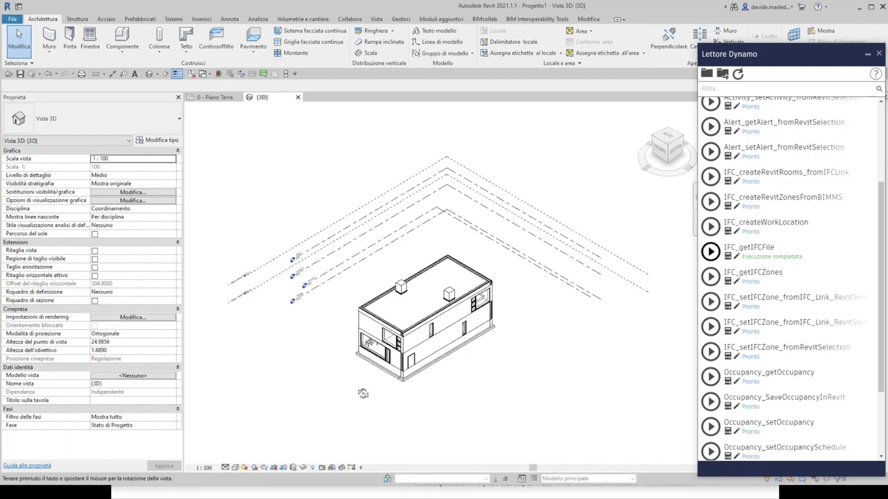
scroll(363, 393, "up", 4)
scroll(608, 290, "down", 5)
left_click(665, 151)
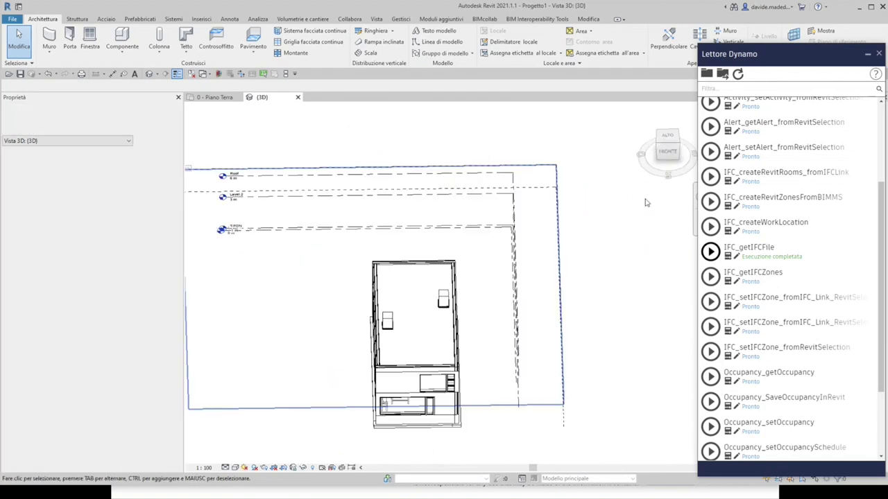
left_click(640, 154)
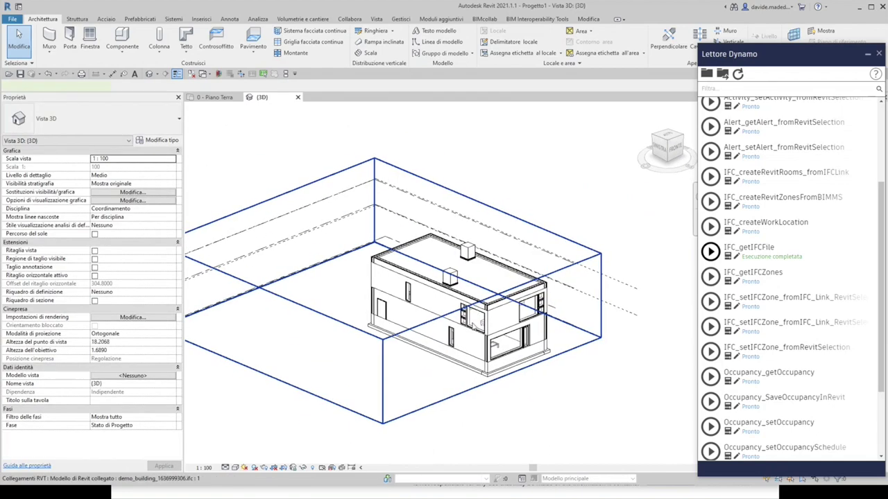
left_click(474, 324)
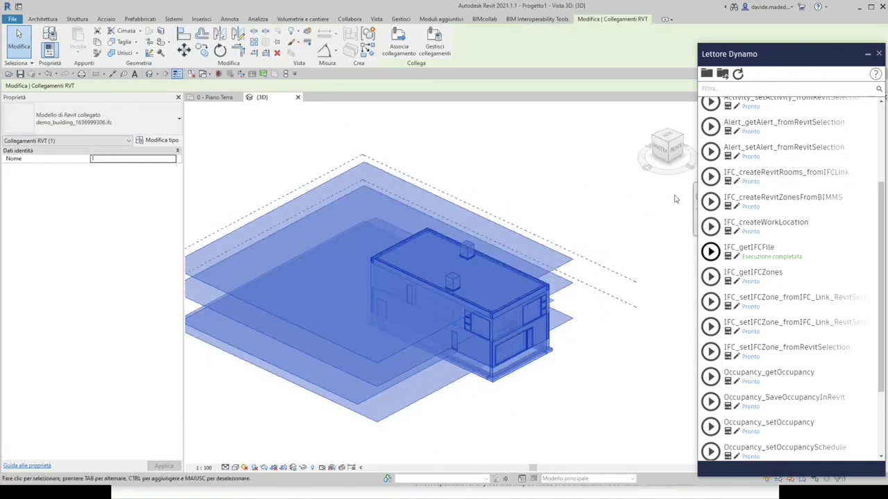
Close Dynamo Player and open the 0 - Piano Terra floor plan
left_click(867, 56)
left_click(733, 114)
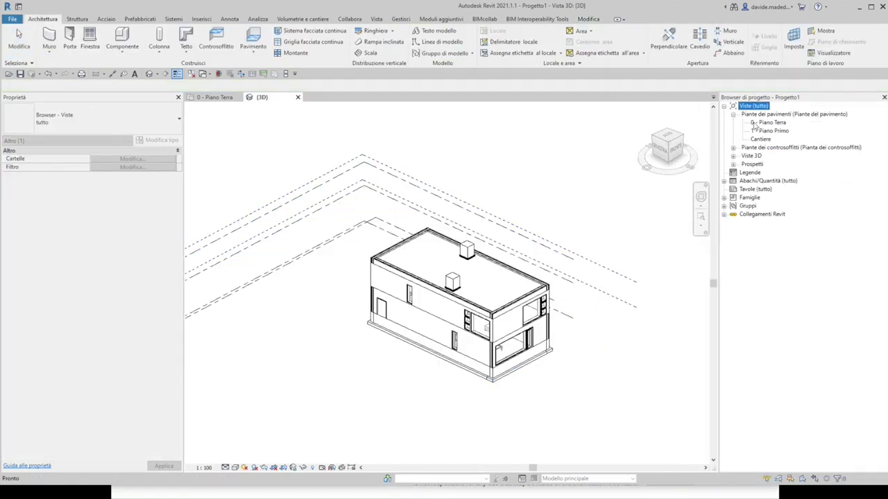
double_click(768, 122)
Make the linked demo_building type Room Bounding in its Type Properties
left_click(453, 360)
scroll(536, 359, "up", 5)
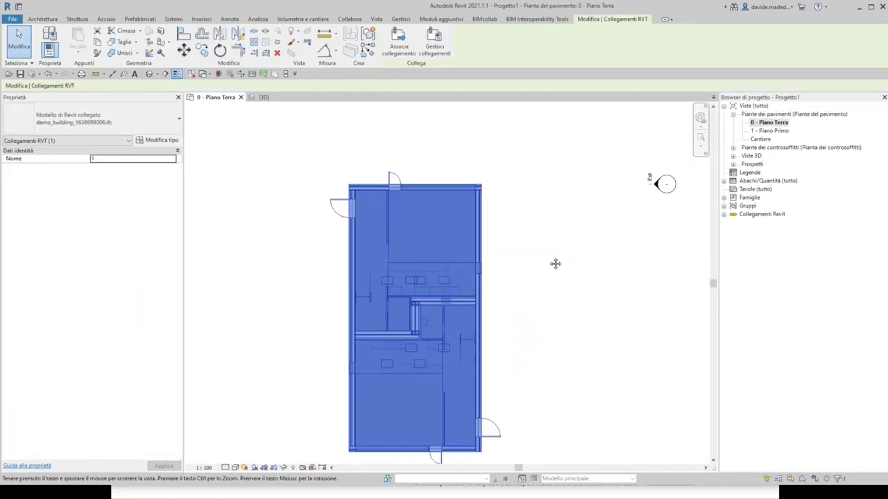
left_click(158, 140)
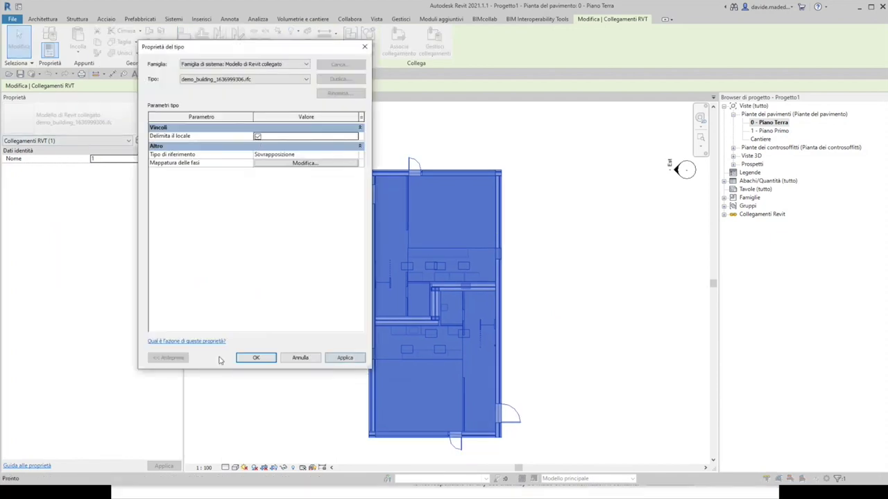
left_click(256, 358)
left_click(269, 364)
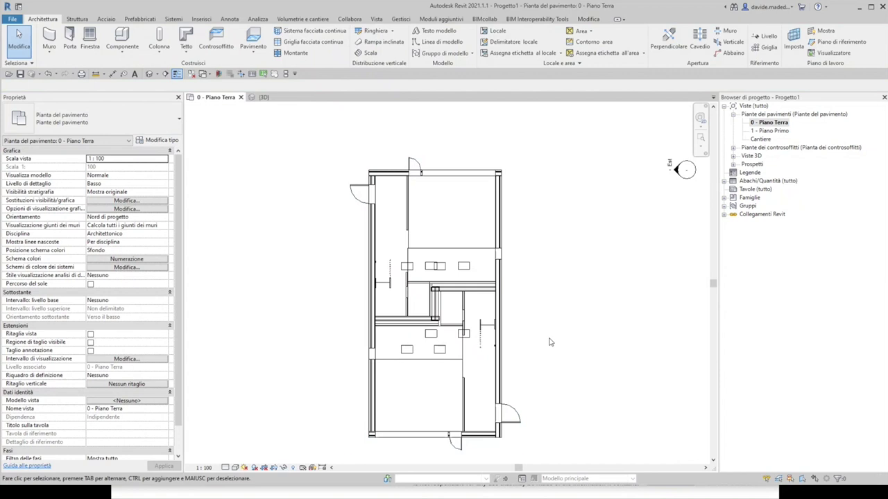
left_click(468, 251)
left_click(577, 252)
Open the empty Abaco dei locali room schedule, then return to the 3D view
left_click(724, 181)
double_click(756, 190)
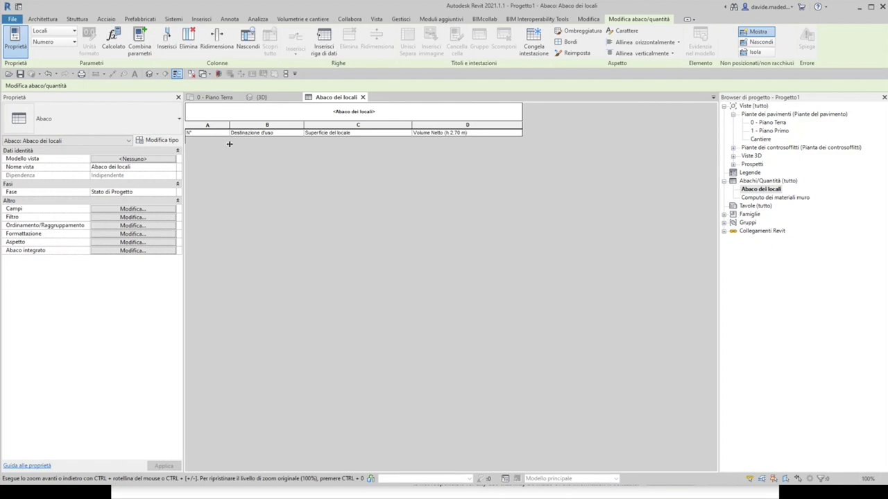
left_click(287, 101)
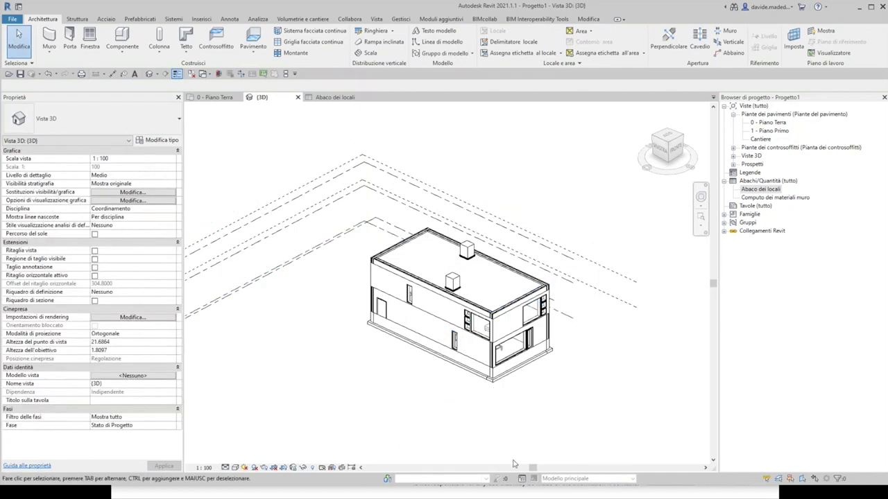
key("alt+Tab")
key("alt+Tab")
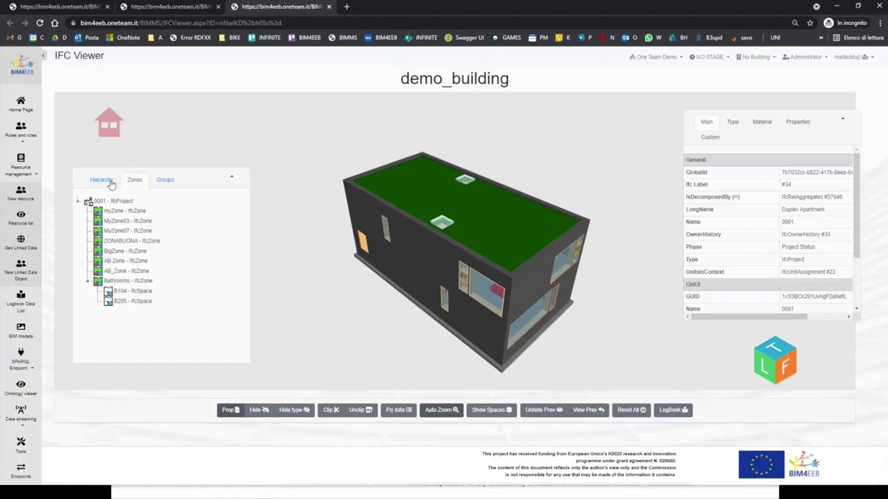
Expand IfcProject, IfcSite, IfcBuilding and Level 1 in the IFC Viewer hierarchy to reveal its spaces
left_click(106, 181)
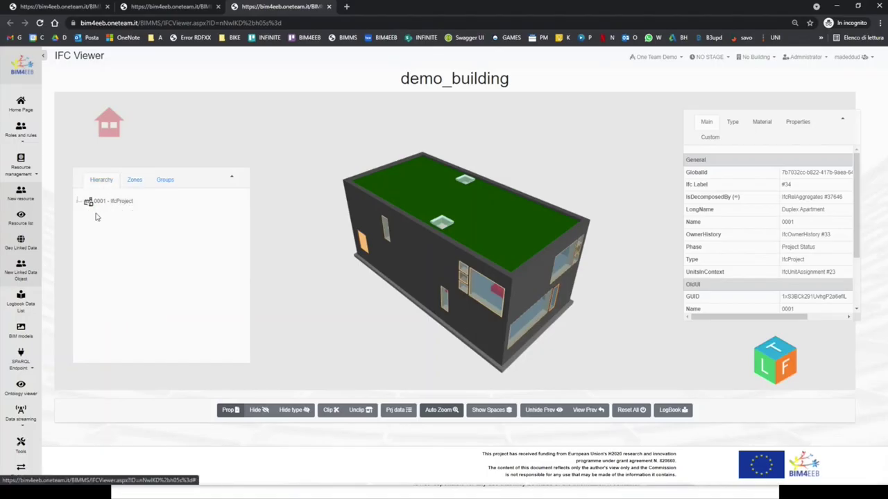
left_click(78, 202)
left_click(87, 212)
left_click(98, 221)
left_click(118, 230)
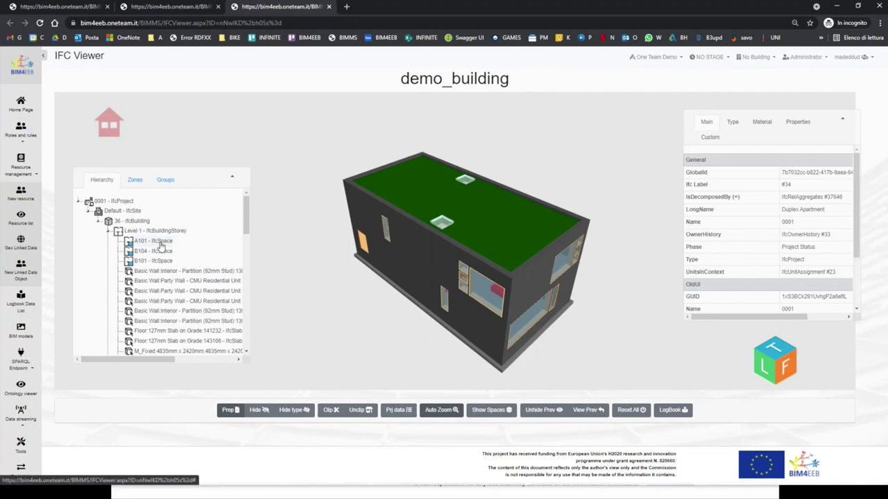
key("alt+Tab")
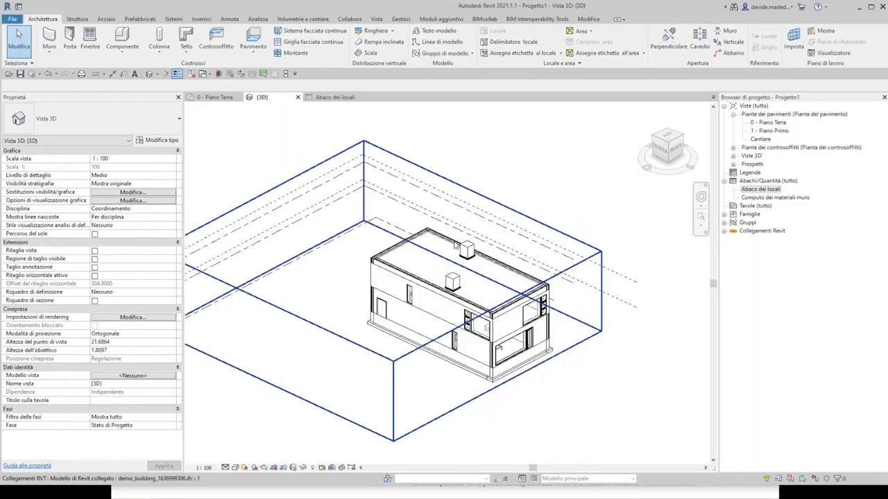
Widen the Dynamo Player panel so script names like IFC_createRevitRooms_fromIFCLink read fully
key("alt+Tab")
key("alt+Tab")
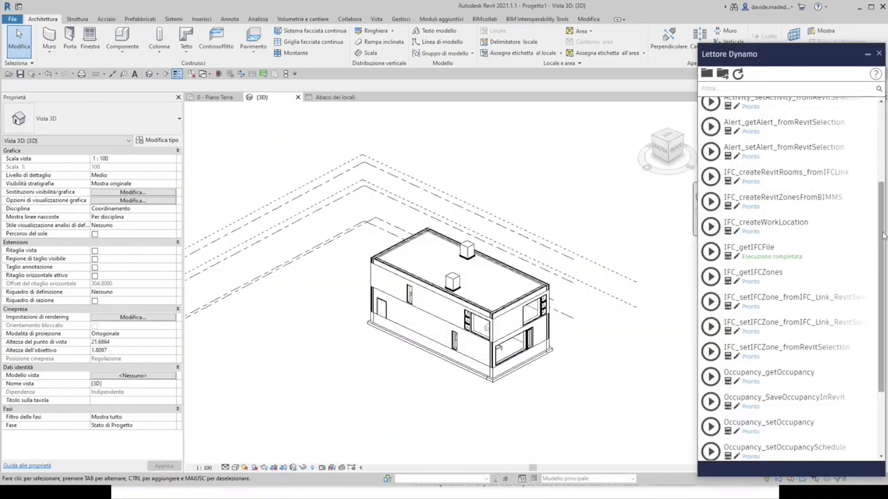
scroll(881, 277, "down", 3)
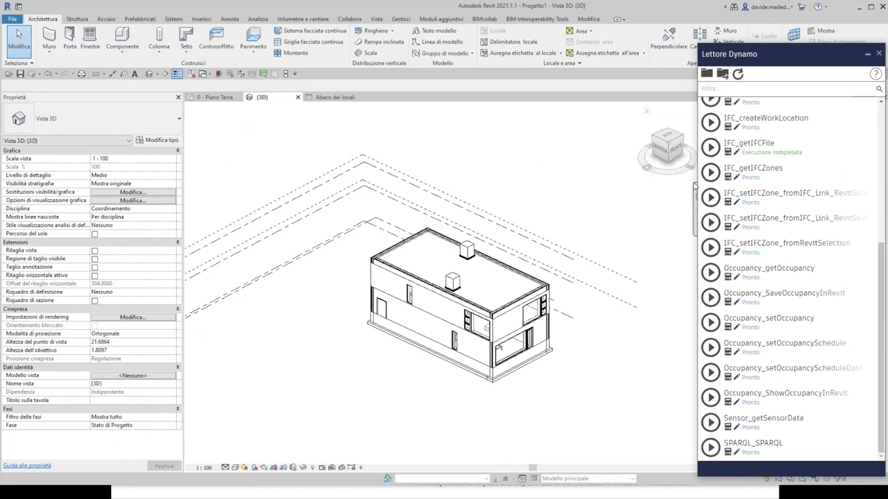
left_click_drag(697, 182, 652, 183)
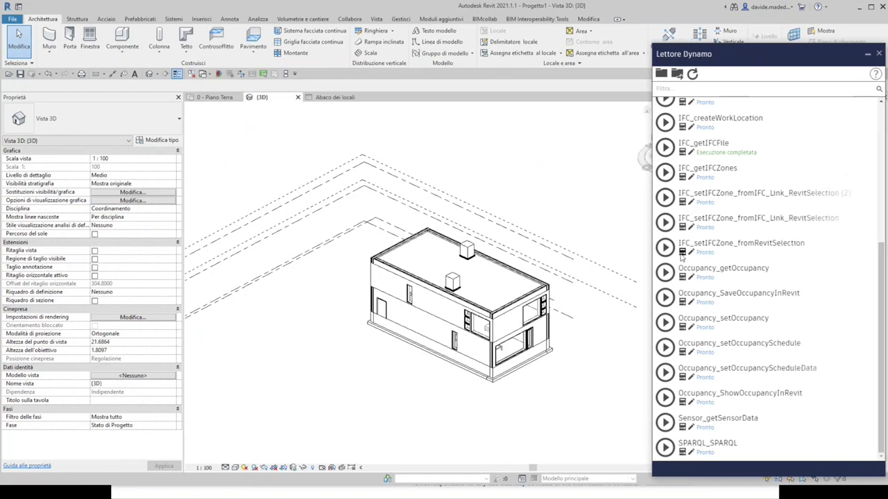
left_click_drag(881, 259, 881, 175)
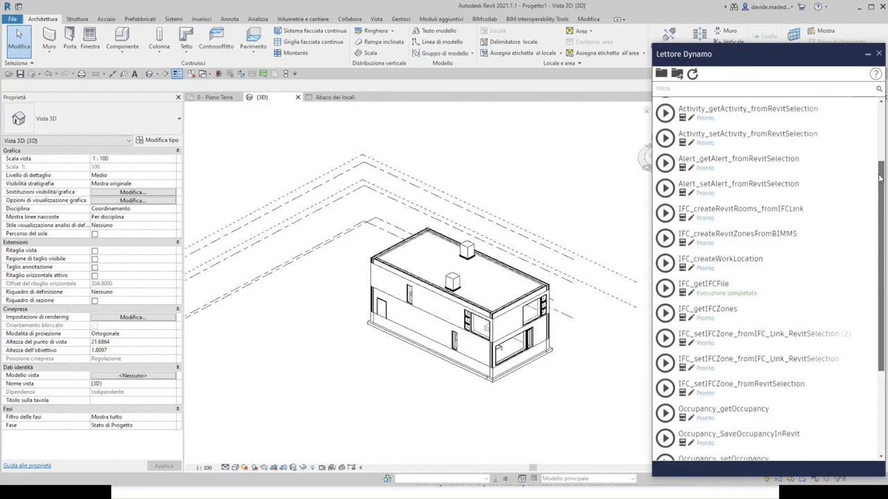